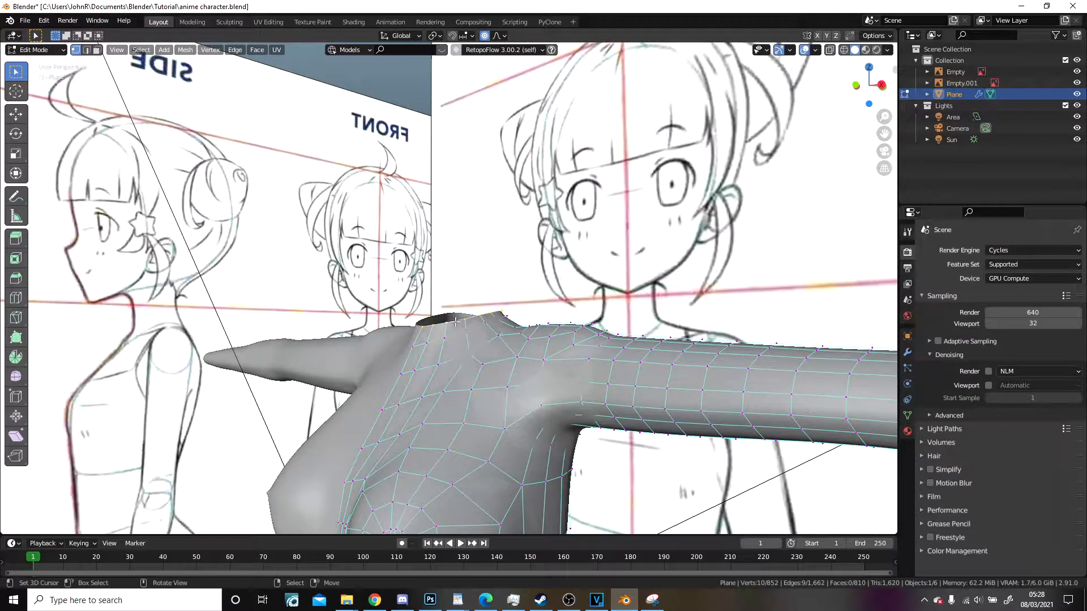
Step: Extrude the neck opening's edge loop straight up to the sketched jawline in the front view
key("KP_1")
scroll(456, 321, "up", 4)
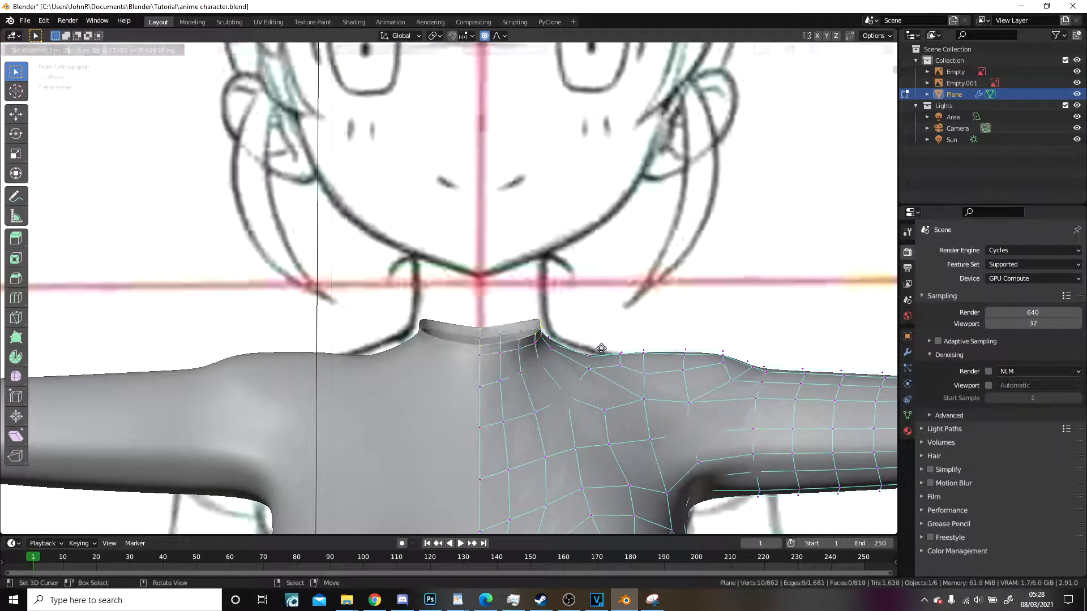
left_click(601, 296)
key("z")
left_click(531, 289)
scroll(531, 290, "up", 2)
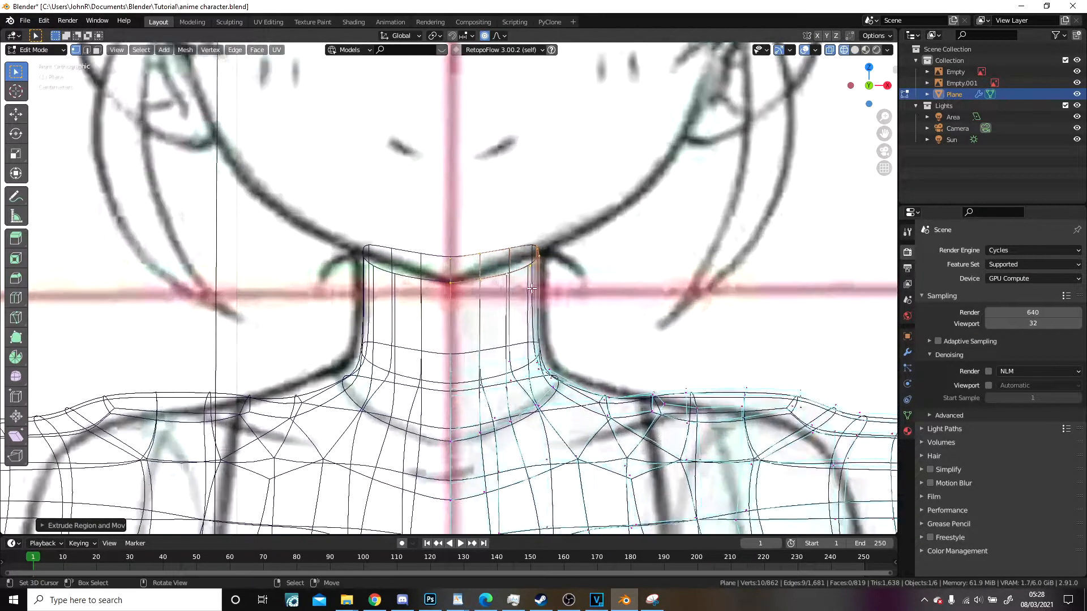
Step: Shift the neck's top edge loop forward in the side view with proportional editing, following the sketched neck
key("shift+z")
scroll(684, 321, "down", 3)
key("KP_3")
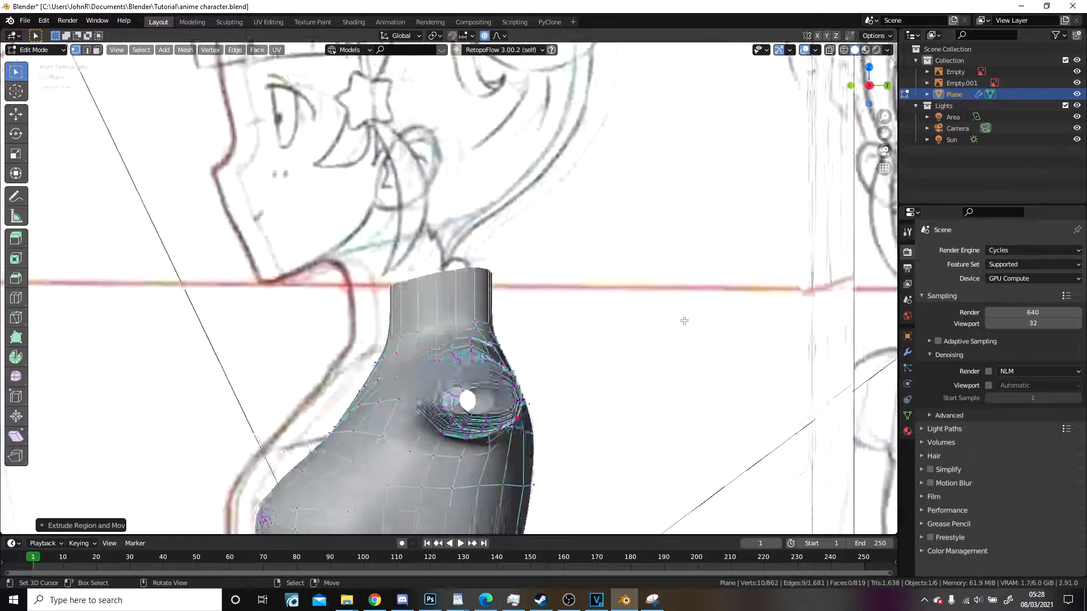
scroll(684, 321, "up", 3)
key("shift+z")
key("g")
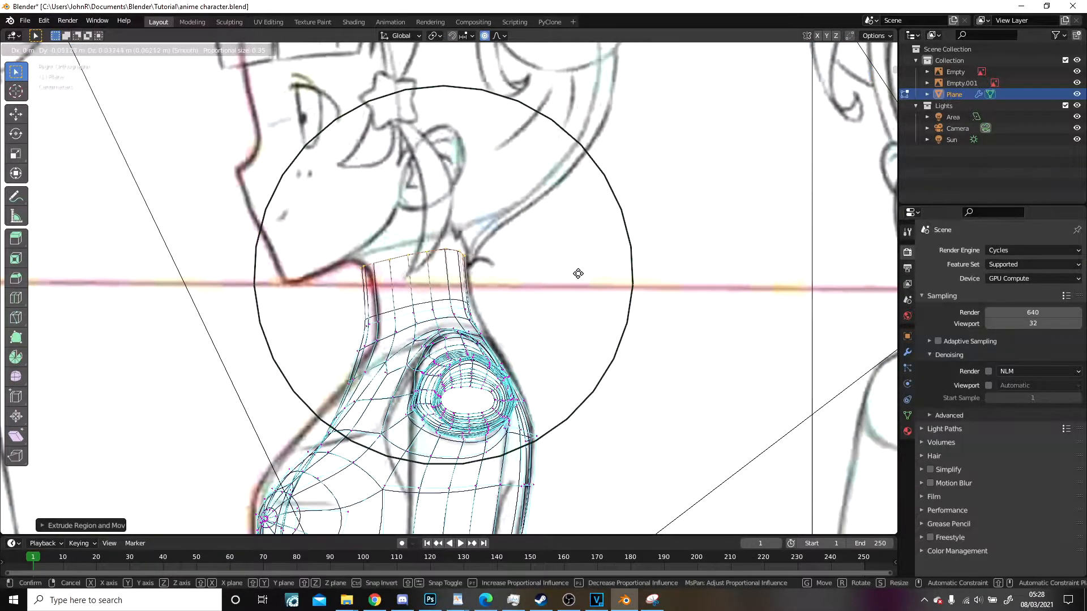
scroll(579, 274, "up", 5)
scroll(582, 273, "up", 2)
left_click(577, 267)
Step: Pull the front of the neck's top loop out to the sketched corner where throat and jaw meet
middle_click_drag(419, 267, 478, 310, "shift")
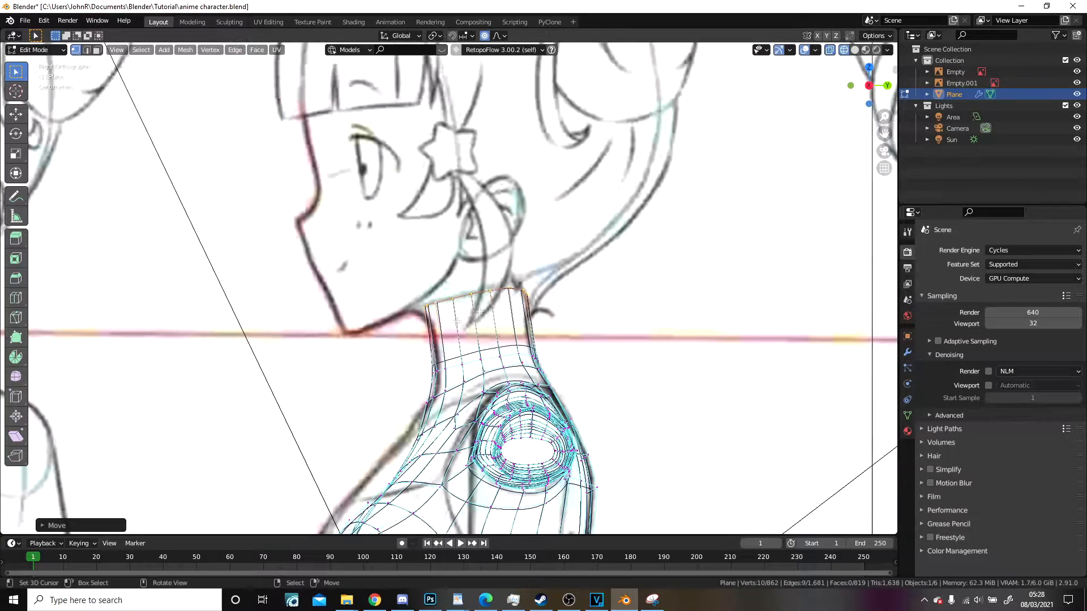
scroll(479, 310, "up", 3)
key("g")
scroll(359, 332, "up", 1)
scroll(359, 332, "up", 2)
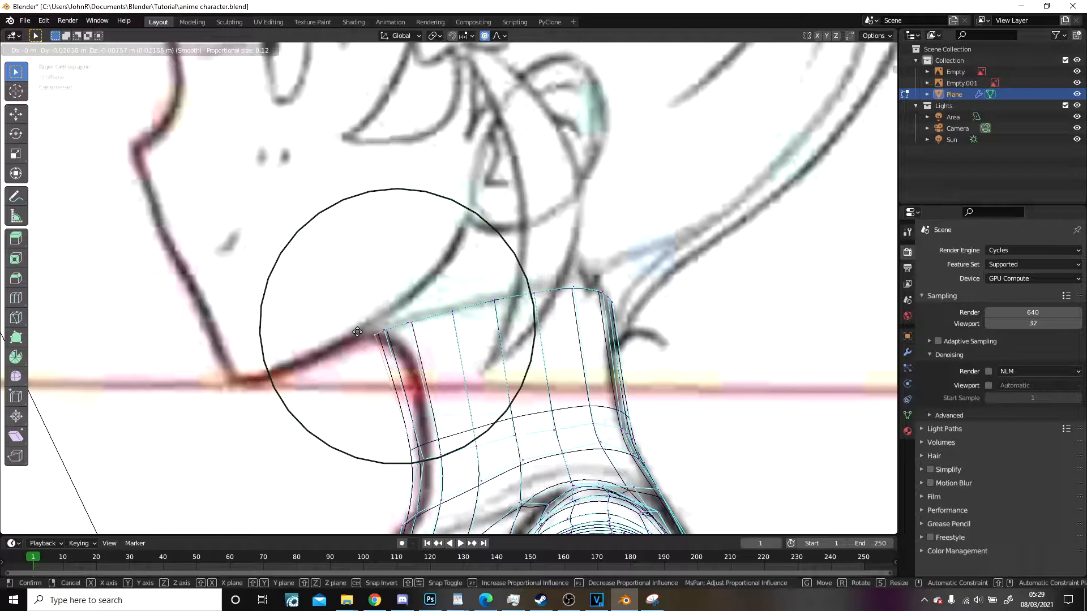
left_click(365, 333)
Step: Add a loop cut around the upper neck and move its front vertex onto the sketched throat line
key("ctrl+r")
left_click(429, 396)
right_click(428, 396)
scroll(428, 396, "up", 2)
left_click(400, 331)
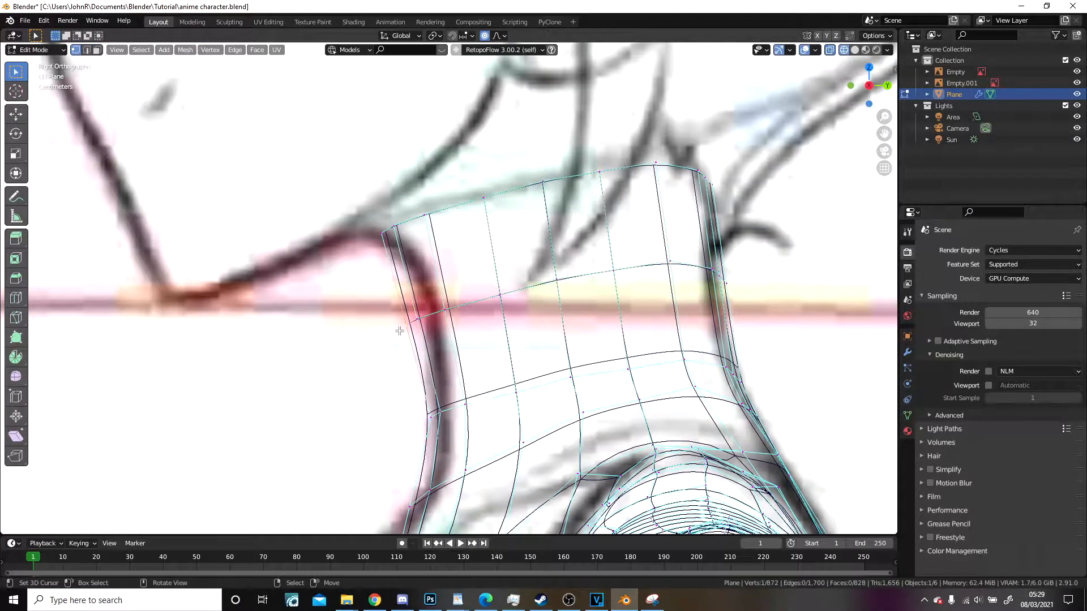
key("g")
scroll(412, 313, "up", 3)
left_click(420, 310)
Step: Adjust the middle and top vertices at the back of the neck to follow the sketched nape
middle_click_drag(420, 310, 222, 371, "shift")
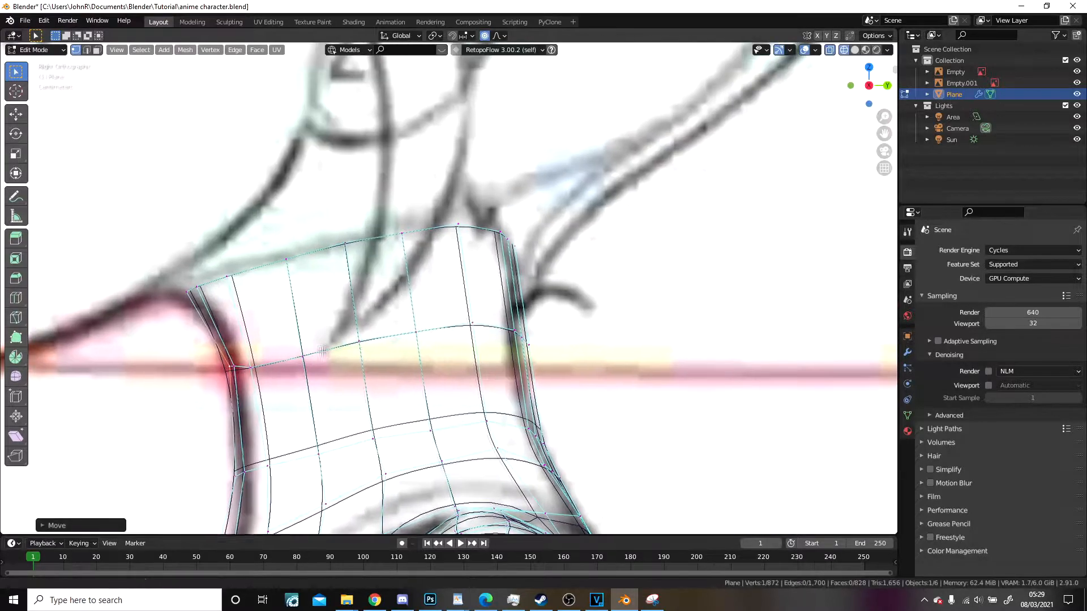
right_click(531, 335)
scroll(563, 335, "down", 1)
key("g")
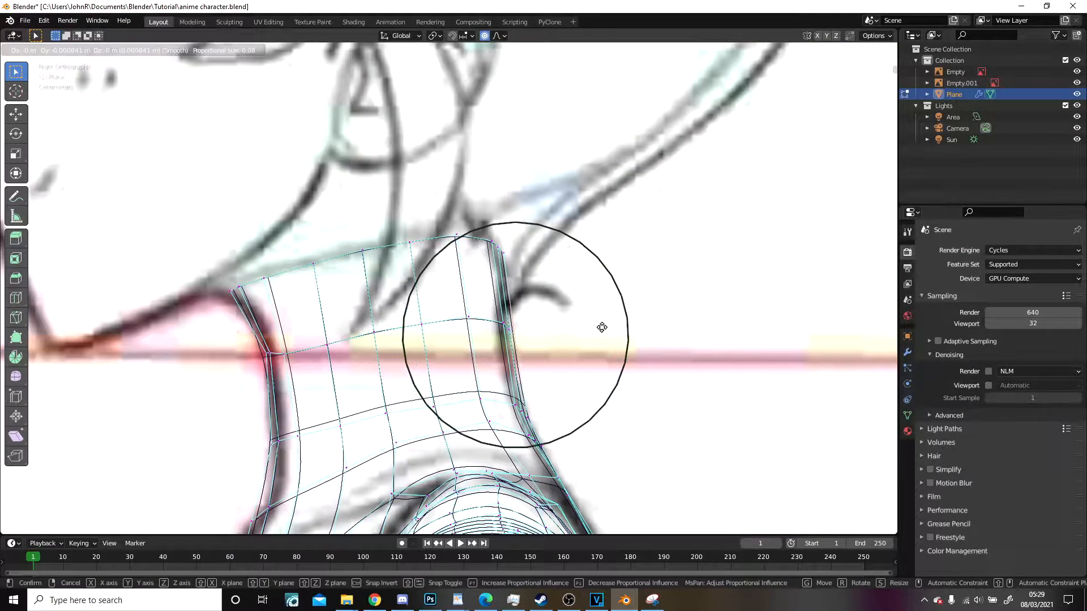
left_click(592, 326)
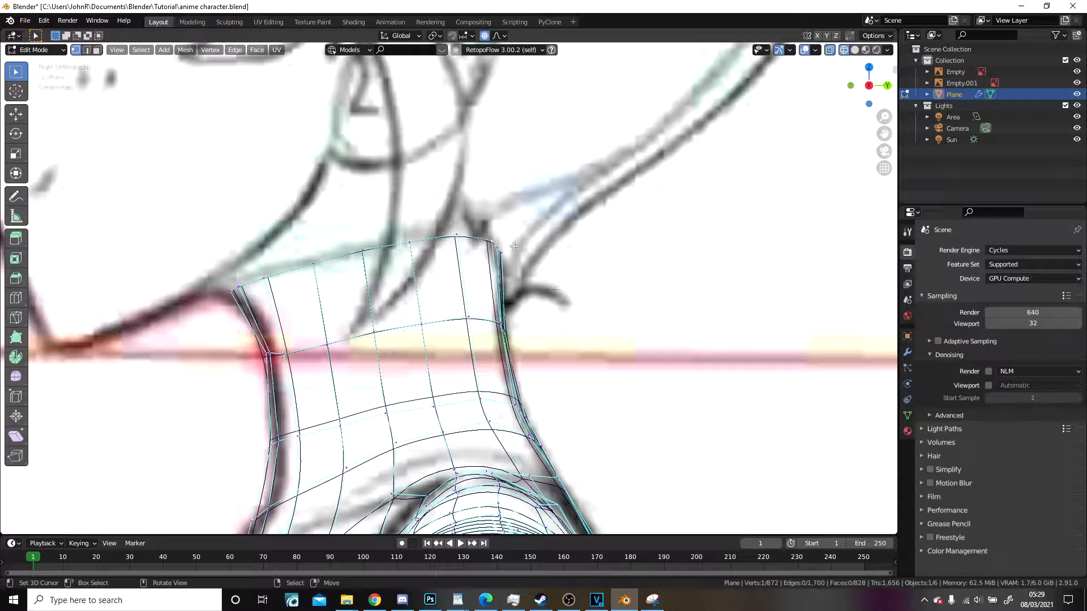
key("g")
scroll(520, 266, "down", 4)
scroll(528, 272, "up", 2)
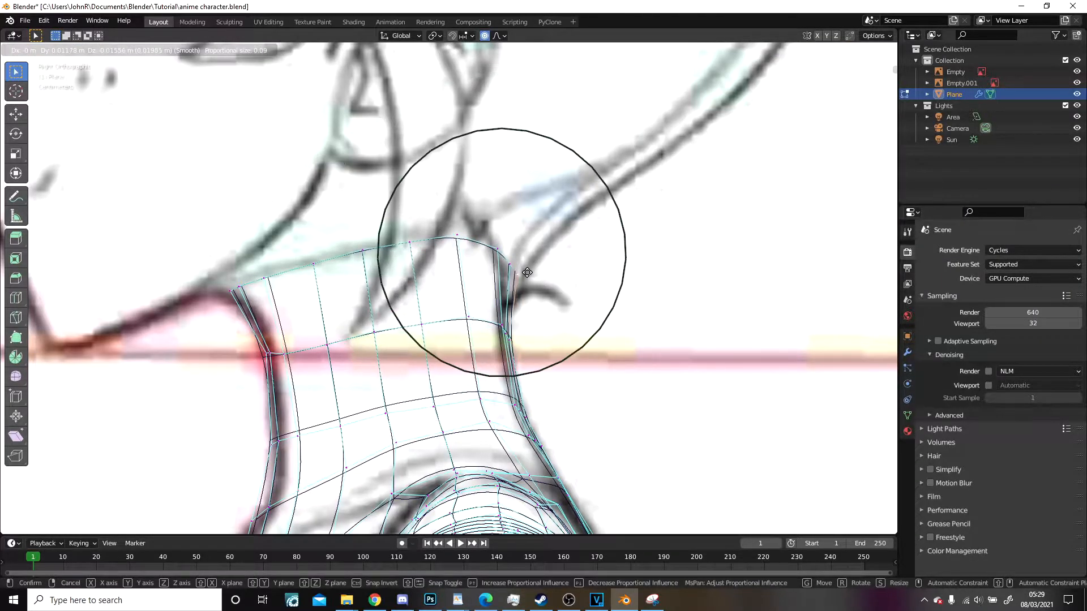
left_click(527, 272)
Step: Nudge a vertex on the neck's upper rim with proportional editing to smooth the rim's curve
scroll(527, 272, "down", 6)
mouse_move(527, 272)
middle_mouse_down()
mouse_move(464, 303)
mouse_move(639, 297)
middle_mouse_up()
key("shift+z")
scroll(528, 282, "up", 3)
middle_click_drag(528, 281, 451, 257)
key("g")
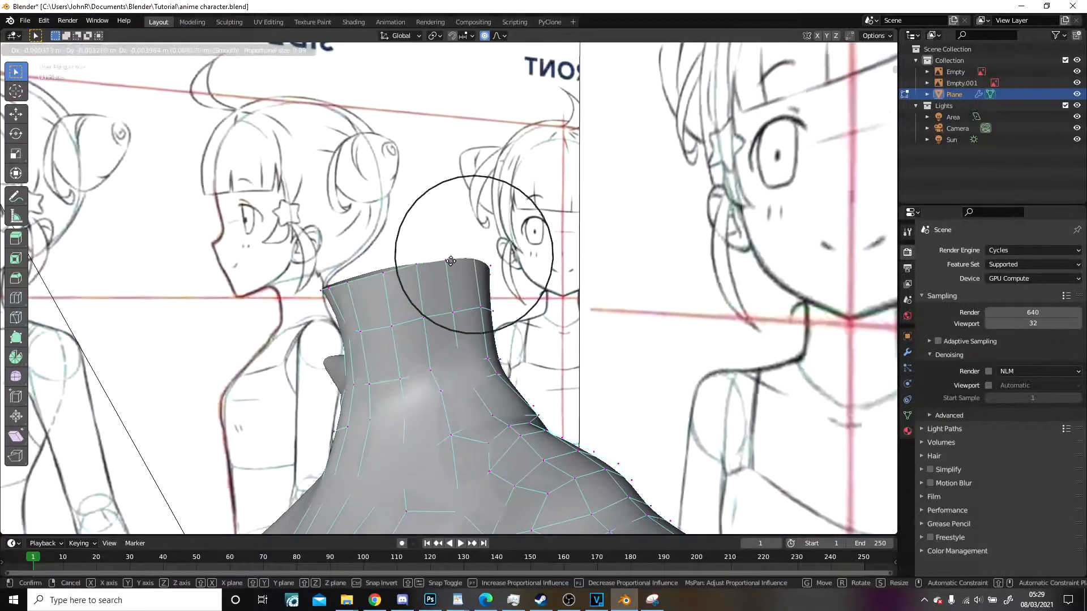
scroll(451, 265, "up", 1)
left_click(450, 267)
Step: Extrude the front edge of the neck rim forward along the underside of the jaw to the chin
scroll(452, 267, "down", 3)
middle_click_drag(456, 267, 599, 262)
scroll(589, 265, "up", 3)
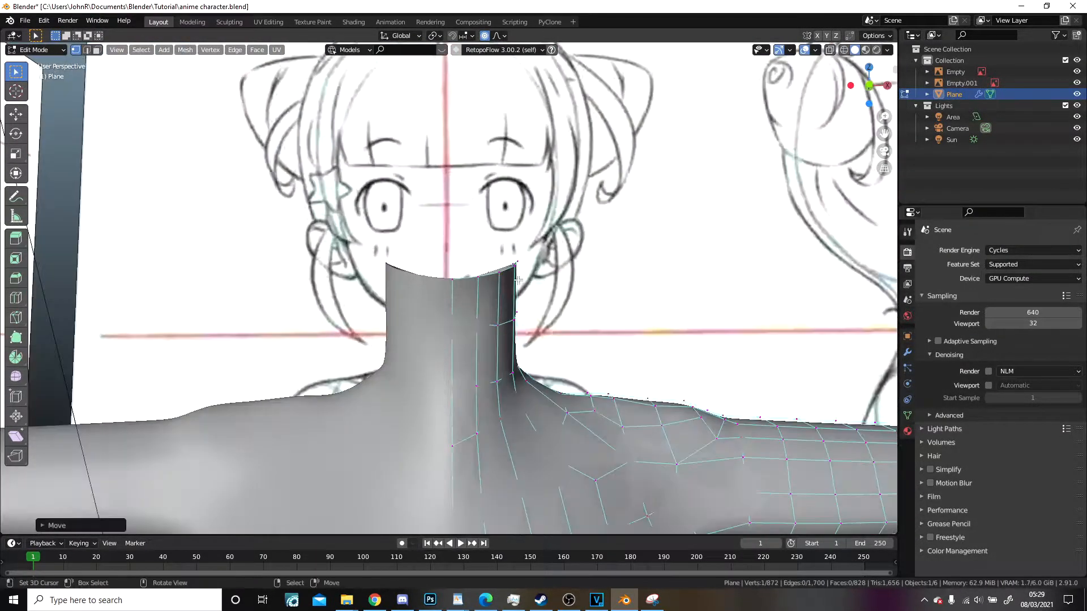
middle_click_drag(456, 286, 398, 303)
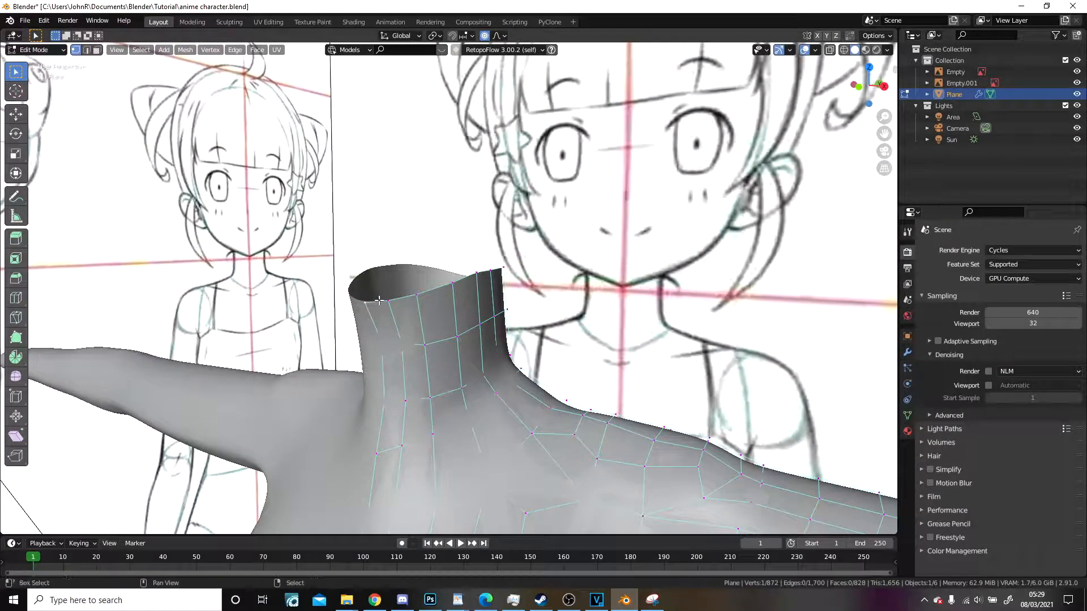
key("KP_1")
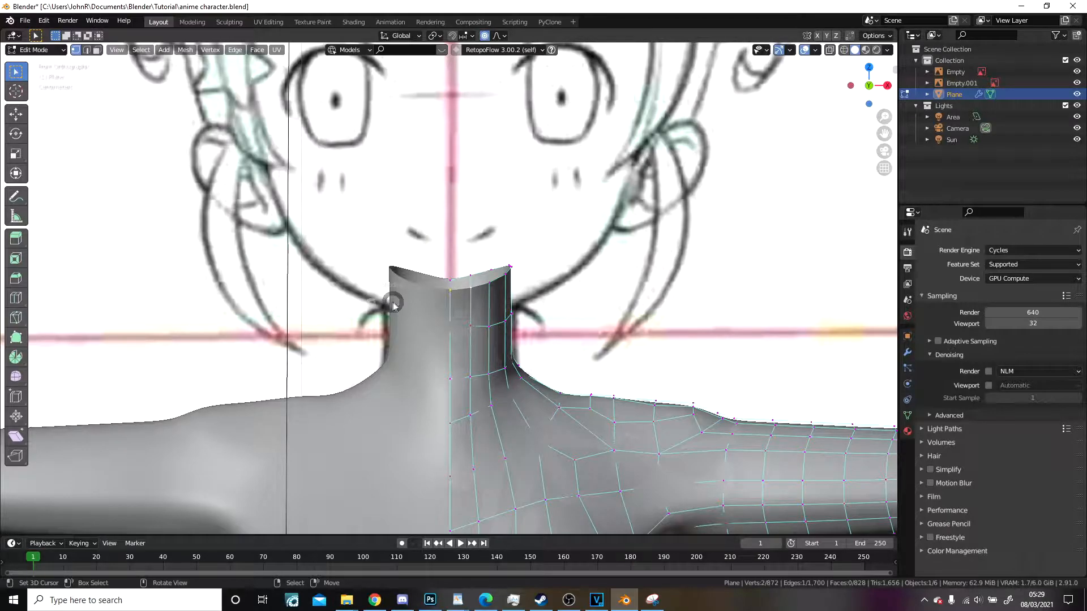
key("shift+z")
key("KP_3")
scroll(542, 263, "up", 4)
key("e")
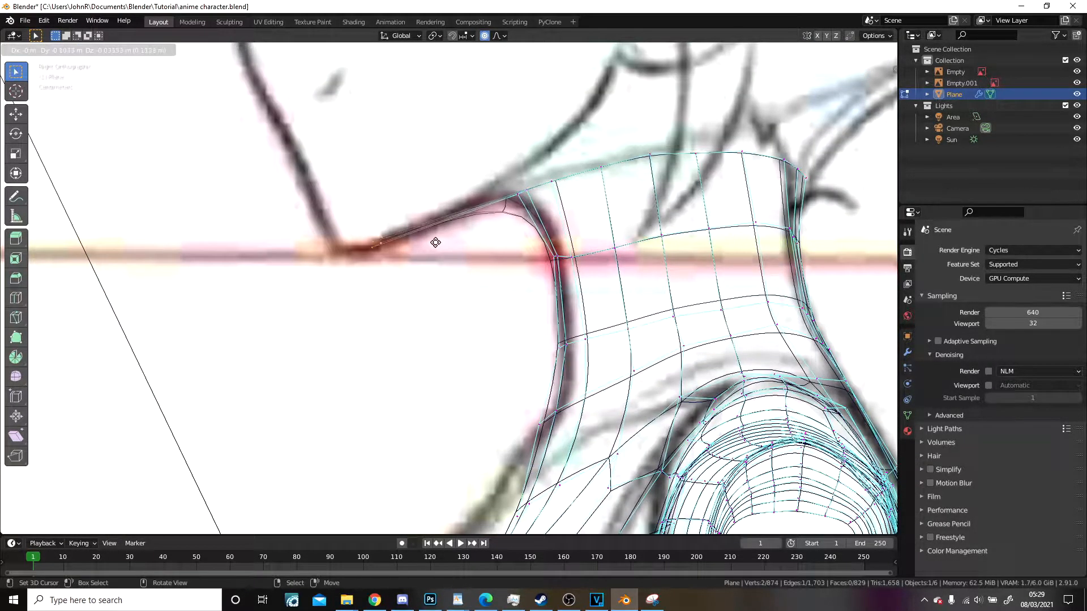
left_click(420, 245)
Step: Extrude the neighbouring neck rim vertex forward to the chin and fill the face beside the first jaw strip
scroll(420, 245, "down", 4)
scroll(589, 269, "up", 4)
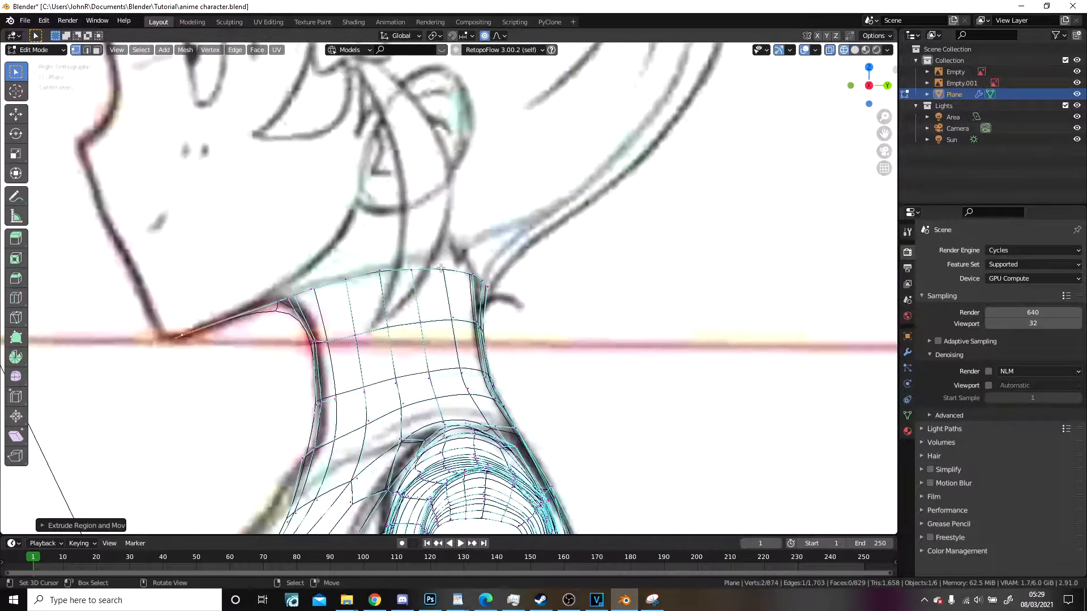
middle_click_drag(589, 269, 655, 186)
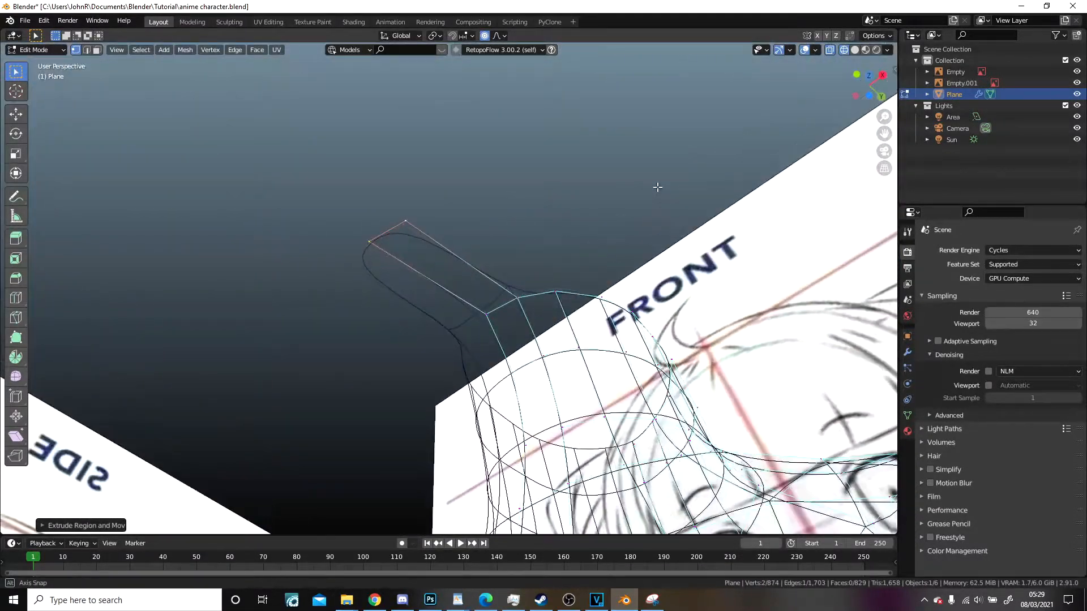
left_click(560, 287)
key("KP_3")
key("e")
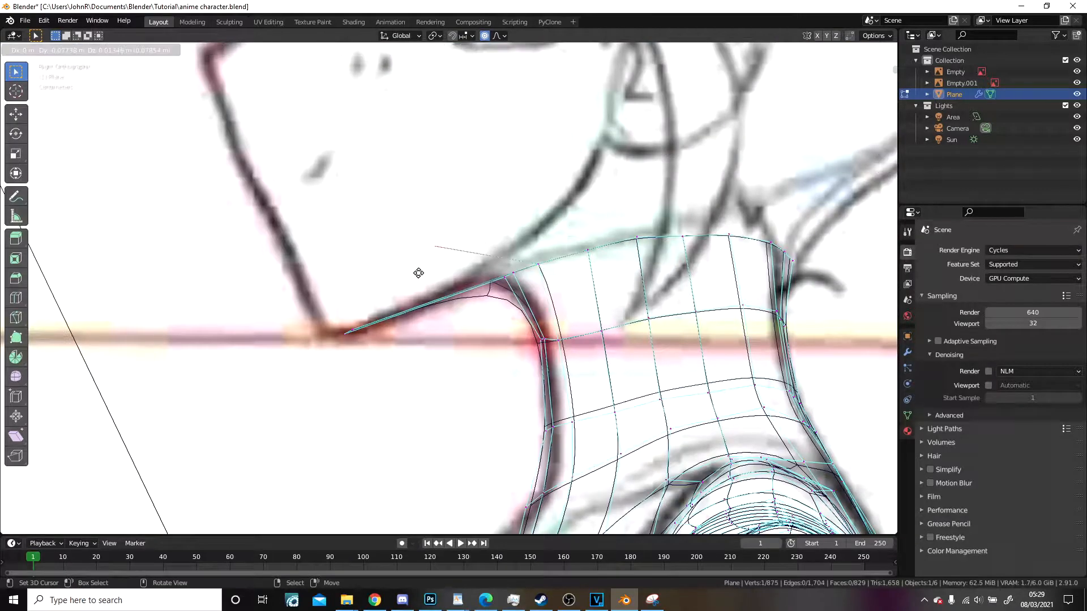
left_click(355, 337)
middle_click_drag(355, 338, 422, 227)
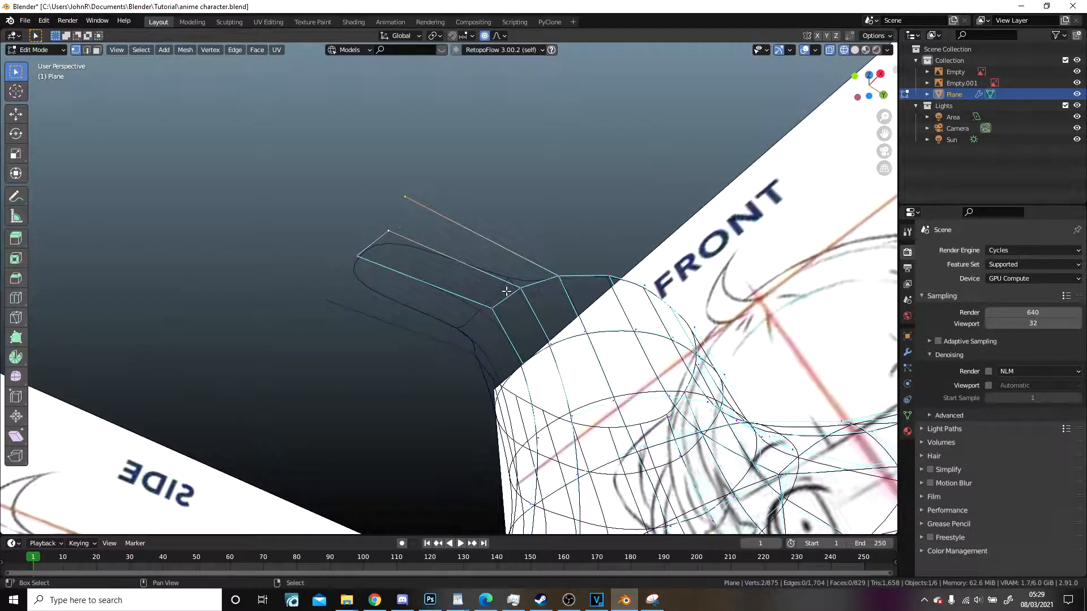
key("f")
Step: Slide the outer chin vertex back along its edge to round off the chin
left_click(405, 197)
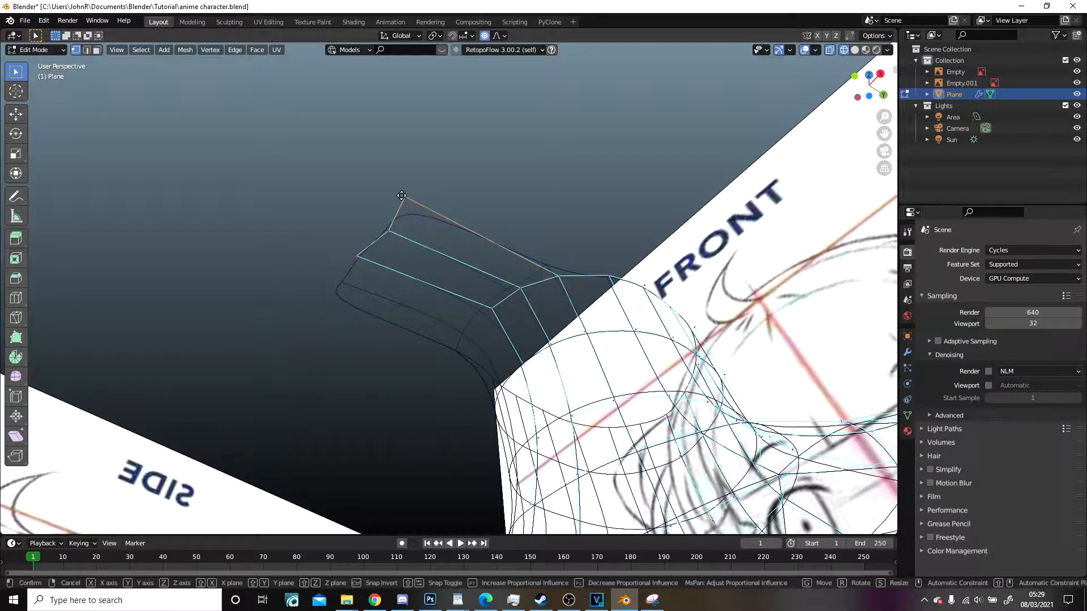
key("shift+v")
left_click(422, 218)
Step: Extrude the front chin vertices upward in the front view and return to solid shading
scroll(434, 219, "down", 2)
middle_click_drag(434, 218, 502, 323)
key("KP_1")
scroll(502, 321, "up", 4)
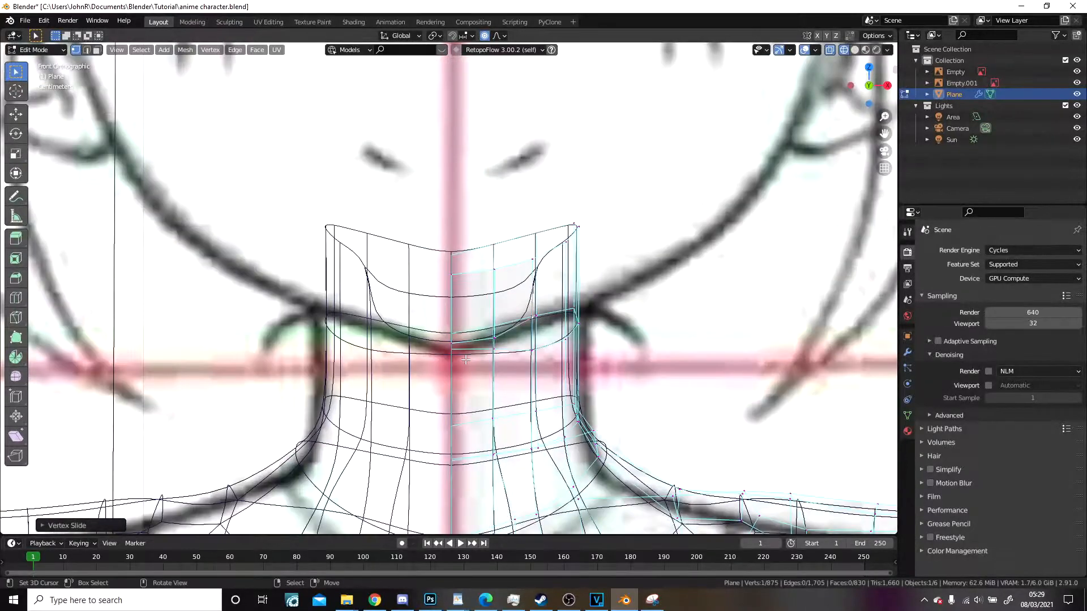
scroll(534, 315, "down", 1)
key("e")
left_click(532, 217)
key("z")
left_click(568, 221)
Step: Delete the stray extruded vertex that is not part of the new chin face
mouse_move(494, 233)
middle_mouse_down()
mouse_move(437, 242)
mouse_move(432, 267)
middle_mouse_up()
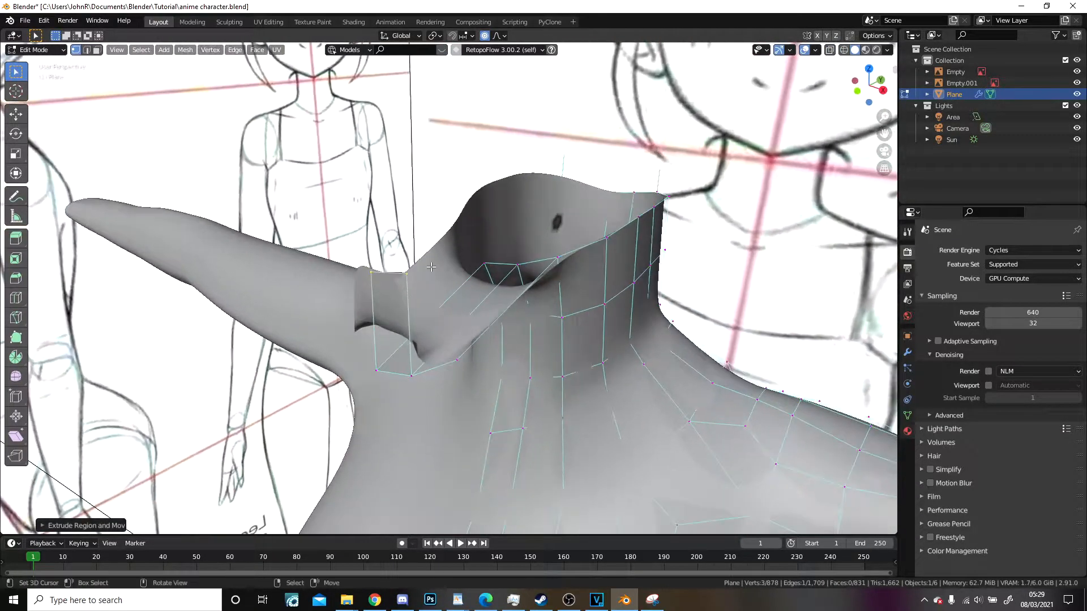
middle_click_drag(662, 168, 549, 218)
key("x")
left_click(547, 167)
Step: Extrude the outer chin vertex upward again and fill the face between it and the front of the chin
scroll(506, 290, "up", 2)
right_click(475, 332)
middle_click_drag(475, 331, 433, 317)
key("e")
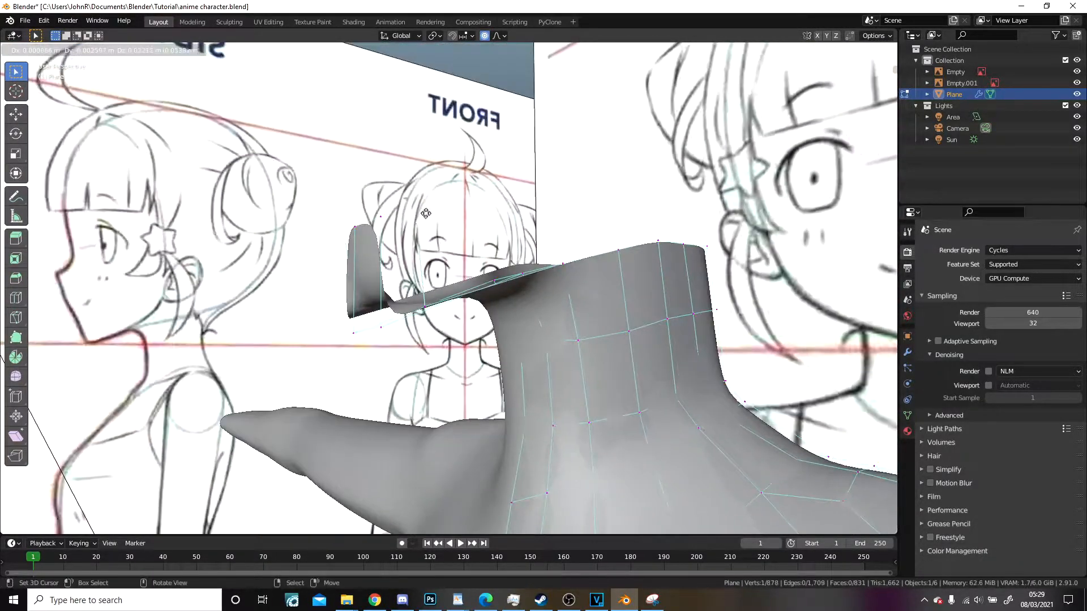
left_click(429, 201)
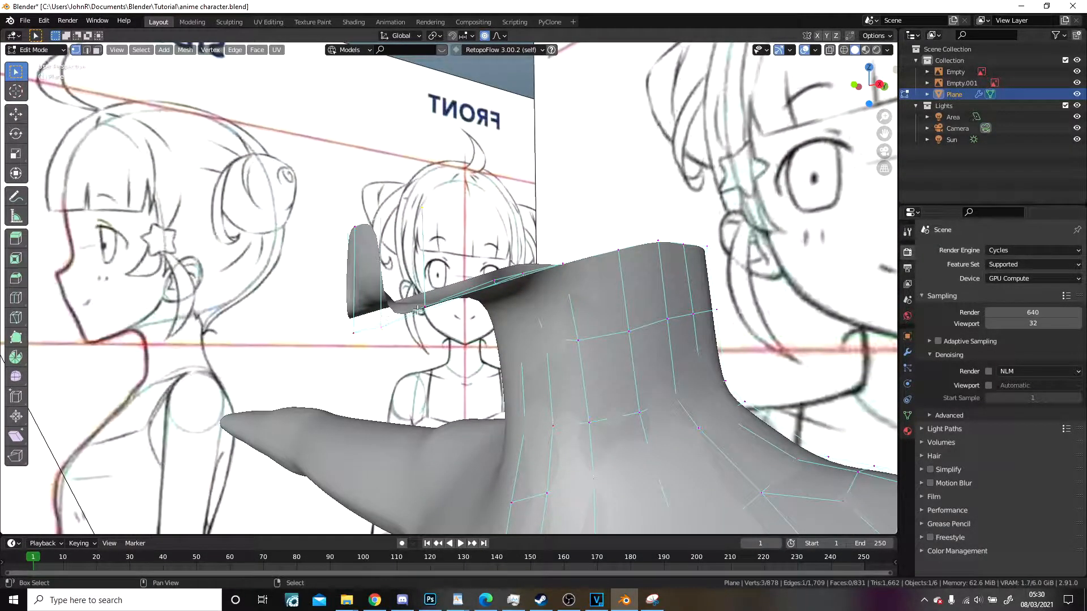
middle_click_drag(464, 295, 505, 308)
key("f")
Step: Examine the smoothed neck and chin shape in Object Mode and from several angles
key("Tab")
scroll(566, 337, "down", 3)
scroll(566, 338, "down", 3)
scroll(660, 327, "up", 5)
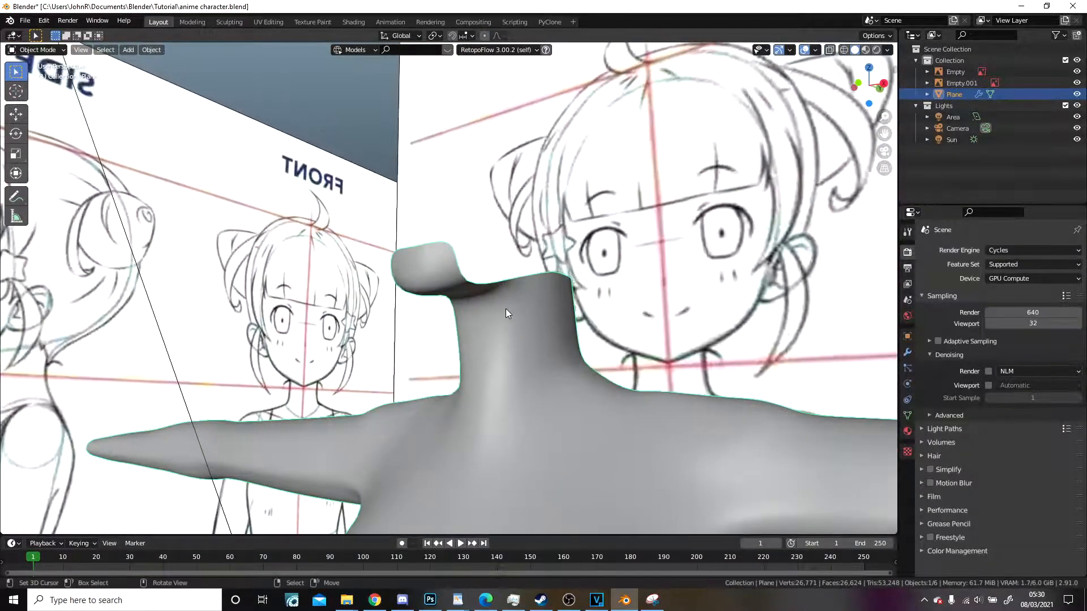
key("KP_1")
key("Tab")
middle_click_drag(506, 308, 434, 249)
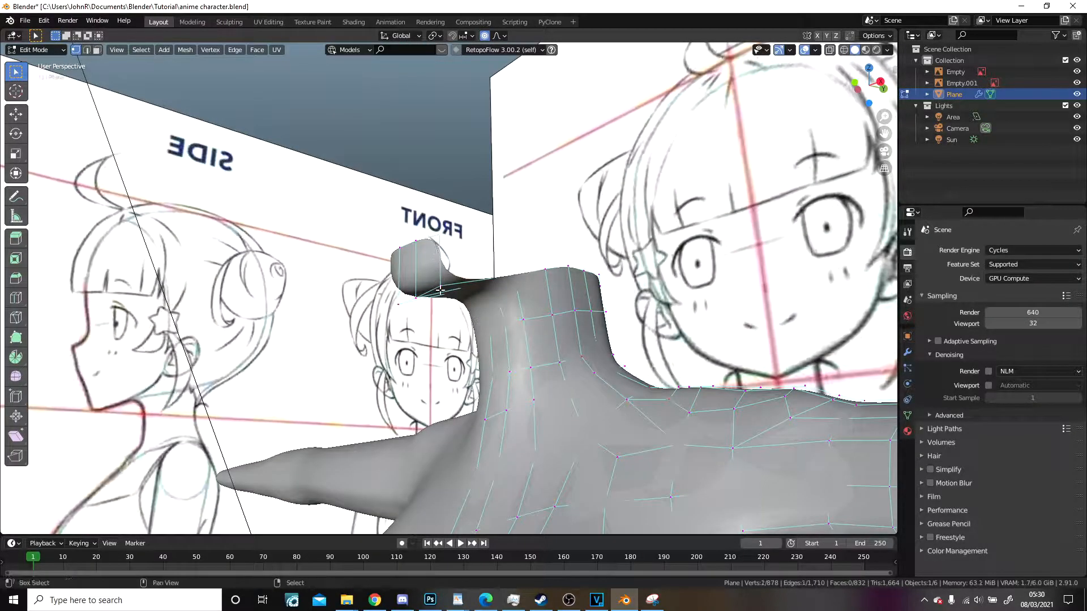
scroll(512, 291, "down", 1)
middle_click_drag(511, 290, 520, 342)
Step: Move the chin vertices forward and down in the side view to match the sketched chin
key("KP_3")
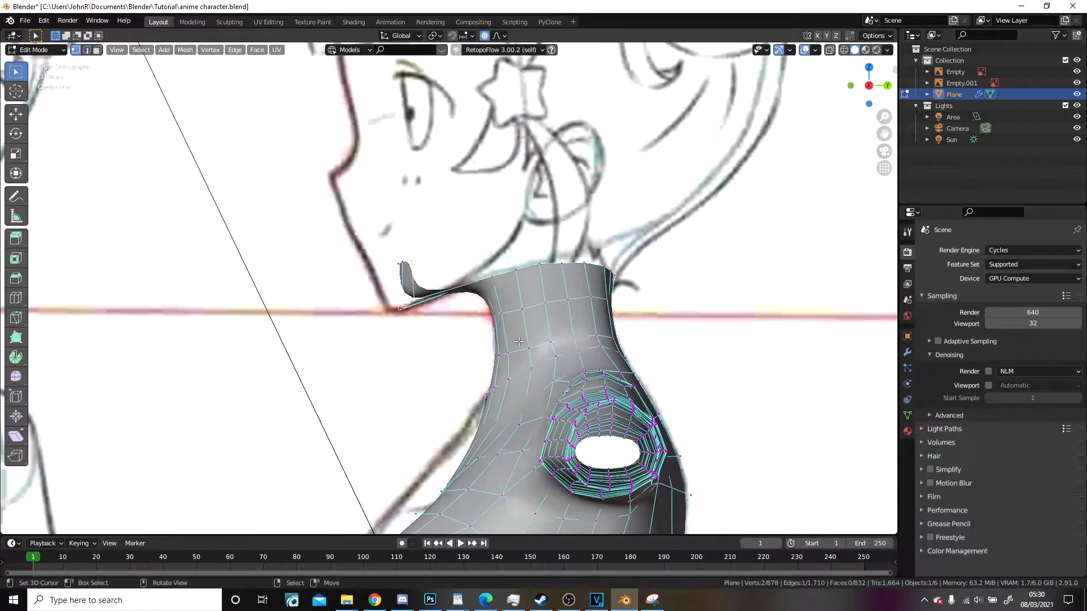
scroll(519, 342, "up", 3)
key("c")
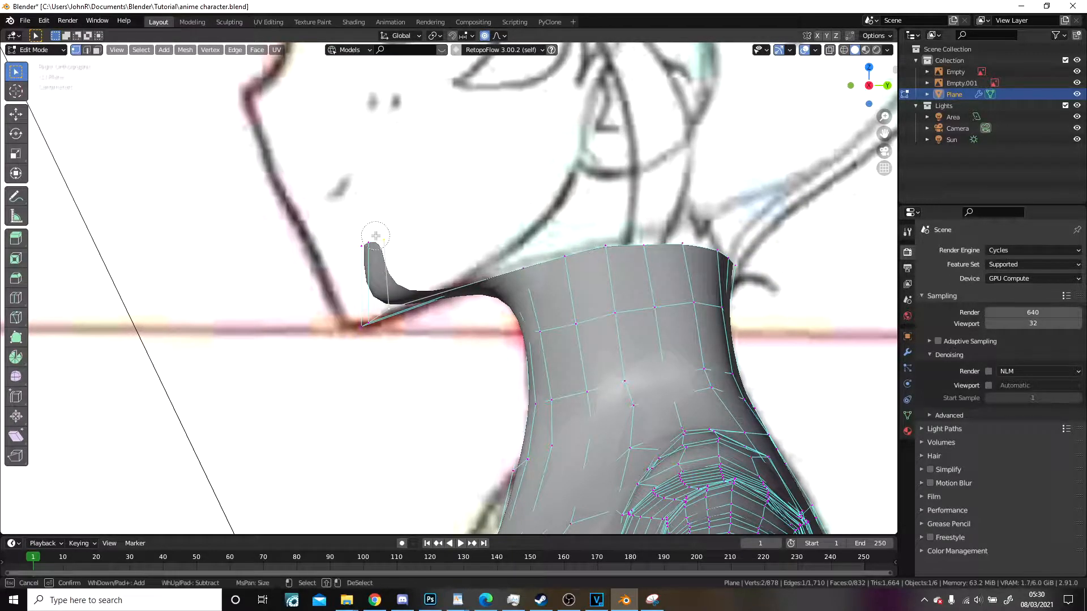
right_click(378, 331)
key("g")
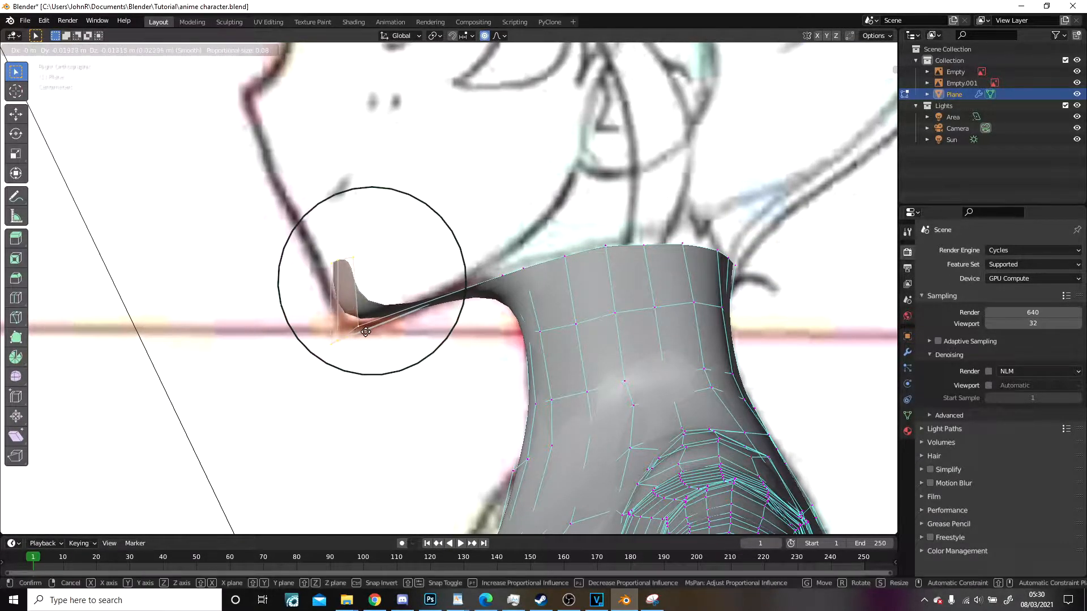
left_click(365, 334)
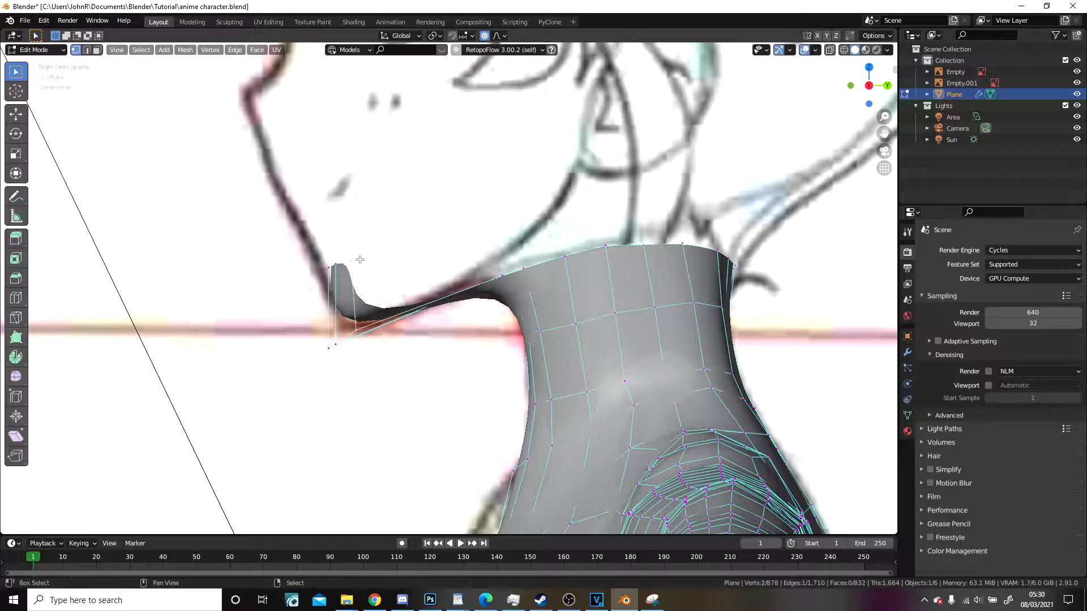
Step: Extrude the chin's outer side edge back along the jaw towards the ear
middle_click_drag(360, 260, 361, 402, "shift")
key("e")
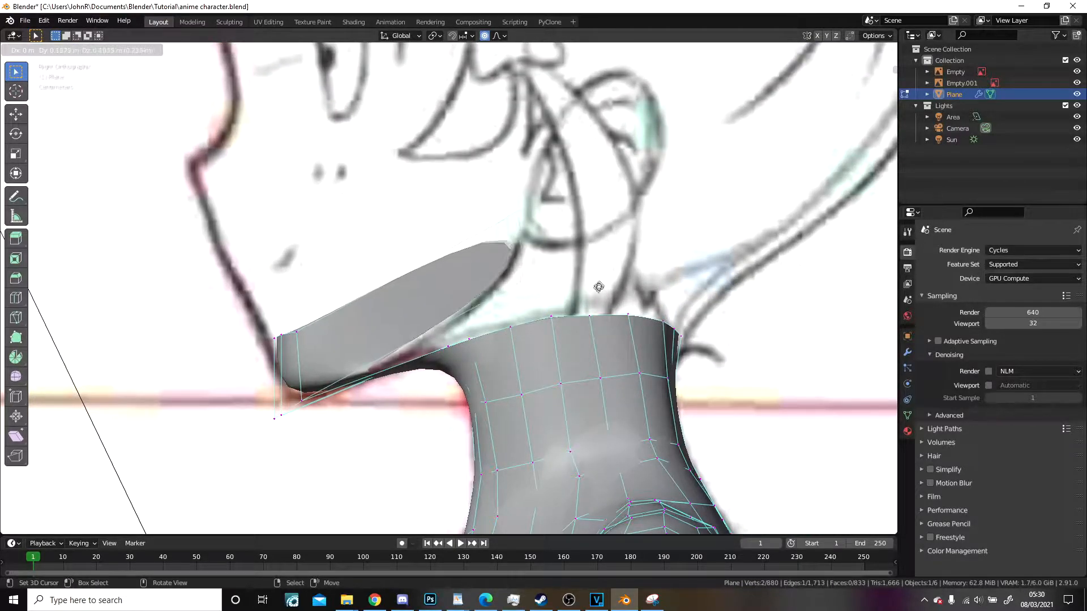
left_click(605, 279)
Step: Turn off proportional editing, then rotate and position the extruded jaw edge at the jaw corner below the ear
key("g")
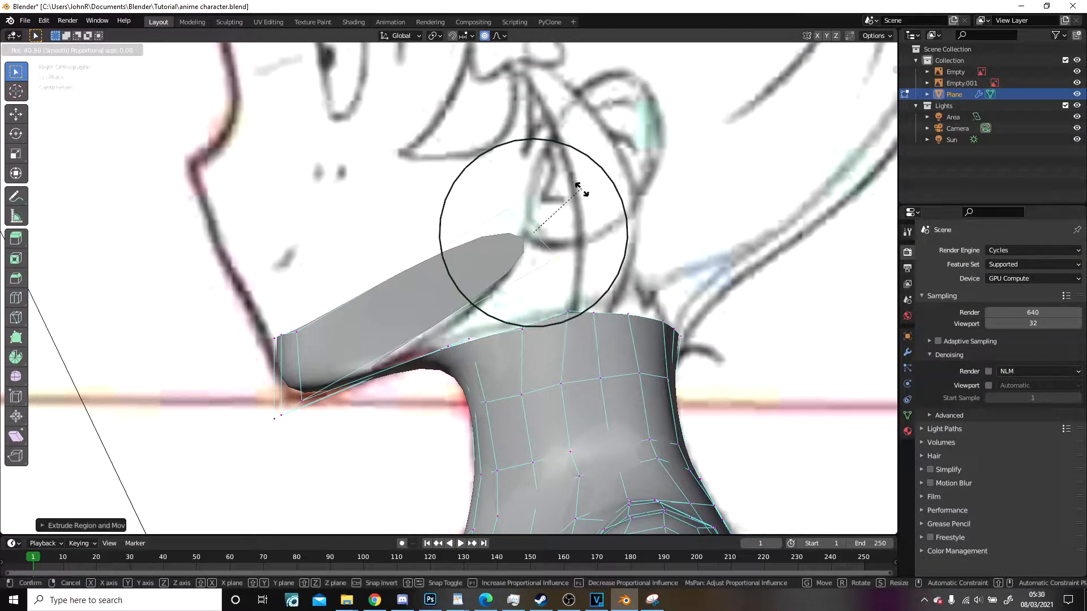
key("Escape")
key("o")
key("r")
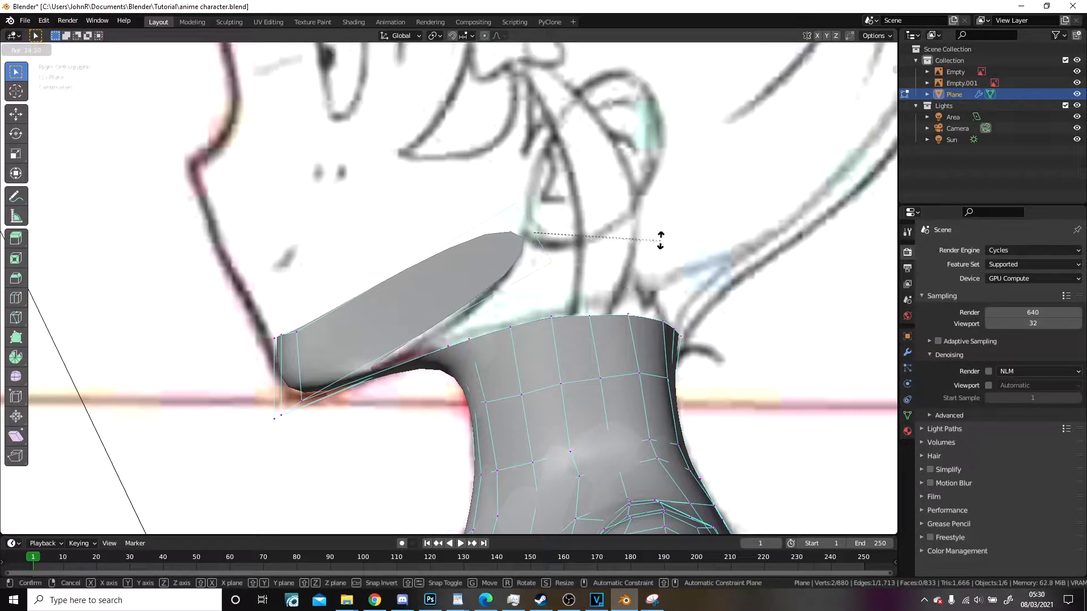
left_click(660, 237)
key("g")
left_click(638, 237)
middle_click_drag(579, 291, 433, 310)
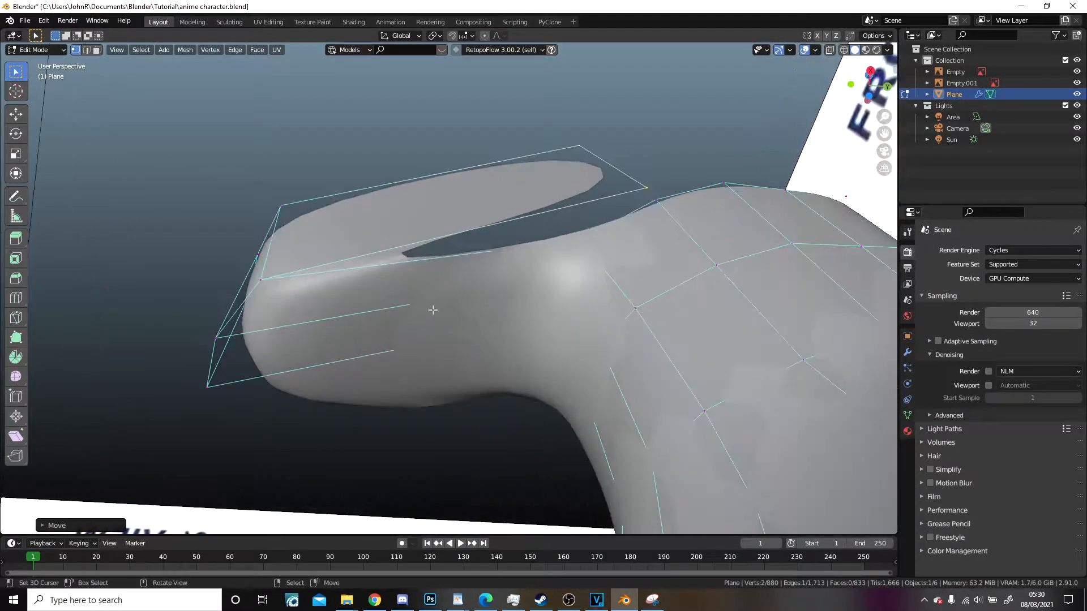
Step: Add an edge loop across the under-chin surface and another across the jaw strip, sliding both forward towards the chin
key("ctrl+r")
left_click(424, 277)
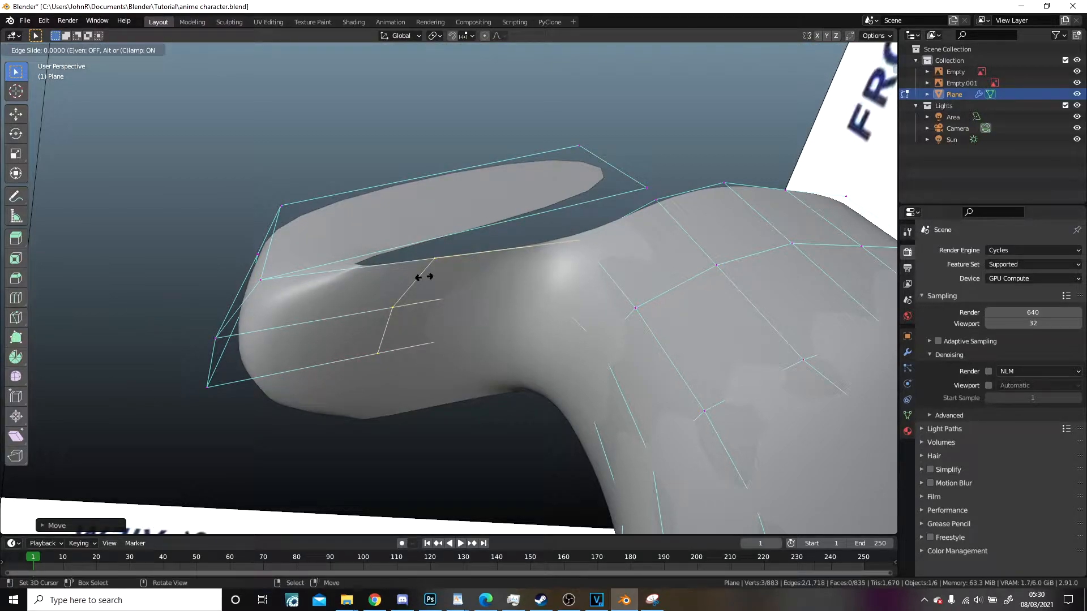
left_click_drag(424, 277, 356, 306)
left_click(340, 309)
key("ctrl+e")
key("ctrl+r")
left_click(401, 187)
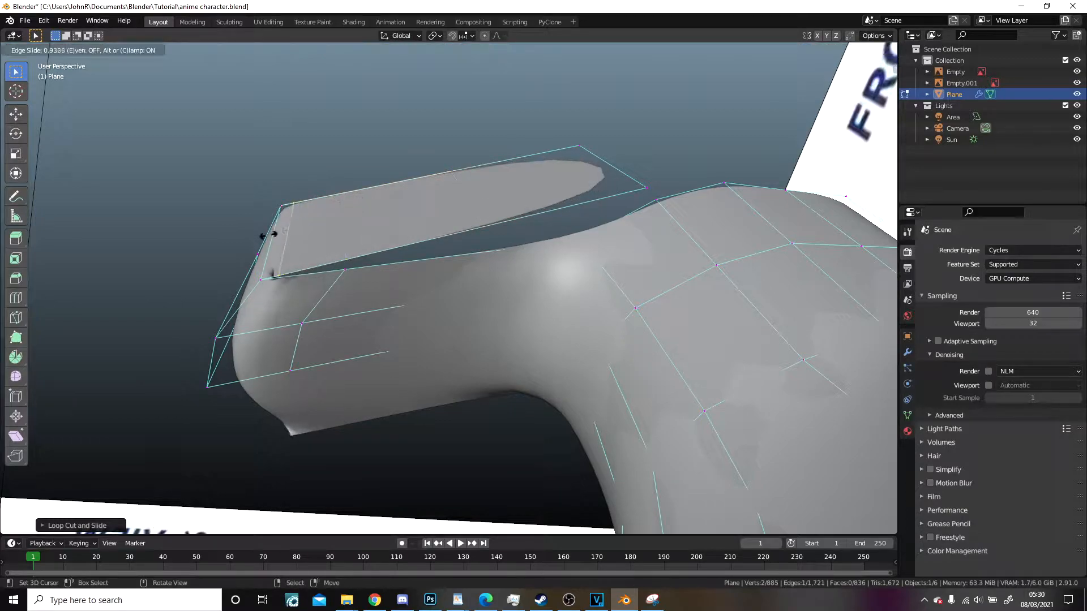
left_click(306, 222)
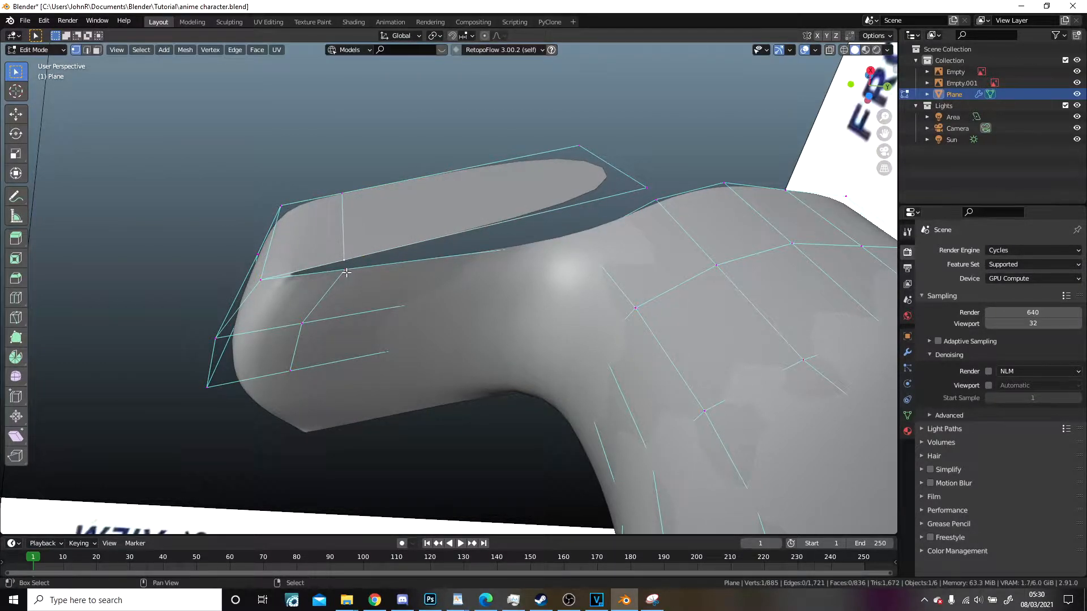
Step: Try merging the jaw strip's new lower loop vertex with the adjacent under-chin vertex at their center
left_click(345, 273, "shift")
right_click(345, 273)
mouse_move(336, 296)
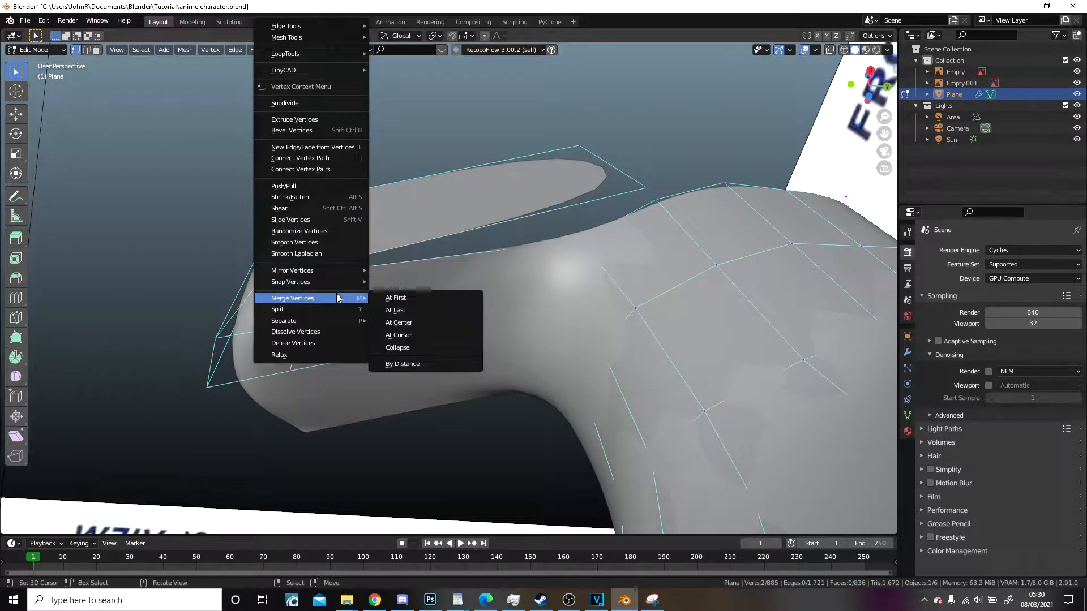
left_click(405, 322)
middle_click_drag(406, 317, 479, 285)
key("ctrl+z")
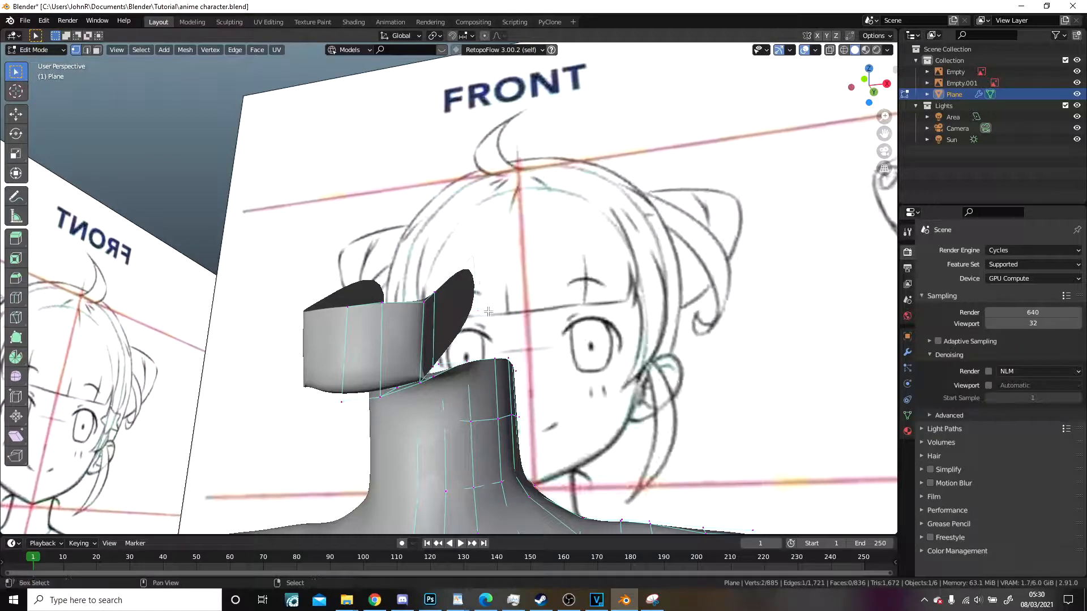
Step: Move the jaw's rear edge and the strip's new edge loop outward in the front view to follow the sketched face outline
key("KP_1")
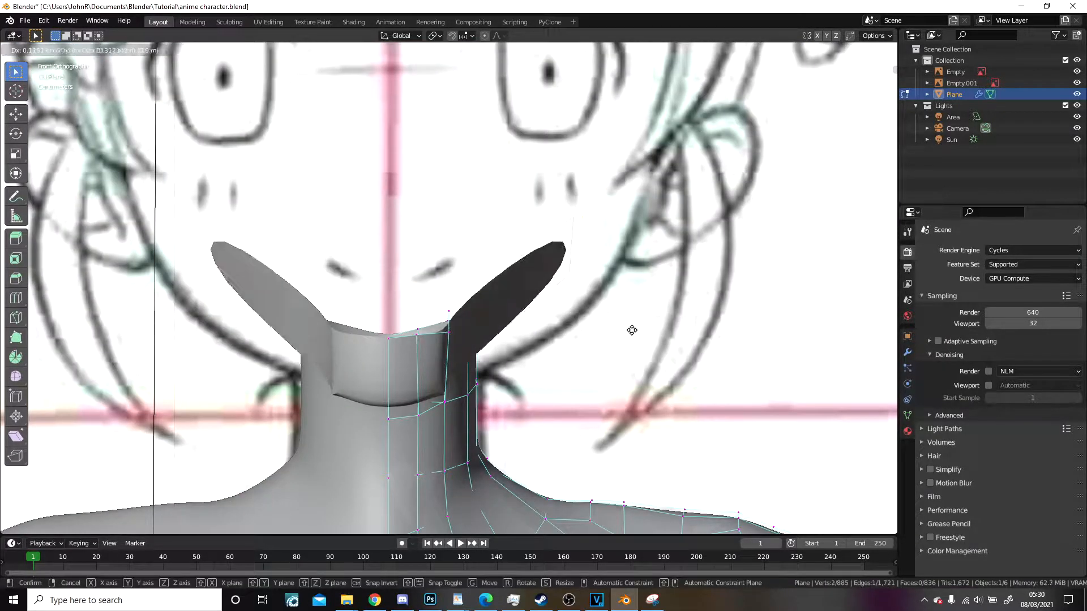
left_click(674, 318)
key("KP_3")
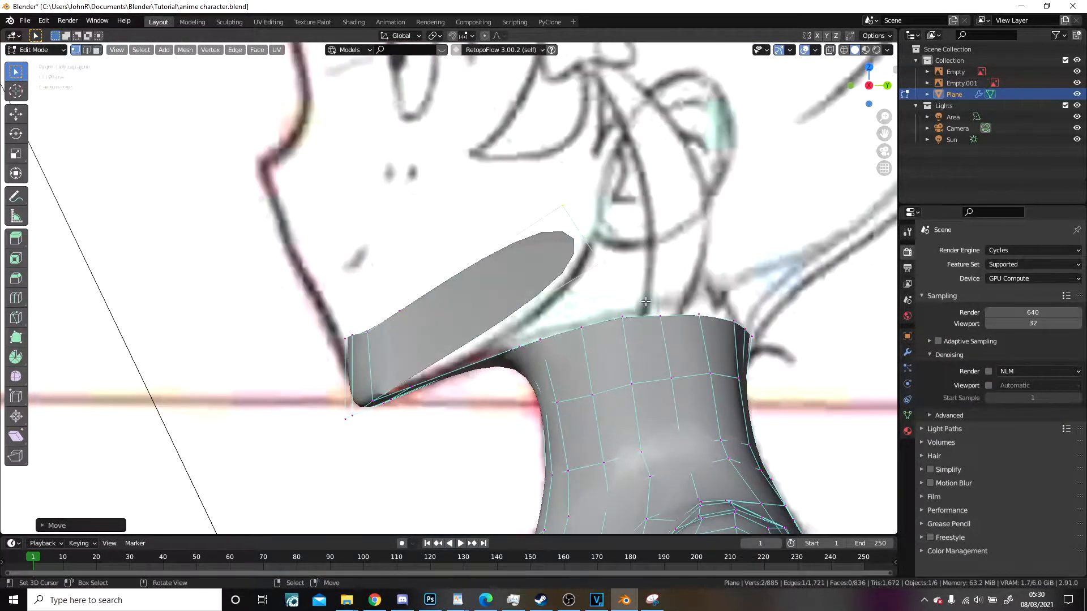
middle_click_drag(469, 359, 535, 388)
left_click(438, 333)
middle_click_drag(437, 332, 405, 214)
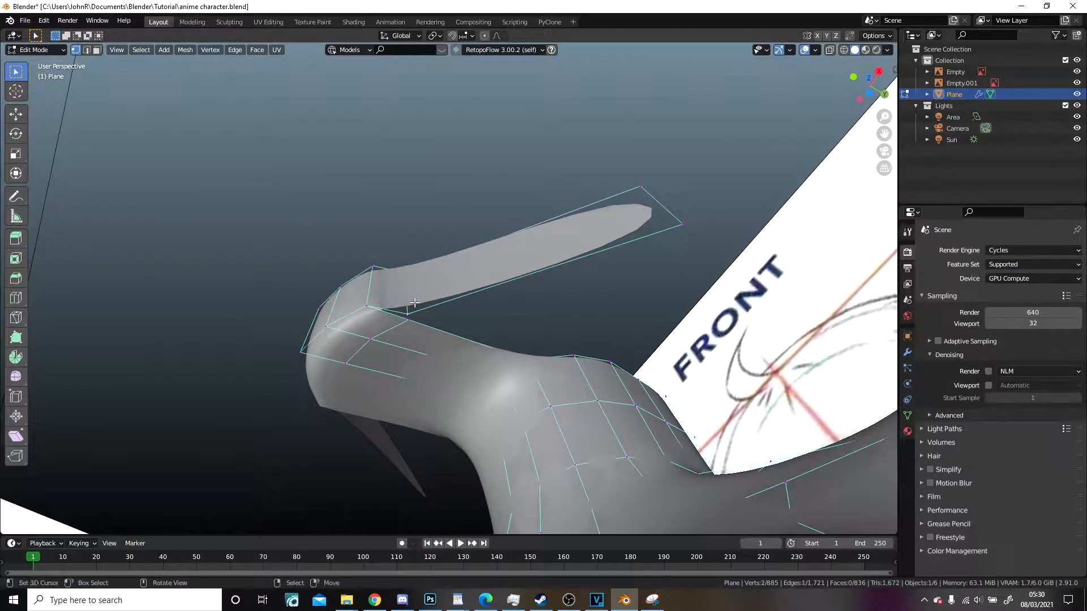
key("KP_1")
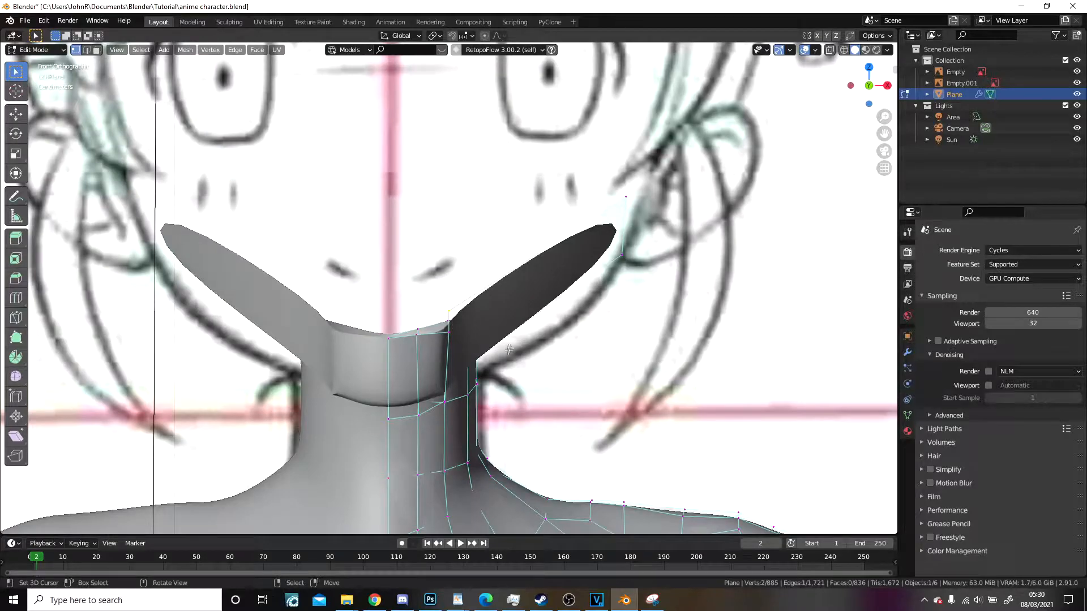
key("g")
left_click(580, 333)
Step: Extrude the jaw loop's lower vertex inward and fill a face between it and the neighbouring under-chin vertices
middle_click_drag(580, 333, 464, 227)
key("e")
left_click(483, 270)
right_click(400, 322, "shift")
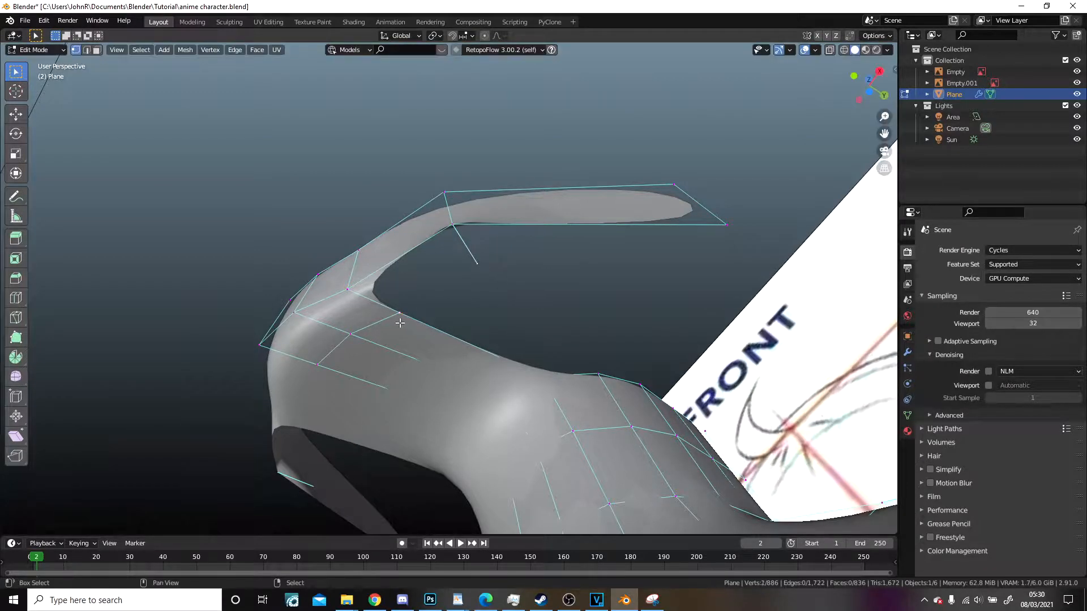
right_click(450, 227, "shift")
key("f")
Step: Add a centred edge loop across the rear section of the jaw strip
scroll(450, 227, "down", 4)
key("Tab")
middle_click_drag(450, 228, 441, 251)
scroll(497, 363, "up", 5)
key("Tab")
left_click(440, 249)
key("ctrl+r")
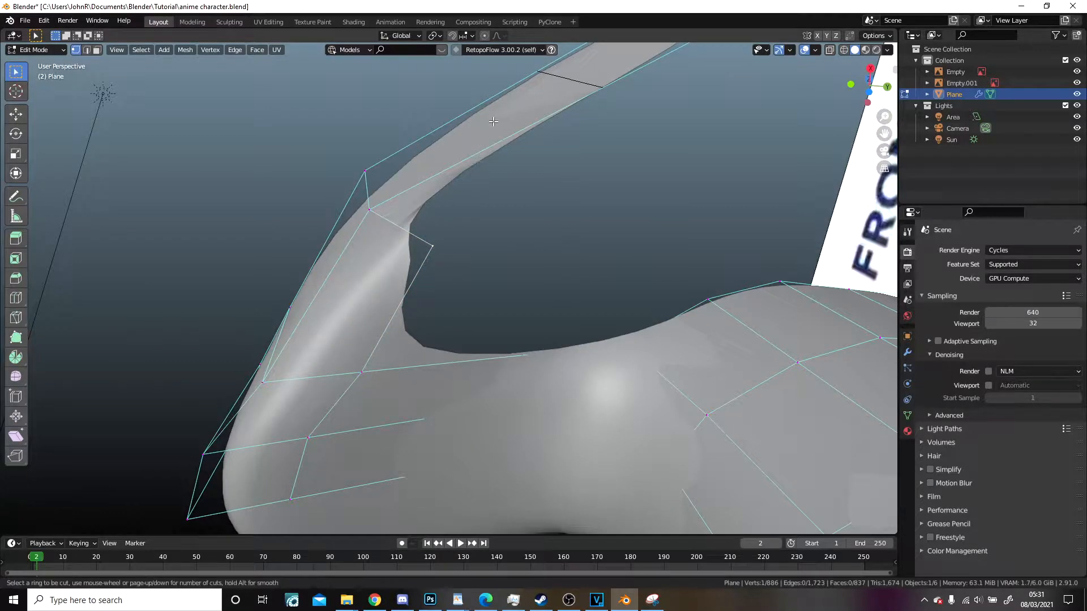
left_click(492, 117)
right_click(493, 117)
Step: Extrude the inner under-jaw vertex backward and fill a face between it and the jaw strip's new loop
middle_click_drag(492, 117, 380, 325)
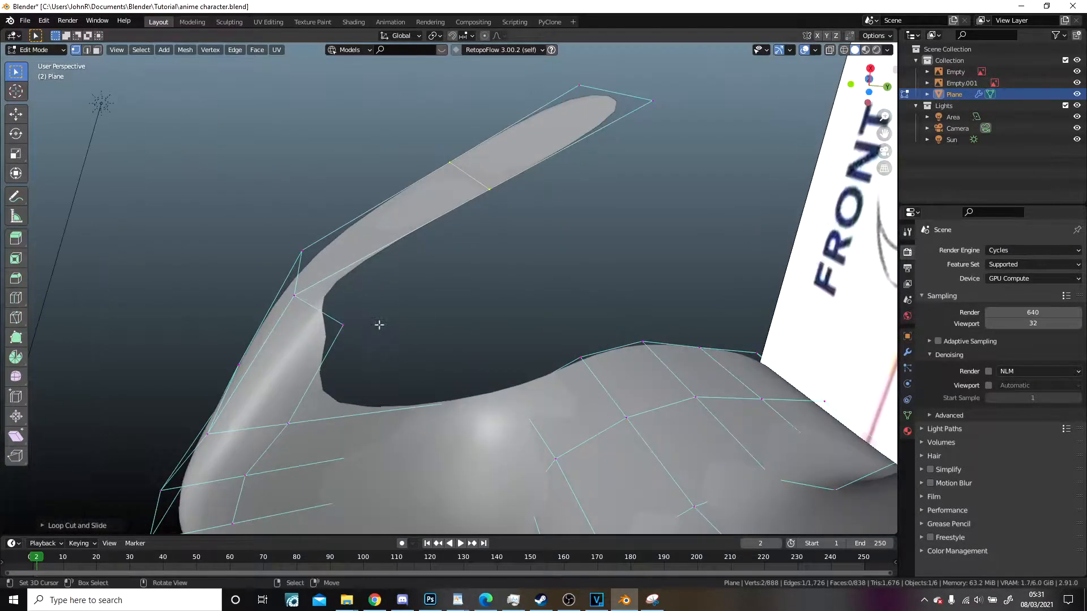
key("e")
left_click(537, 237)
left_click(490, 189, "shift")
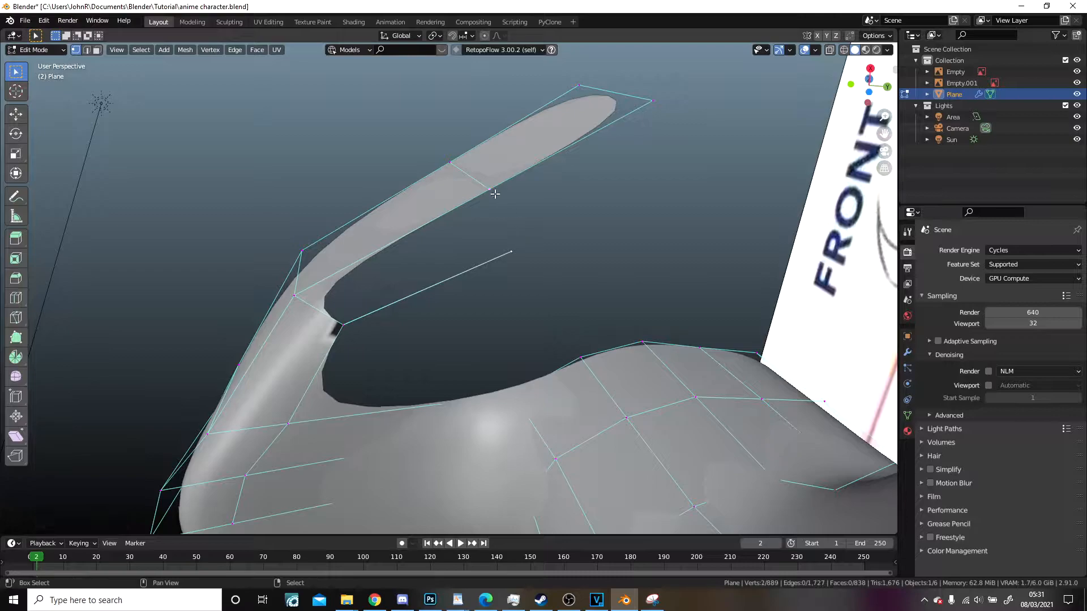
key("f")
Step: Add centred edge loops across the new jaw-underside face and across the under-chin surface
key("ctrl+r")
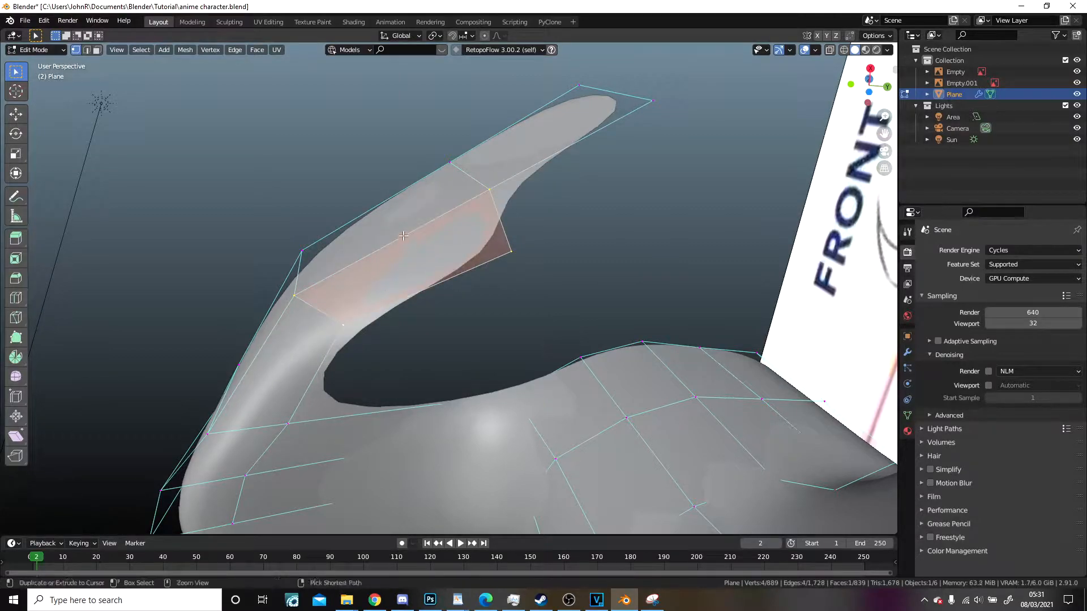
left_click(402, 235)
right_click(402, 235)
key("ctrl+r")
left_click(412, 410)
right_click(412, 408)
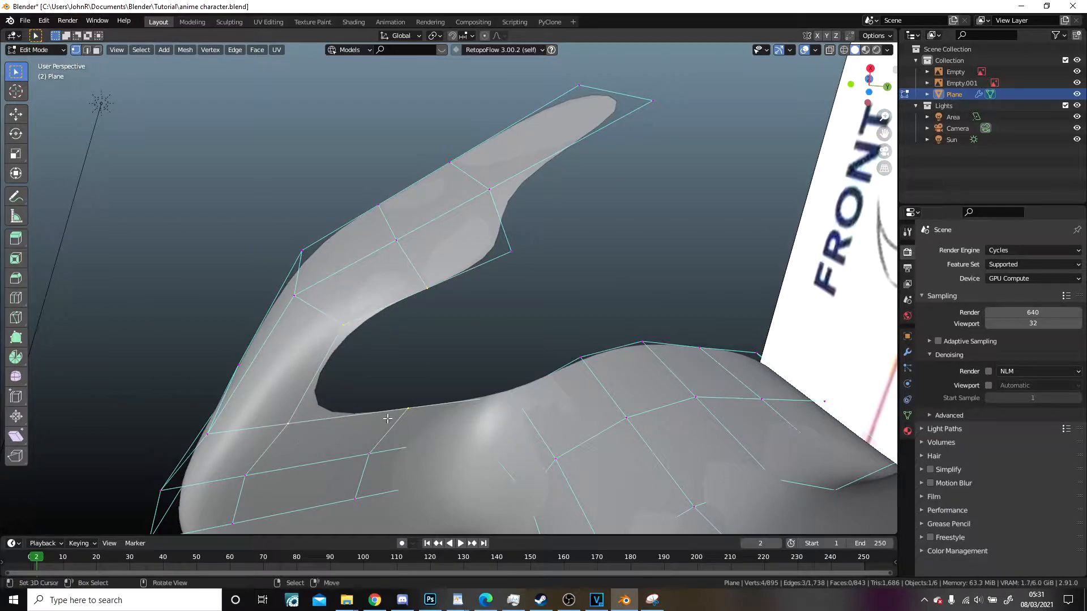
Step: Fill the gap between the jaw underside and under-chin surface, and reposition the inner under-jaw vertices
left_click(408, 408)
key("g")
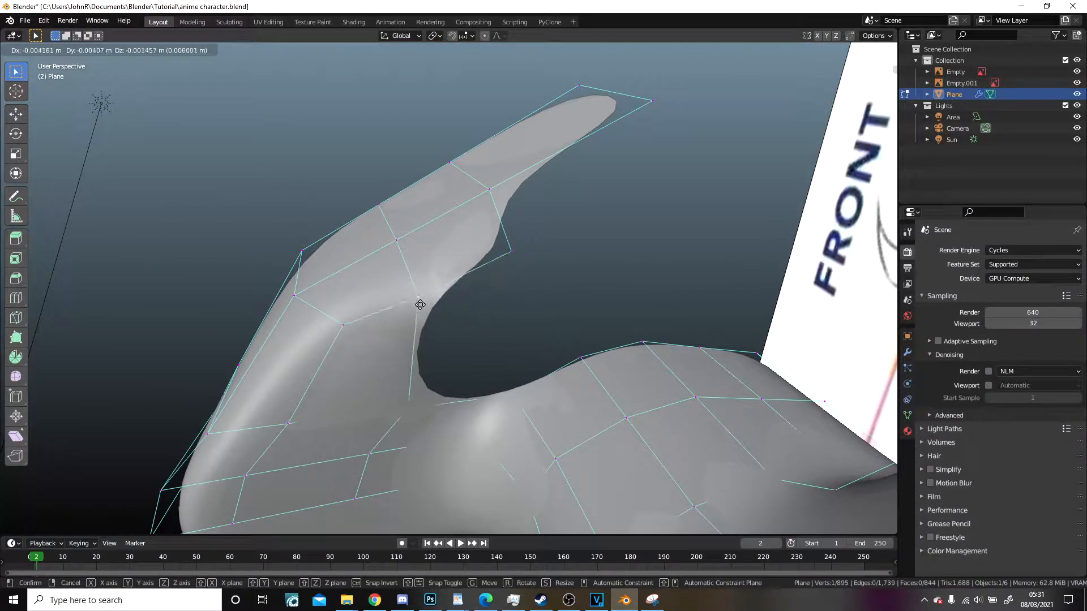
left_click(420, 300)
left_click(508, 255)
key("g")
left_click(500, 277)
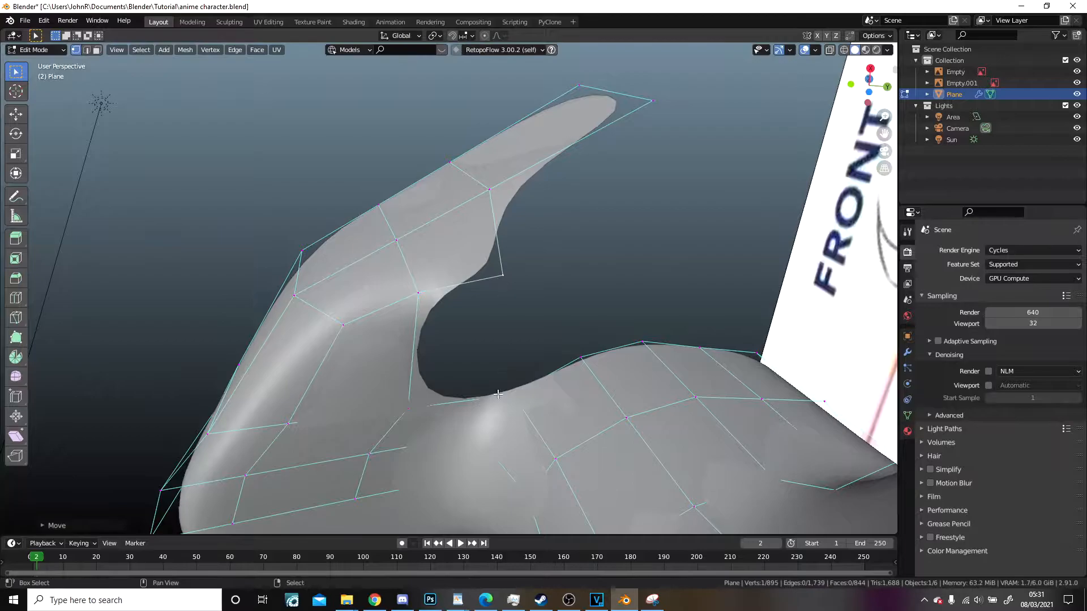
Step: Examine the smoothed jaw and chin in Object Mode against the front drawing and from an angle
key("Tab")
middle_click_drag(414, 304, 541, 318)
key("KP_1")
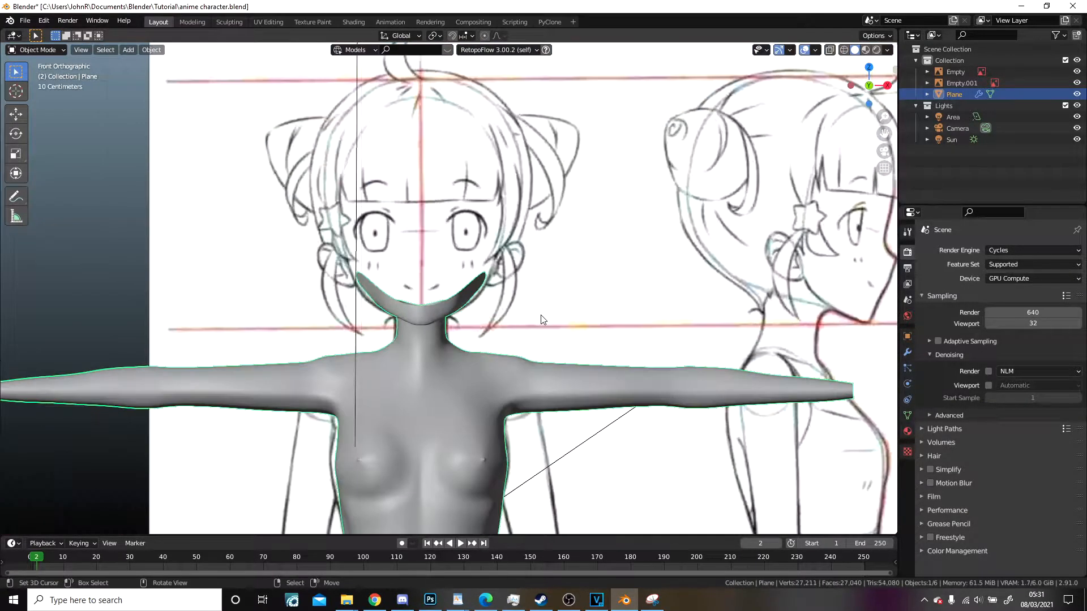
scroll(541, 320, "up", 2)
scroll(559, 289, "down", 1)
middle_click_drag(559, 289, 476, 269)
scroll(476, 269, "up", 2)
key("Tab")
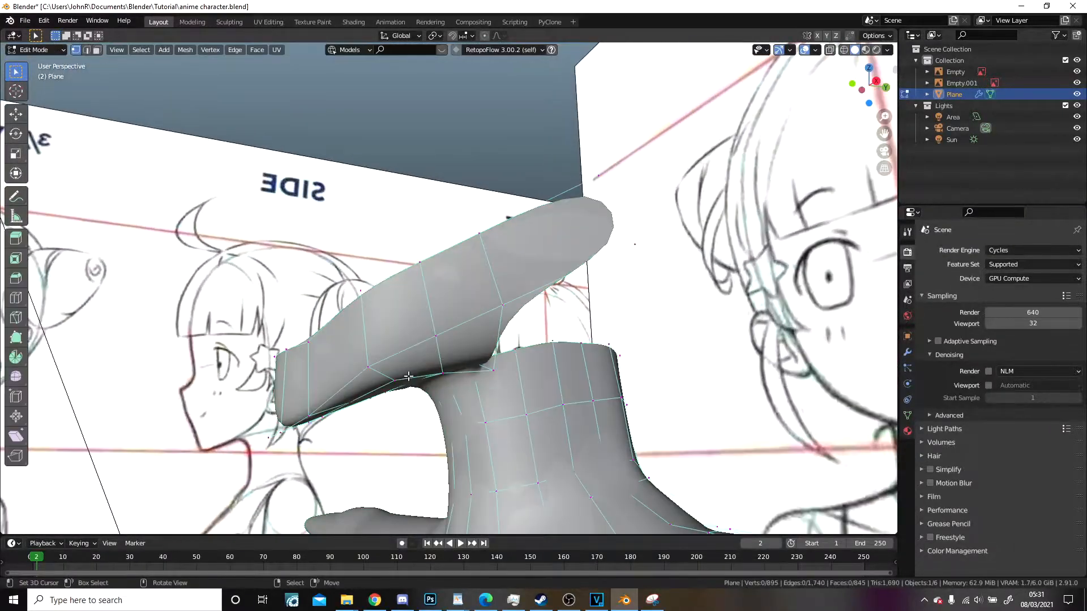
Step: Move the chin's lowest front vertices up and back in wireframe side view to match the sketched chin
scroll(403, 386, "up", 2)
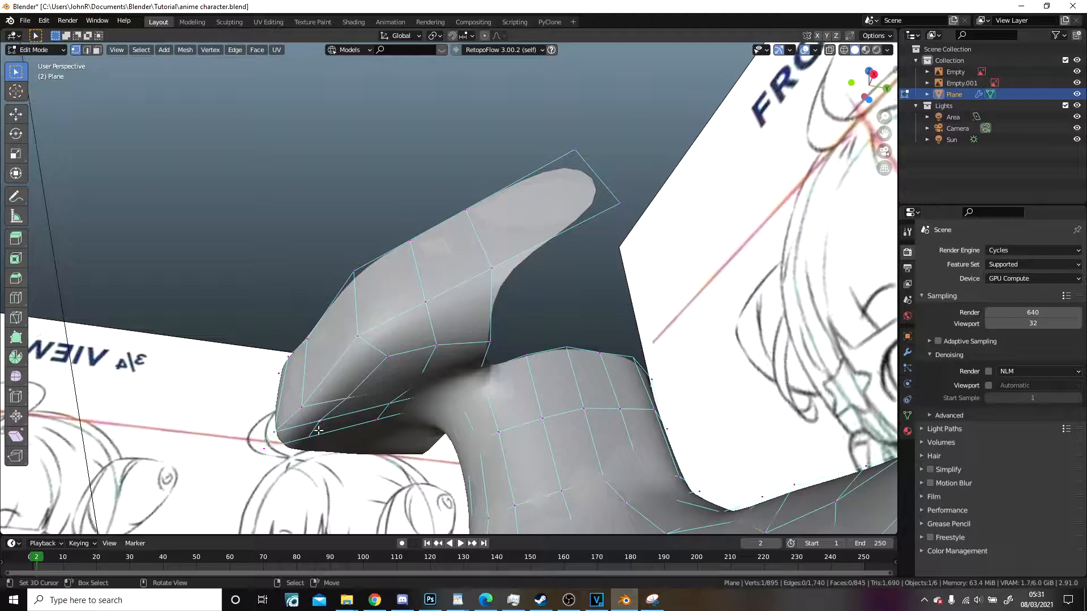
mouse_move(314, 443)
middle_mouse_down()
mouse_move(363, 317)
mouse_move(407, 329)
middle_mouse_up()
scroll(407, 330, "up", 2)
key("z")
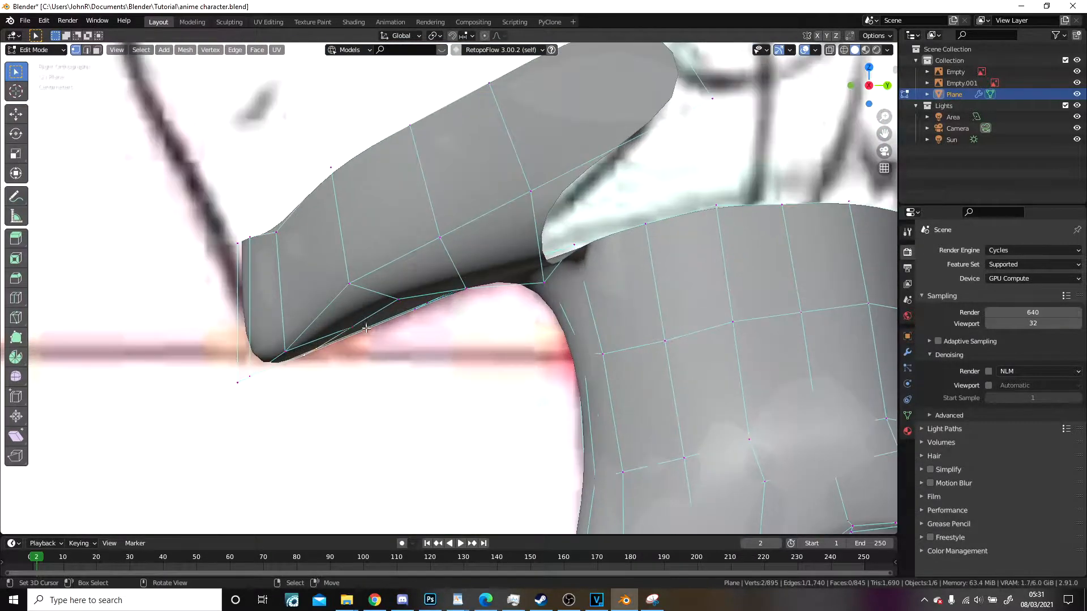
left_click(194, 319)
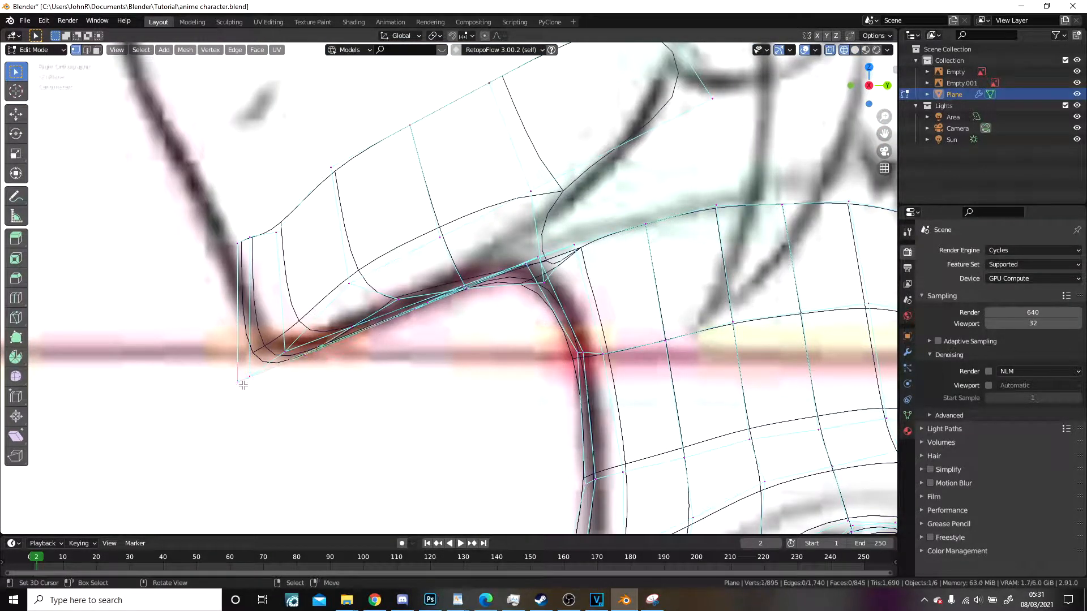
key("g")
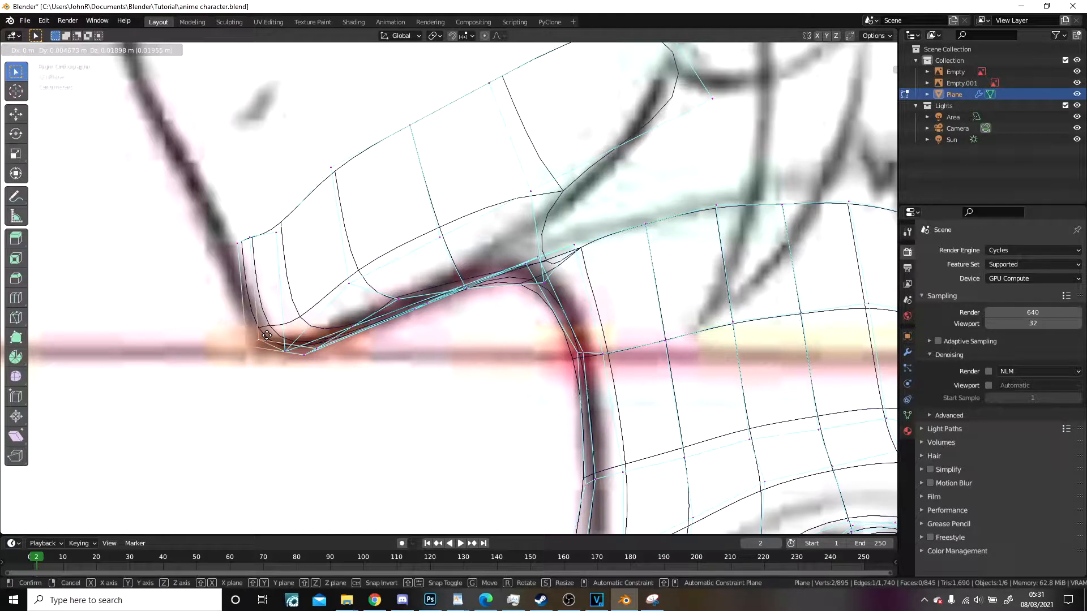
left_click(281, 340)
Step: Examine the adjusted chin and jaw in Object Mode with solid shading
key("Tab")
key("z")
left_click(362, 347)
scroll(419, 360, "down", 6)
middle_click_drag(422, 361, 498, 384)
scroll(514, 364, "up", 3)
key("Tab")
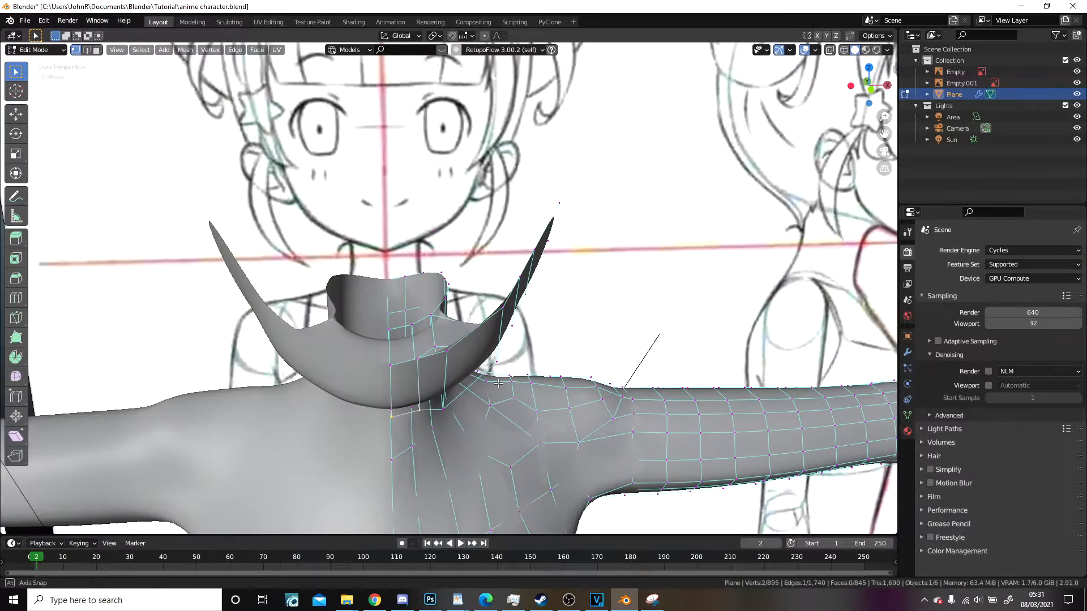
key("Right")
Step: Raise the chin's lower side vertex in wireframe front view to follow the sketched chin line
key("KP_1")
key("z")
left_click(352, 389)
scroll(349, 389, "up", 2)
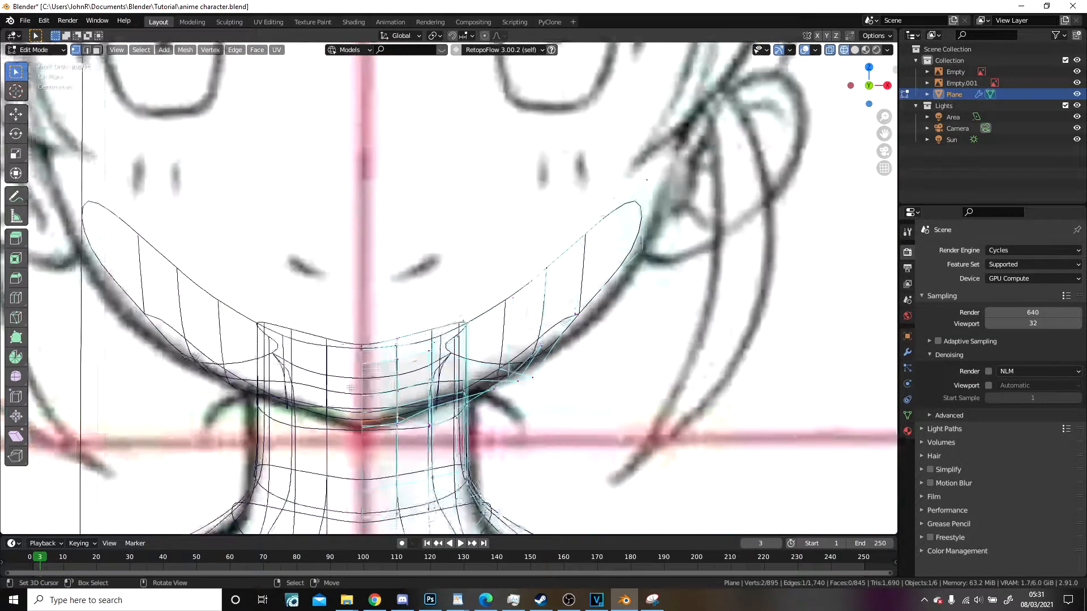
scroll(474, 464, "up", 1)
left_click_drag(429, 451, 424, 404)
left_click(433, 397)
key("z")
Step: Move the jaw's lower edge vertex outward in the front view to meet the sketched jawline
mouse_move(601, 387)
middle_mouse_down()
mouse_move(598, 362)
mouse_move(527, 359)
middle_mouse_up()
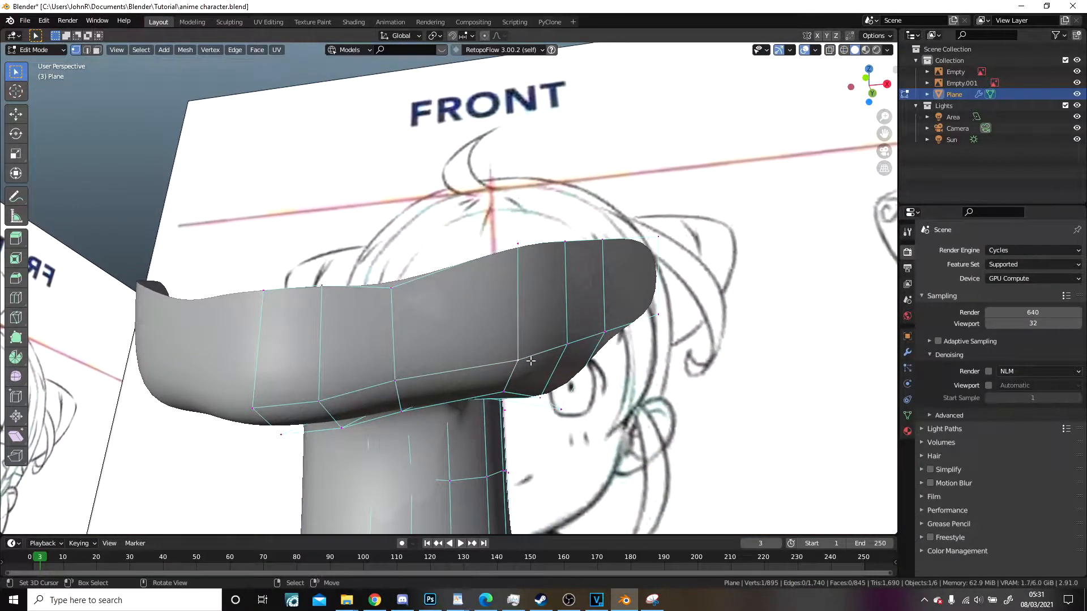
key("KP_1")
key("shift+z")
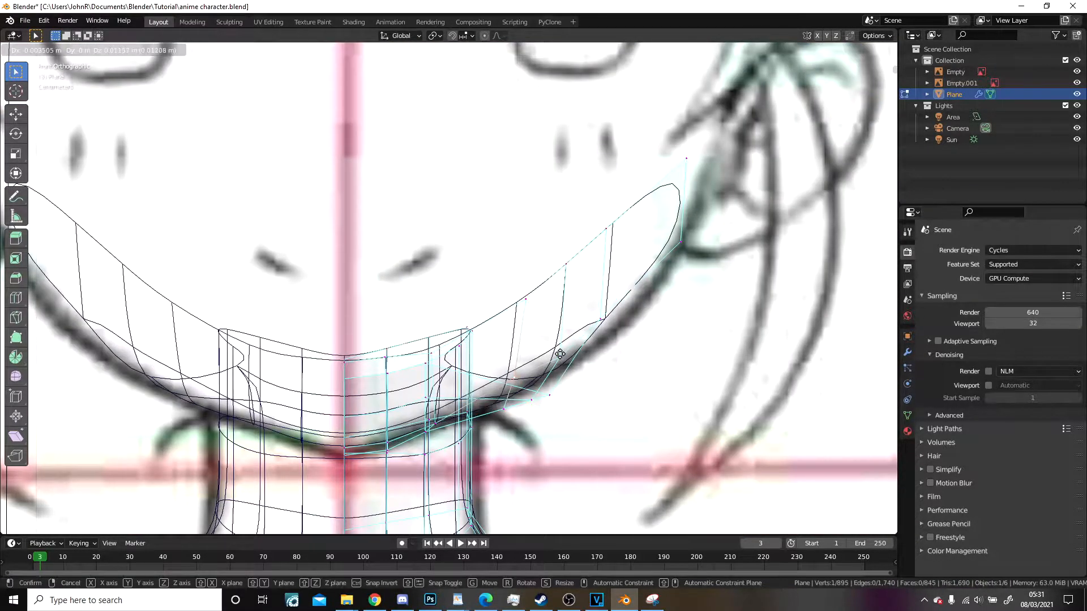
left_click(559, 355)
key("shift+z")
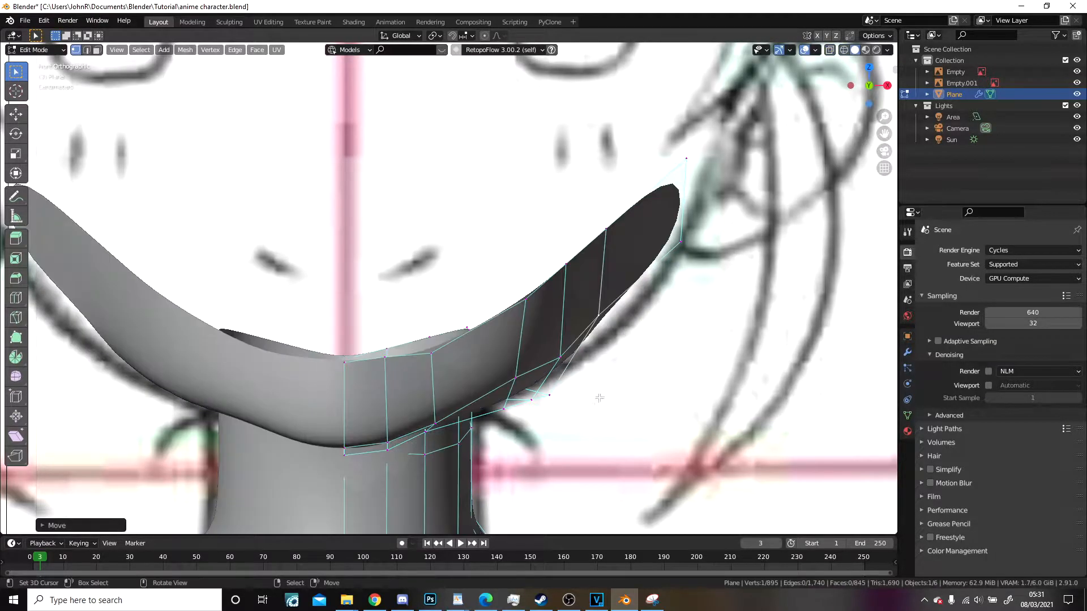
Step: Tuck the under-jaw vertices closer to the jawline and pull the chin's bottom centre vertex down in the front view
key("g")
left_click(565, 388)
right_click(538, 403)
key("g")
left_click(533, 399)
right_click(509, 407)
key("g")
left_click(503, 404)
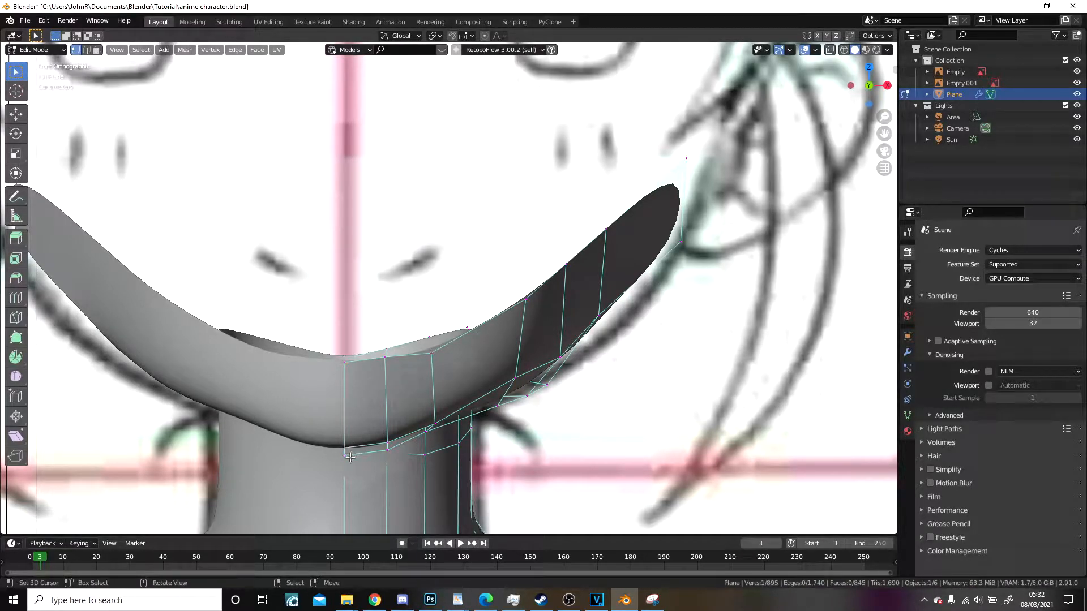
key("g")
left_click(352, 465)
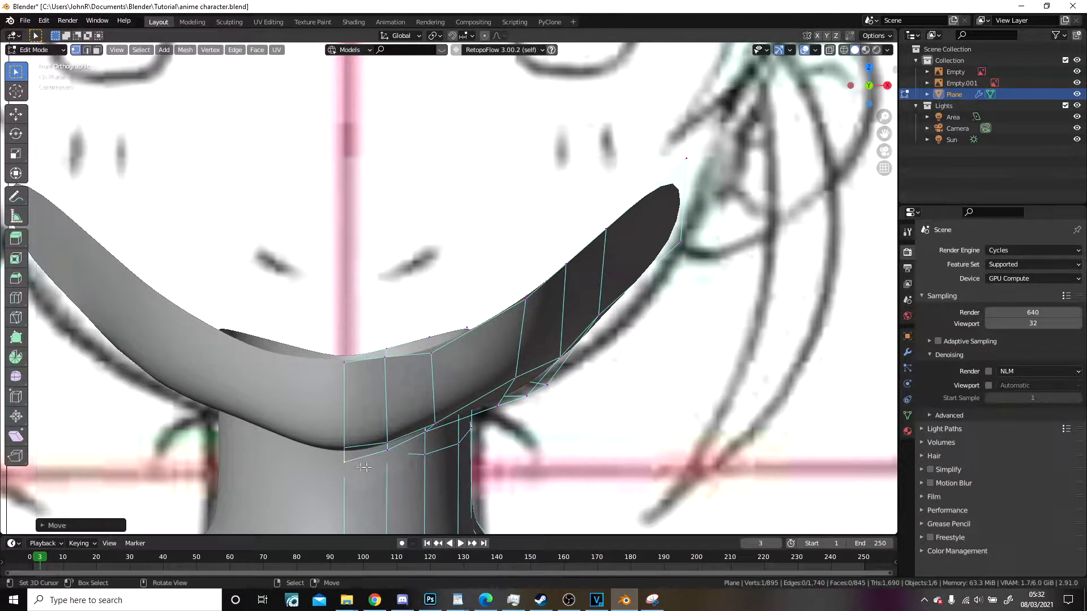
Step: Move the lower-edge and underside vertices of the outer chin loop outward along the jaw
middle_click_drag(440, 440, 386, 367)
left_click(352, 355)
key("g")
left_click(364, 338)
left_click(376, 390)
key("g")
left_click(389, 385)
Step: Slide the top vertex of the outer chin loop back along the jaw's upper edge and adjust its position
left_click(363, 258)
key("g")
key("g")
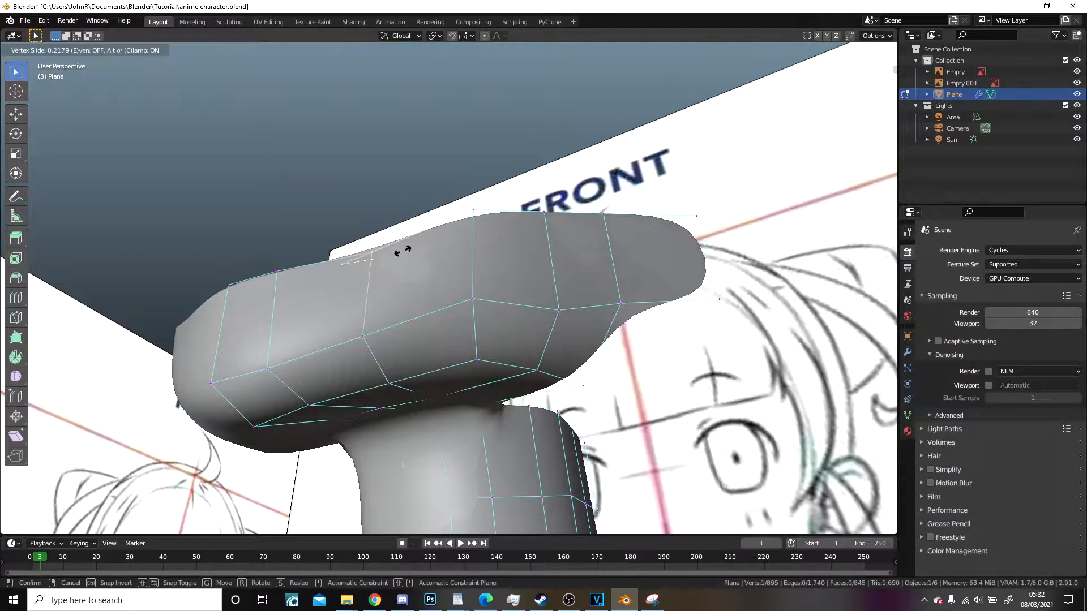
left_click(401, 250)
key("g")
left_click(396, 245)
Step: Slide the top vertex of the inner chin loop outward along the upper edge in the front view
middle_click_drag(396, 245, 422, 289)
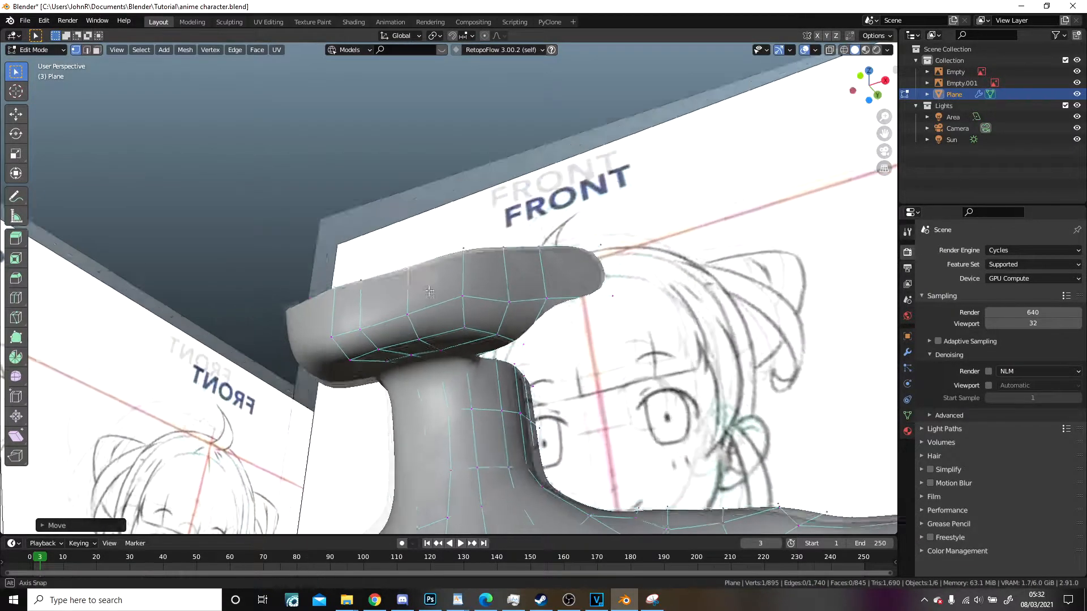
scroll(429, 303, "up", 3)
key("KP_1")
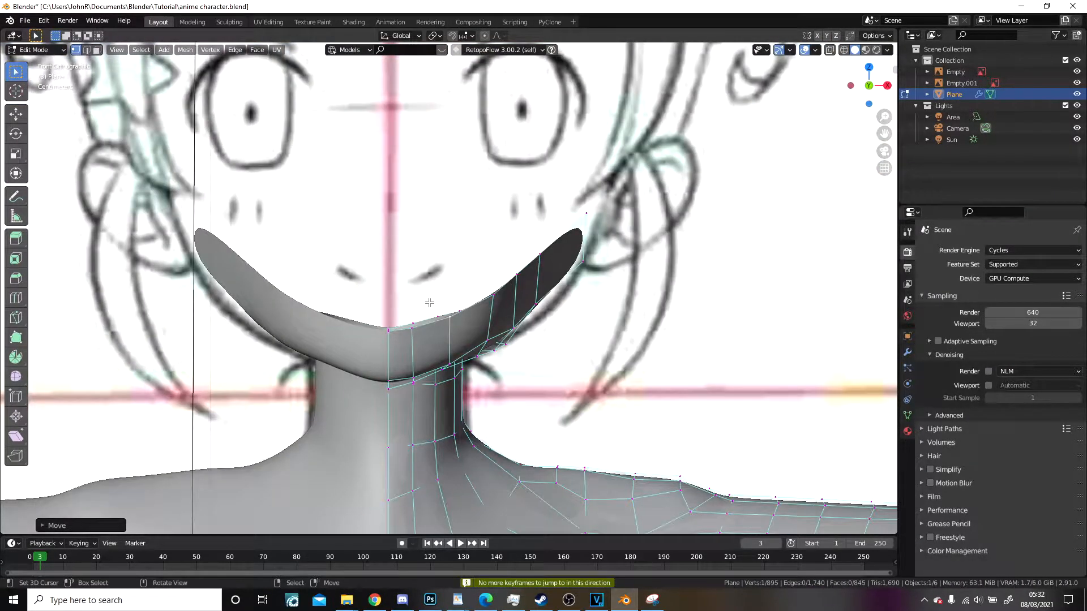
scroll(413, 368, "up", 4)
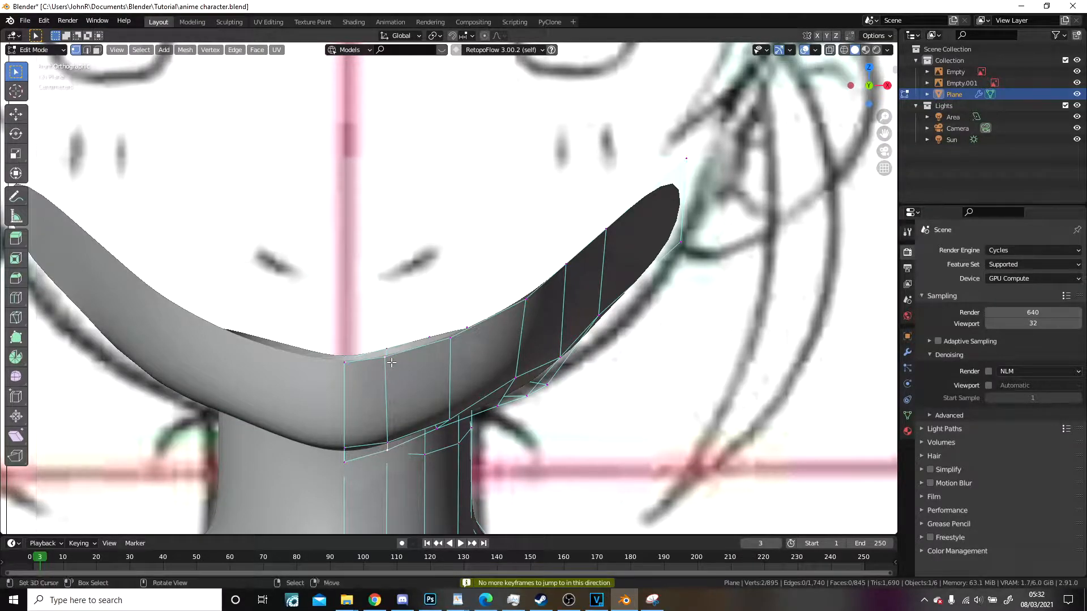
key("g")
key("g")
left_click(403, 360)
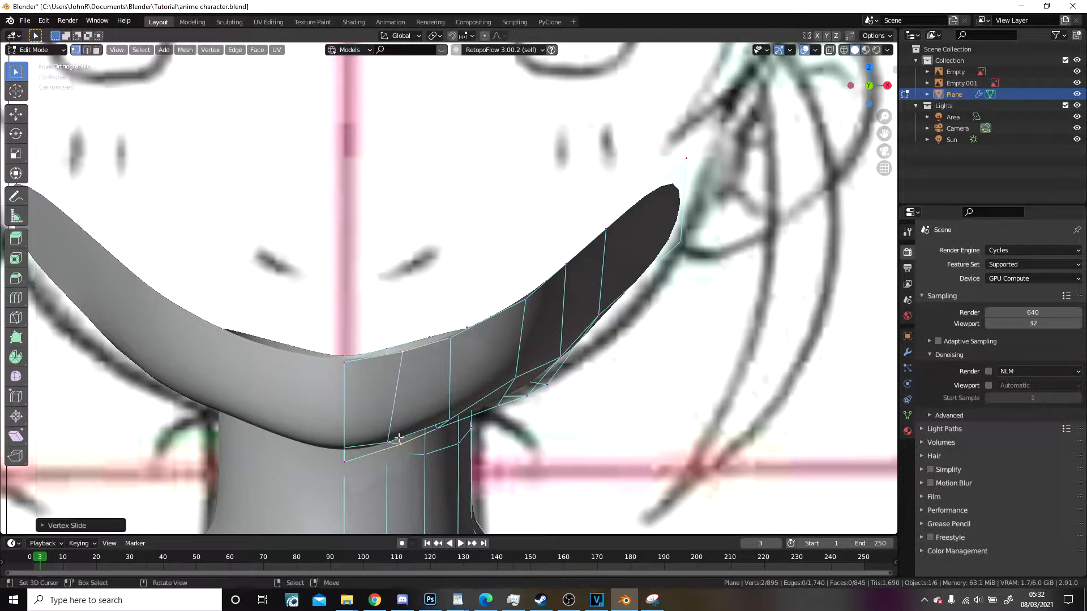
Step: Slide the lower vertex of the inner chin loop outward along the jaw's lower edge and check the smoothed shape
scroll(412, 436, "down", 4)
middle_click_drag(391, 351, 396, 323)
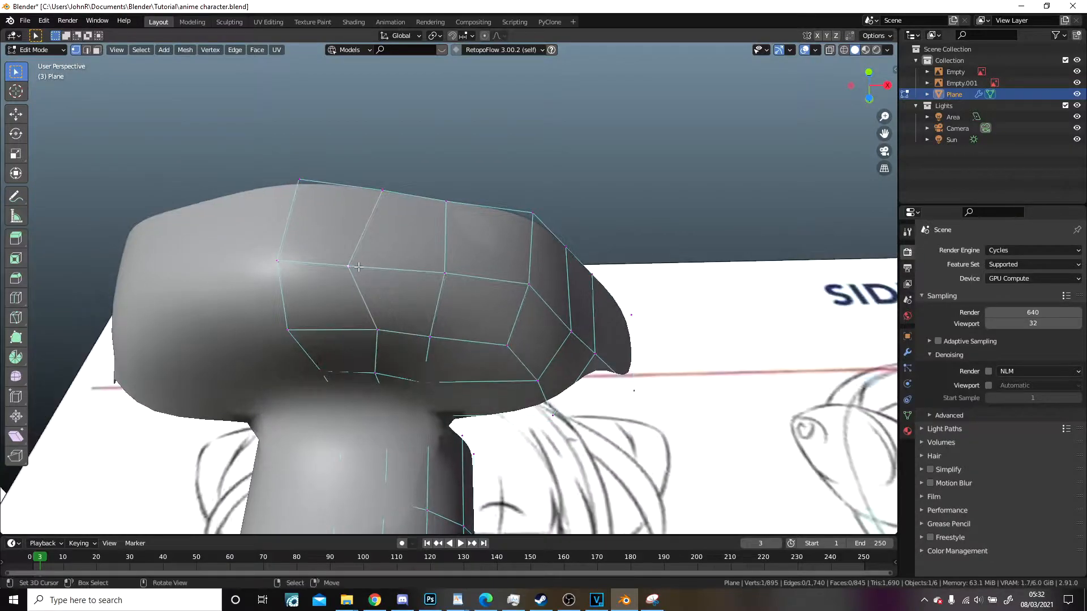
key("g")
key("g")
left_click(381, 274)
scroll(430, 300, "down", 7)
key("Tab")
middle_click_drag(517, 338, 503, 380)
scroll(503, 379, "up", 5)
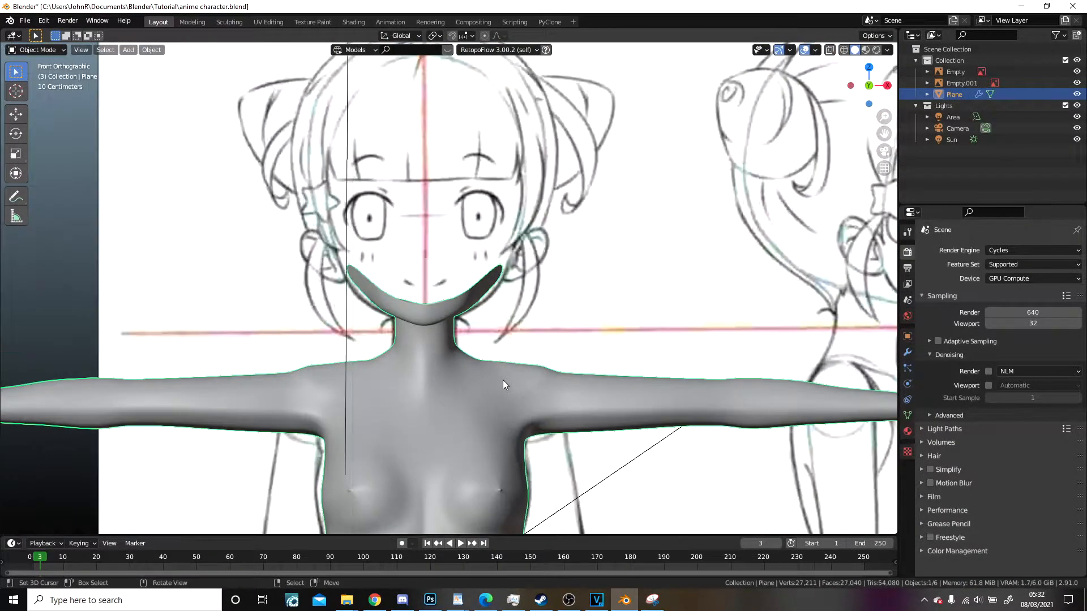
key("Tab")
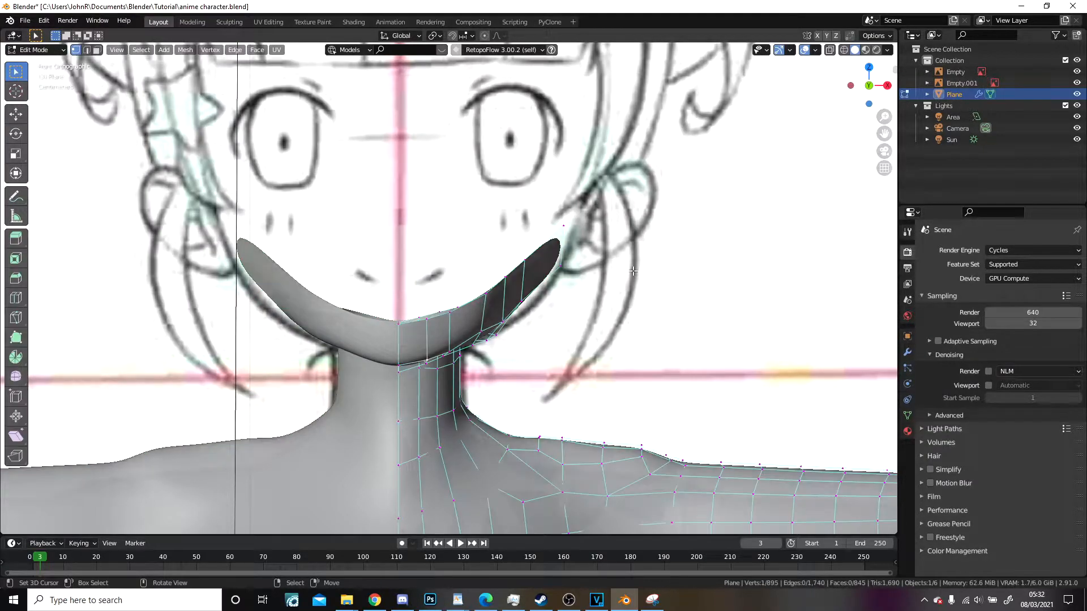
Step: Move the jaw strip's end edge and the neighbouring edge in the front view to follow the drawn jawline
scroll(631, 261, "up", 2)
right_click(607, 198, "shift")
key("g")
left_click(612, 207)
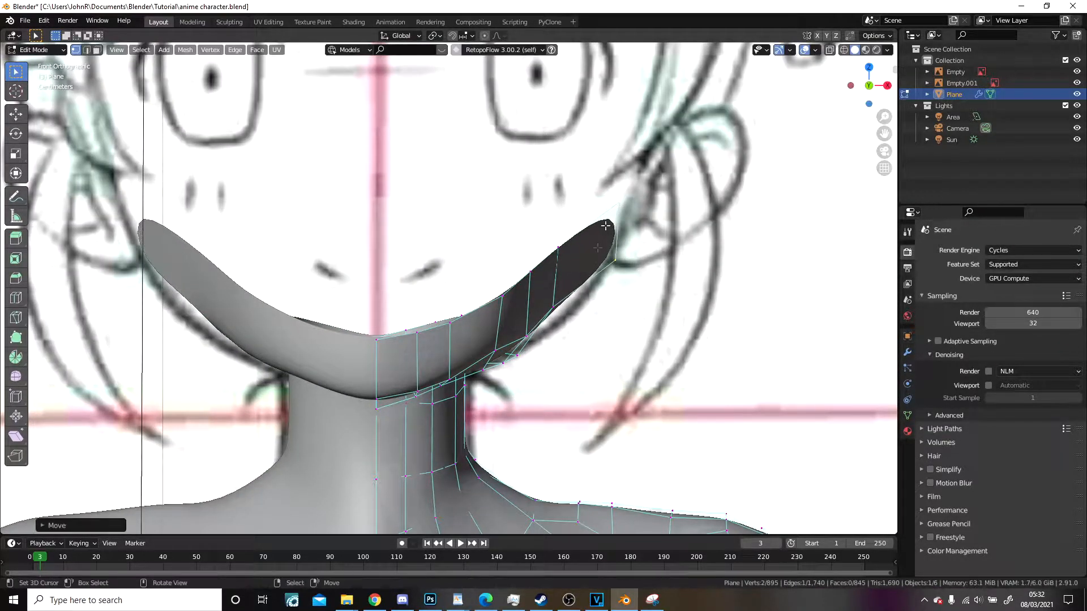
key("g")
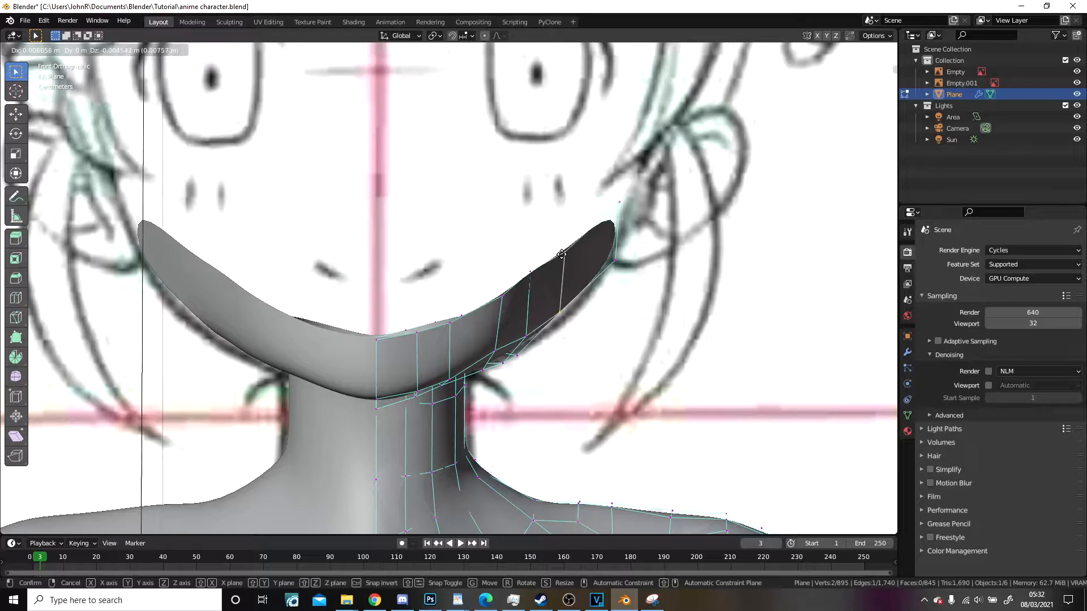
left_click(562, 254)
Step: Extrude the lower vertex at the jaw strip's rear end downward toward the neck
scroll(562, 254, "down", 3)
key("Tab")
middle_click_drag(564, 262, 447, 312)
key("Tab")
scroll(447, 312, "up", 3)
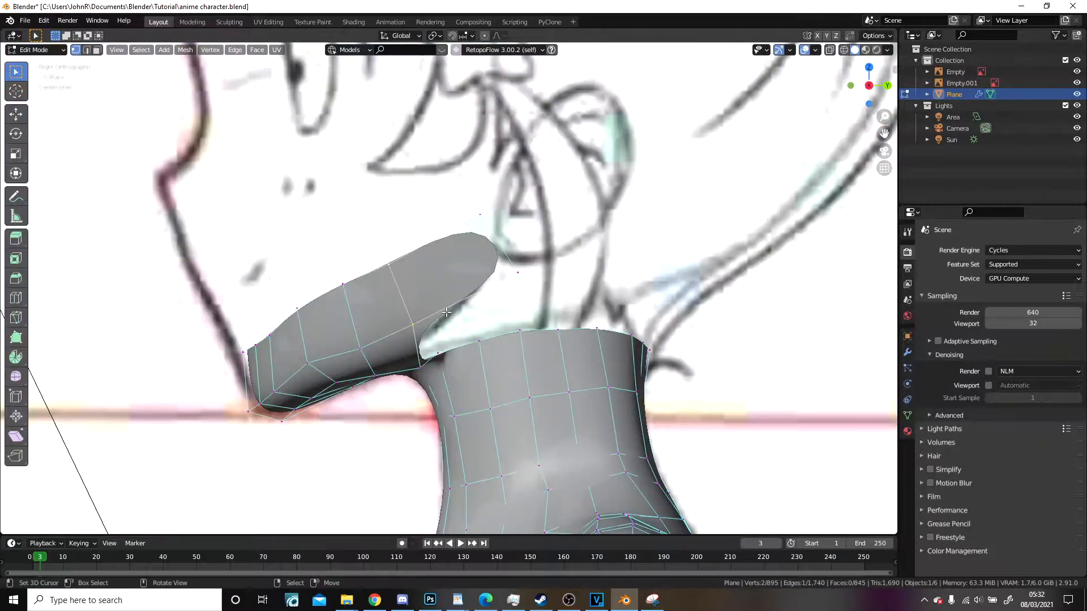
scroll(446, 312, "up", 3)
middle_click_drag(596, 272, 545, 121)
scroll(318, 236, "down", 2)
scroll(614, 223, "up", 4)
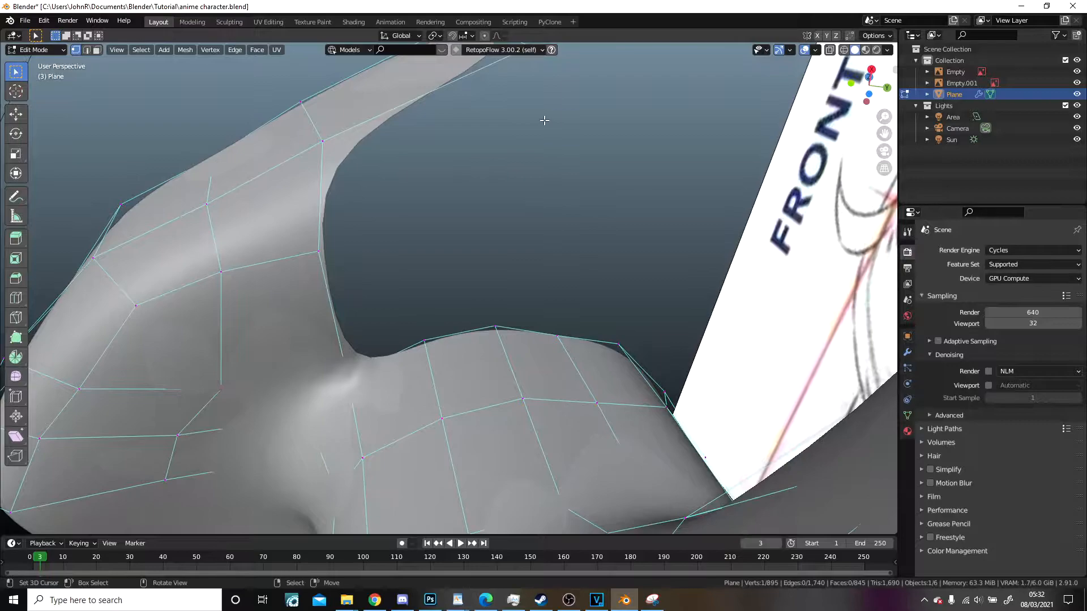
key("e")
left_click(507, 280)
middle_click_drag(507, 280, 502, 243)
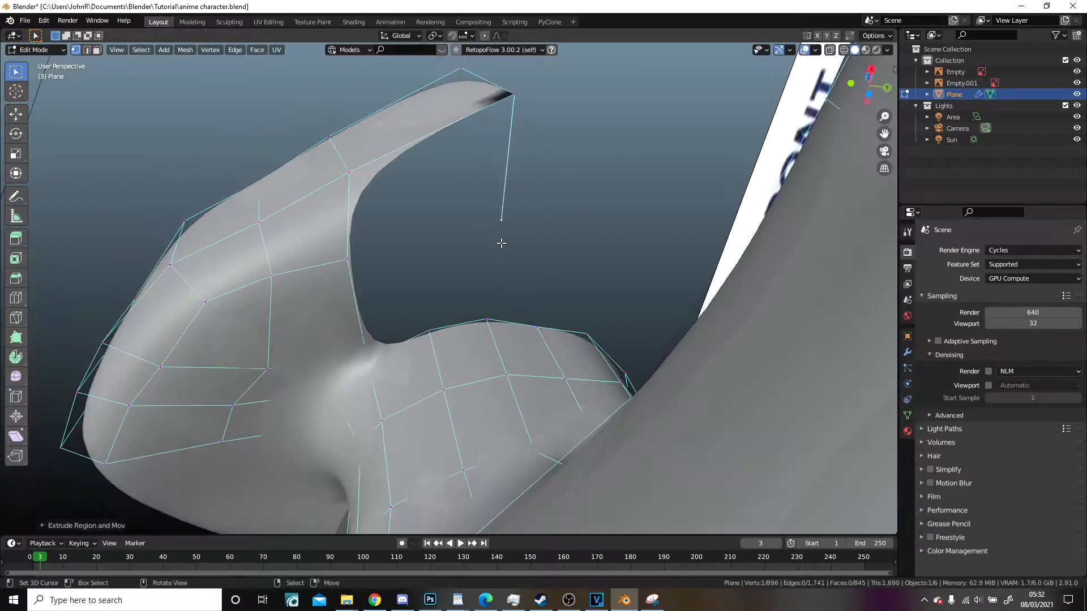
Step: Add a loop cut across the last jaw face and extrude its lower vertex downward
left_click(410, 113)
right_click(422, 149)
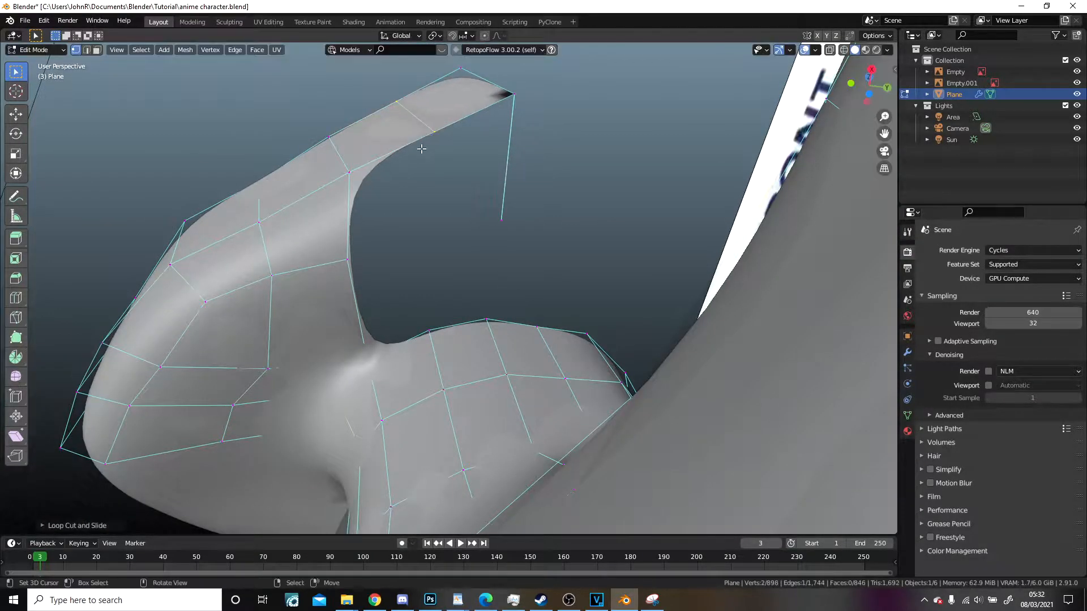
key("e")
left_click(417, 254)
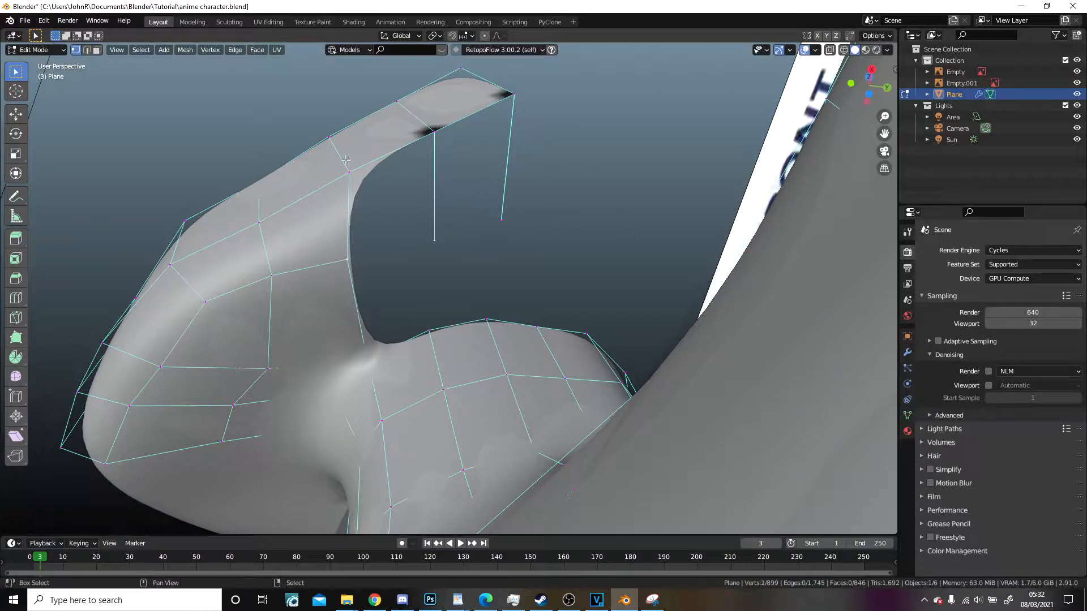
Step: Fill the face beneath the jaw beside the new loop and the adjoining face down to the neck rim
key("f")
key("ctrl+z")
left_click(430, 131, "shift")
key("f")
left_click(435, 253)
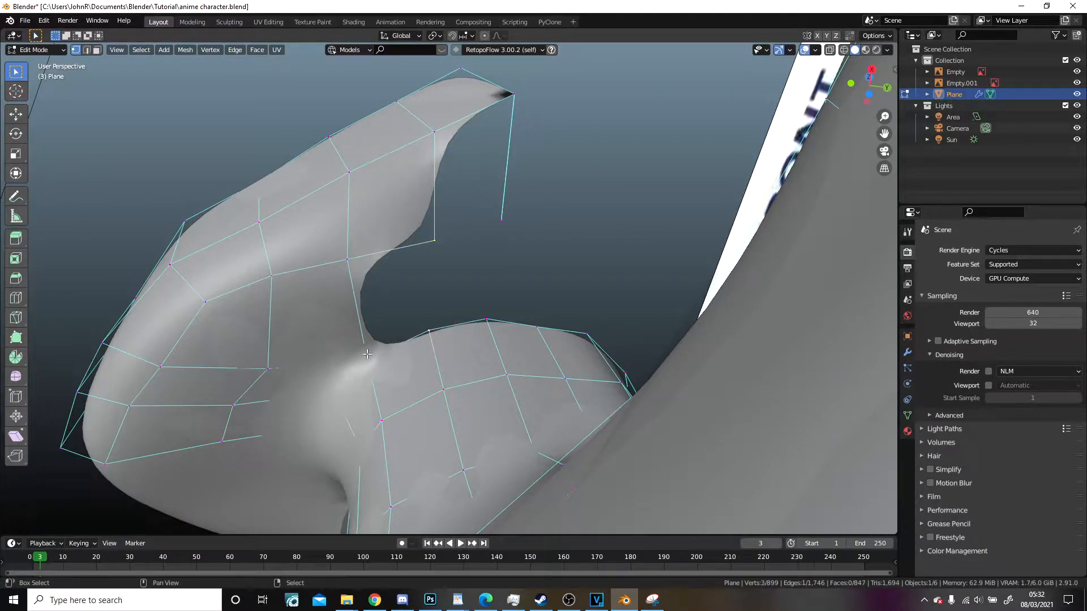
key("f")
Step: Fill the underside face at the jaw's rear end and the face connecting it to the neck rim
middle_click_drag(353, 263, 467, 259)
left_click(467, 258)
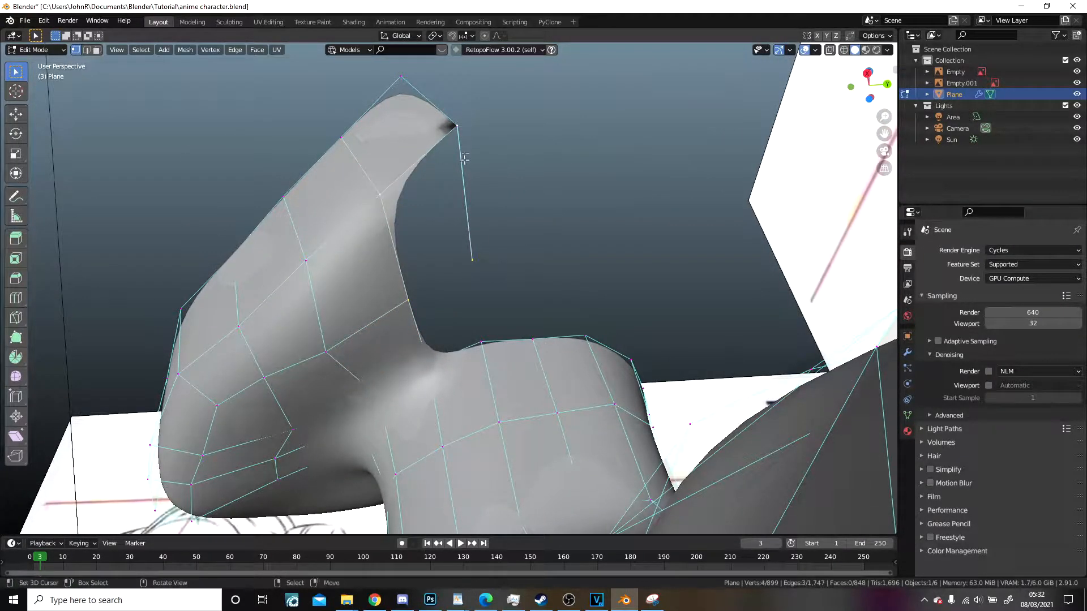
key("f")
left_click(471, 243)
left_click(402, 301, "shift")
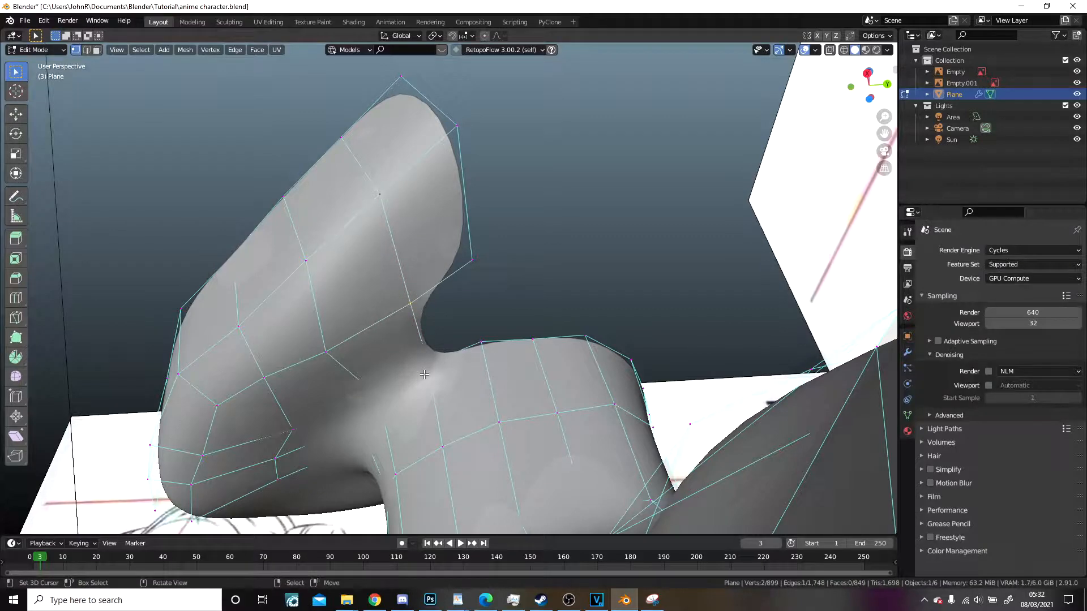
key("f")
Step: Reposition the new underside vertices beneath the rear of the jaw
mouse_move(406, 296)
middle_mouse_down()
mouse_move(476, 318)
mouse_move(399, 340)
middle_mouse_up()
key("g")
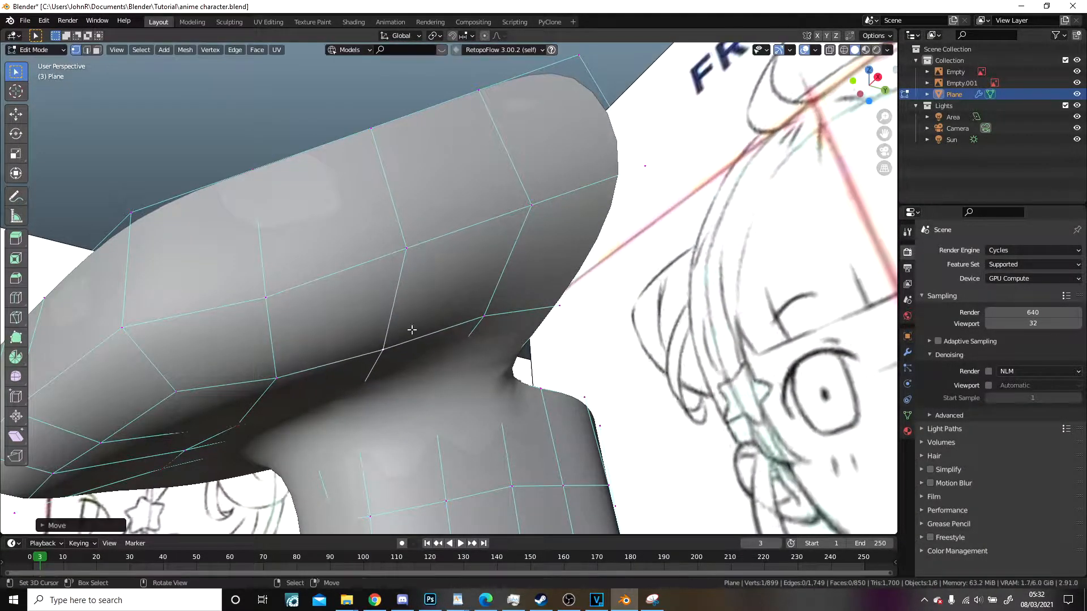
left_click(472, 328)
scroll(464, 331, "down", 5)
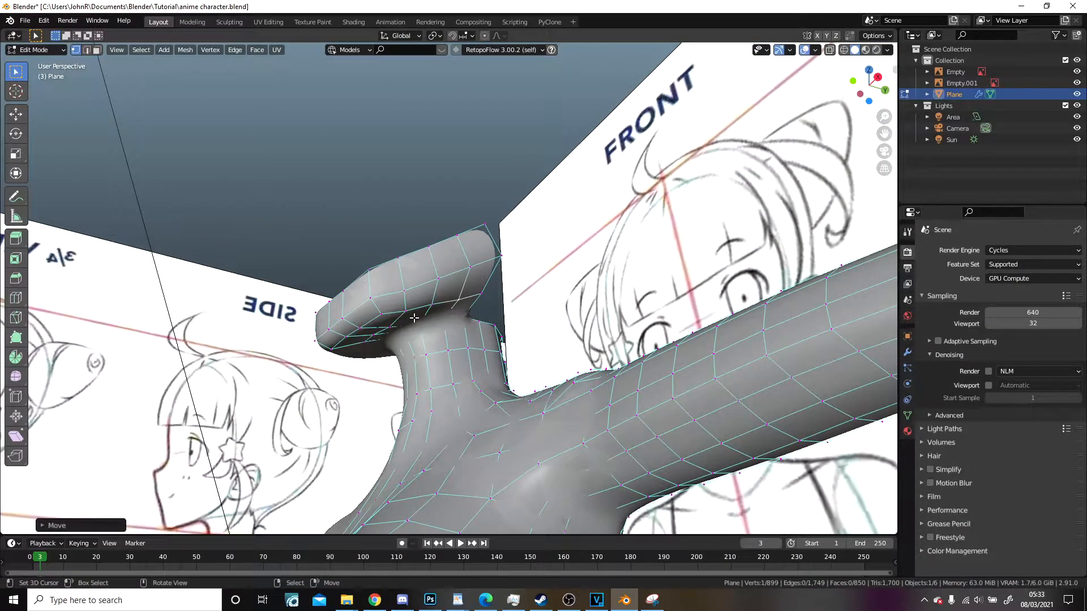
Step: Examine the smoothed jaw and neck shape from the front and side against the reference drawings
key("KP_1")
key("Tab")
scroll(418, 332, "down", 4)
scroll(590, 403, "up", 3)
scroll(573, 372, "down", 2)
scroll(575, 371, "up", 6)
key("alt+a")
middle_click_drag(653, 322, 461, 338)
key("Tab")
scroll(462, 339, "down", 2)
Step: Move the jaw's rear corner vertex in the side view, then extrude the underside end edge backward below the ear and rotate it
key("KP_3")
scroll(318, 276, "up", 6)
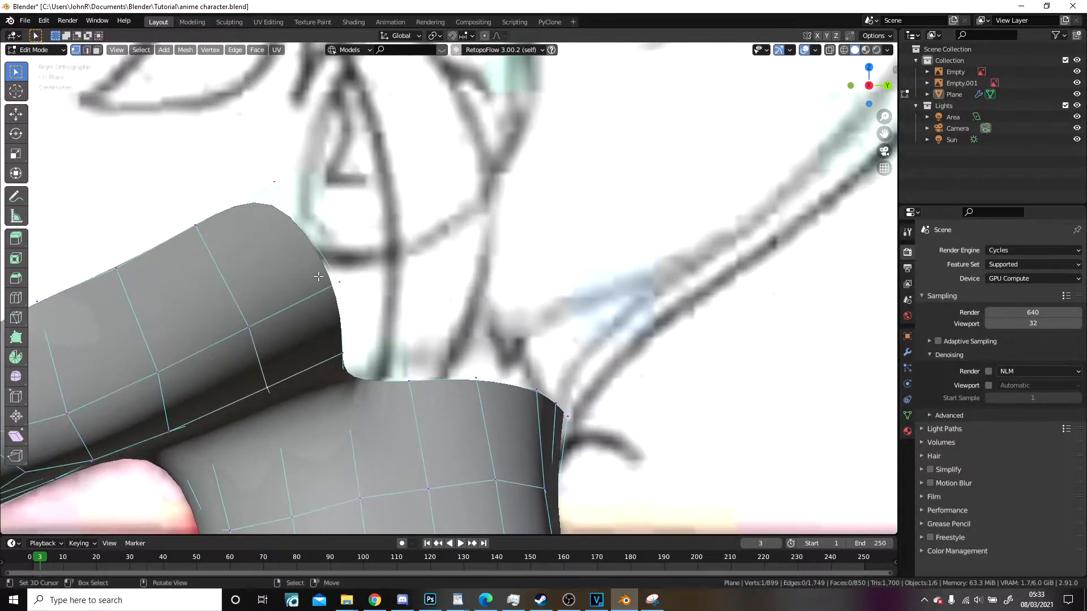
key("g")
left_click(319, 288)
right_click(343, 354)
key("e")
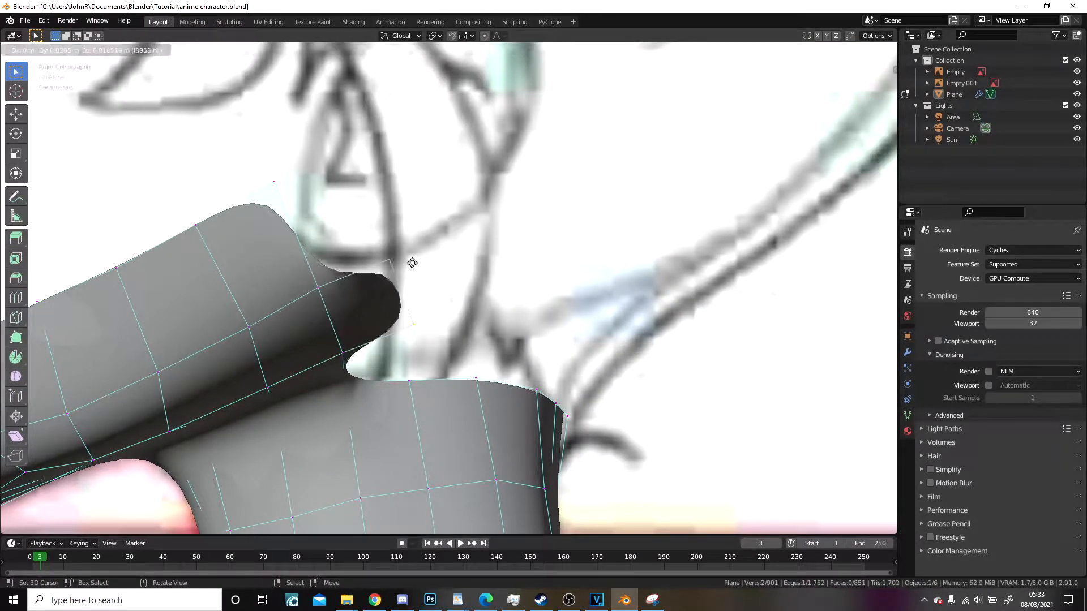
left_click(413, 272)
key("r")
left_click(479, 314)
Step: Fill the face between the extruded section below the ear and the neck rim
mouse_move(479, 315)
middle_mouse_down()
mouse_move(327, 253)
mouse_move(415, 243)
mouse_move(407, 187)
mouse_move(442, 257)
mouse_move(536, 306)
mouse_move(566, 286)
mouse_move(539, 249)
mouse_move(375, 232)
mouse_move(326, 265)
middle_mouse_up()
key("KP_1")
mouse_move(444, 257)
middle_mouse_down()
mouse_move(415, 257)
mouse_move(483, 291)
mouse_move(306, 264)
mouse_move(283, 235)
middle_mouse_up()
key("KP_1")
scroll(482, 291, "up", 5)
scroll(306, 264, "up", 3)
scroll(385, 263, "up", 2)
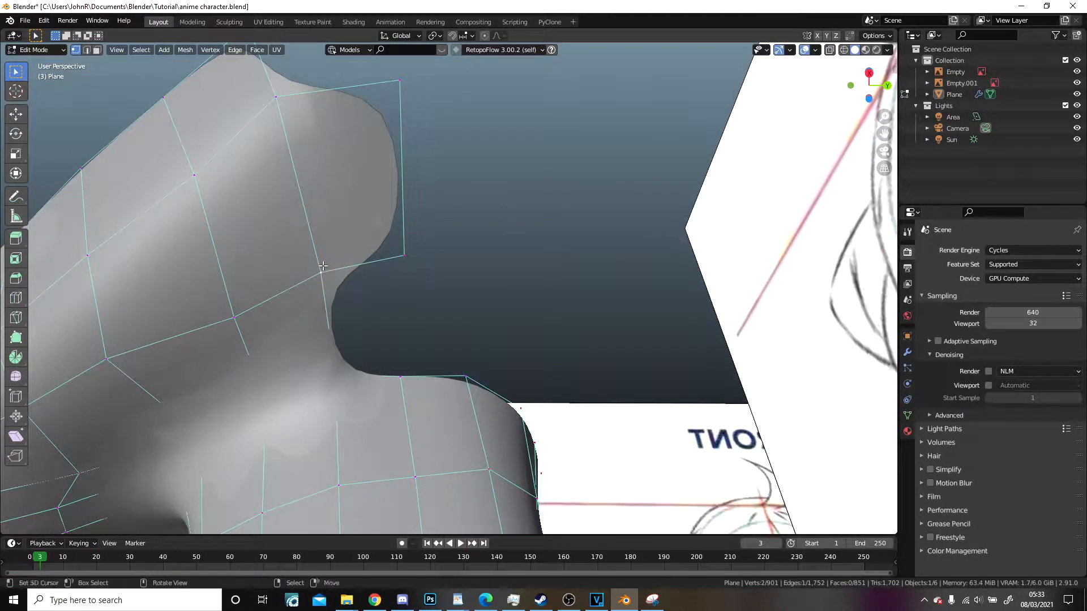
key("f")
right_click(400, 258)
Step: Extrude the section's rear edge further back and fill the gap down to the neck rim
middle_click_drag(392, 97, 340, 121)
key("e")
left_click(475, 119)
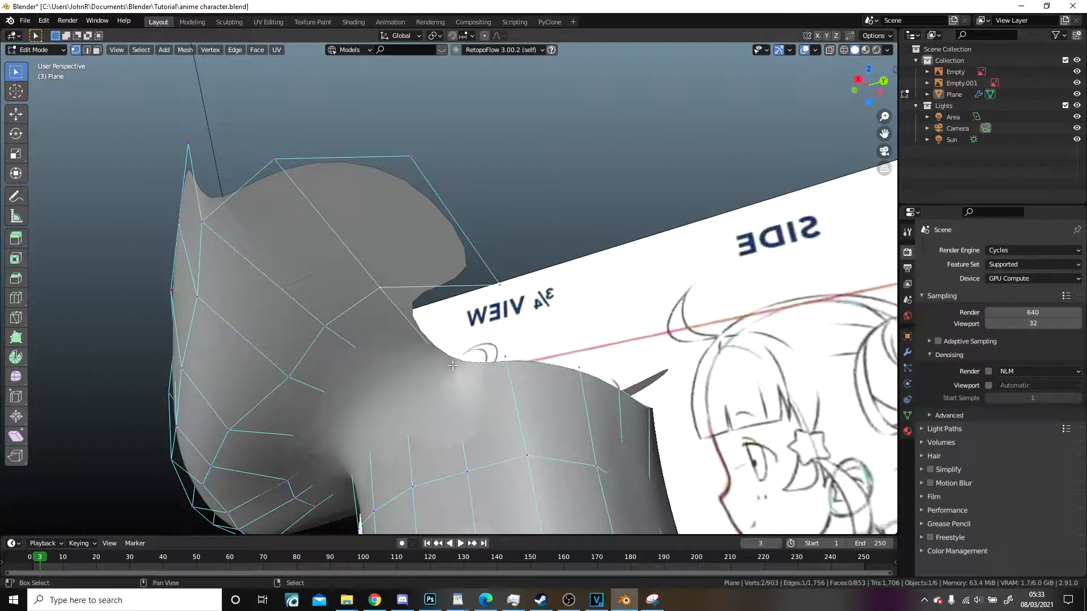
key("f")
Step: Move the extruded section's rear and upper vertices in the side view to follow the curve beneath the ear
scroll(453, 366, "down", 5)
middle_click_drag(532, 326, 511, 357)
key("KP_3")
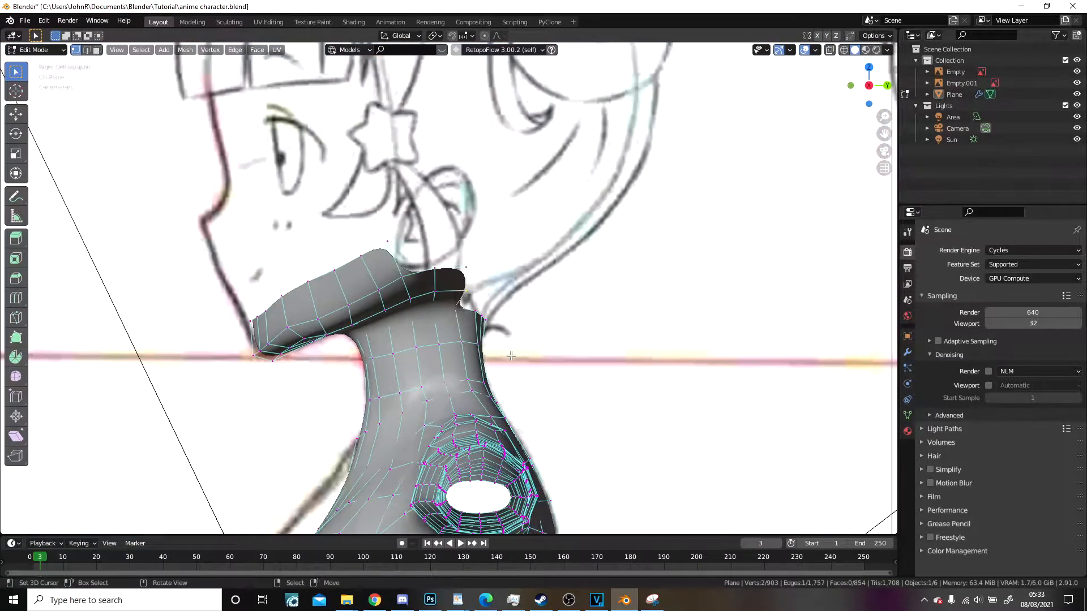
scroll(511, 356, "up", 4)
key("g")
left_click(505, 249)
right_click(498, 236)
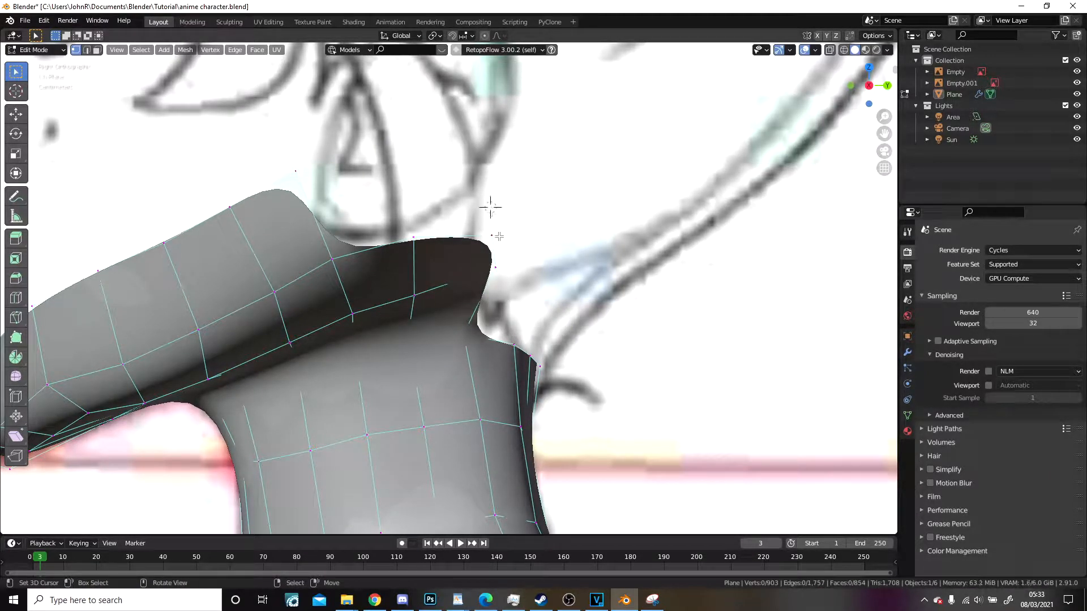
left_click_drag(498, 237, 498, 226)
left_click_drag(431, 240, 433, 253)
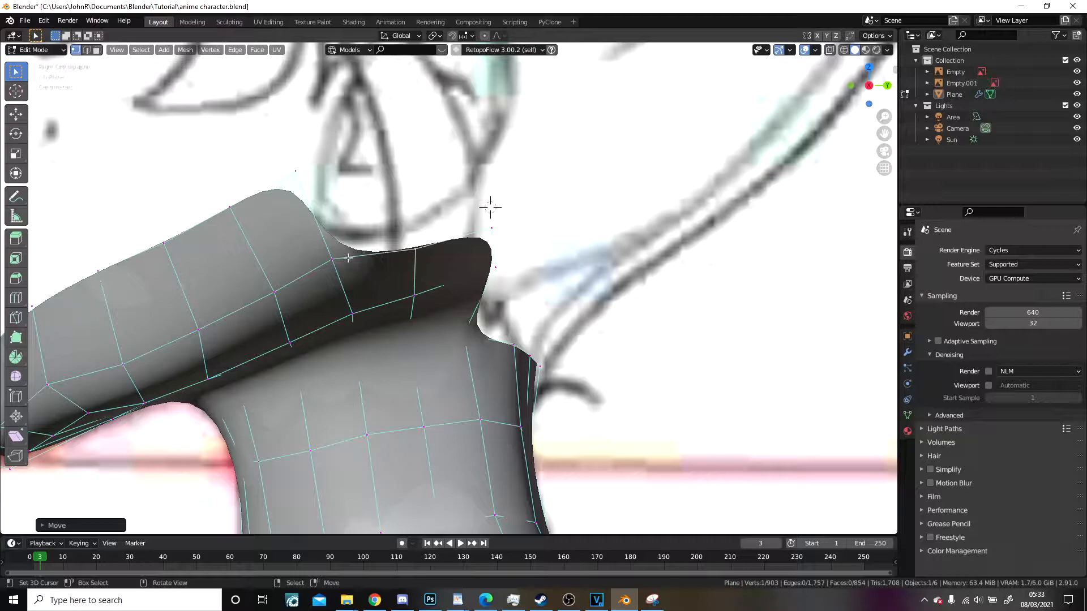
Step: Extrude the jaw's rear end edge toward the ear, extend its lower vertex backward, and fill the face beneath the ear
key("e")
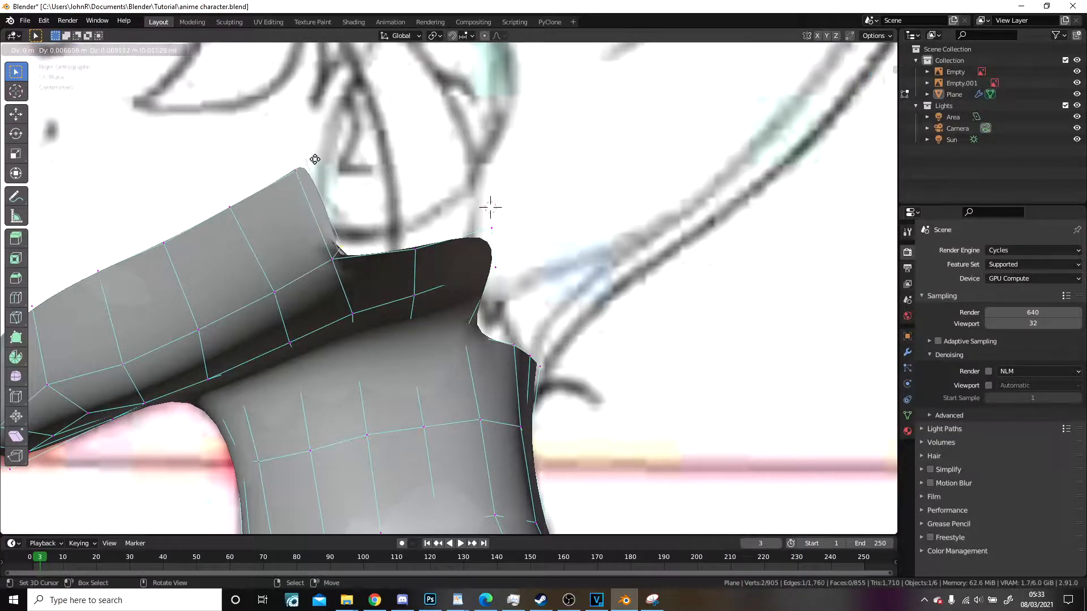
left_click(320, 157)
left_click(346, 238)
key("e")
left_click(424, 221)
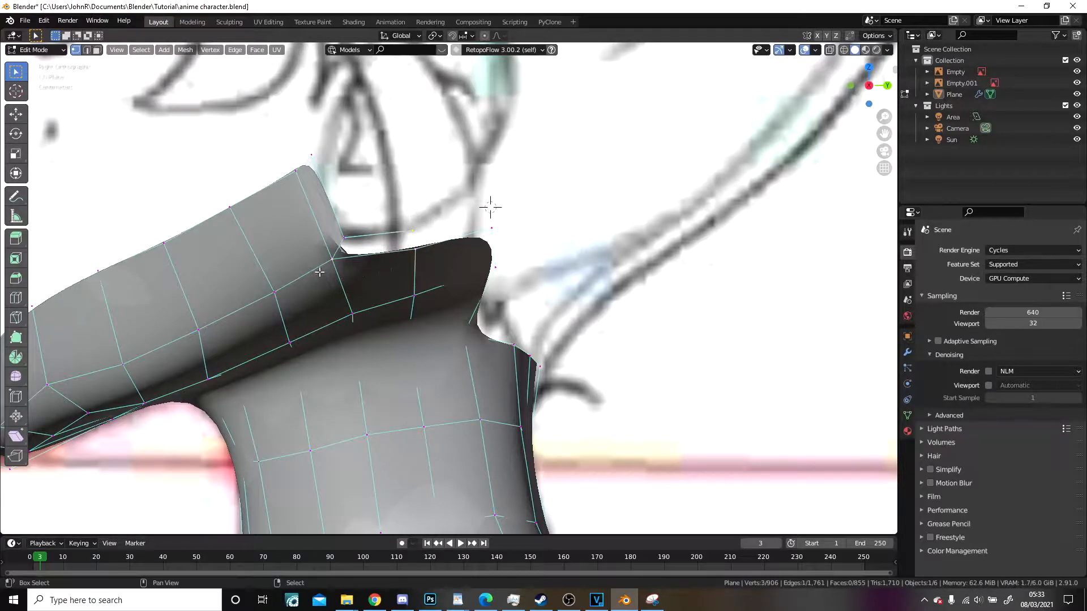
left_click(413, 229, "shift")
key("f")
Step: Extrude the strip's end vertex back to the ear's rear and fill the second face beneath the ear
key("e")
left_click(480, 201)
right_click(495, 227, "shift")
key("f")
Step: Move the vertices of the narrow strip below and in front of the ear in the side view to even its width
scroll(416, 239, "down", 3)
middle_click_drag(445, 270, 464, 302, "shift")
scroll(463, 302, "up", 5)
right_click(442, 283)
right_click(449, 312, "shift")
key("g")
left_click(450, 332)
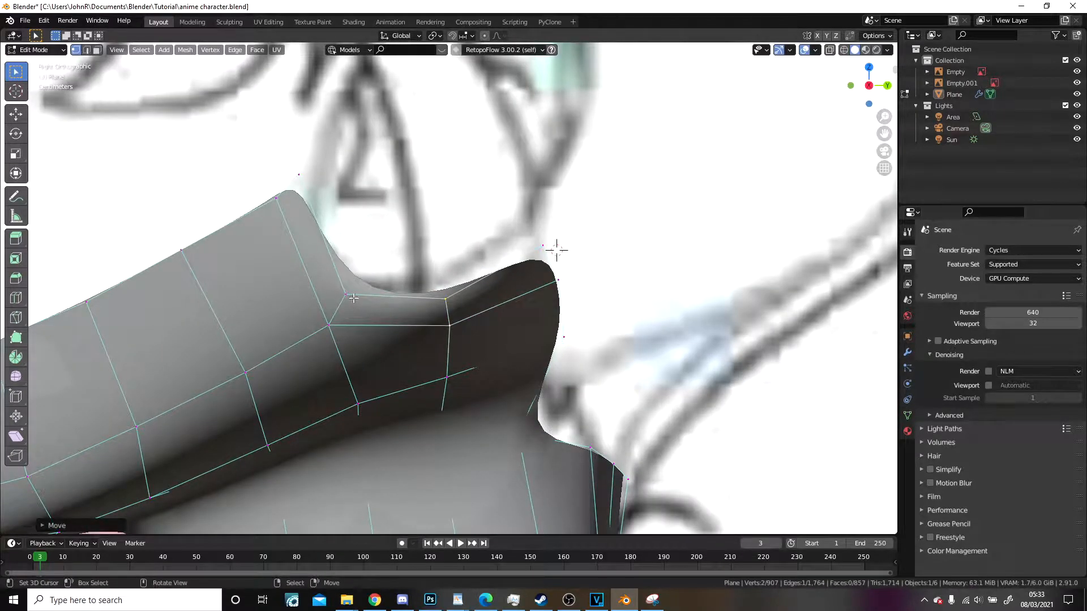
right_click(342, 323)
middle_click_drag(342, 323, 425, 436, "shift")
key("g")
left_click(387, 297)
Step: Extrude the strip's top edge upward in front of the ear and adjust its rear vertex
key("e")
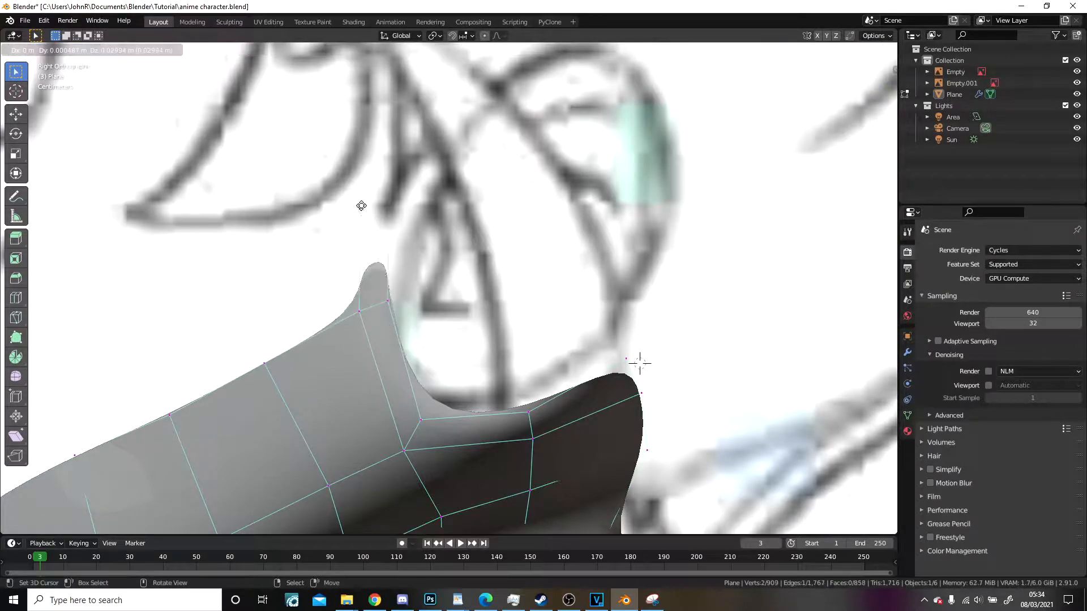
left_click(368, 98)
right_click(404, 129)
key("g")
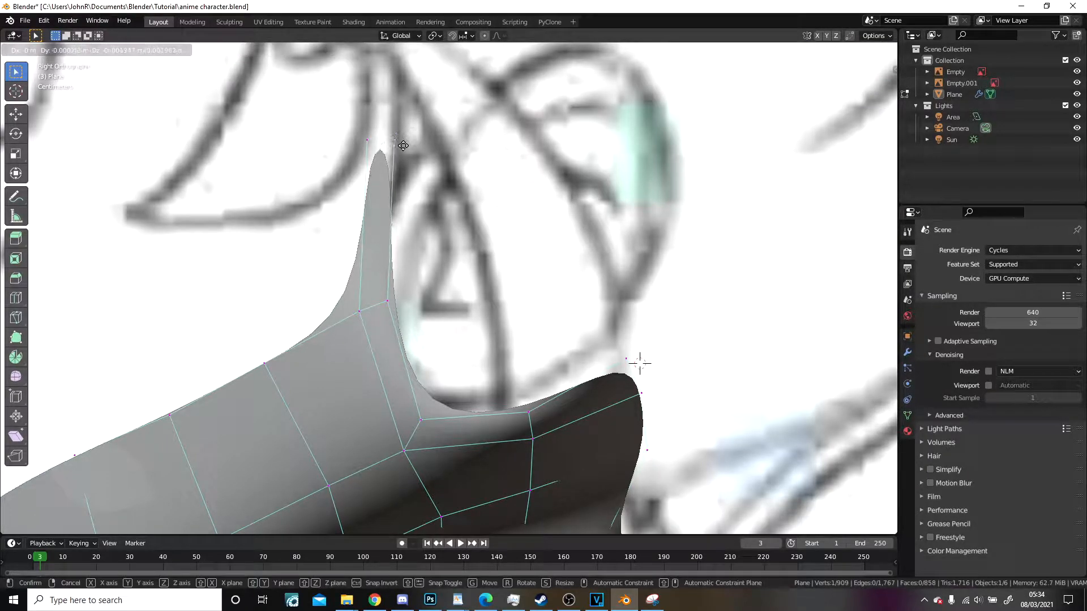
left_click(404, 147)
Step: Extrude the strip's rear edge upward behind the ear and rotate the new edge to follow the ear's outline
middle_click_drag(636, 401, 436, 344, "shift")
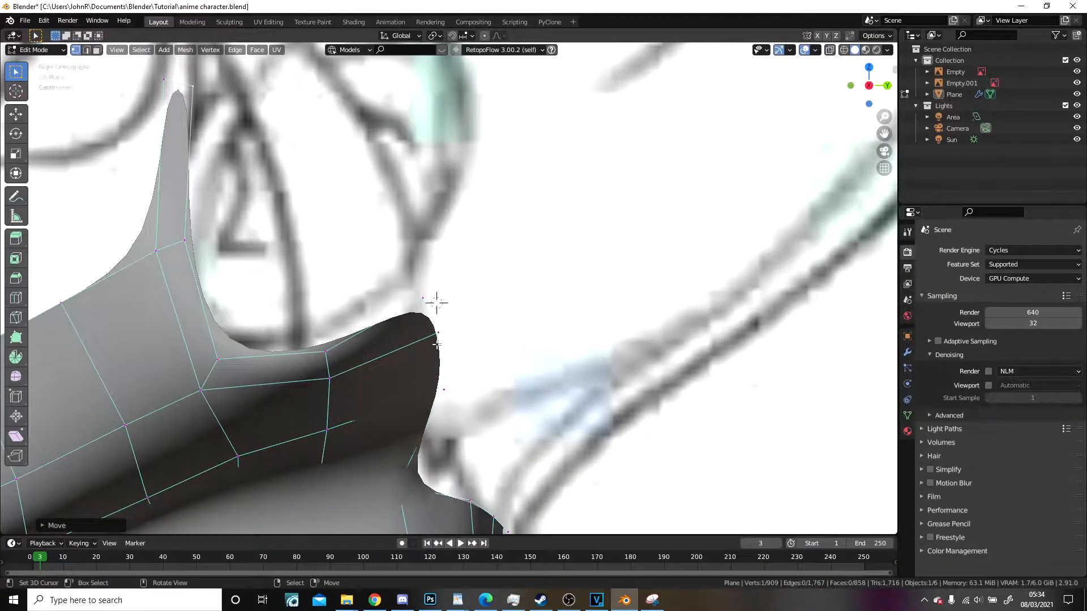
key("e")
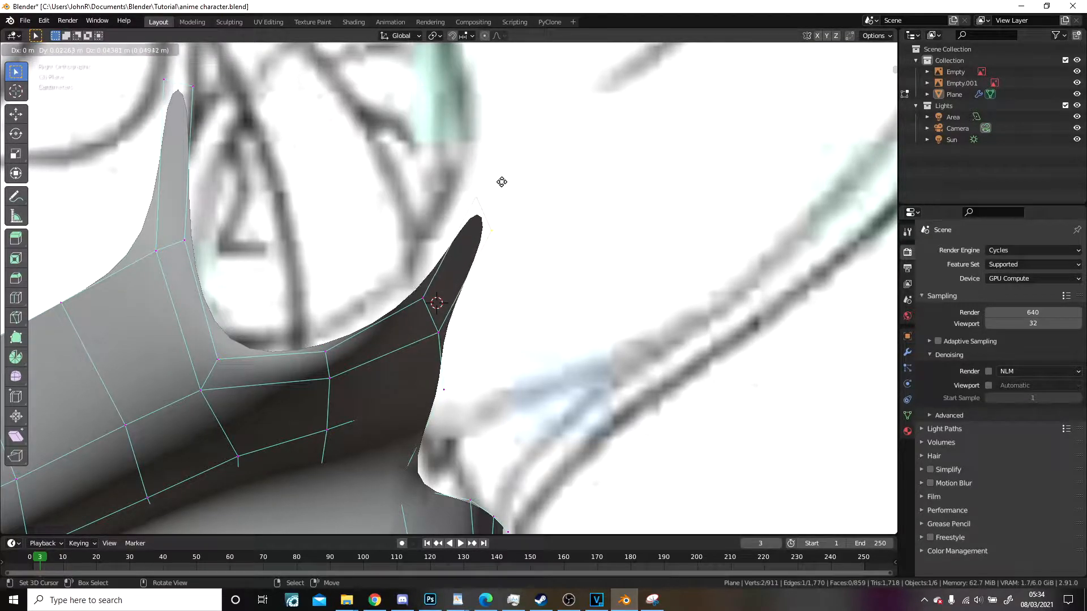
left_click(520, 146)
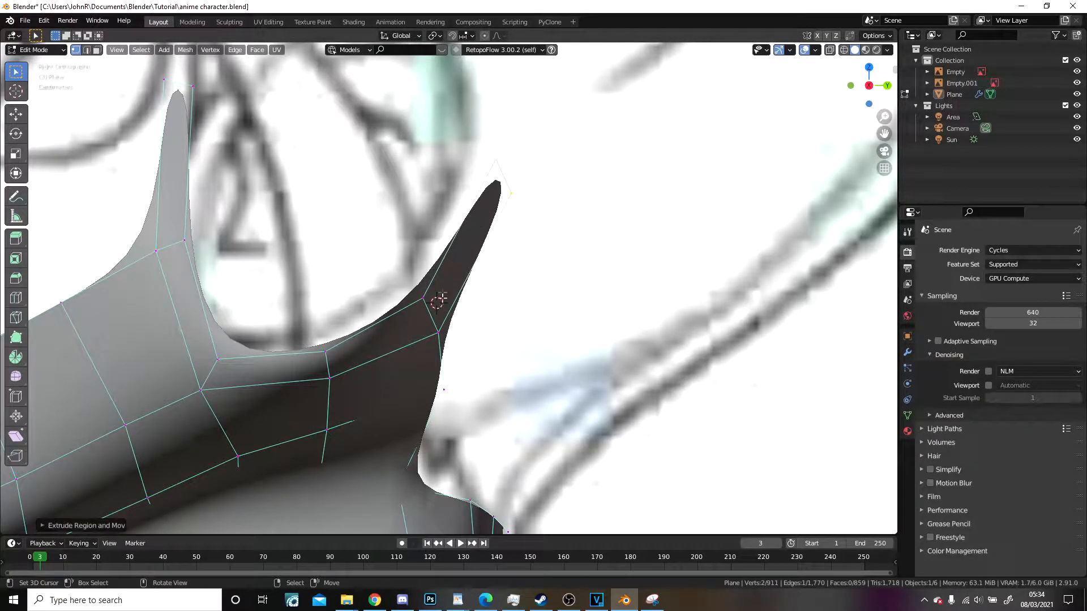
key("r")
left_click(520, 184)
Step: Extrude the edge behind the ear farther up alongside the ear's outer curve and rotate it
middle_click_drag(342, 226, 357, 315, "shift")
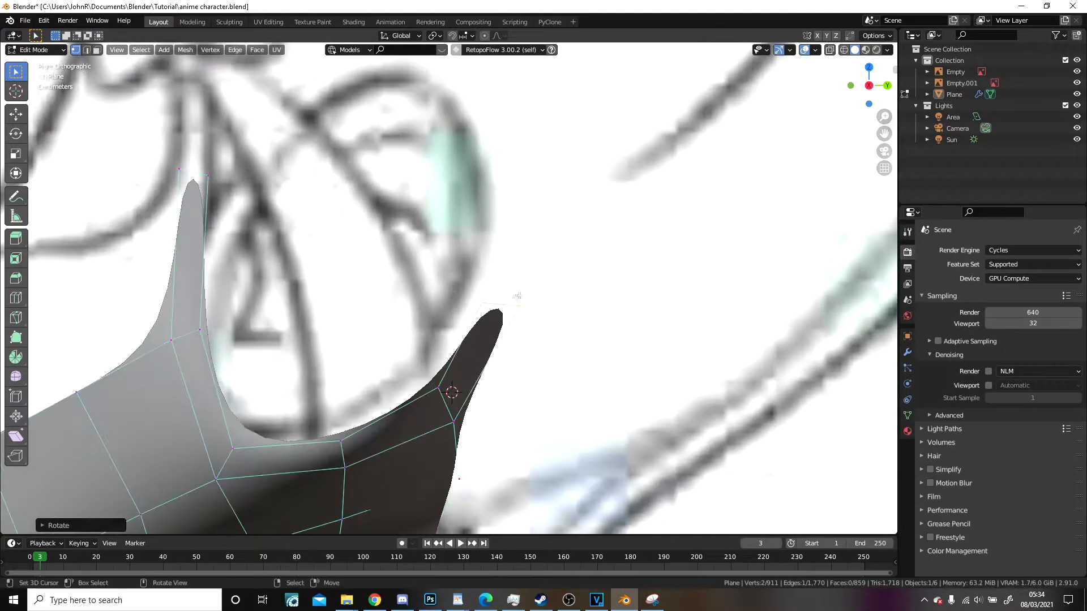
key("e")
left_click(560, 134)
key("r")
left_click(579, 130)
Step: Extrude one more section forward and up toward the ear's top and rotate its end edge
middle_click_drag(548, 89, 591, 276, "shift")
key("e")
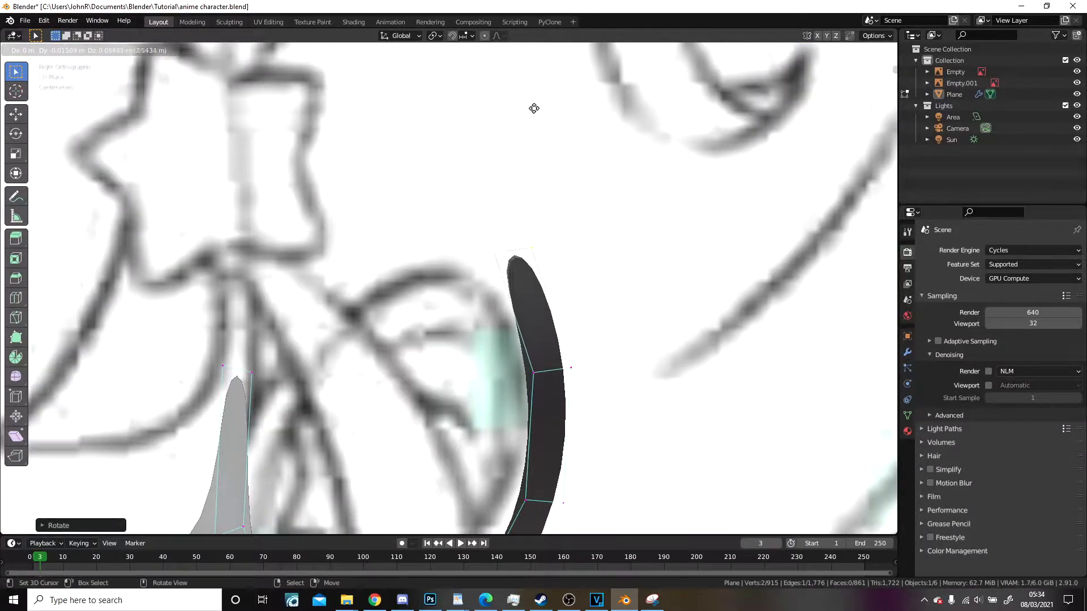
left_click(534, 109)
scroll(534, 114, "down", 7)
scroll(543, 170, "up", 5)
key("r")
left_click(570, 197)
Step: Examine the new ear border strips from several angles against the front and side drawings
scroll(557, 317, "down", 8)
middle_click_drag(553, 357, 382, 208)
middle_click_drag(426, 313, 544, 337)
key("KP_1")
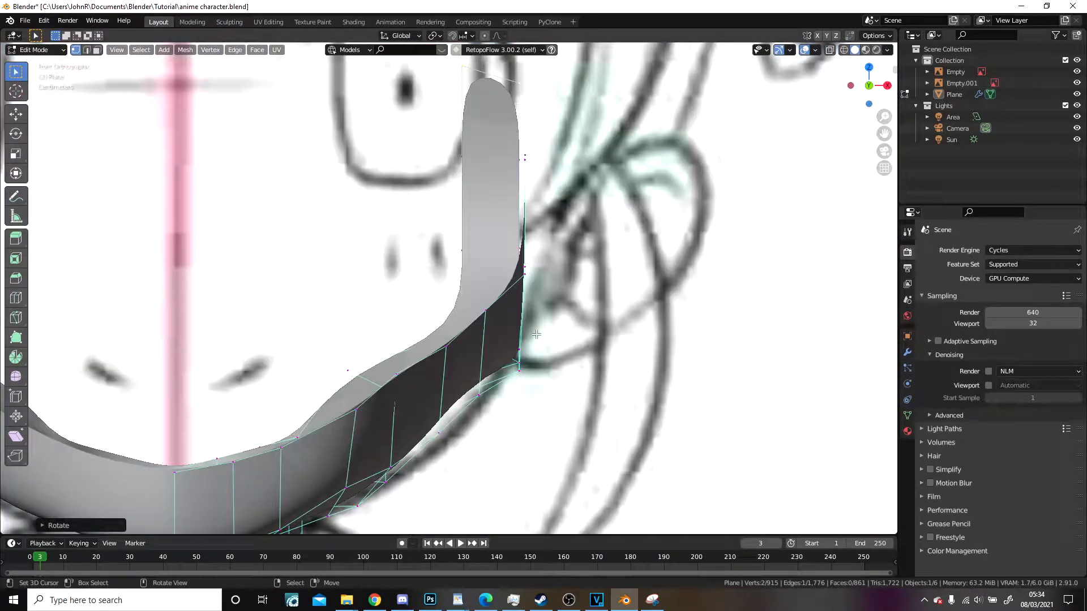
key("KP_3")
scroll(537, 335, "down", 5)
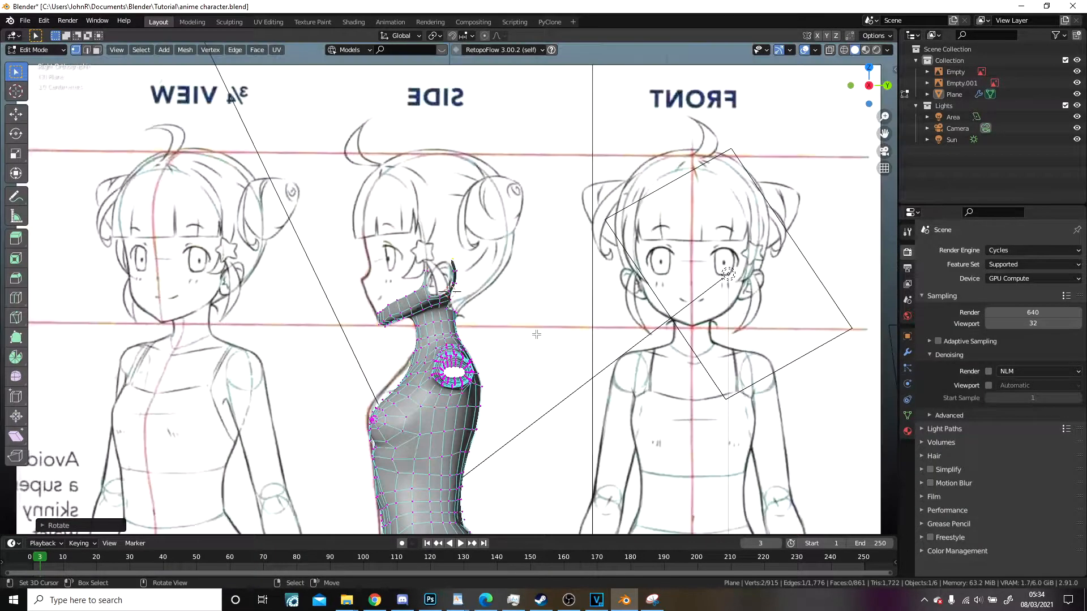
scroll(536, 335, "down", 5)
scroll(536, 334, "up", 5)
scroll(208, 289, "up", 5)
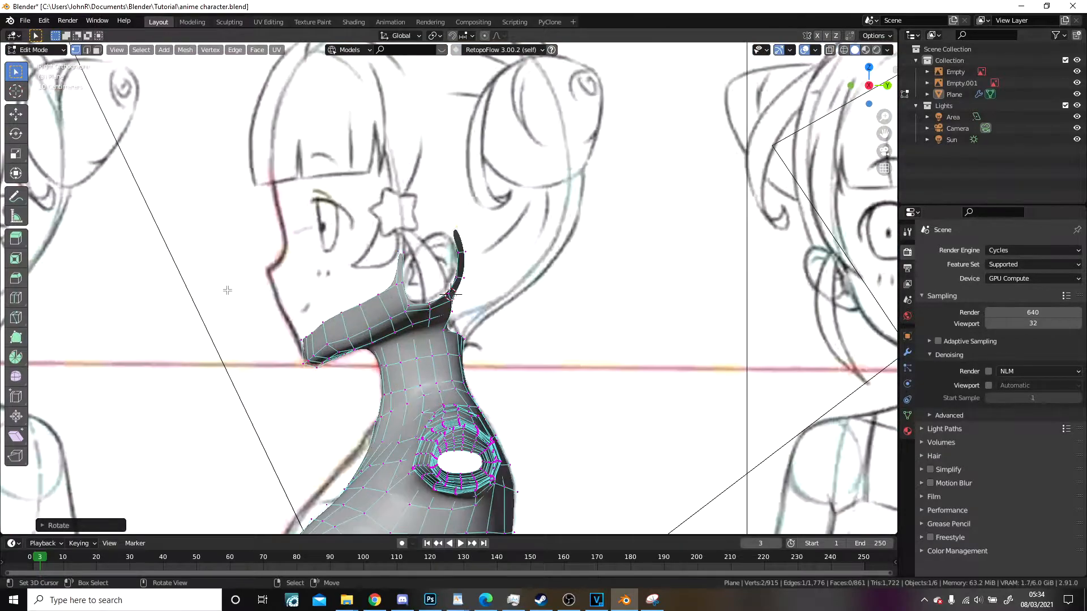
Step: Reposition the vertices at the base of the rear ear border strip to smooth where it joins the jaw
scroll(212, 289, "down", 4)
scroll(453, 300, "up", 6)
middle_click_drag(478, 316, 454, 351)
left_click(424, 328)
key("g")
left_click(408, 317)
key("g")
left_click(392, 321)
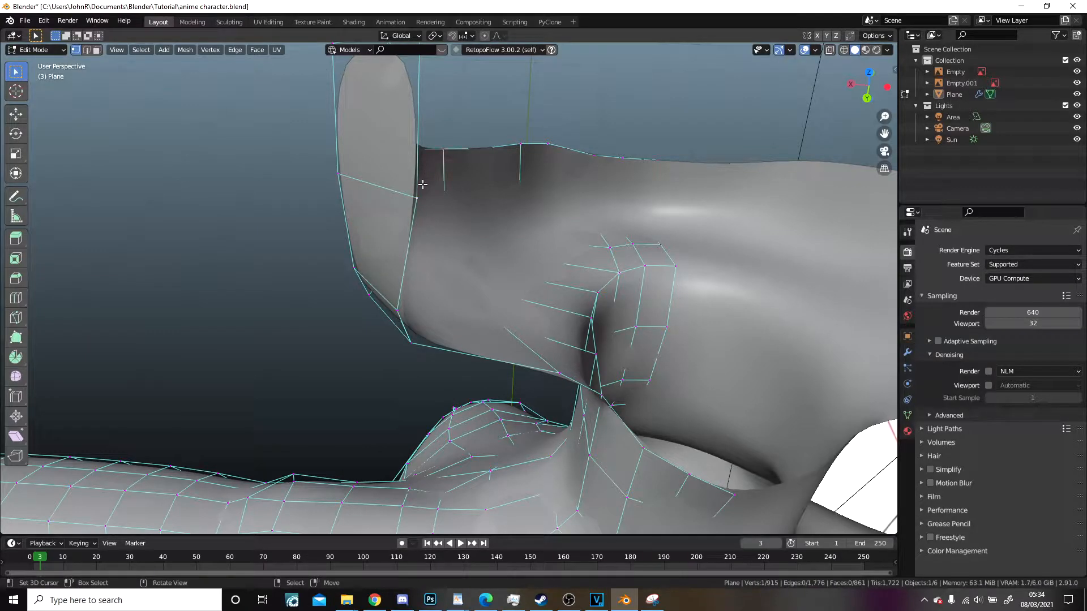
key("g")
right_click_drag(357, 217, 356, 219)
middle_click_drag(356, 218, 380, 260)
Step: Move the vertex behind the ear strip's base, checking its placement against the side drawing
right_click_drag(405, 234, 368, 249)
mouse_move(368, 249)
middle_mouse_down()
mouse_move(382, 304)
mouse_move(529, 217)
middle_mouse_up()
key("KP_3")
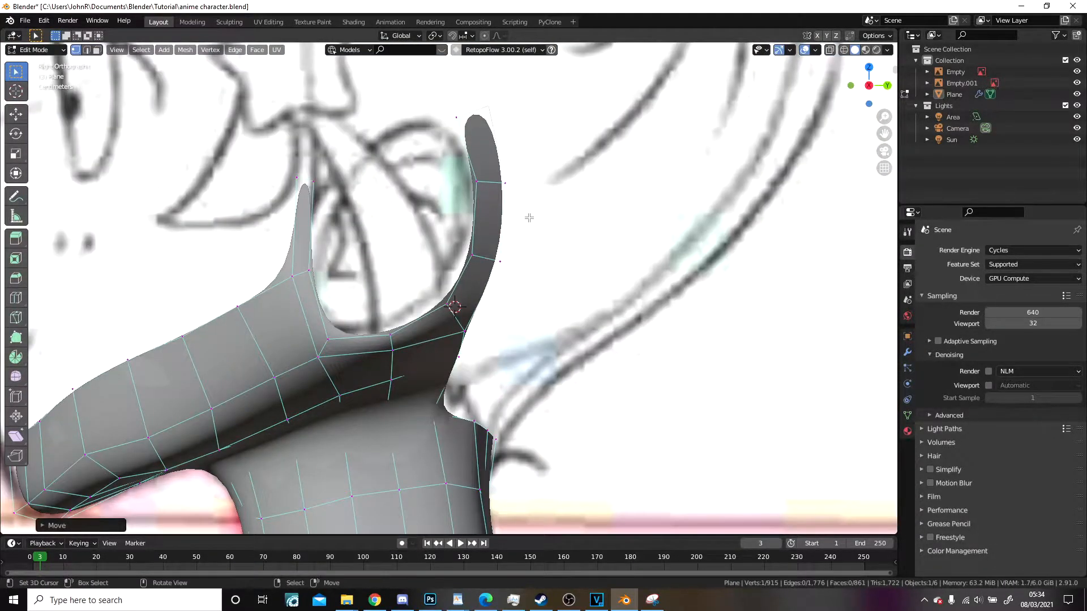
scroll(528, 217, "down", 6)
scroll(385, 281, "up", 6)
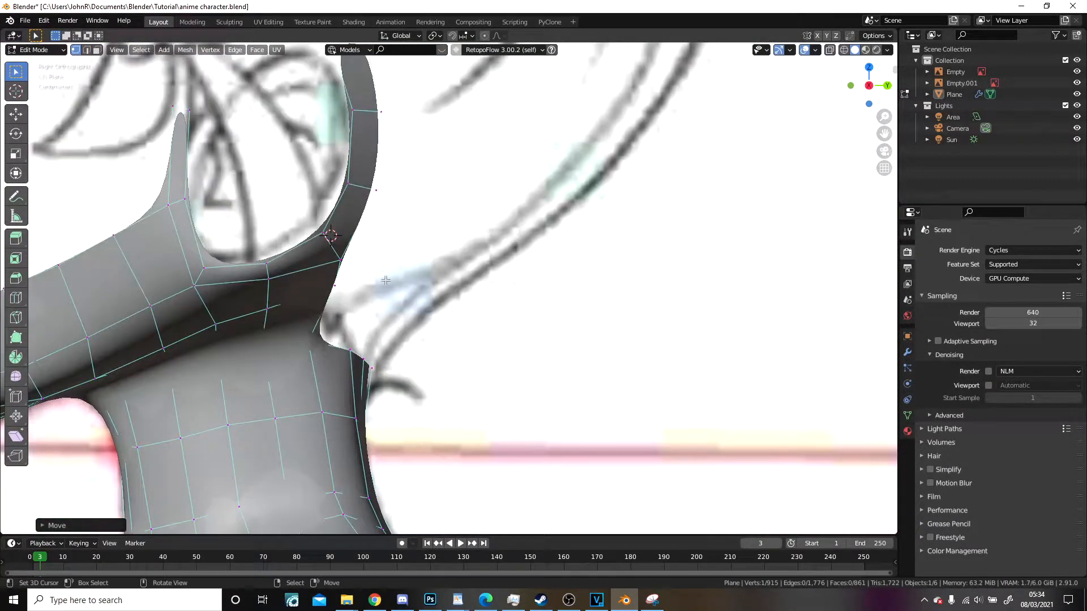
mouse_move(385, 281)
middle_mouse_down()
mouse_move(513, 262)
mouse_move(466, 286)
mouse_move(447, 276)
mouse_move(408, 344)
middle_mouse_up()
key("g")
left_click(437, 301)
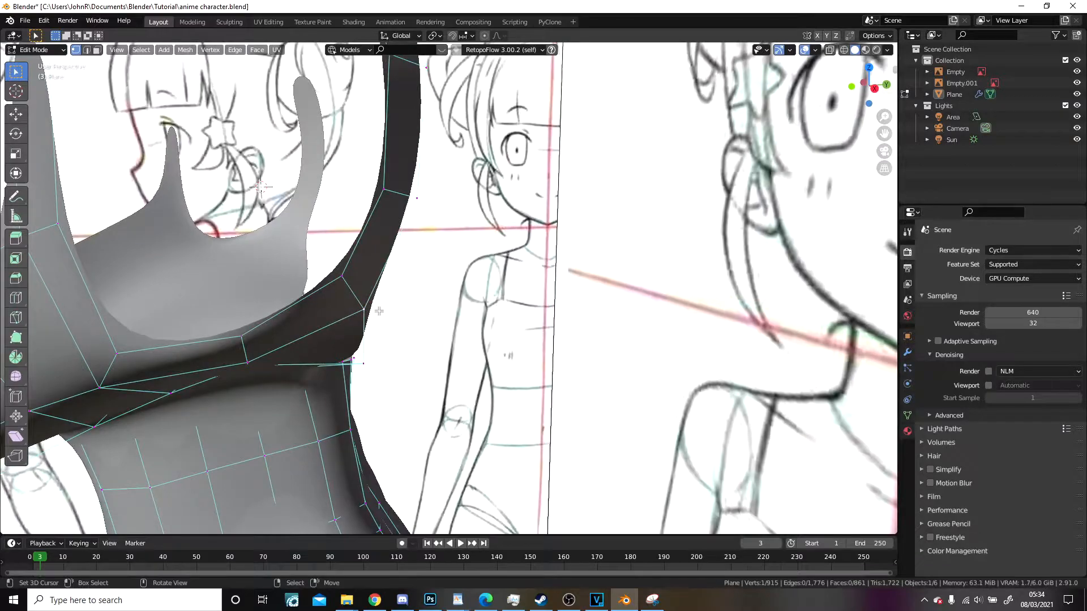
Step: Adjust the vertices along the rear edge of the jaw and ear strip so the surface curves evenly from every angle
middle_click_drag(378, 310, 487, 292)
key("g")
left_click(498, 269)
middle_click_drag(498, 269, 391, 358)
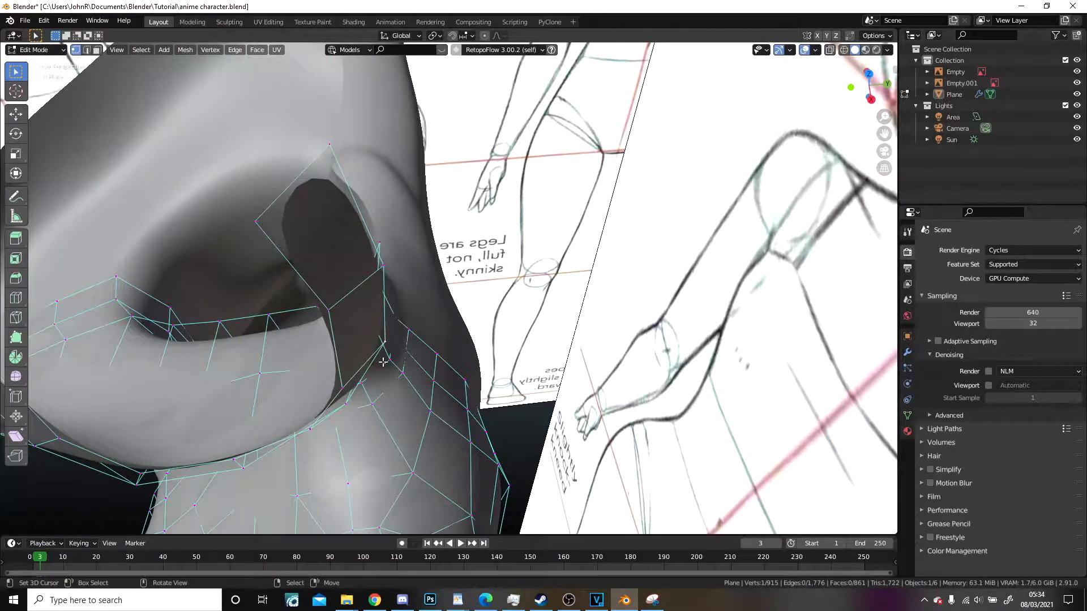
key("g")
left_click(386, 360)
middle_click_drag(398, 270, 477, 296)
key("g")
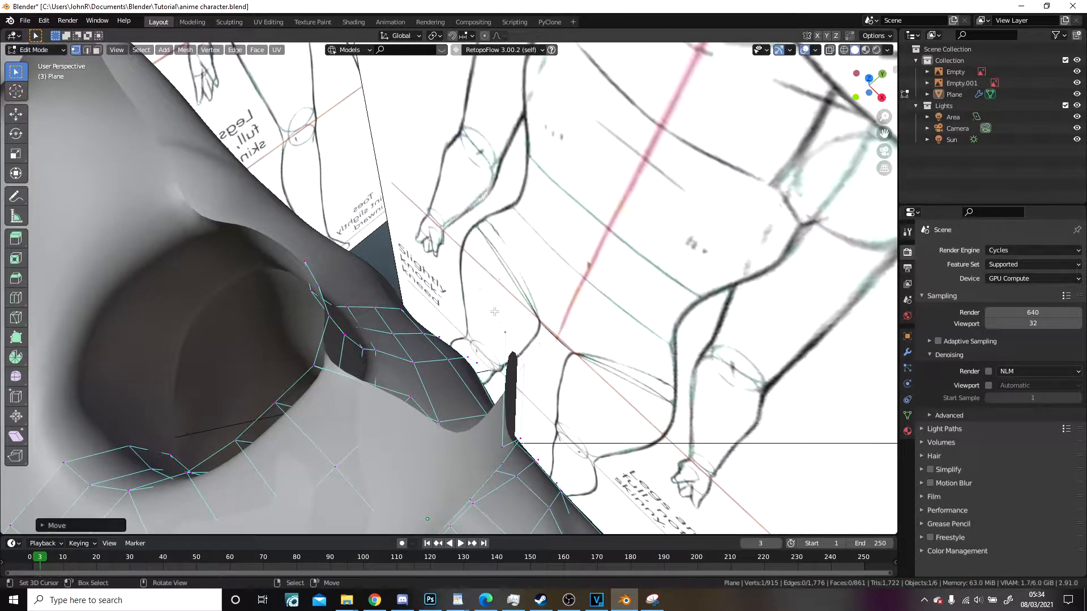
left_click(517, 329)
middle_click_drag(518, 329, 437, 261)
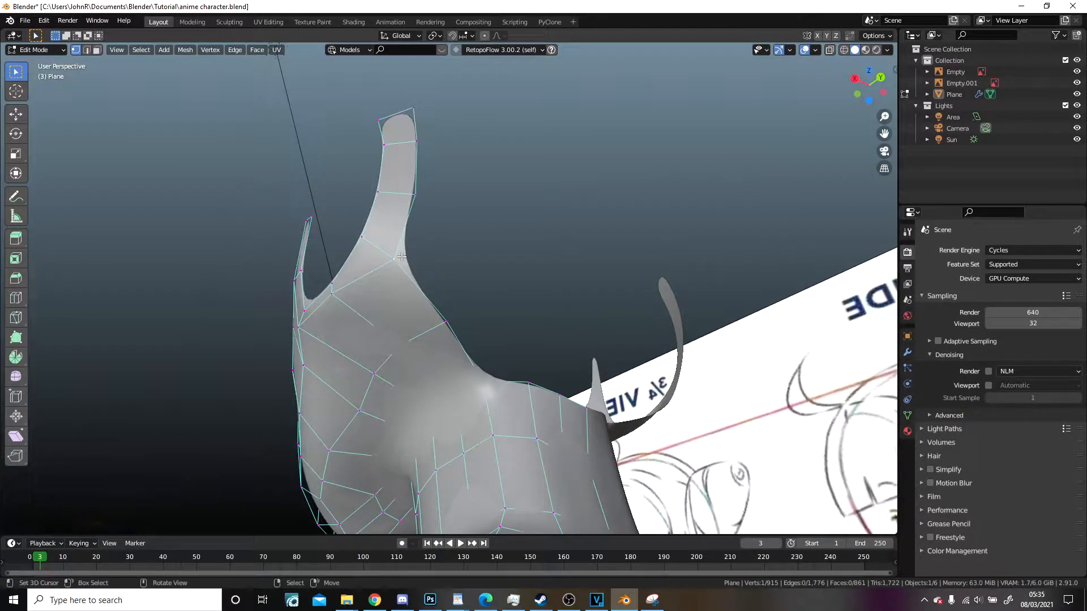
Step: Extrude two vertices backward from the ear strip's base and fill faces joining them to the jaw and neck
key("e")
left_click(540, 243)
key("e")
left_click(530, 320)
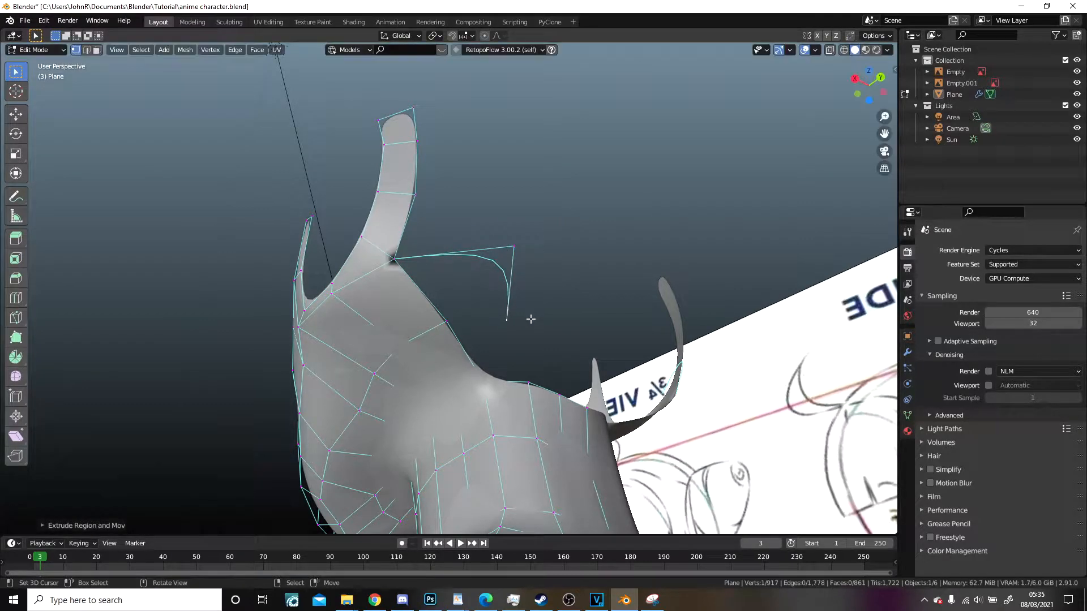
key("f")
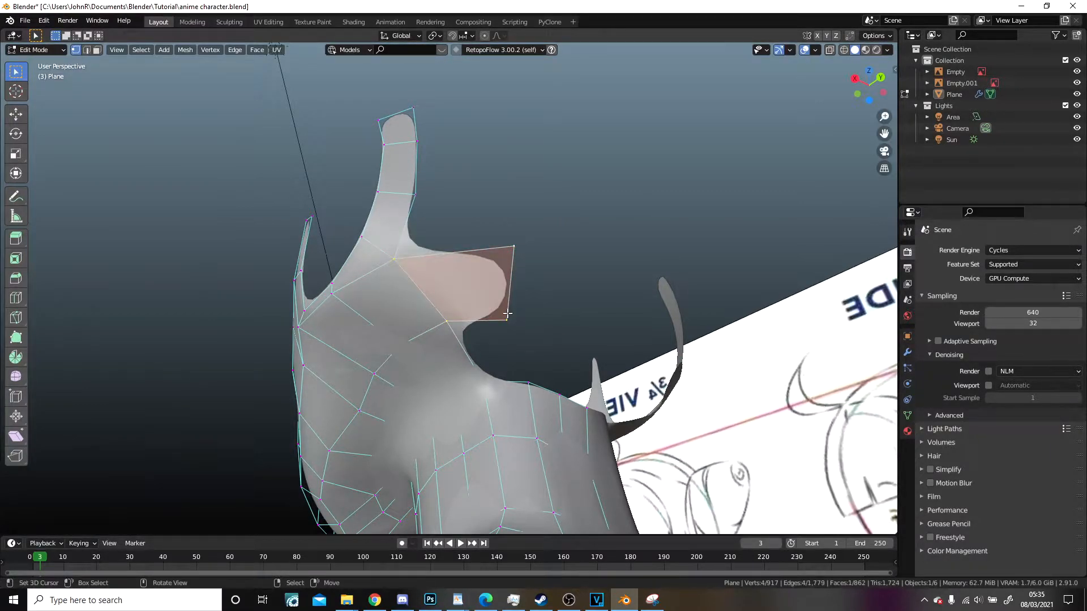
middle_click_drag(521, 245, 535, 385)
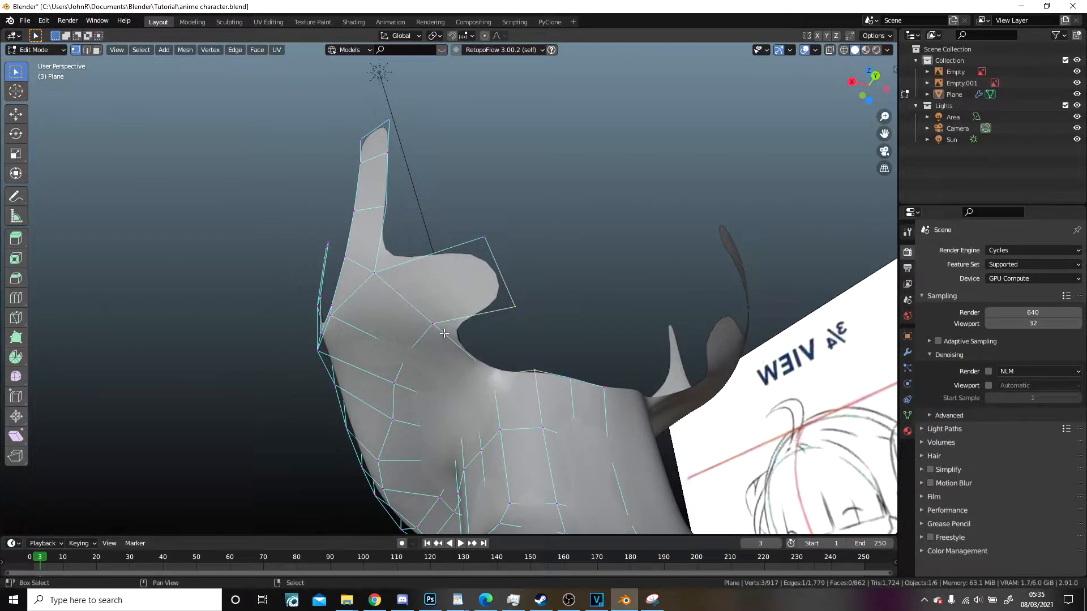
key("f")
middle_click_drag(443, 333, 512, 274)
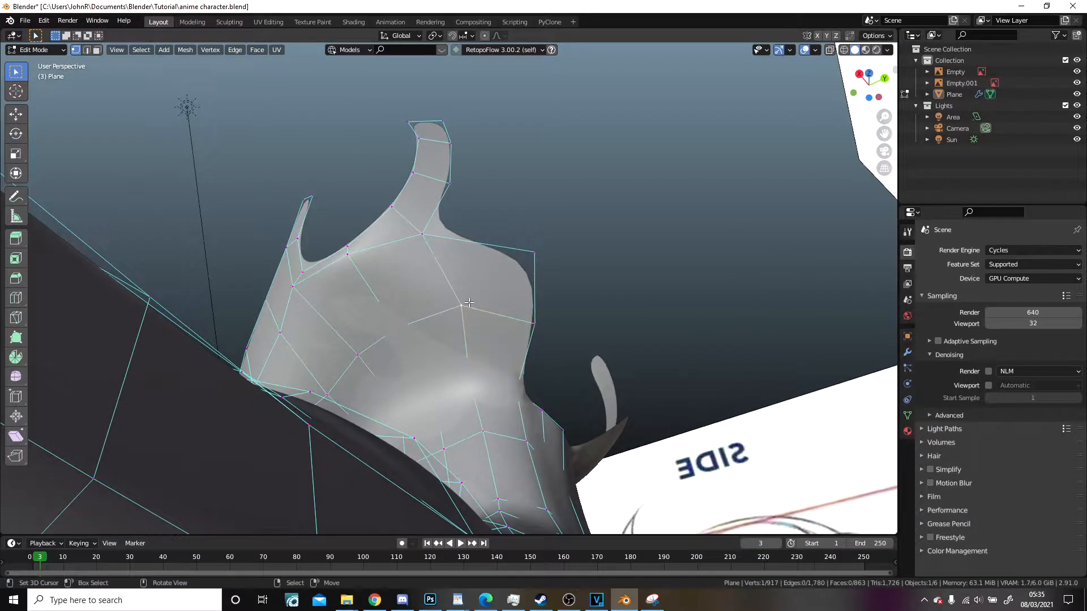
Step: Extrude a vertex upward from the new rear section and fill a face between it and the ear strip
middle_click_drag(483, 245, 523, 280)
key("e")
left_click(444, 216)
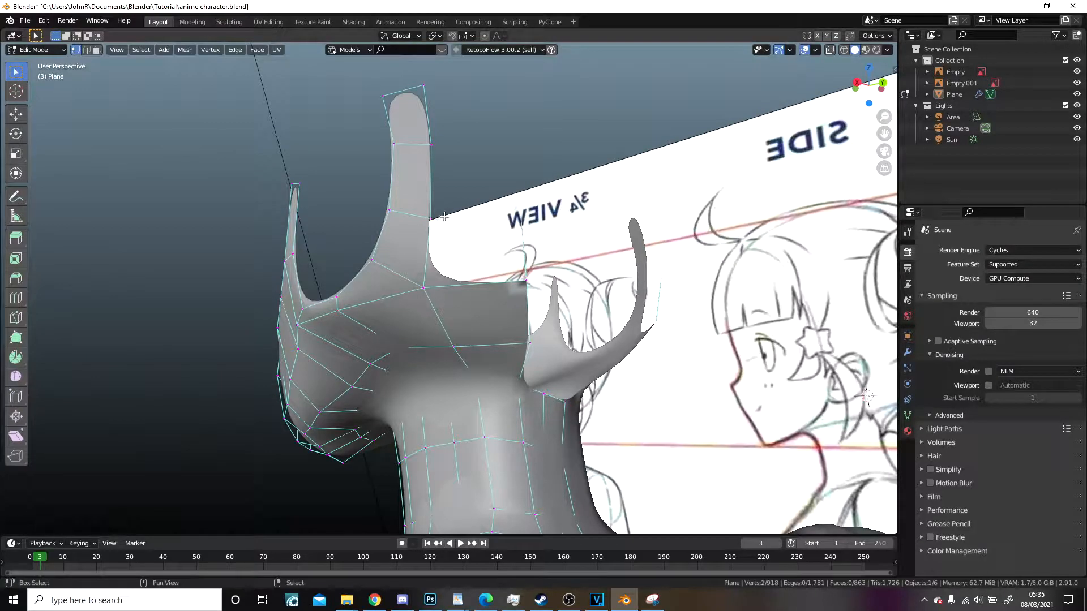
key("f")
Step: Extrude vertices across the nape to the centre line and fill the faces down to the back of the neck
middle_click_drag(513, 236, 395, 221)
key("e")
left_click(506, 286)
middle_click_drag(488, 293, 481, 279)
key("e")
left_click(546, 278)
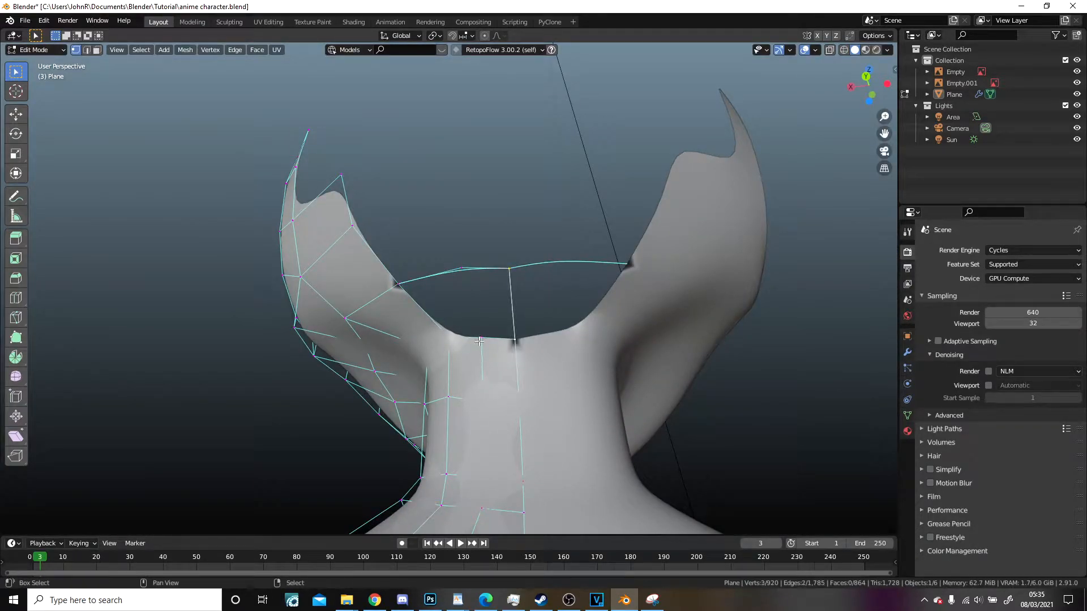
key("f")
key("f")
Step: Extrude a nape vertex upward and fill a face between it and the section behind the ear
middle_click_drag(445, 343, 461, 295)
key("e")
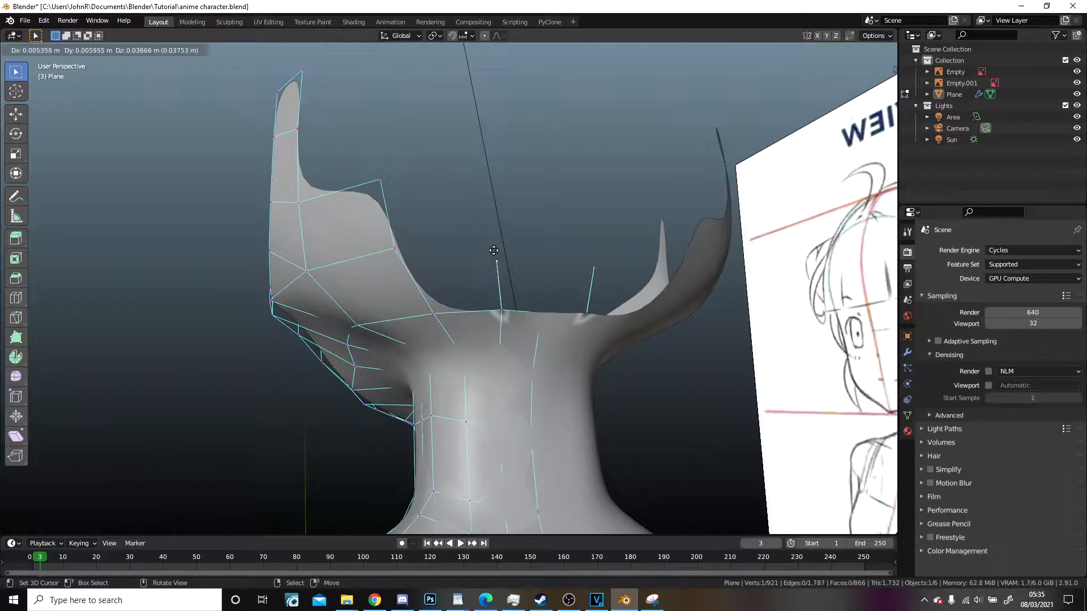
left_click(491, 229)
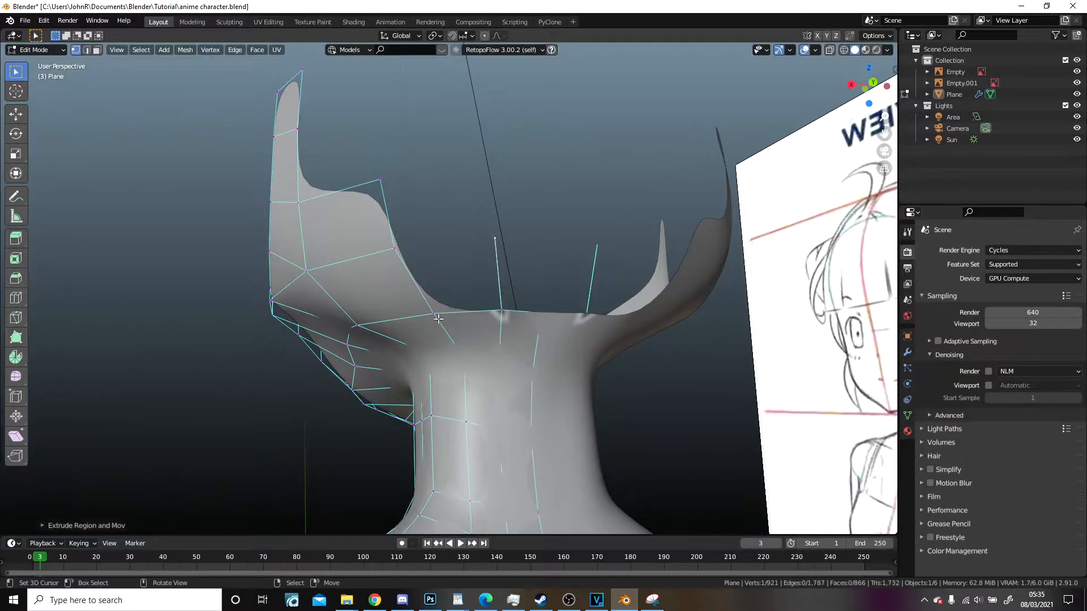
key("e")
left_click(505, 313)
key("f")
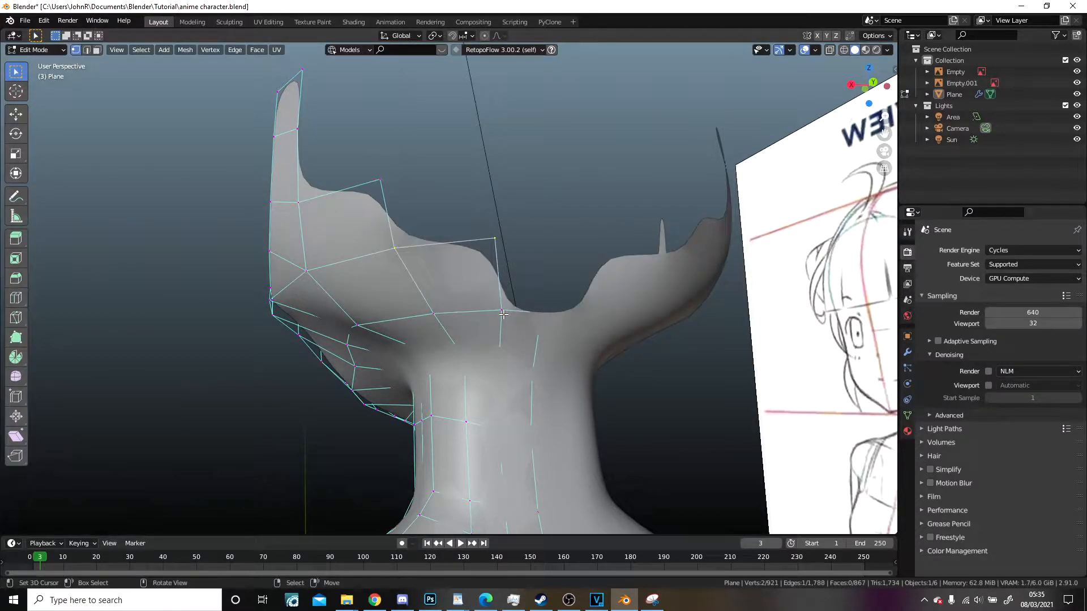
Step: Extrude the centre-line nape vertex upward and fill the adjoining face at the back of the head
left_click(541, 314)
key("e")
left_click(552, 226)
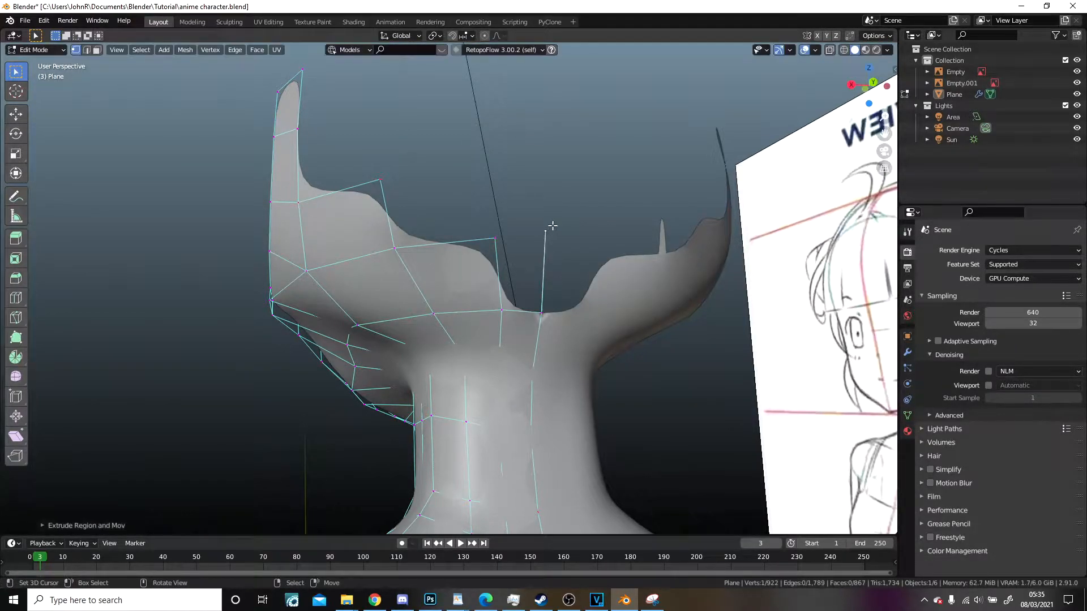
key("f")
middle_click_drag(547, 320, 517, 280)
Step: Move the new upper nape vertices backward to follow the back-of-head outline in the side drawing
key("Tab")
scroll(529, 359, "down", 6)
scroll(529, 345, "up", 3)
key("Tab")
key("g")
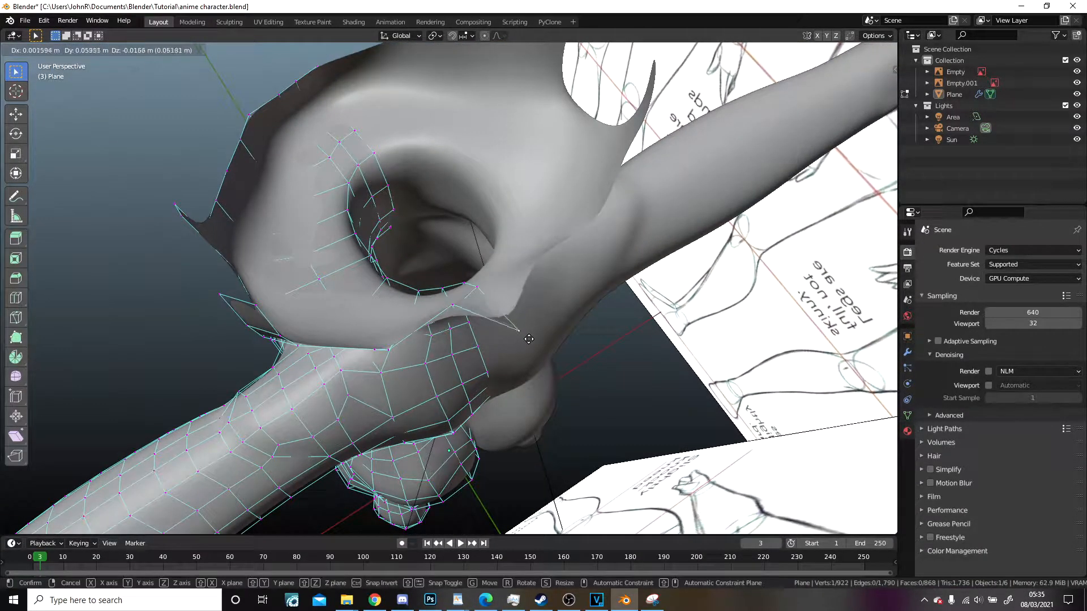
left_click(513, 317)
key("KP_3")
scroll(530, 340, "up", 3)
key("g")
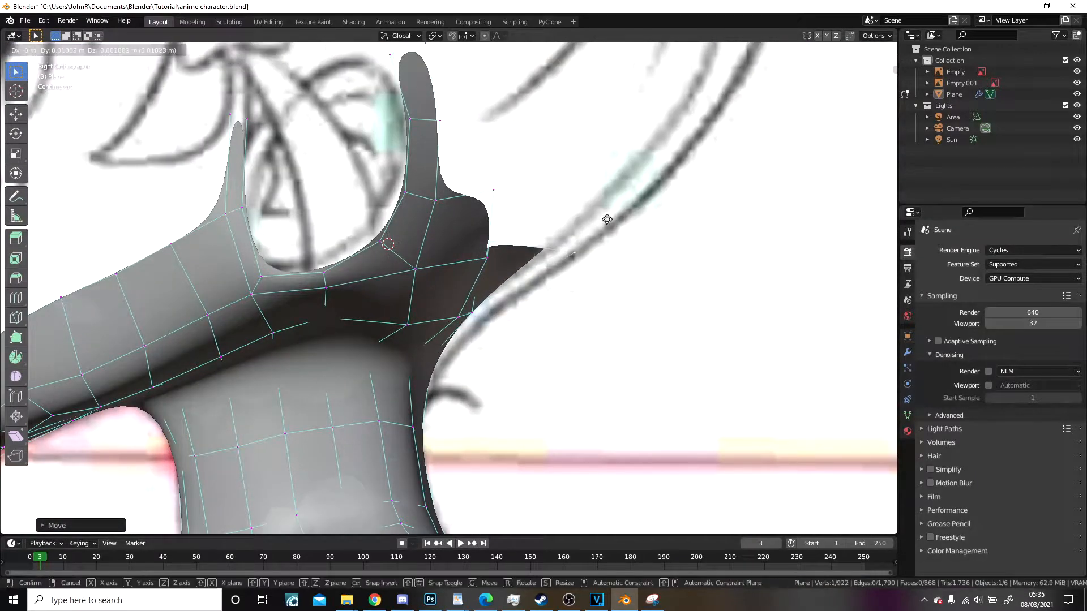
left_click(571, 202)
scroll(361, 277, "down", 1)
key("shift+z")
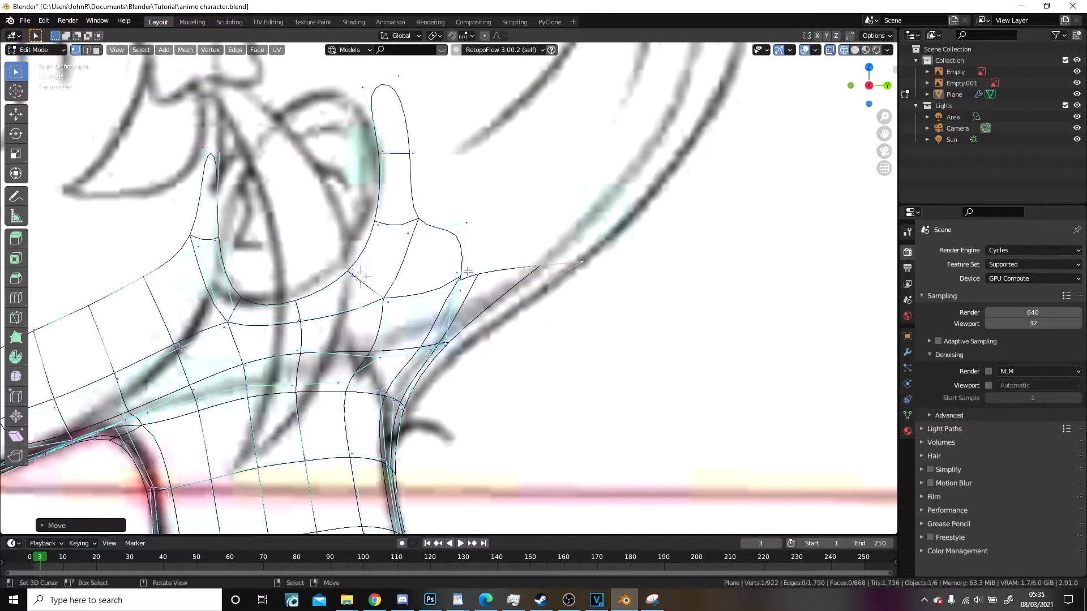
key("shift+z")
key("g")
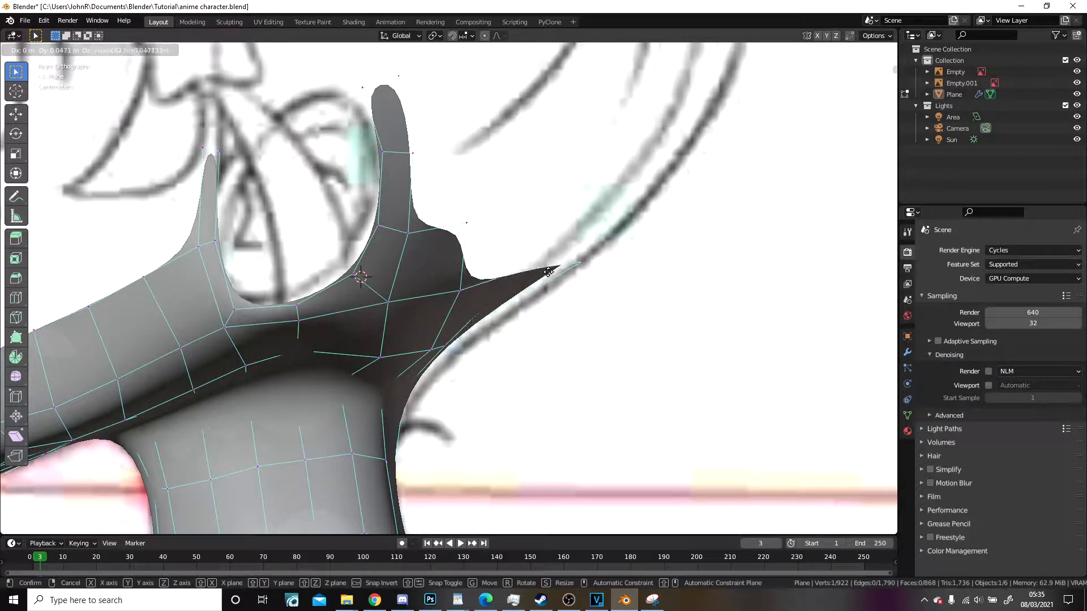
left_click(547, 272)
middle_click_drag(548, 272, 463, 224)
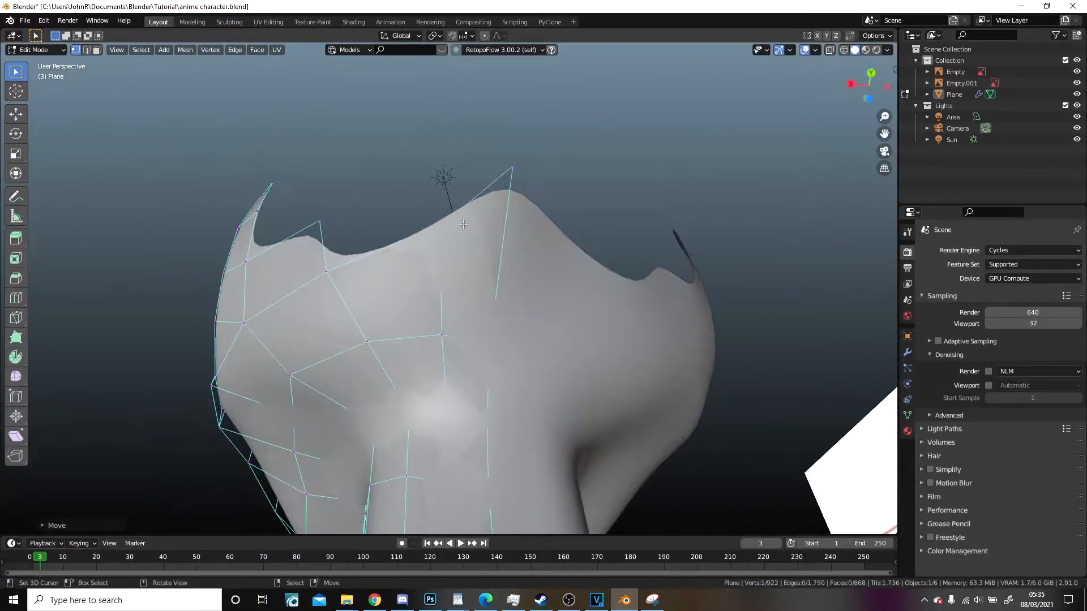
Step: Slide the upper nape vertices down along their edges to level the rear border, and check the smoothed shape
key("g")
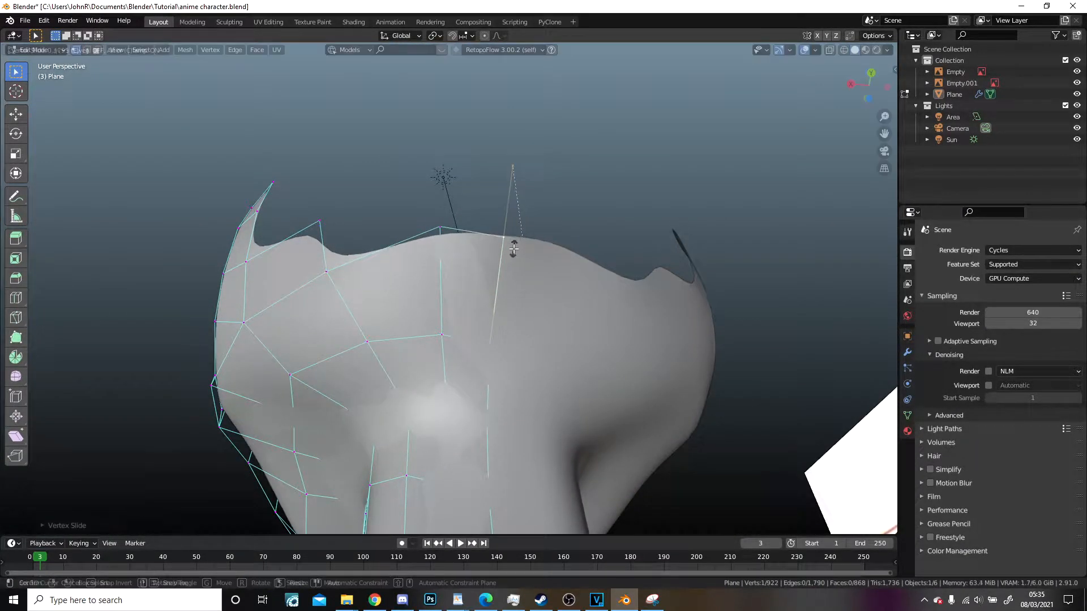
key("g")
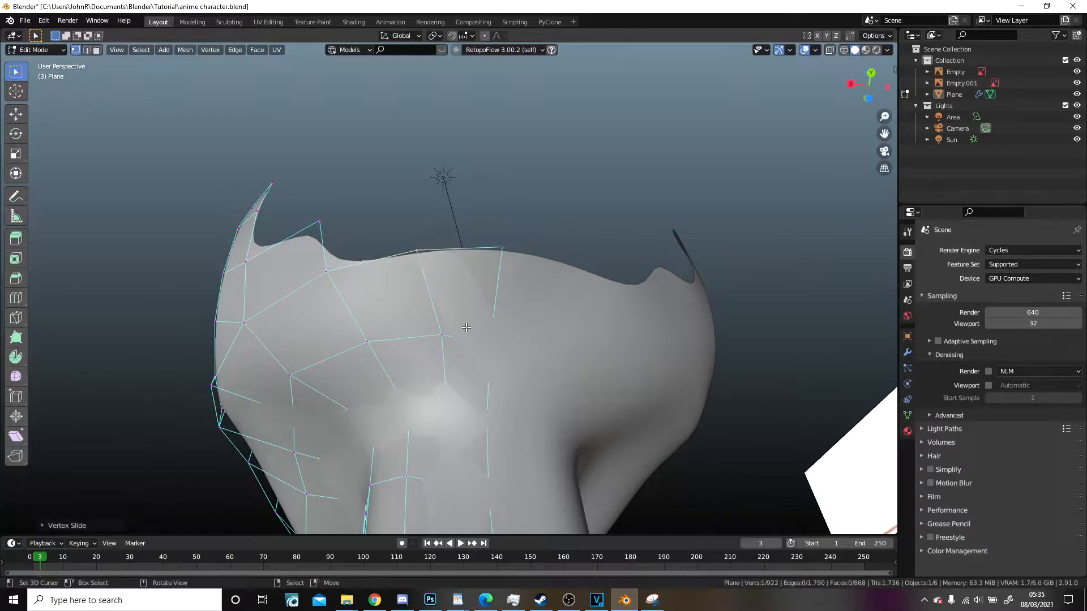
left_click(430, 343)
key("Tab")
middle_click_drag(430, 343, 492, 390)
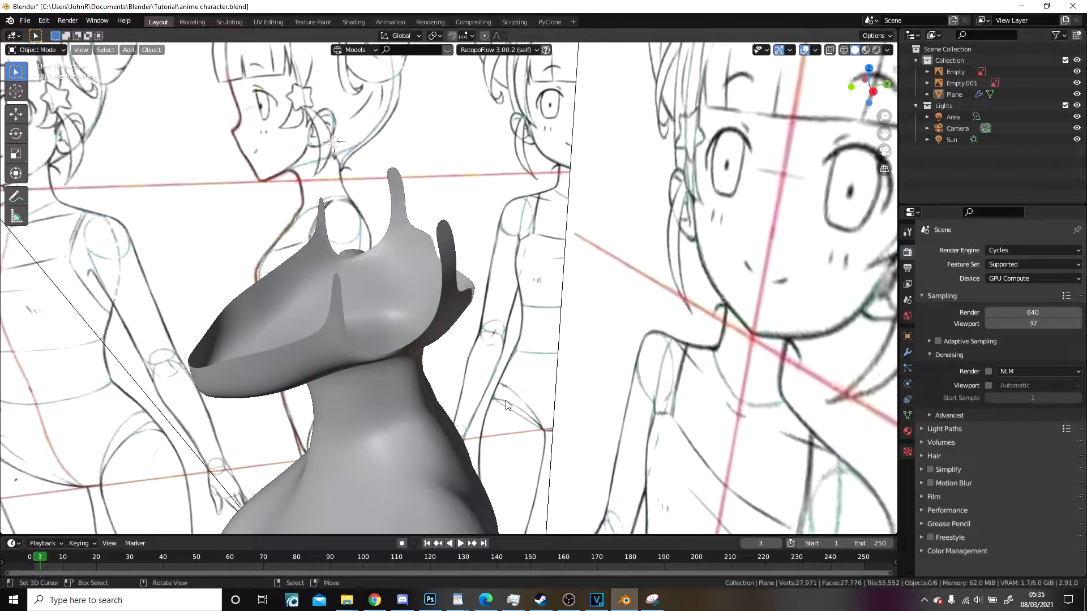
Step: Extrude the top nape edge up and backward along the back-of-head outline of the side drawing
key("Tab")
key("KP_3")
scroll(507, 272, "up", 5)
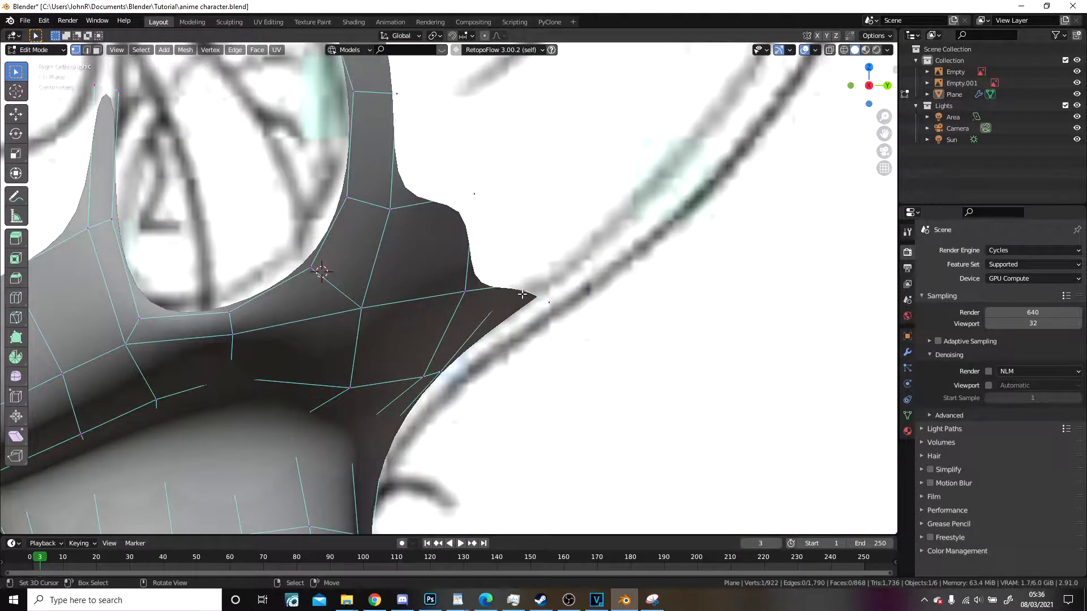
scroll(542, 305, "down", 2)
key("e")
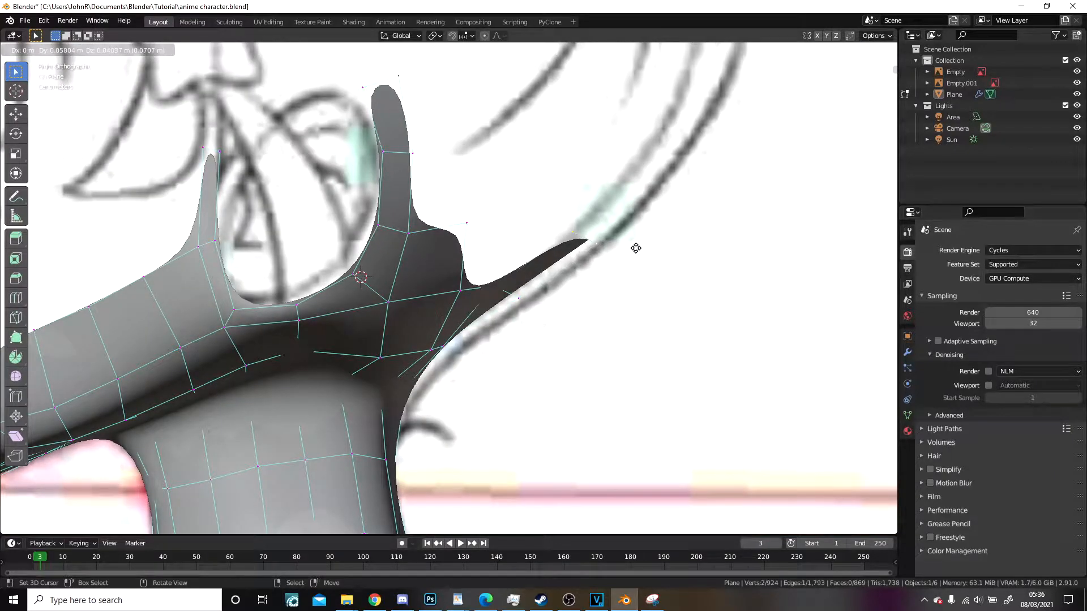
left_click(635, 248)
Step: Reposition the vertices beside the new rear section and slide its upper edge down to shorten it
middle_click_drag(629, 249, 414, 258)
right_click(401, 338)
key("g")
left_click(381, 369)
right_click(307, 266)
key("g")
left_click(313, 269)
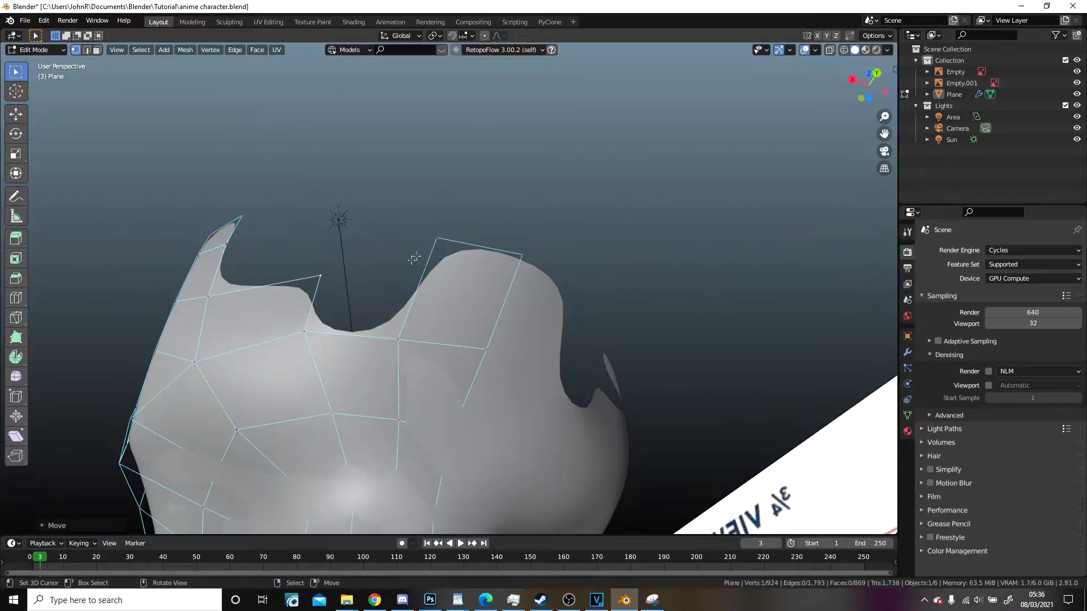
right_click(509, 258, "alt")
key("g")
key("g")
left_click(392, 348)
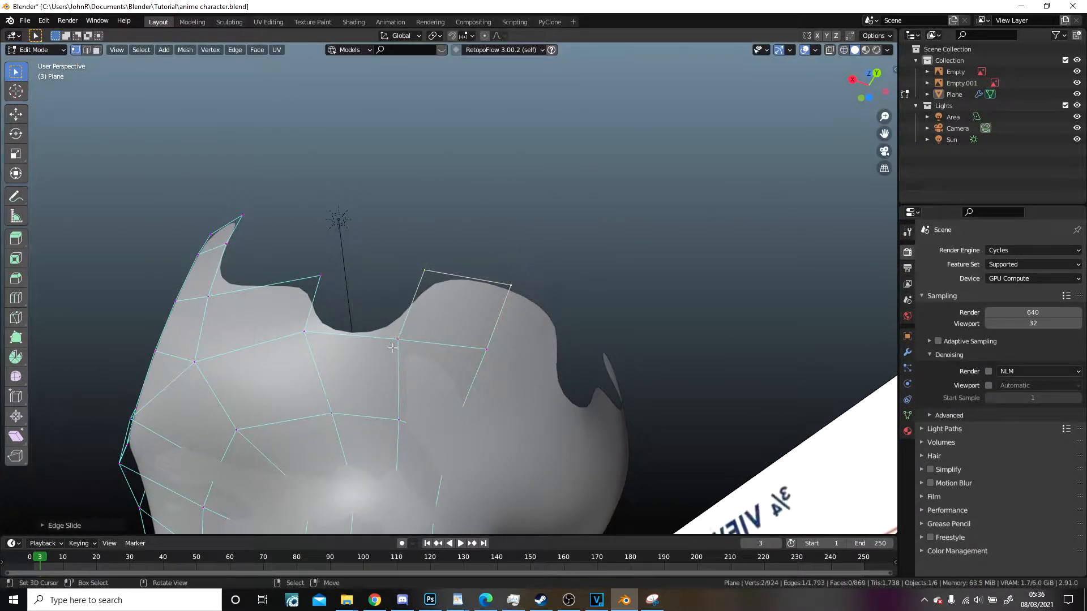
Step: Fill the gap beside the rear section and extrude its upper edges farther along the back-of-head outline
middle_click_drag(303, 341, 532, 280)
key("KP_3")
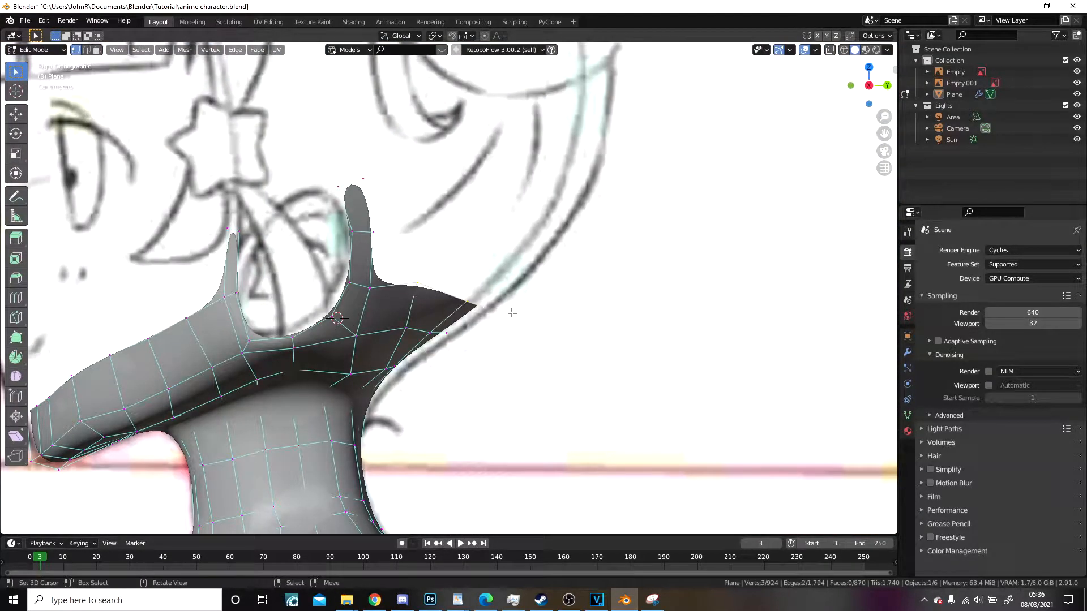
key("e")
left_click(589, 235)
middle_click_drag(589, 235, 561, 262)
key("g")
key("g")
left_click(554, 268)
Step: Fill the face between the ear strip and the back of the head, and slide the vertices below it to even the spacing
right_click_drag(384, 306, 376, 305)
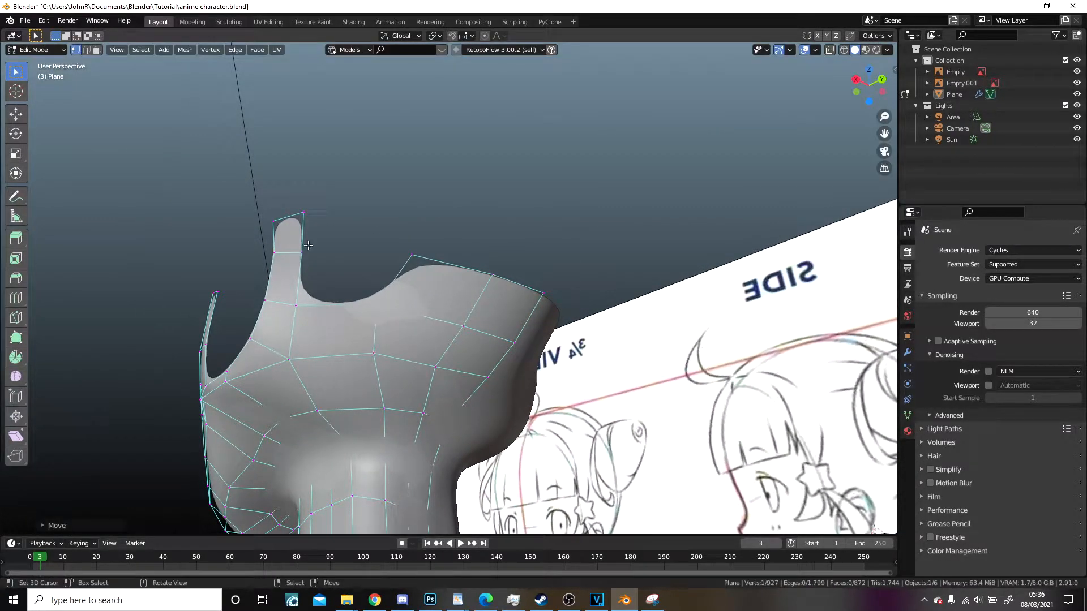
right_click(410, 268, "shift")
key("f")
key("g")
key("g")
left_click(379, 353)
right_click(392, 406)
key("g")
key("g")
left_click(400, 388)
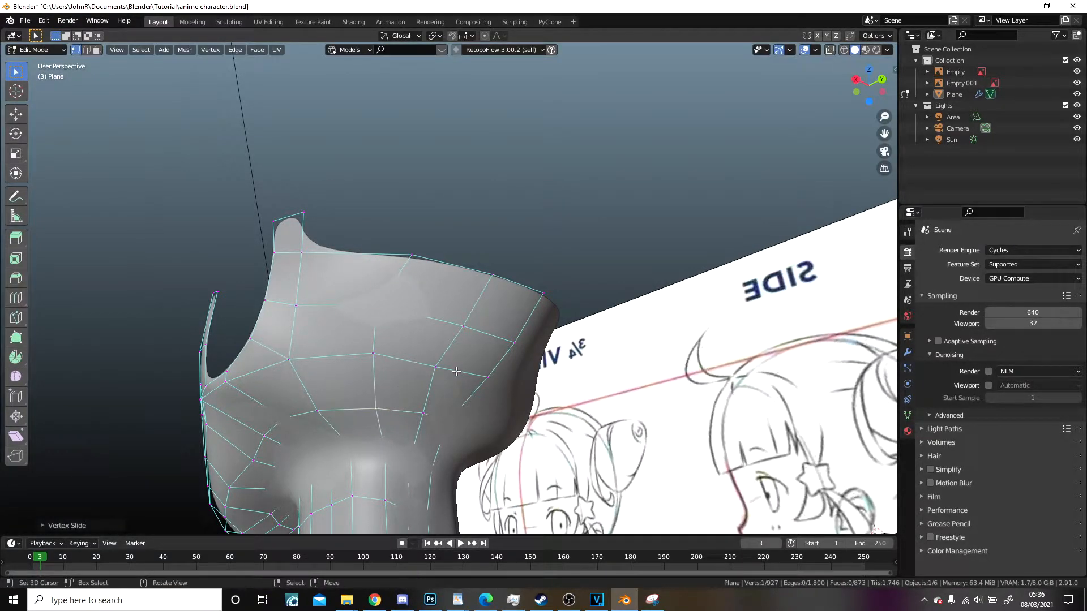
Step: Move a vertex on the back of the head to smooth the surface curvature
middle_click_drag(456, 371, 537, 410)
right_click_drag(431, 331, 425, 328)
middle_click_drag(425, 327, 635, 260)
key("g")
left_click(475, 311)
Step: Examine the head mesh in solid and wireframe display against the front reference drawing
scroll(399, 340, "down", 4)
key("Tab")
scroll(587, 240, "down", 5)
scroll(635, 261, "down", 4)
key("KP_1")
key("Tab")
scroll(635, 261, "up", 15)
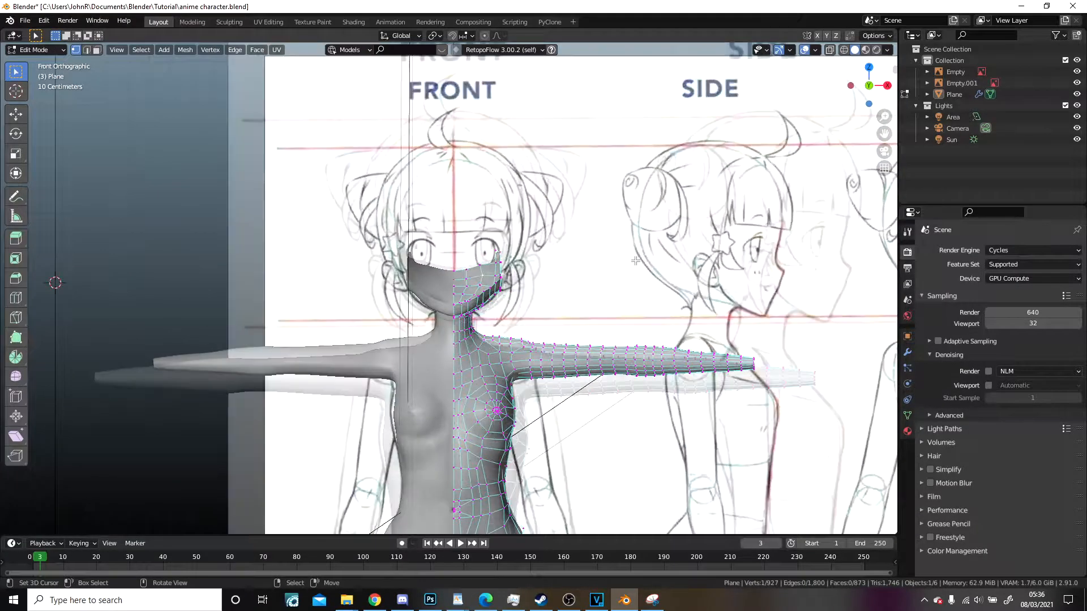
key("alt+z")
mouse_move(483, 344)
middle_mouse_down("shift")
mouse_move(457, 315)
mouse_move(432, 330)
middle_mouse_up("shift")
key("z")
left_click(499, 331)
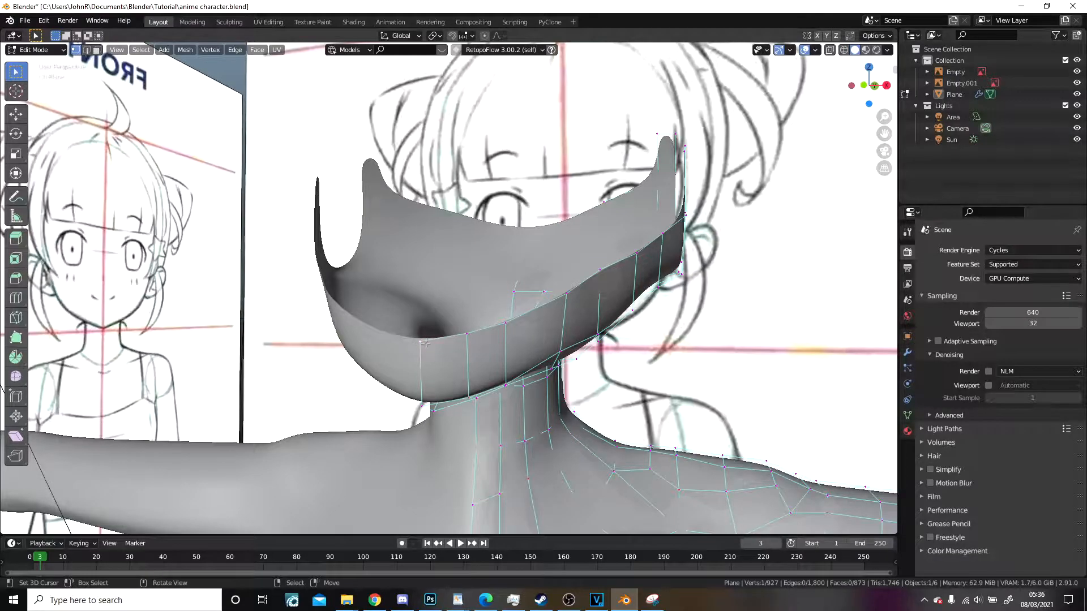
key("KP_1")
key("alt+z")
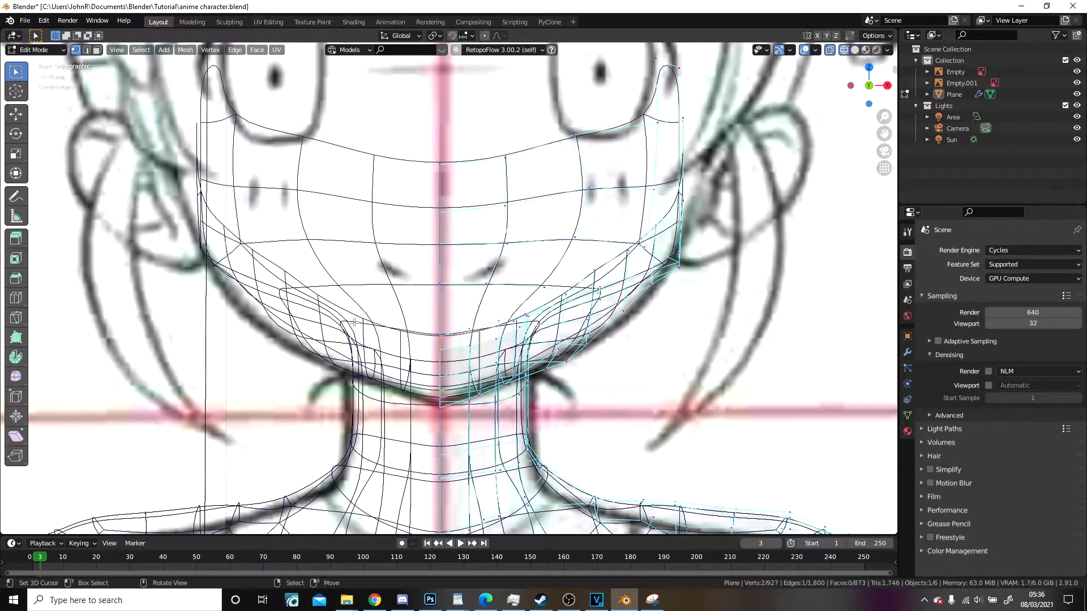
Step: Extrude the chin's upper edge toward the mouth and extrude its outer vertex up toward the mouth corner
scroll(488, 354, "up", 5)
key("e")
left_click(502, 306)
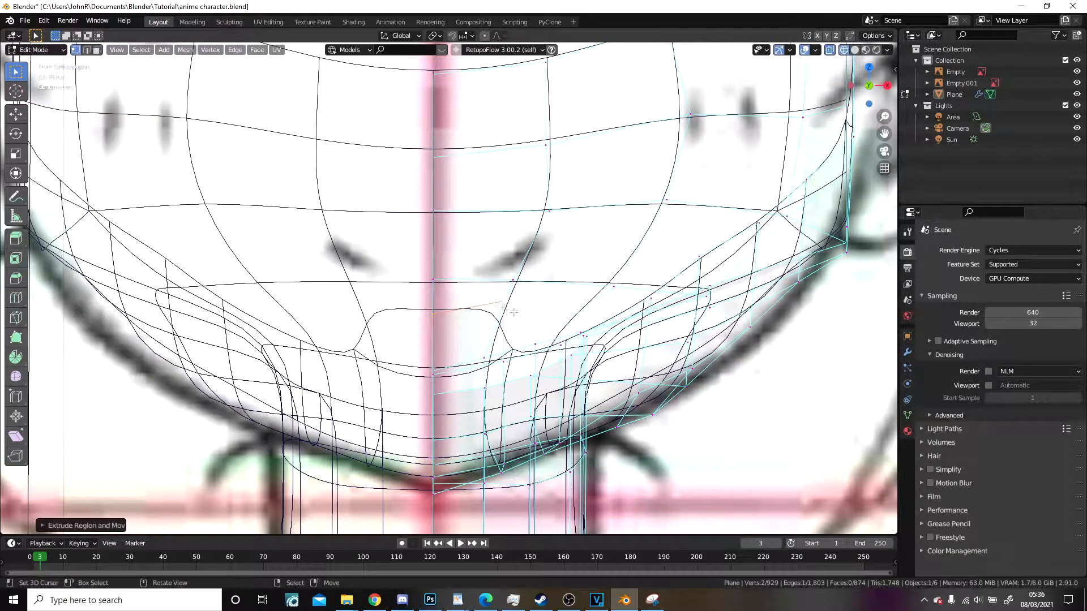
middle_click_drag(487, 301, 399, 321, "shift")
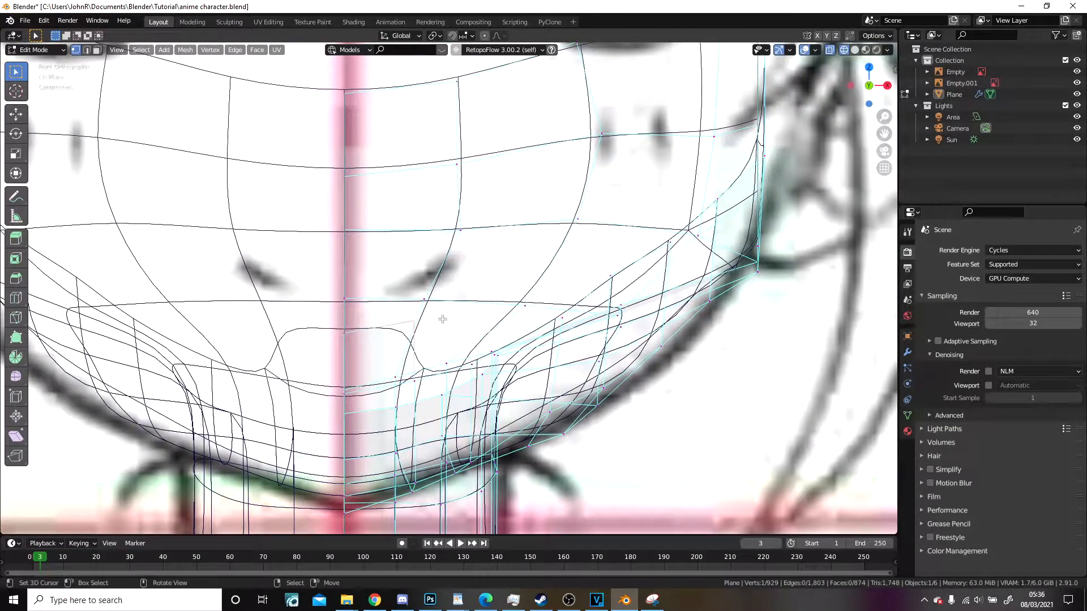
key("e")
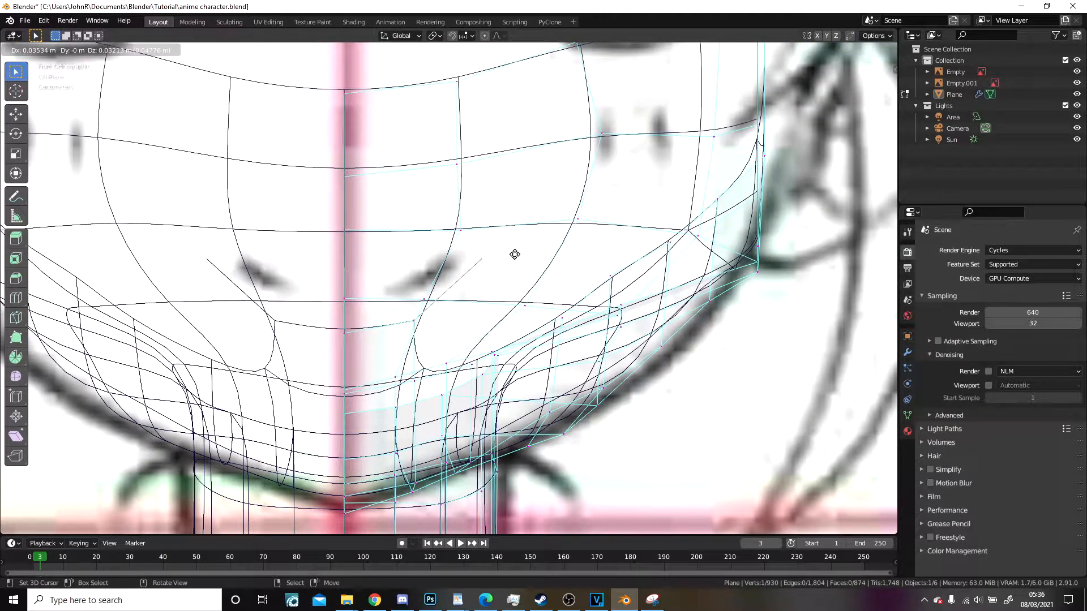
left_click(515, 255)
Step: Extrude a vertex sideways from the chin edge, fill the face below it, and reposition the vertex near the mouth corner
middle_click_drag(501, 268, 564, 266)
key("alt+z")
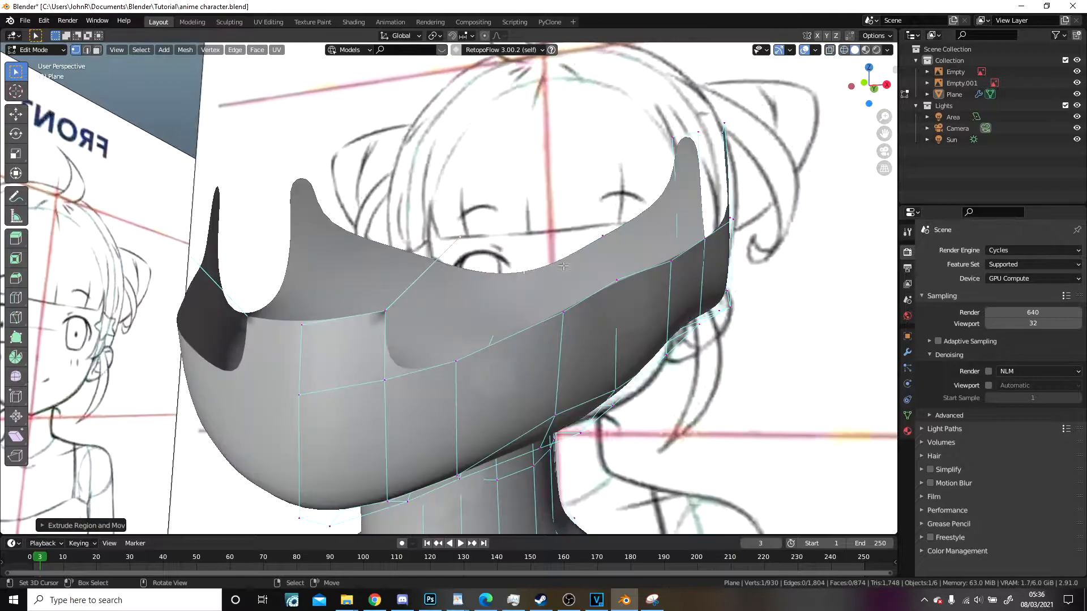
key("e")
left_click(479, 305)
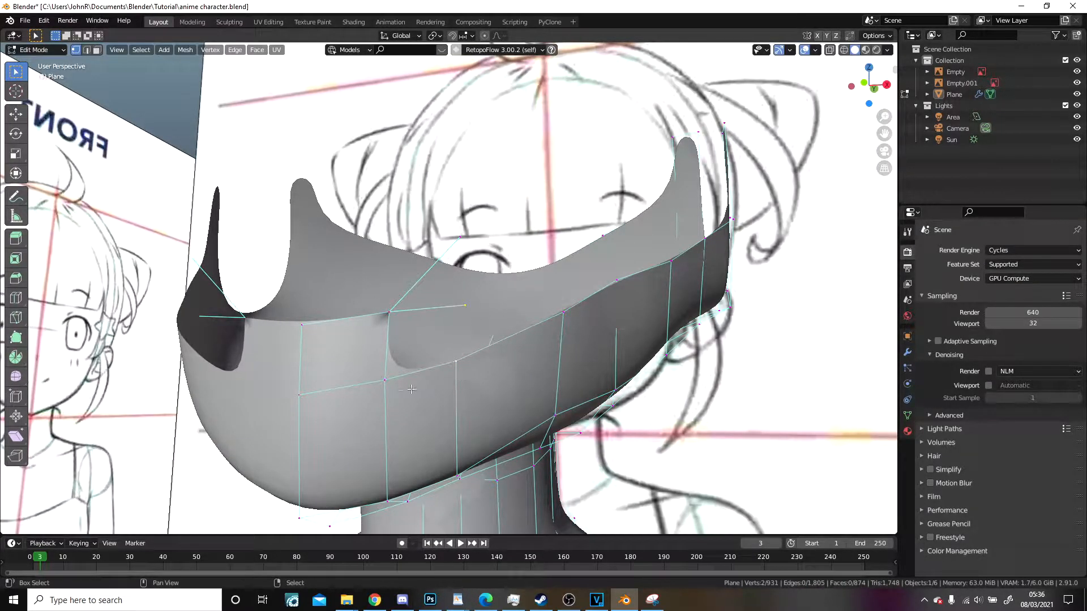
key("f")
key("g")
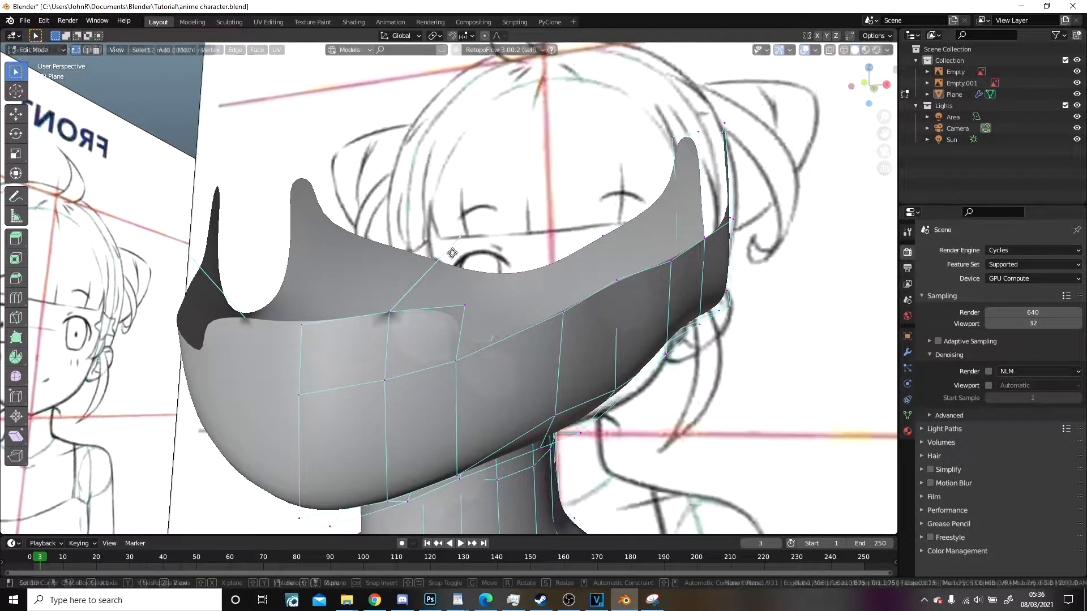
left_click(454, 306)
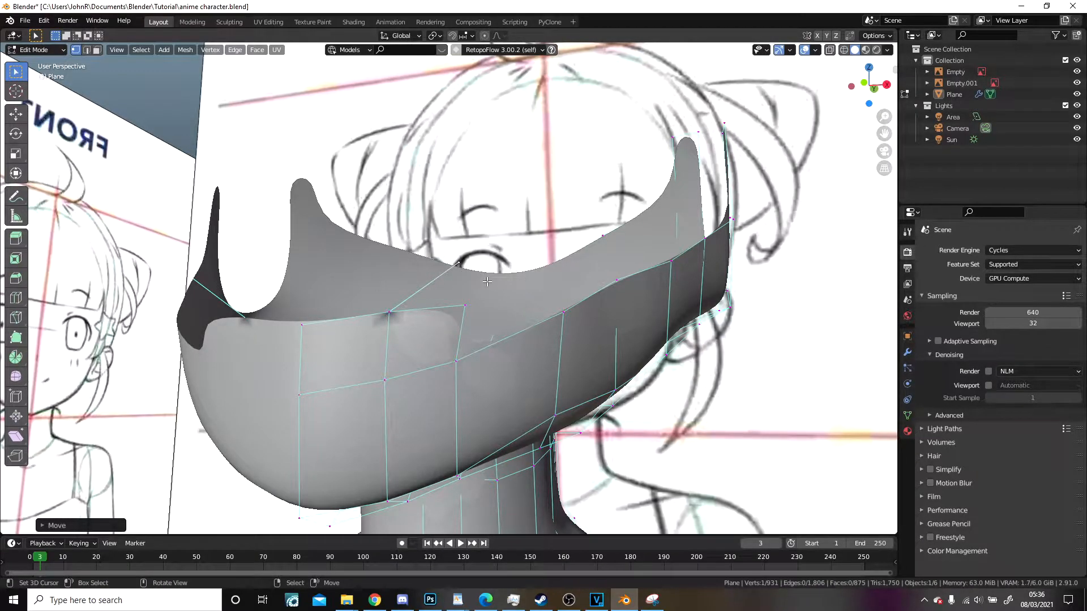
Step: Slide the vertices along the chin's upper edge to match the front reference below the mouth
key("KP_1")
key("z")
left_click(342, 321)
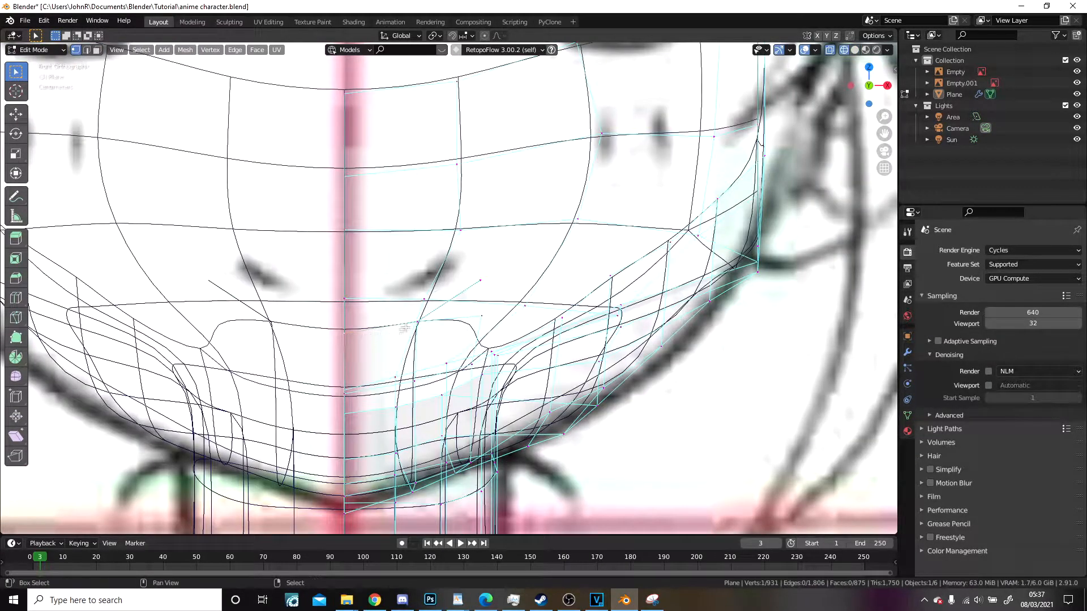
key("g")
key("g")
left_click(479, 324)
left_click(481, 324)
key("g")
key("g")
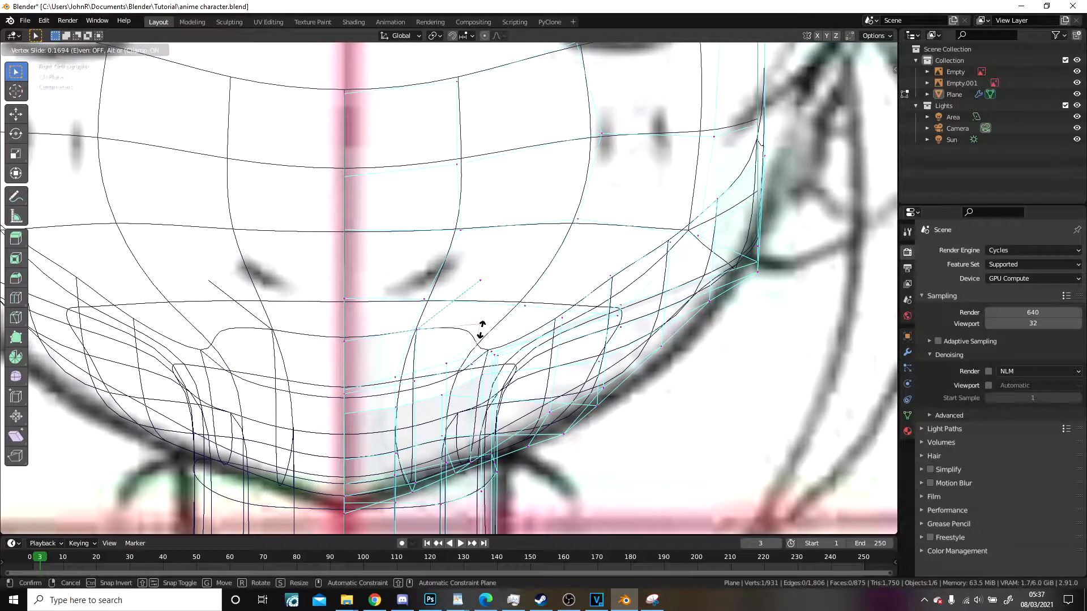
left_click(482, 328)
Step: Extrude vertices around the mouth corner and into the lower cheek, and fill a face beside the chin
key("e")
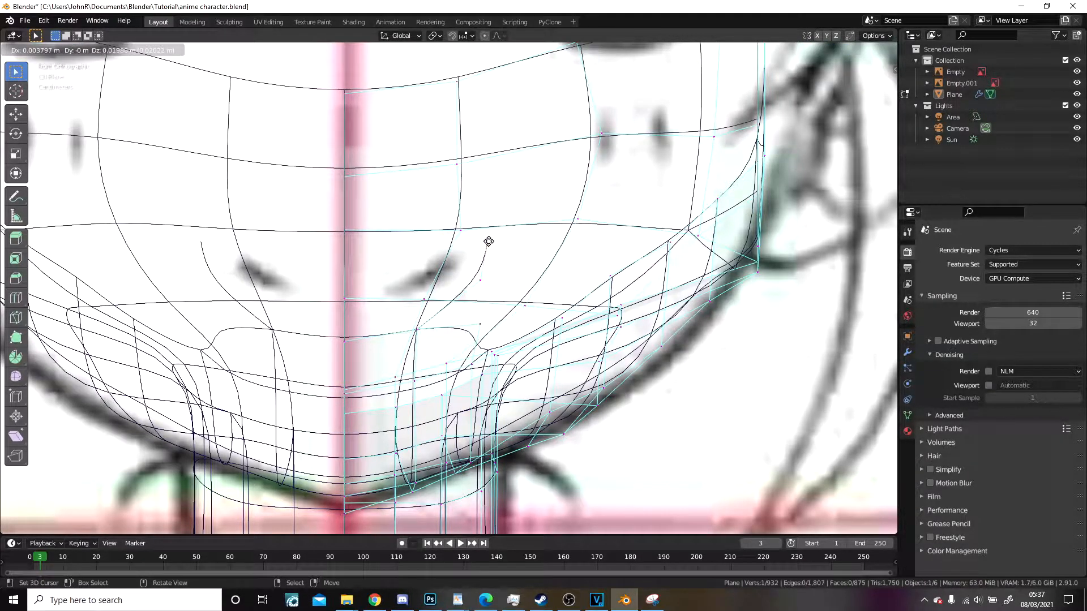
left_click(500, 248)
key("e")
left_click(471, 226)
key("e")
left_click(506, 278)
right_click(476, 319, "shift")
key("f")
right_click_drag(477, 322, 481, 321)
Step: Extrude the edge beside the mouth corner outward over the cheek and fill the gap below it
middle_click_drag(497, 319, 547, 322)
key("shift+z")
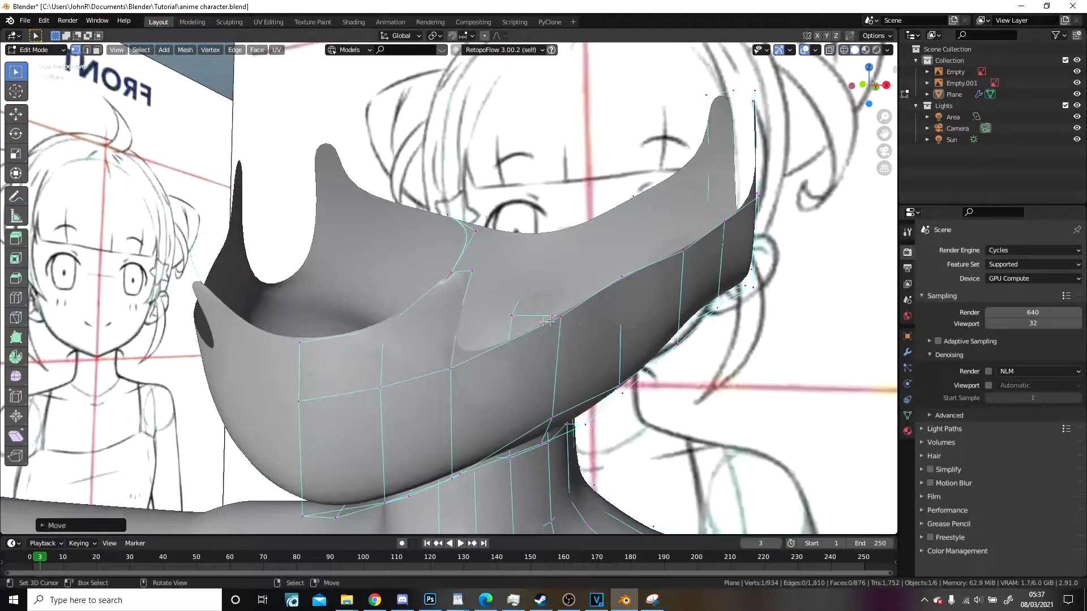
right_click(463, 286, "shift")
middle_click_drag(464, 284, 438, 269)
key("e")
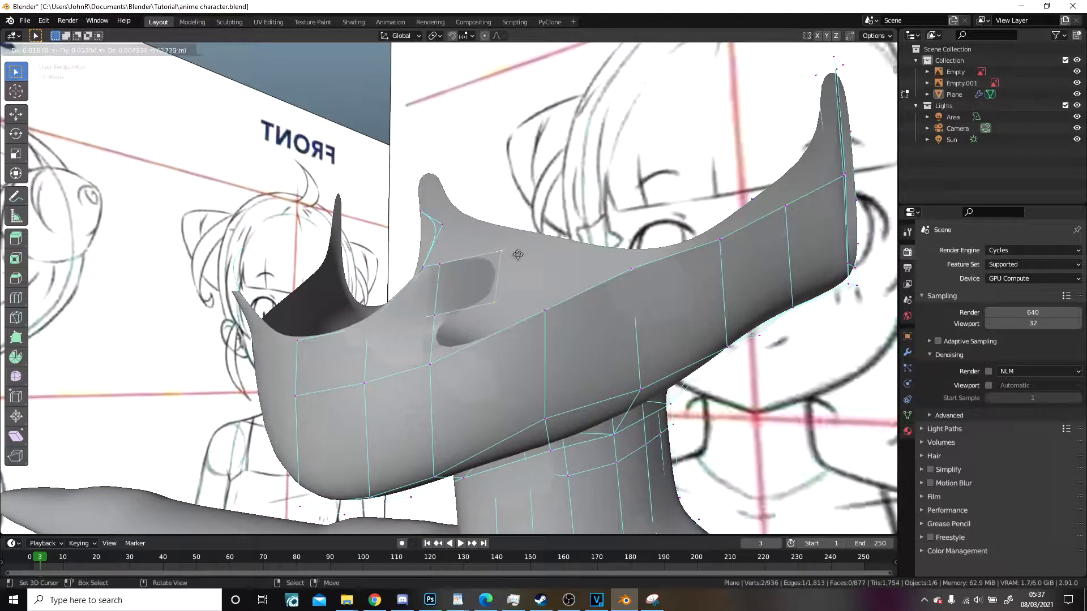
left_click(555, 230)
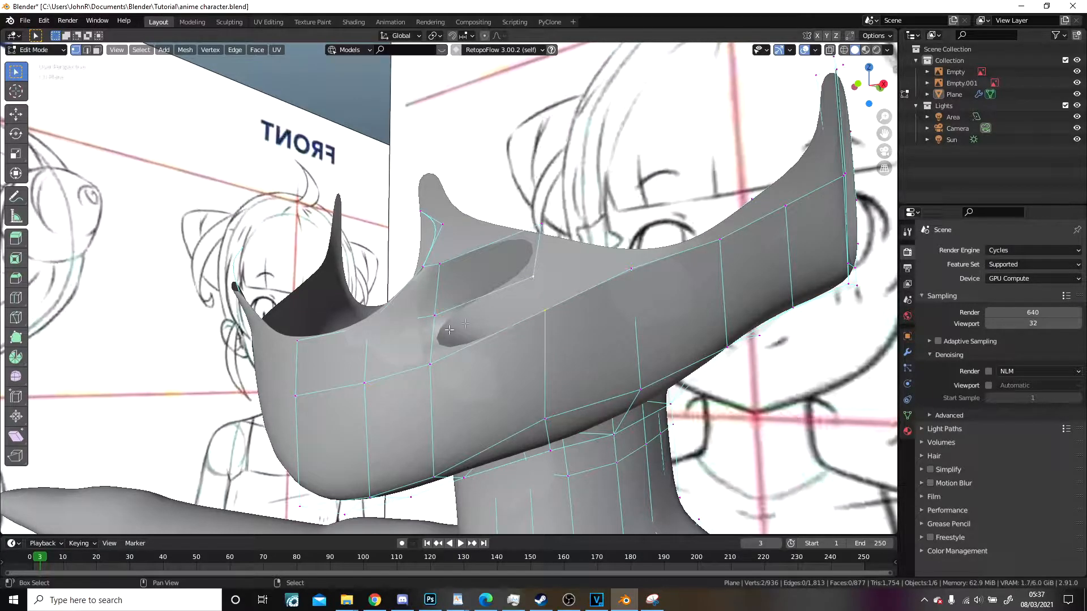
key("f")
Step: Check the smoothed cheek surface and move its upper vertex outward to improve the curvature
scroll(437, 384, "down", 5)
middle_click_drag(437, 384, 544, 340)
scroll(544, 339, "up", 4)
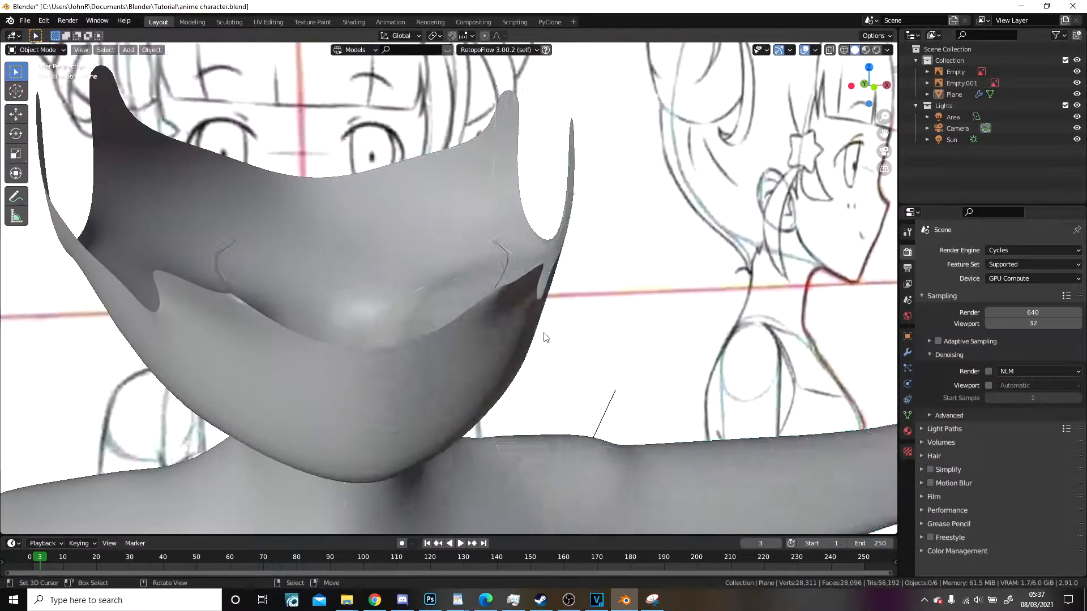
middle_click_drag(534, 294, 557, 274)
key("g")
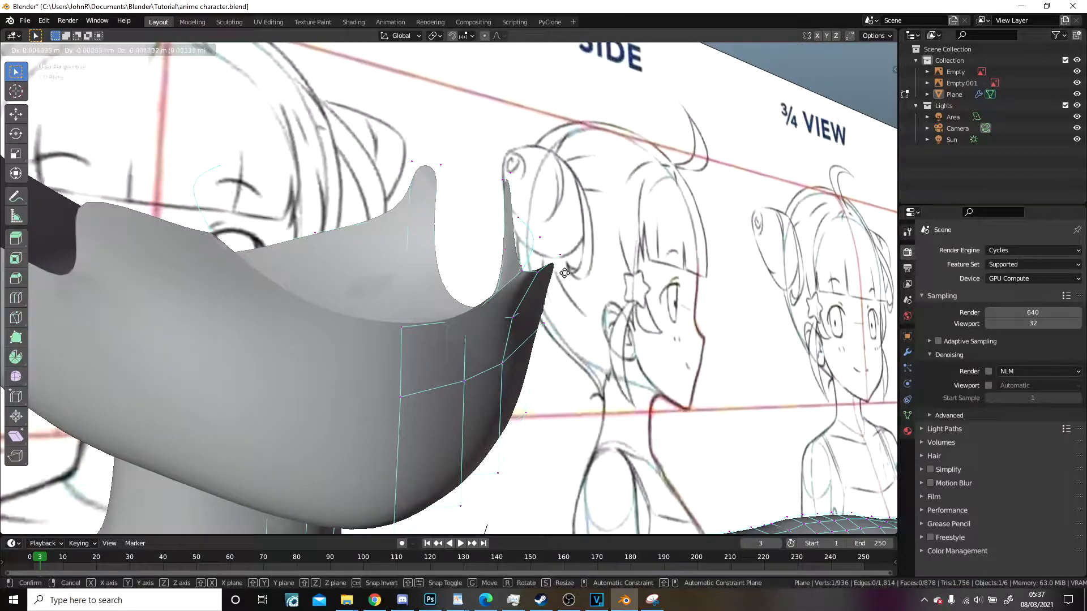
left_click(571, 272)
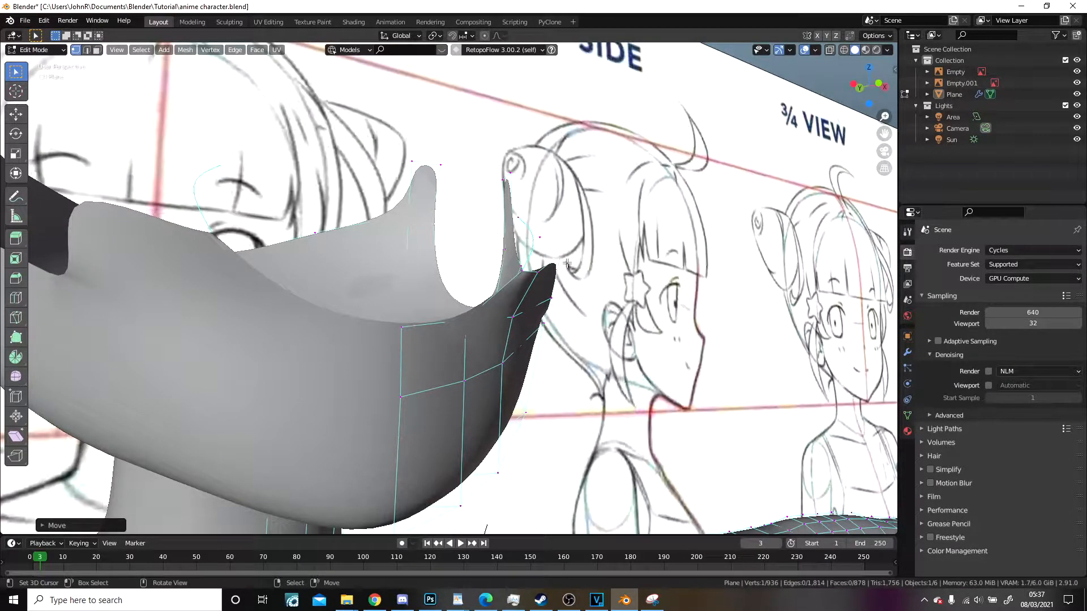
Step: Extrude the chin's upper edge upward to start the strip below the mouth in the front view
key("KP_1")
scroll(567, 263, "up", 2)
key("z")
left_click(401, 248)
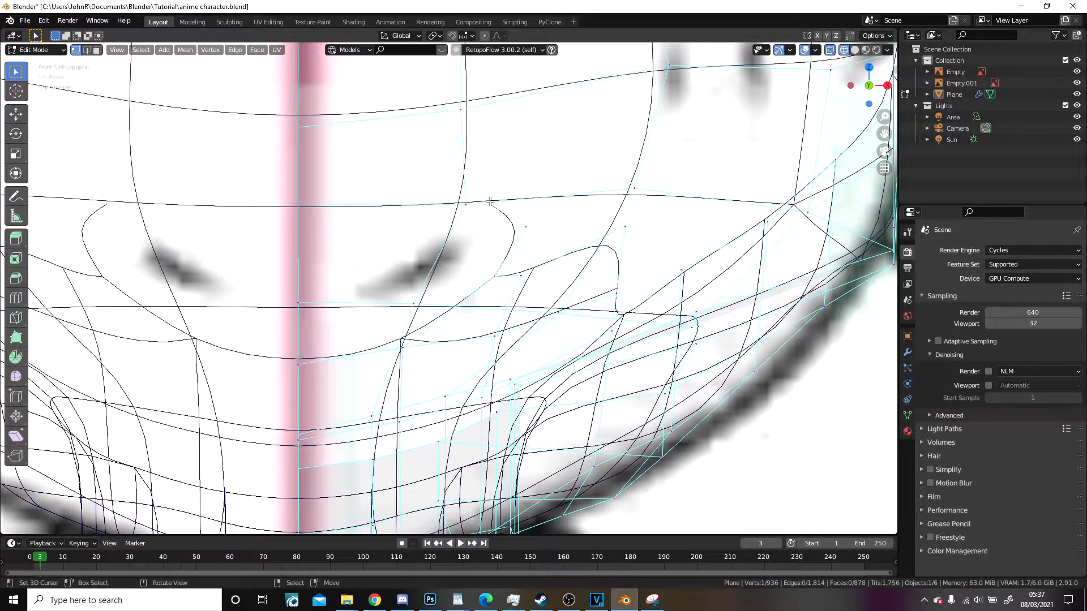
middle_click_drag(490, 202, 523, 227, "shift")
key("e")
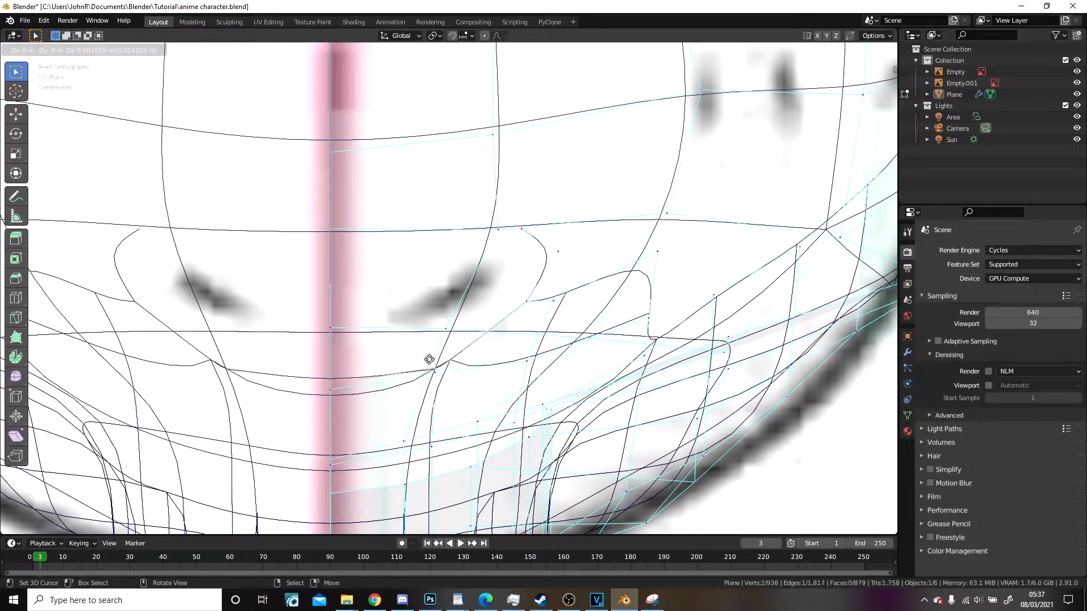
left_click(425, 336)
Step: Extend the strip below the mouth outward around the mouth corner, filling the faces between it and the cheek
right_click(429, 336)
key("e")
left_click(503, 284)
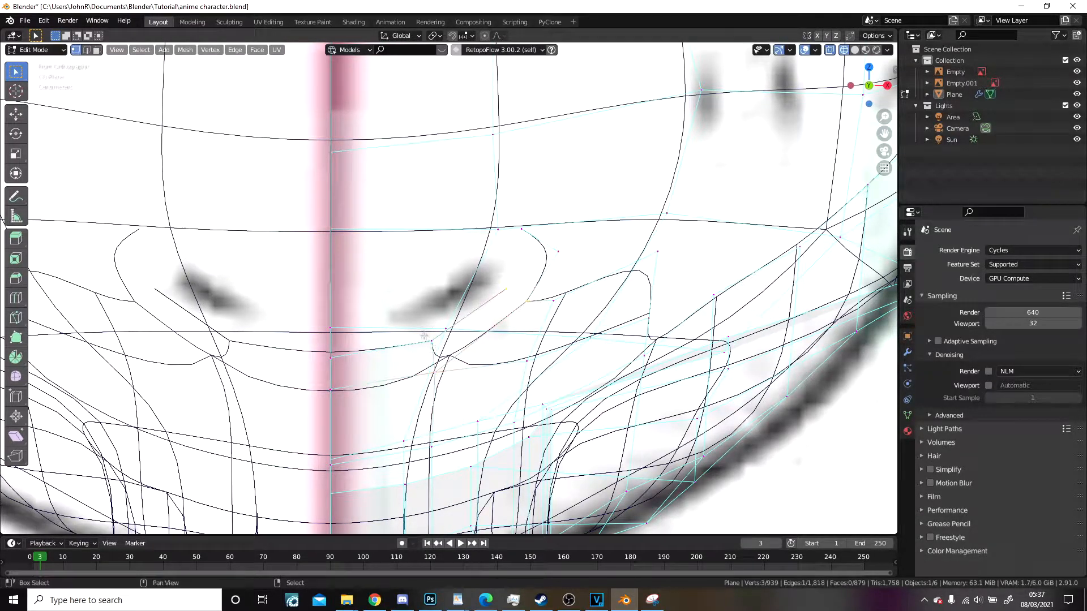
key("f")
right_click(504, 292)
key("e")
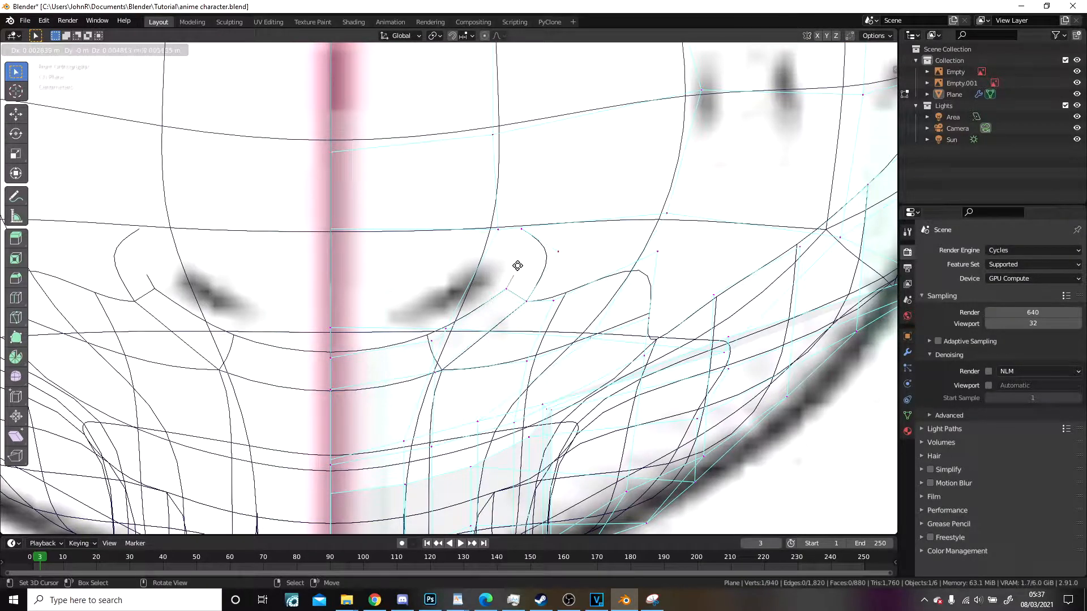
left_click(545, 247)
left_click(558, 250, "shift")
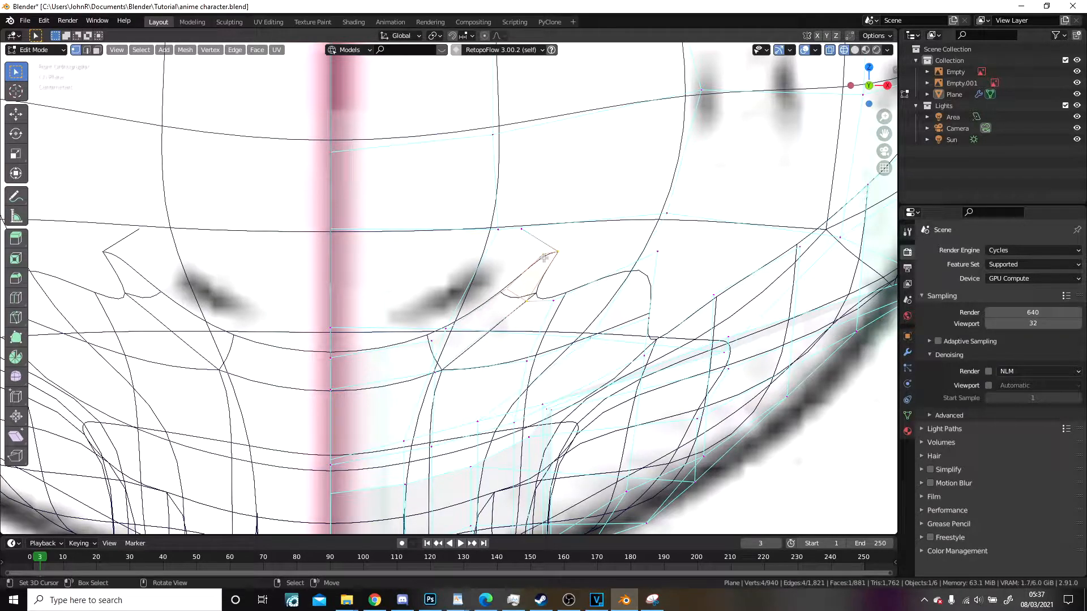
Step: Extrude a vertex above the mouth corner, adjust the strip's end vertices, and fill the face between them
key("e")
left_click(501, 240)
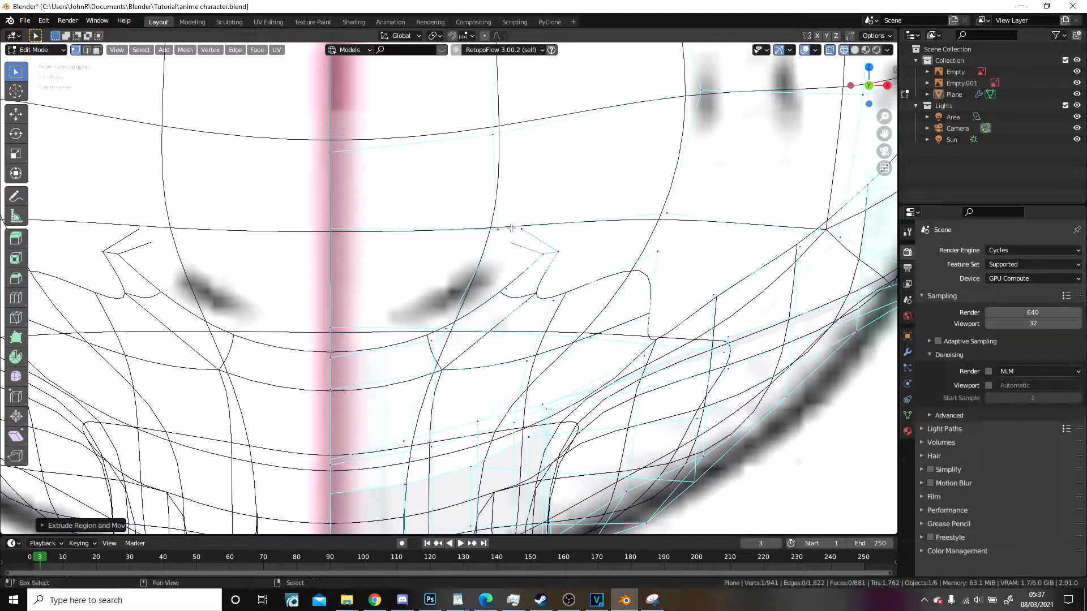
key("g")
left_click(505, 219)
key("g")
left_click(493, 244)
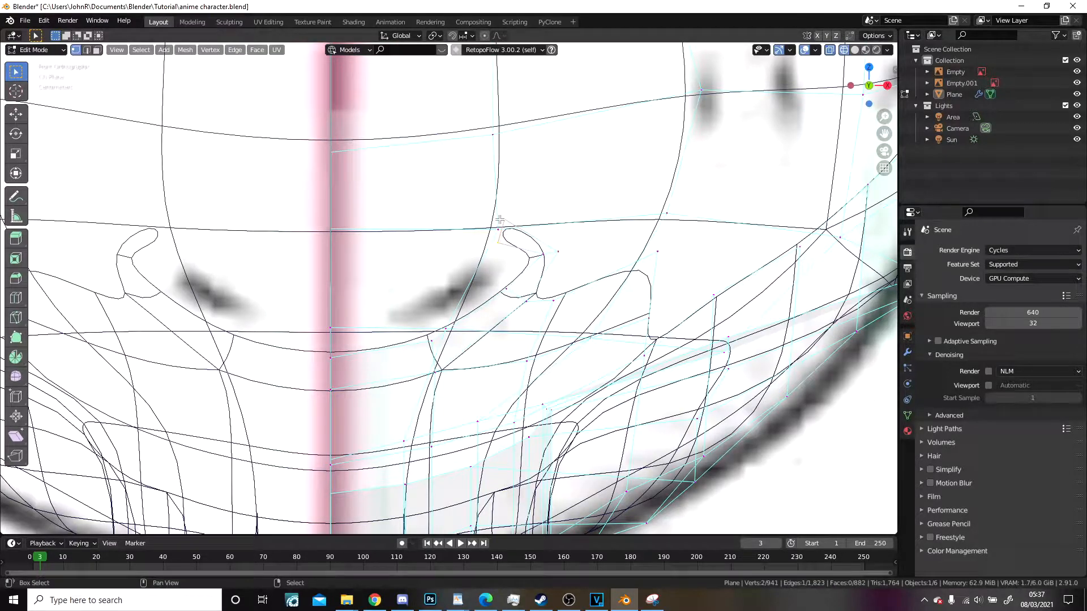
Step: Extrude the strip's end edge along the top of the mouth toward the centre line and rotate it upright
key("e")
left_click(374, 229)
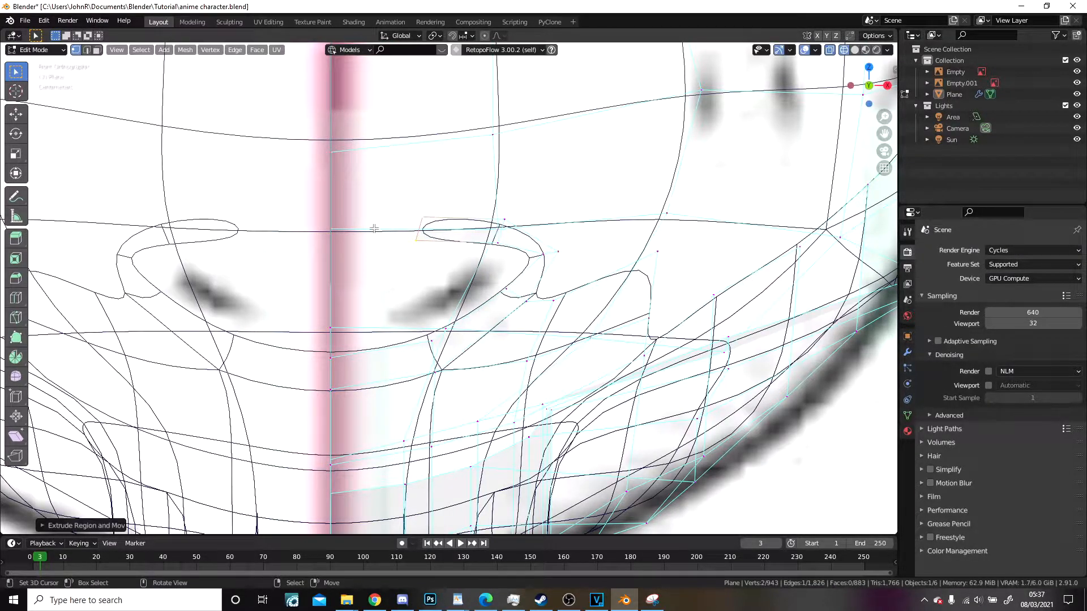
key("r")
left_click(461, 189)
middle_click_drag(461, 189, 526, 196, "shift")
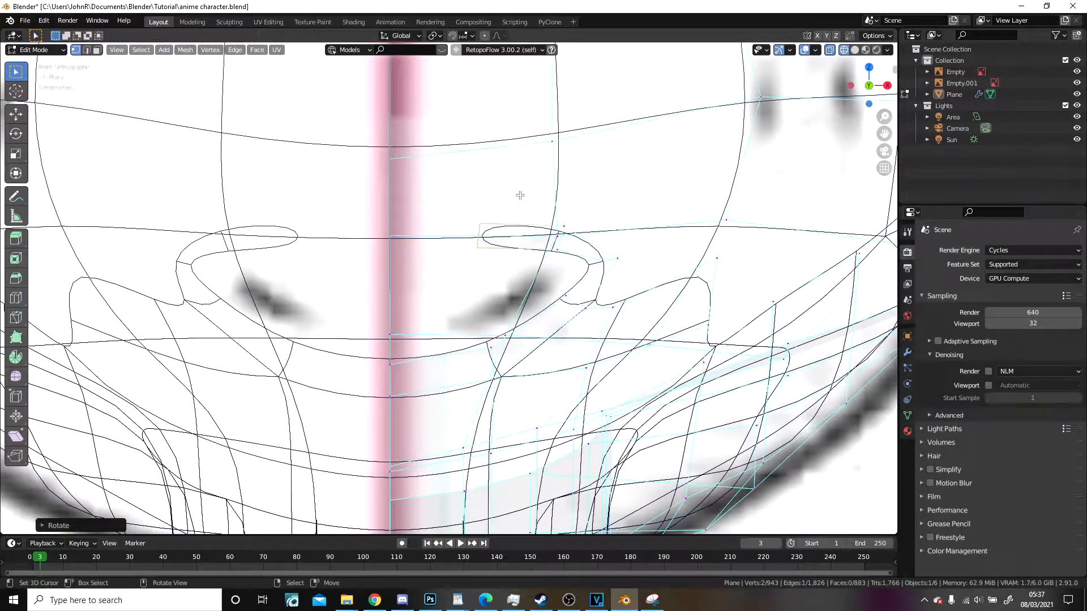
Step: Inspect the mouth ring from above and reposition its upper vertices to follow the curve of the face
key("shift+z")
scroll(650, 264, "down", 5)
key("Tab")
scroll(651, 264, "down", 3)
middle_click_drag(651, 264, 559, 362)
key("Tab")
scroll(402, 300, "up", 5)
key("g")
left_click(492, 347)
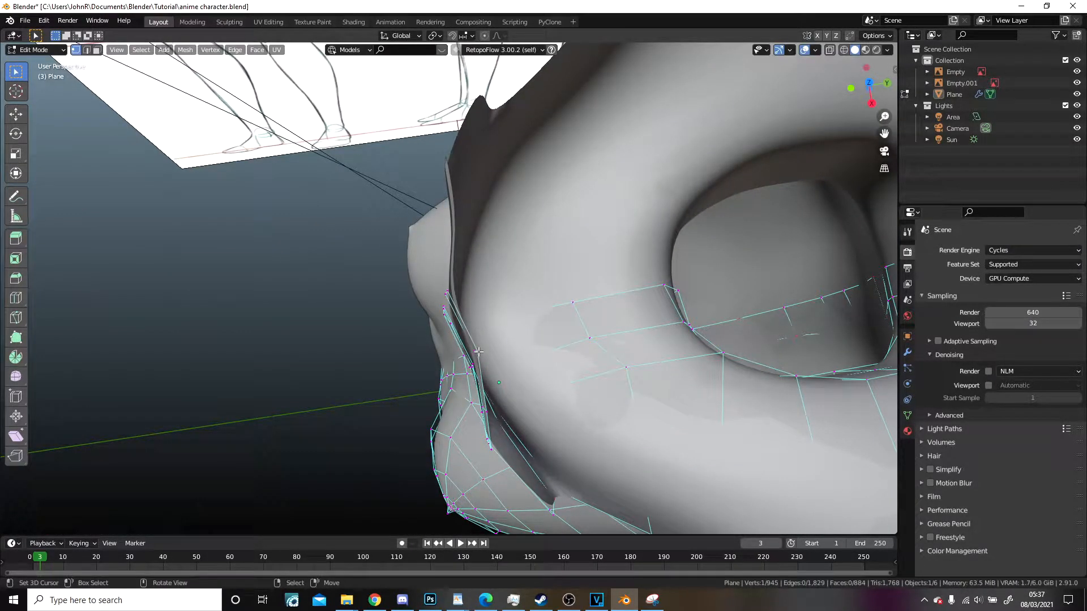
right_click(474, 350, "shift")
key("g")
left_click(481, 335)
middle_click_drag(481, 335, 520, 339)
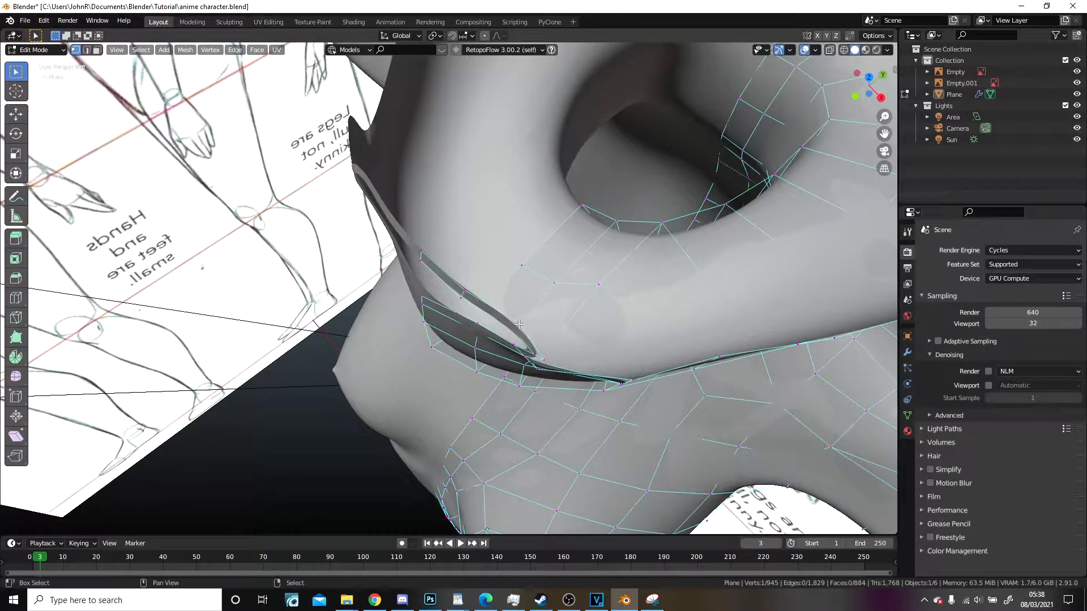
Step: Move an edge of the upper mouth strip forward in the top view to round its profile
scroll(552, 283, "down", 10)
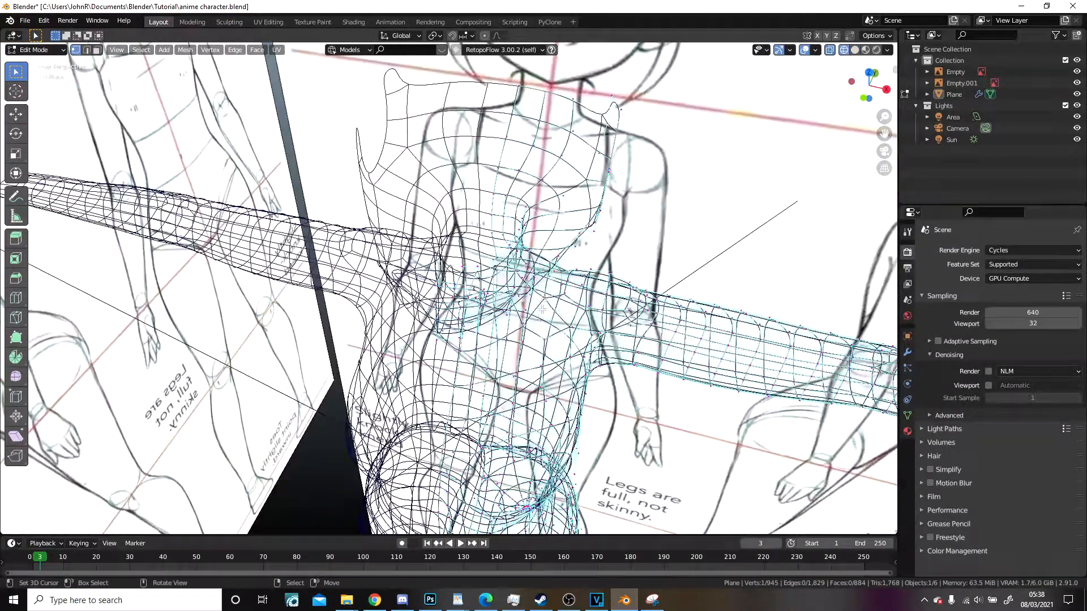
scroll(471, 288, "up", 8)
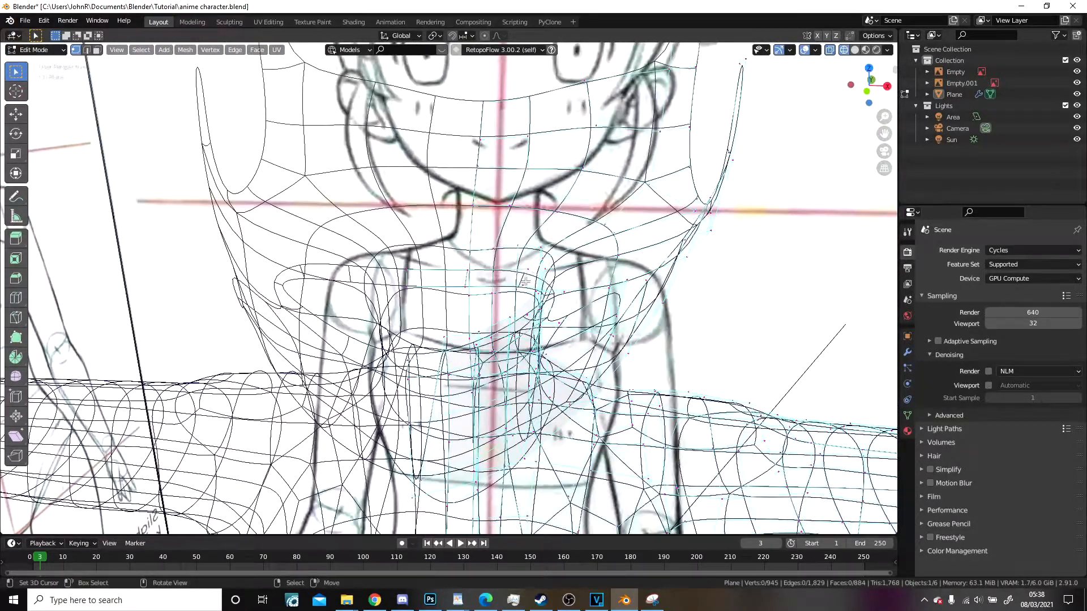
key("shift+z")
key("alt+a")
middle_click_drag(470, 266, 503, 314)
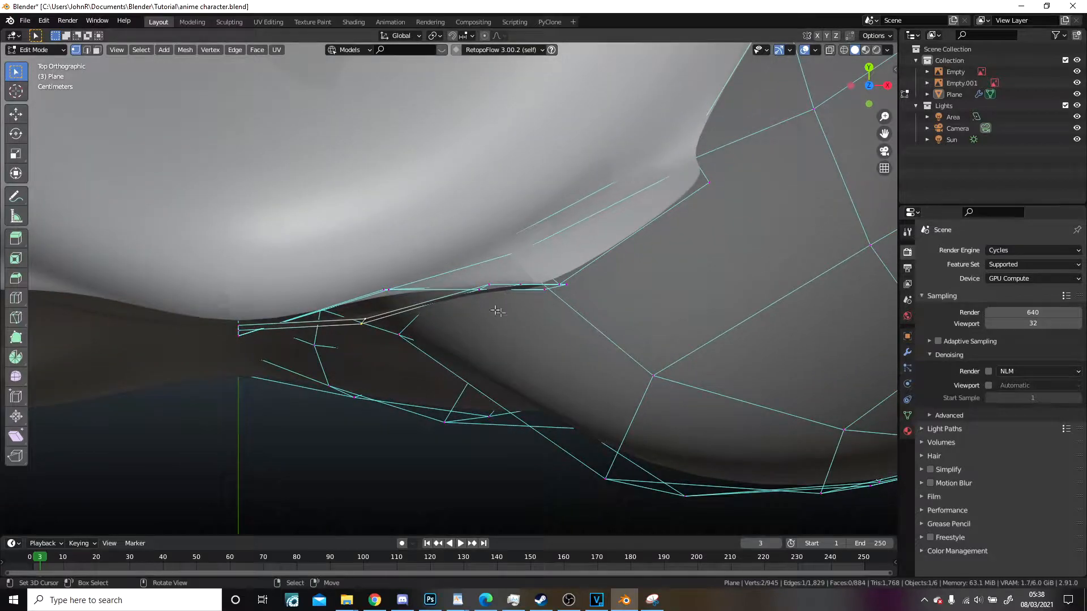
scroll(486, 284, "up", 3)
key("g")
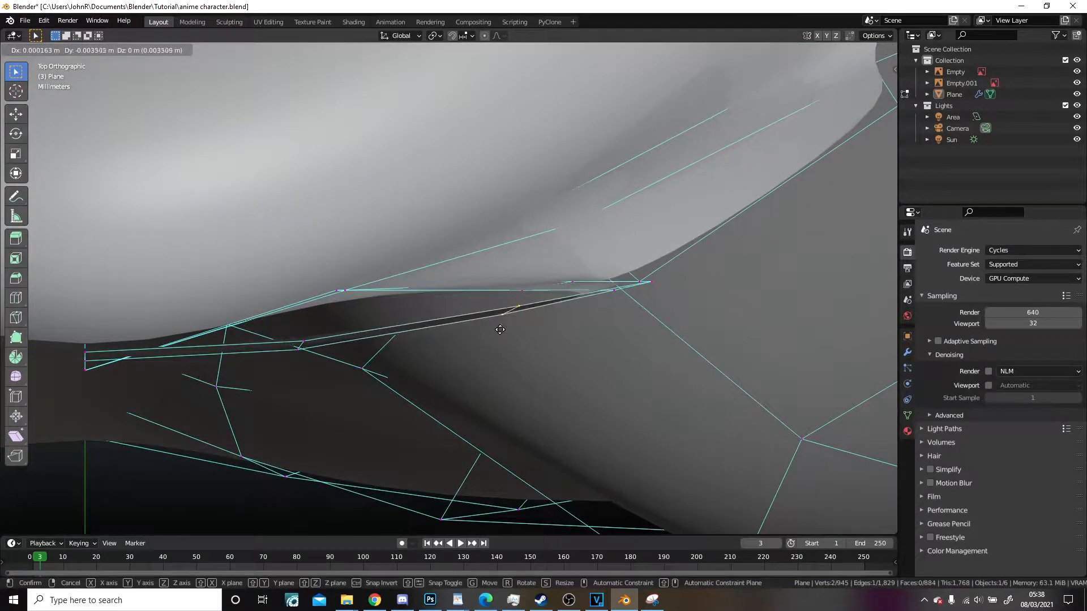
left_click(432, 343)
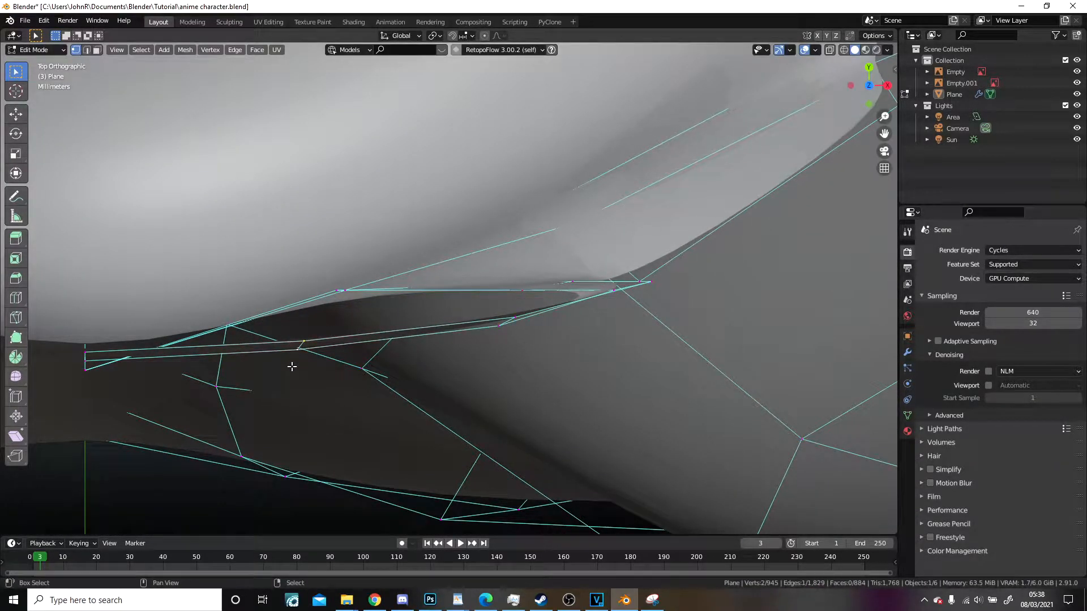
Step: Check the smoothed mouth ring and move individual vertices near the mouth corner to refine its curve
key("Tab")
middle_click_drag(294, 369, 522, 352)
key("Tab")
scroll(509, 352, "up", 3)
left_click(477, 354)
key("g")
right_click_drag(474, 356, 491, 353)
right_click_drag(500, 400, 522, 359)
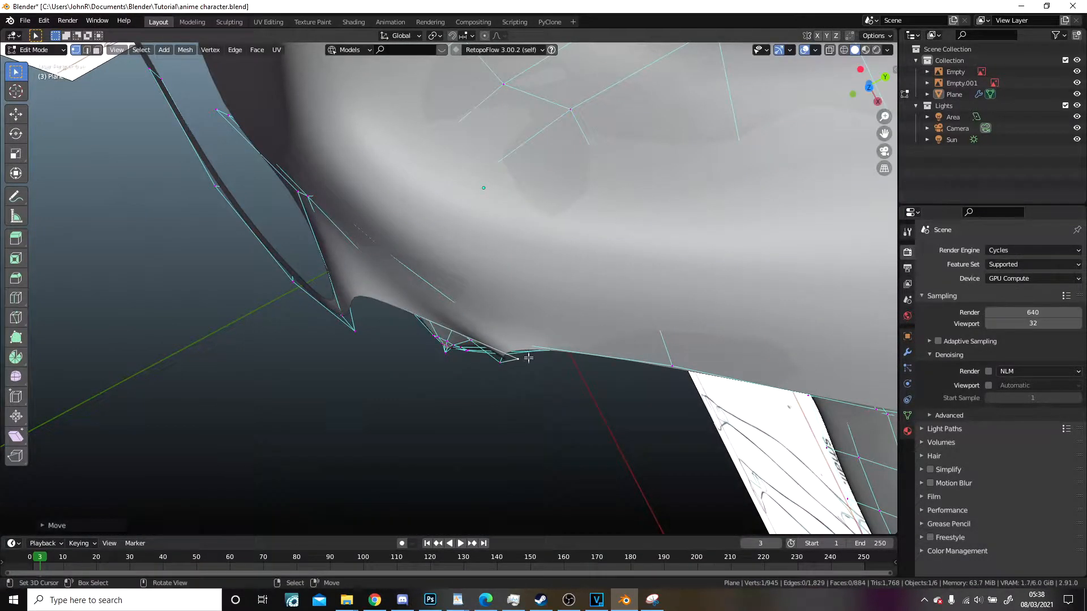
middle_click_drag(528, 358, 502, 383)
right_click_drag(507, 369, 521, 347)
Step: Slide the vertices along the cheek's upper edge downward to even out the jaw topology
middle_click_drag(521, 347, 512, 207)
middle_click_drag(441, 371, 497, 378)
scroll(497, 378, "down", 3)
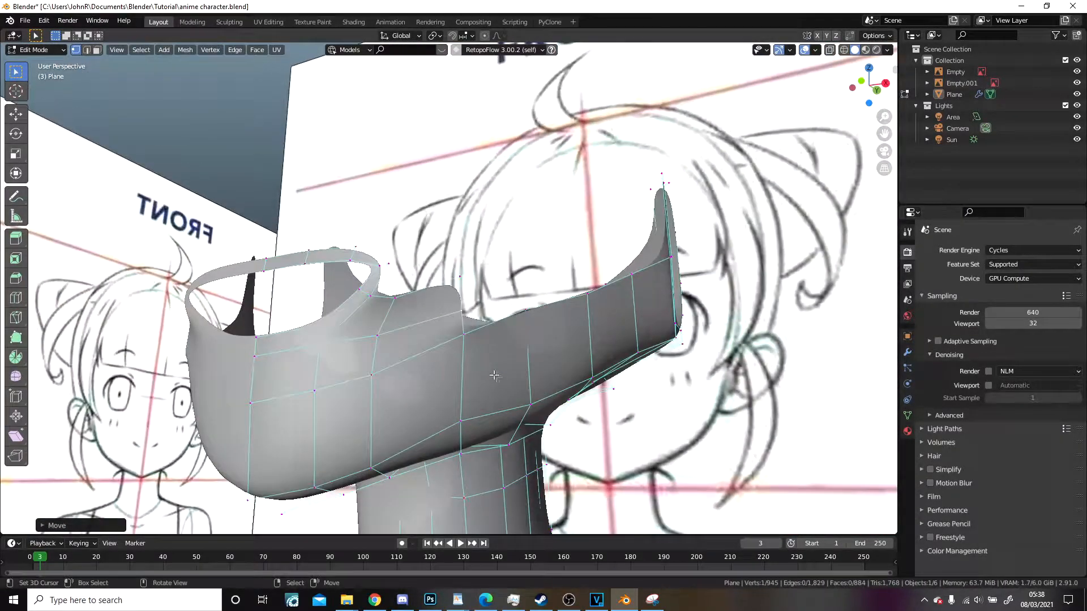
right_click(474, 335)
key("g")
key("g")
left_click(474, 357)
right_click_drag(455, 426, 457, 437)
right_click_drag(642, 276, 645, 292)
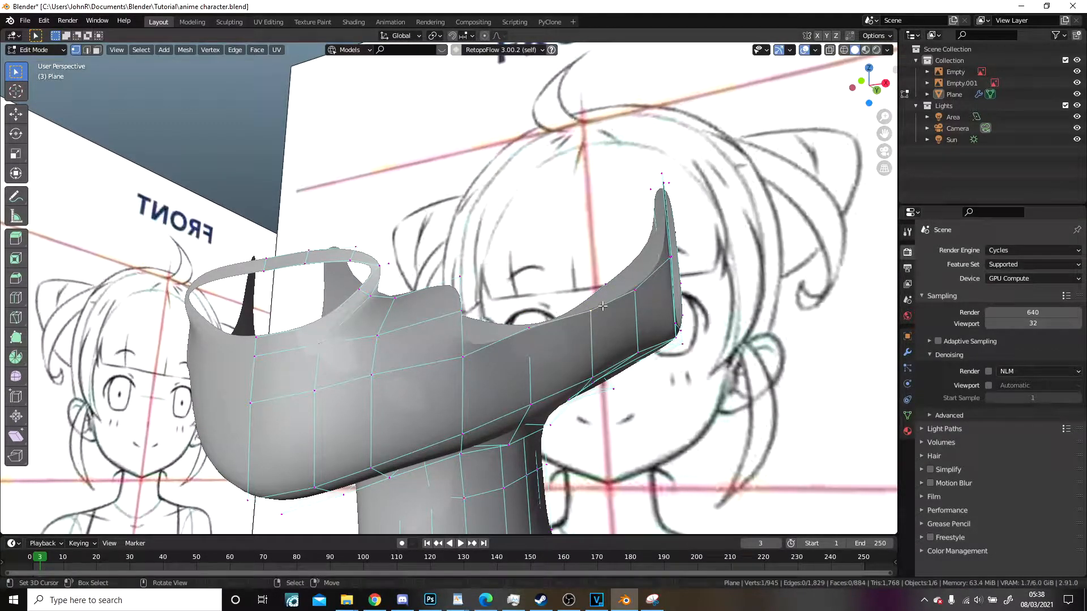
Step: Compare the mouth and jaw mesh with the front reference drawing in both solid and wireframe shading
mouse_move(602, 306)
middle_mouse_down()
mouse_move(569, 342)
mouse_move(572, 355)
middle_mouse_up()
key("KP_1")
key("Tab")
scroll(522, 322, "up", 4)
key("z")
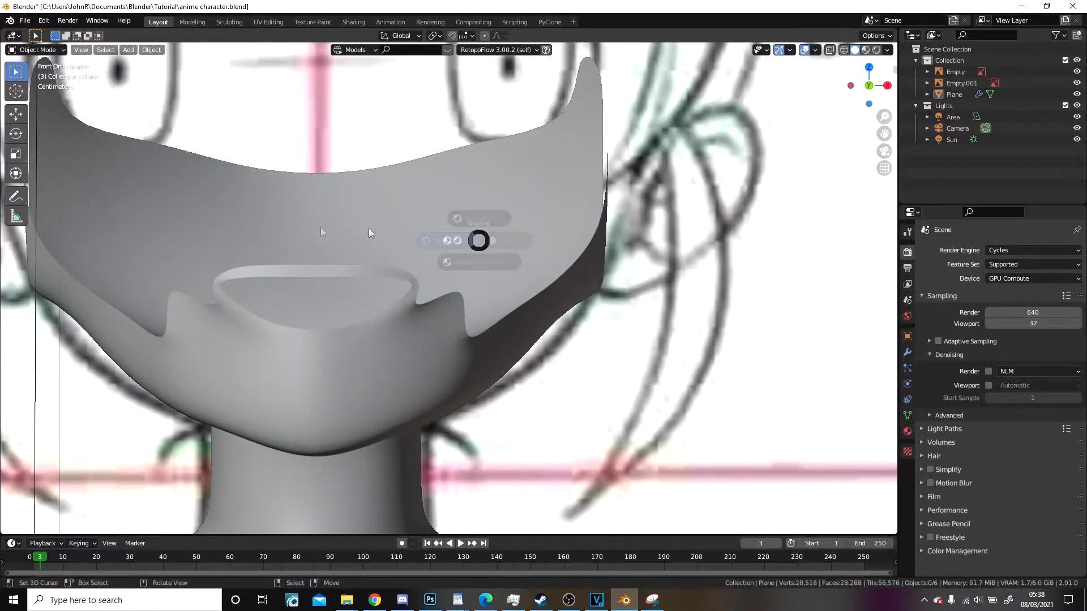
left_click(371, 234)
scroll(480, 232, "down", 3)
middle_click_drag(481, 232, 493, 296, "shift")
scroll(493, 296, "up", 4)
middle_click_drag(548, 267, 400, 343, "shift")
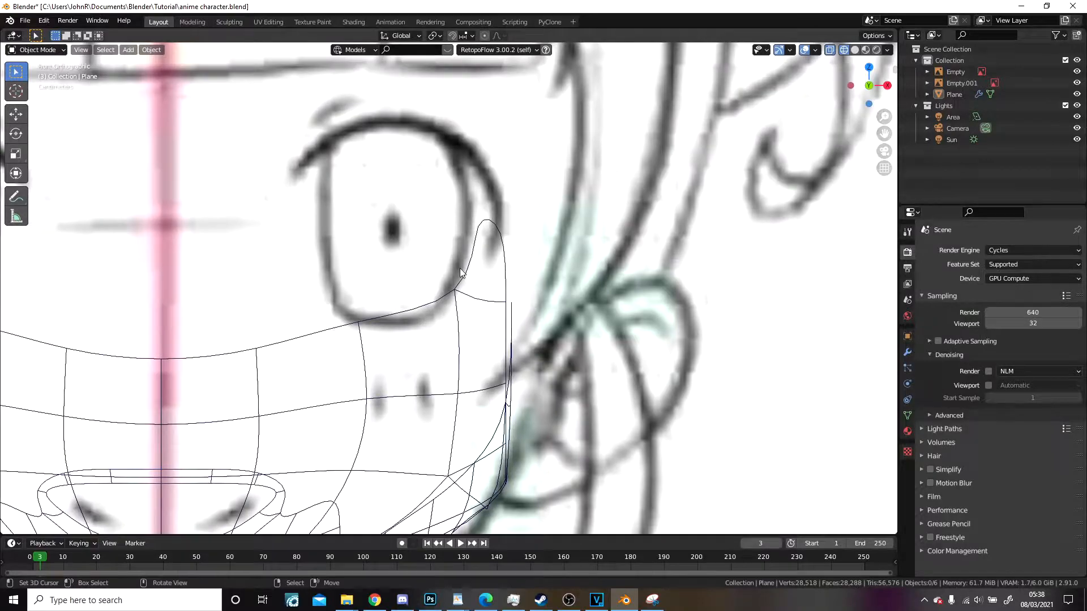
left_click(486, 289)
scroll(492, 296, "down", 3)
scroll(474, 297, "up", 5)
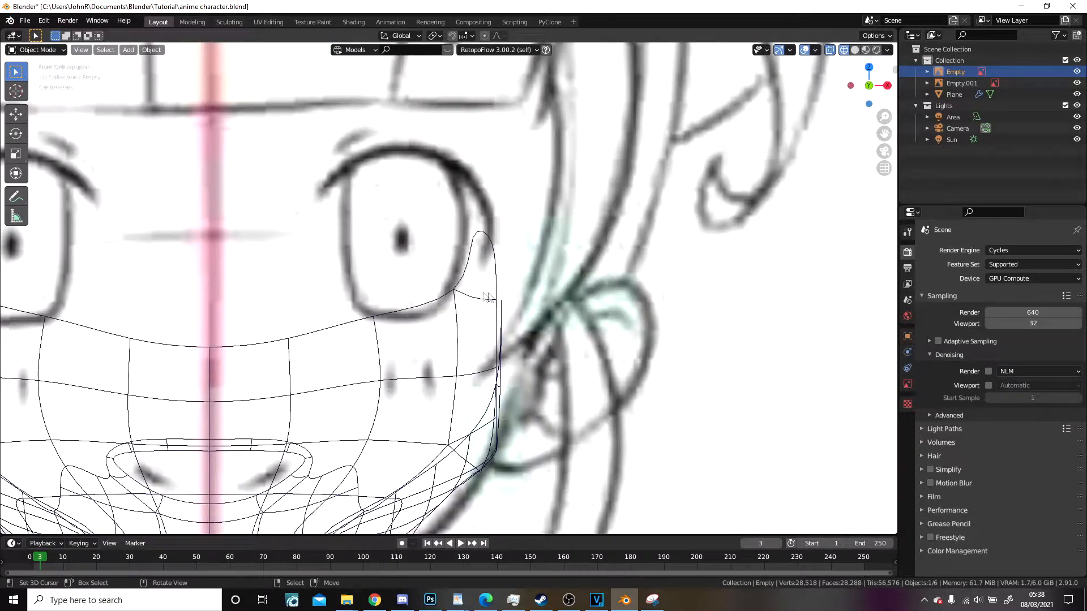
scroll(482, 293, "down", 2)
key("z")
left_click(630, 288)
mouse_move(629, 287)
middle_mouse_down()
mouse_move(541, 282)
mouse_move(565, 294)
middle_mouse_up()
Step: Return to editing the body mesh and extrude vertices beside the mouth corner, filling faces between the mouth ring and the cheek's raised edge
right_click(568, 400)
key("Tab")
middle_click_drag(568, 400, 512, 300)
key("KP_1")
scroll(506, 301, "up", 3)
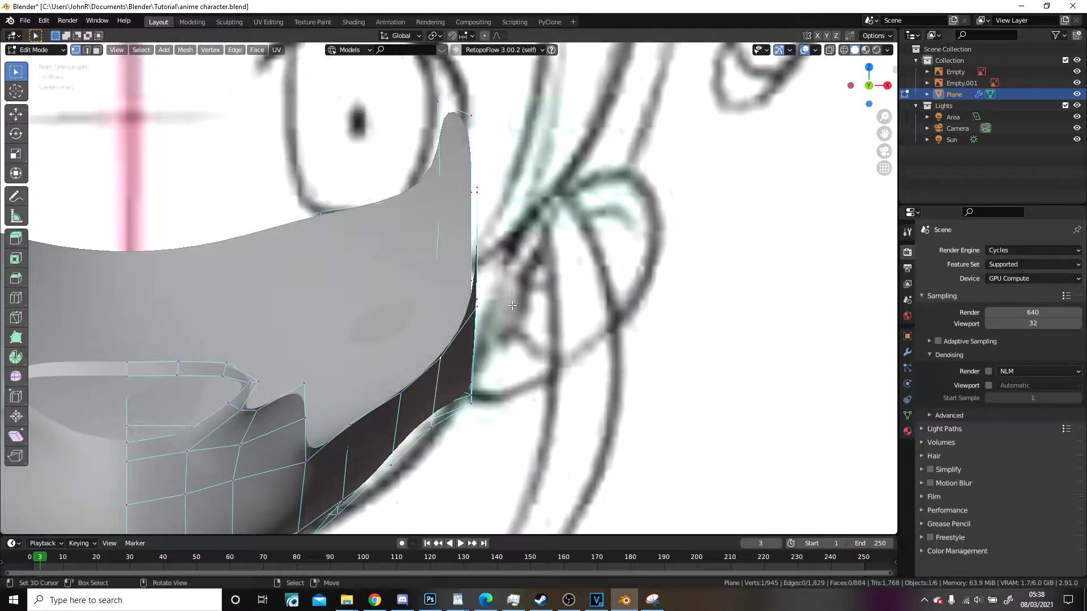
middle_click_drag(269, 428, 424, 351, "shift")
scroll(416, 361, "up", 2)
key("e")
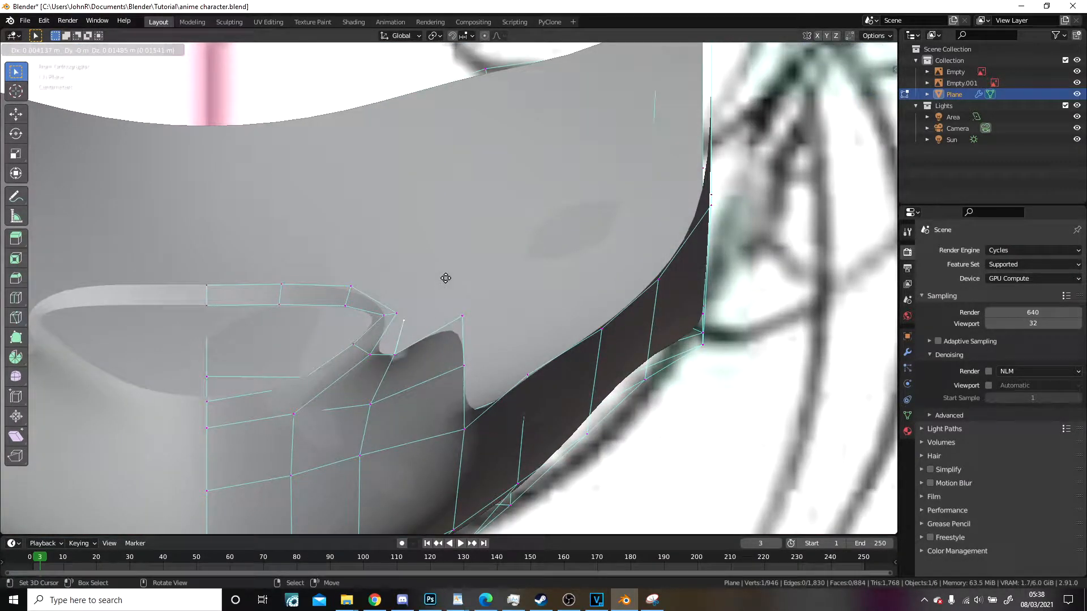
left_click(460, 267)
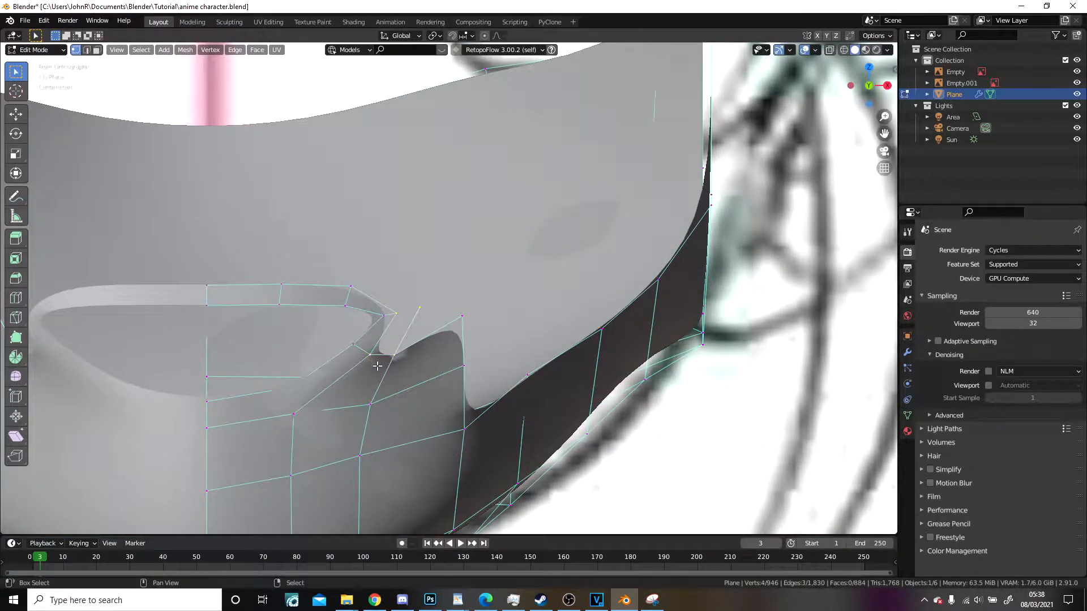
key("e")
left_click(468, 285)
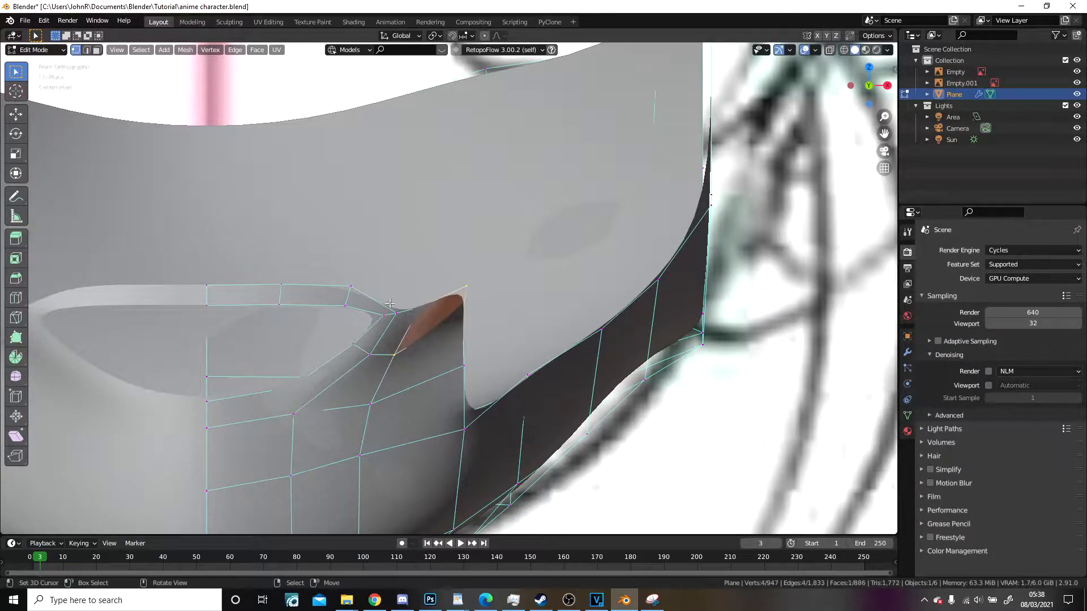
Step: Extrude two vertices outward from the mouth ring's upper corner and fill the faces down to the cheek patch
key("e")
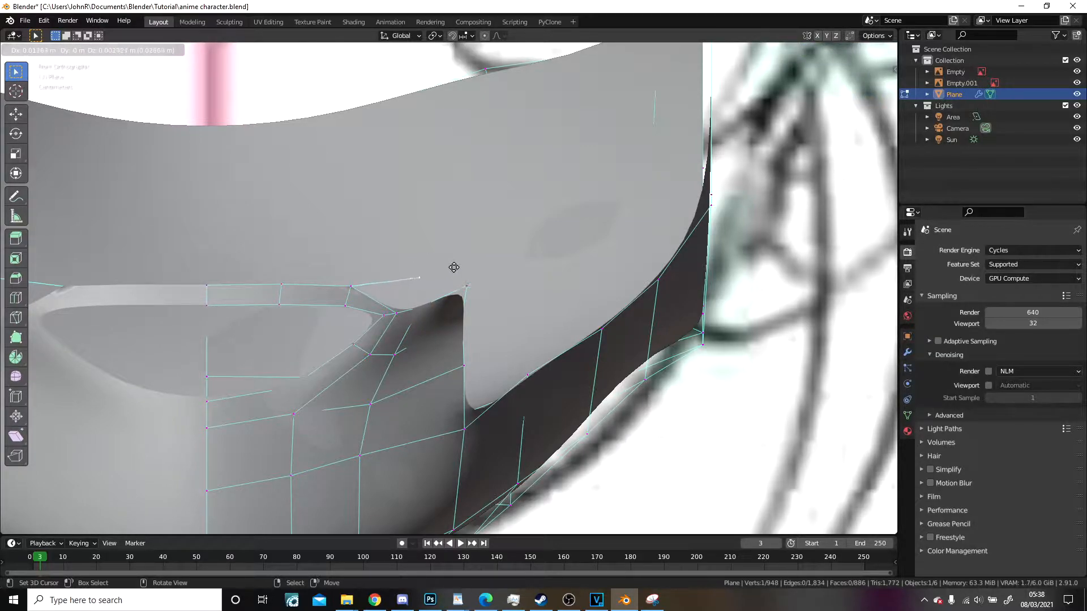
left_click(454, 267)
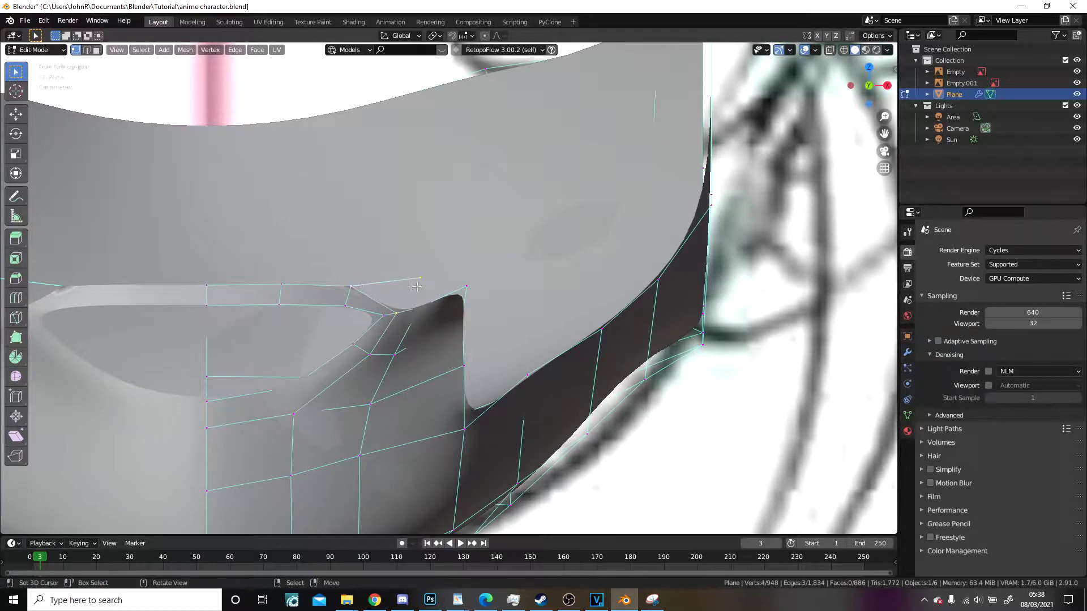
key("e")
left_click(463, 260)
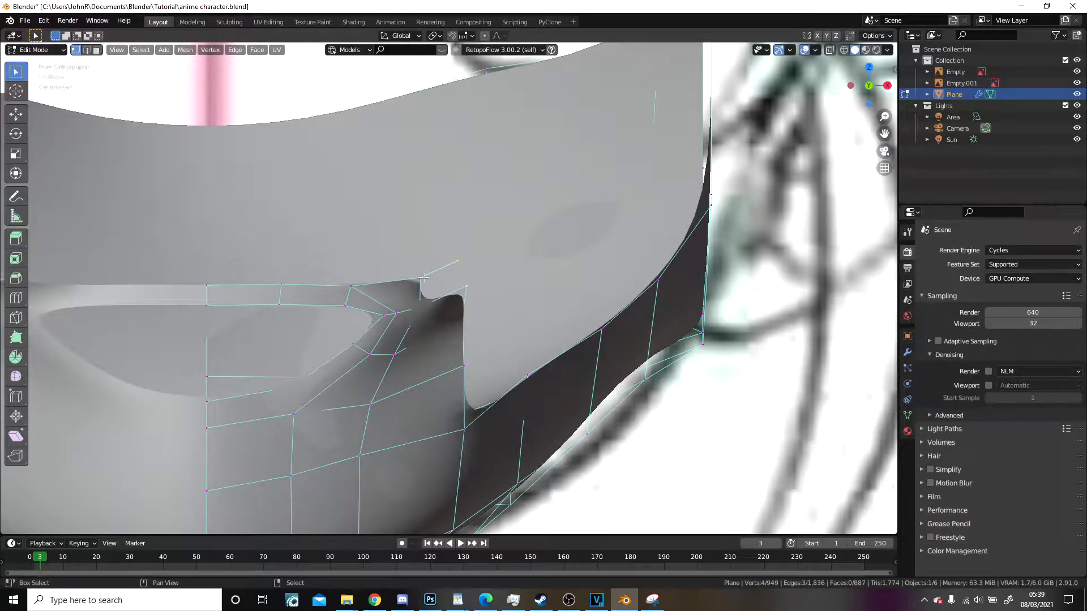
Step: Move and rotate the newly built face above the mouth corner to follow the curve of the face
middle_click_drag(461, 286, 310, 210)
key("g")
left_click(373, 190)
key("r")
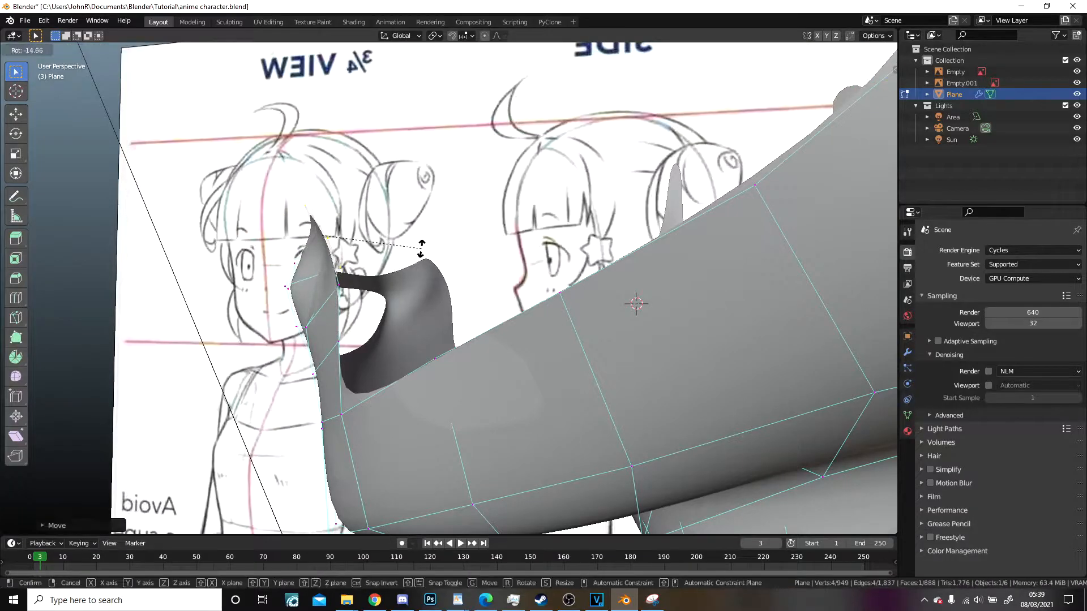
left_click(399, 286)
Step: Reposition the tip vertex of the new cheek patch to bring it in line with the surrounding surface
middle_click_drag(399, 286, 570, 287)
left_click(581, 206)
key("g")
left_click(573, 213)
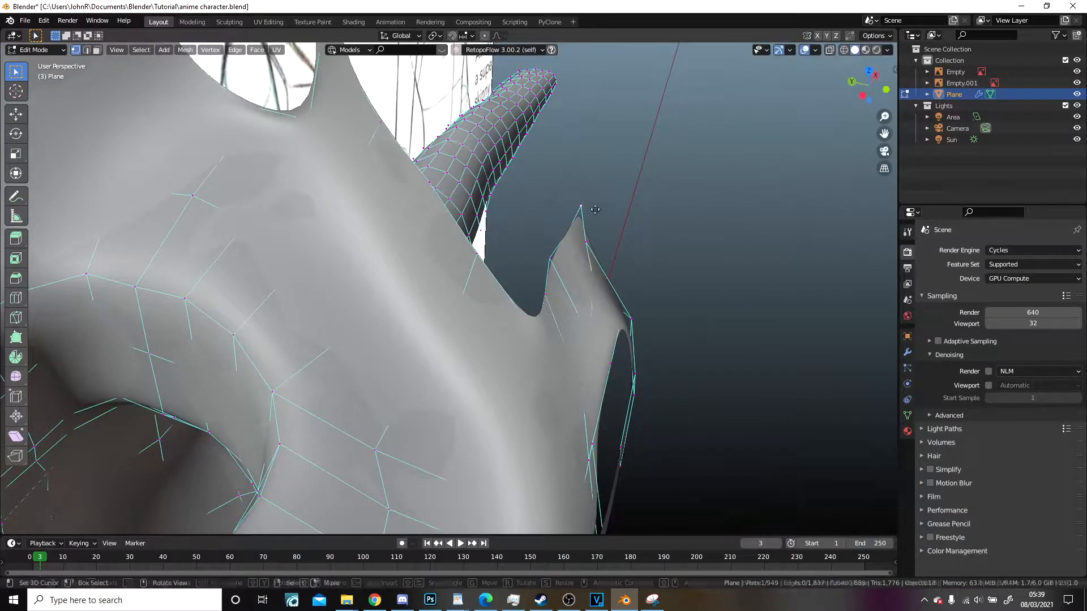
key("g")
left_click(567, 212)
middle_click_drag(567, 212, 556, 381)
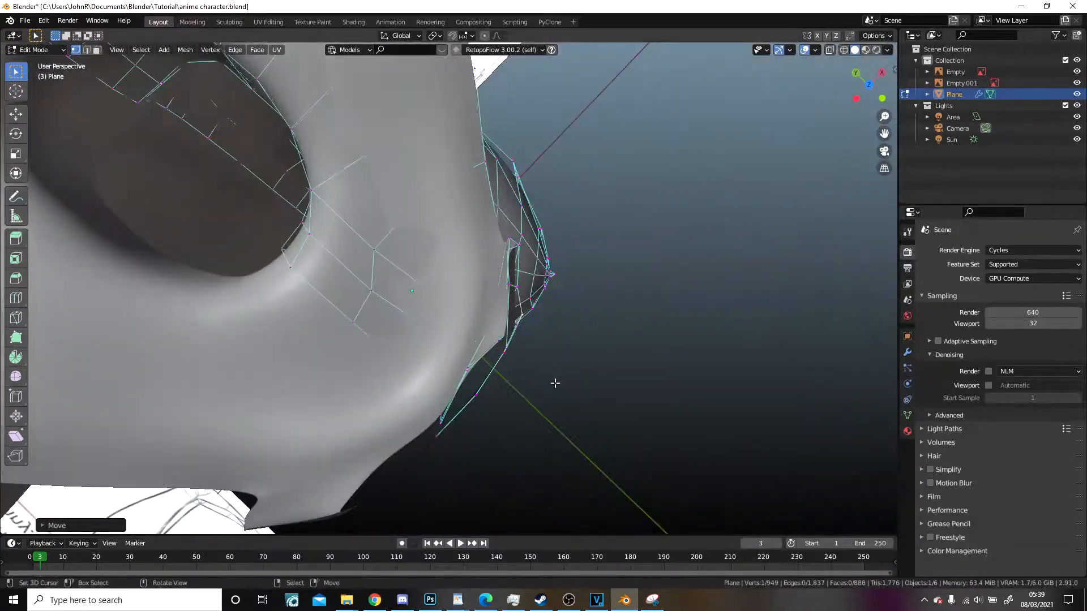
key("g")
left_click(538, 378)
Step: Enable proportional editing and shift the vertices around the mouth corner with a smooth falloff
middle_click_drag(618, 396, 602, 353)
key("o")
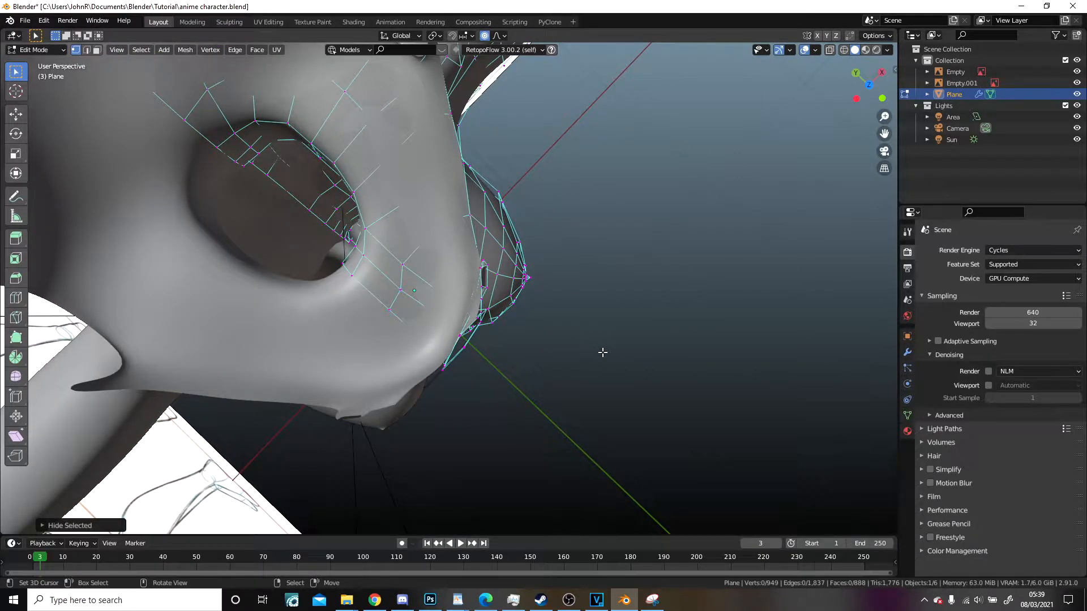
key("g")
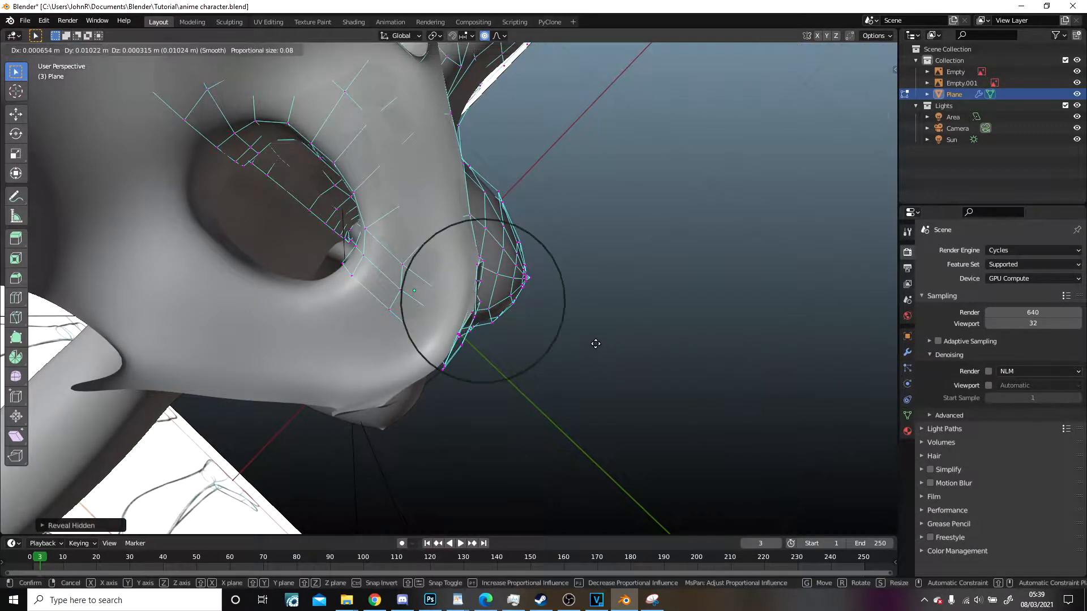
left_click(589, 342)
Step: Move individual vertices in the side profile of the mouth corner to round its contour
middle_click_drag(590, 342, 405, 264)
scroll(405, 264, "up", 5)
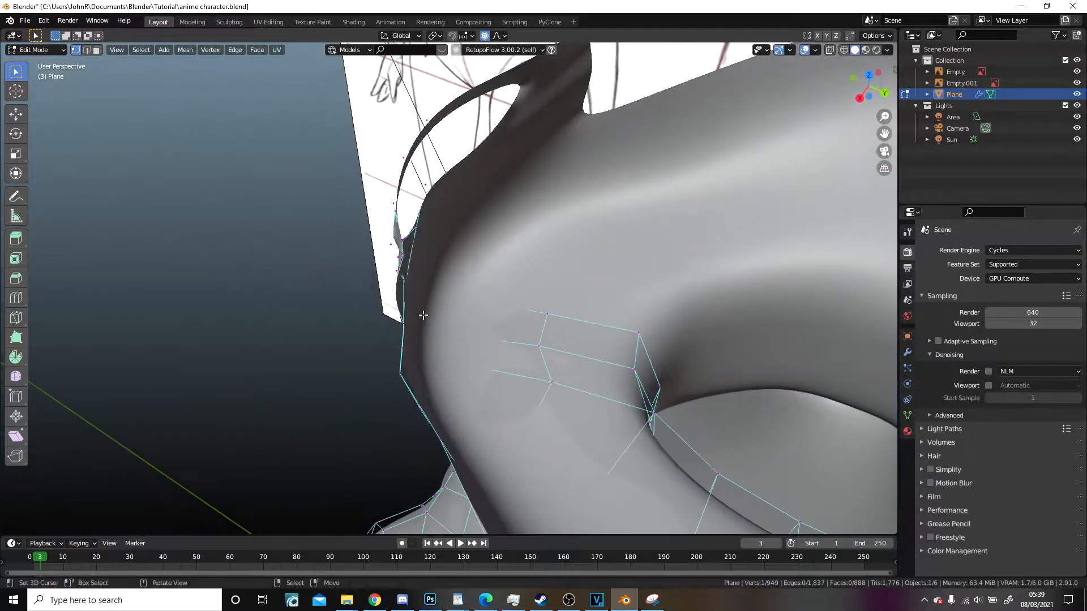
key("g")
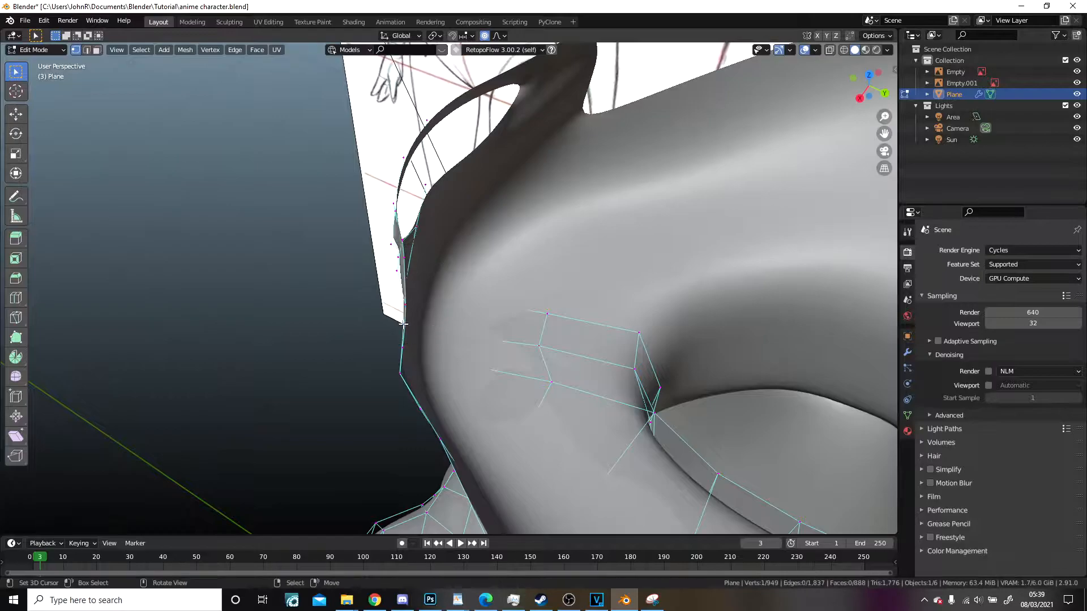
left_click(404, 391)
middle_click_drag(408, 395, 491, 302)
right_click(420, 282)
middle_click_drag(422, 283, 372, 383)
key("g")
left_click(523, 374)
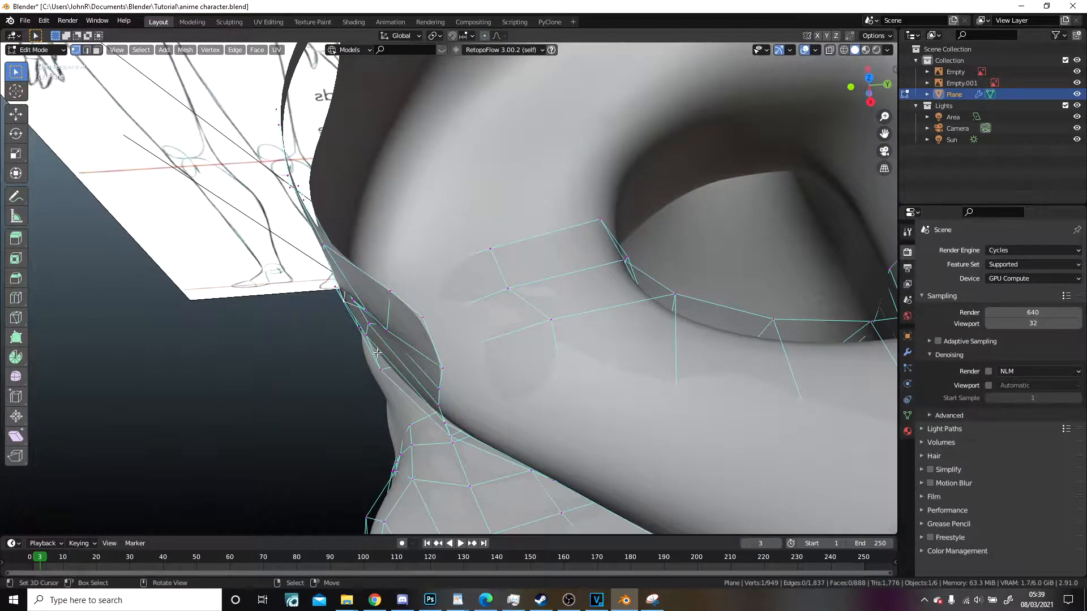
Step: Adjust further vertices between the mouth ring and the cheek patch to smooth the transition
key("g")
left_click(410, 346)
middle_click_drag(409, 347, 524, 266)
key("g")
left_click(496, 377)
scroll(375, 265, "down", 1)
scroll(549, 267, "down", 5)
scroll(536, 267, "up", 3)
scroll(512, 325, "up", 4)
key("g")
left_click(637, 390)
Step: Lower the middle face of the mouth ring's upper strip in front-view wireframe using proportional editing
scroll(547, 334, "down", 3)
scroll(570, 308, "up", 2)
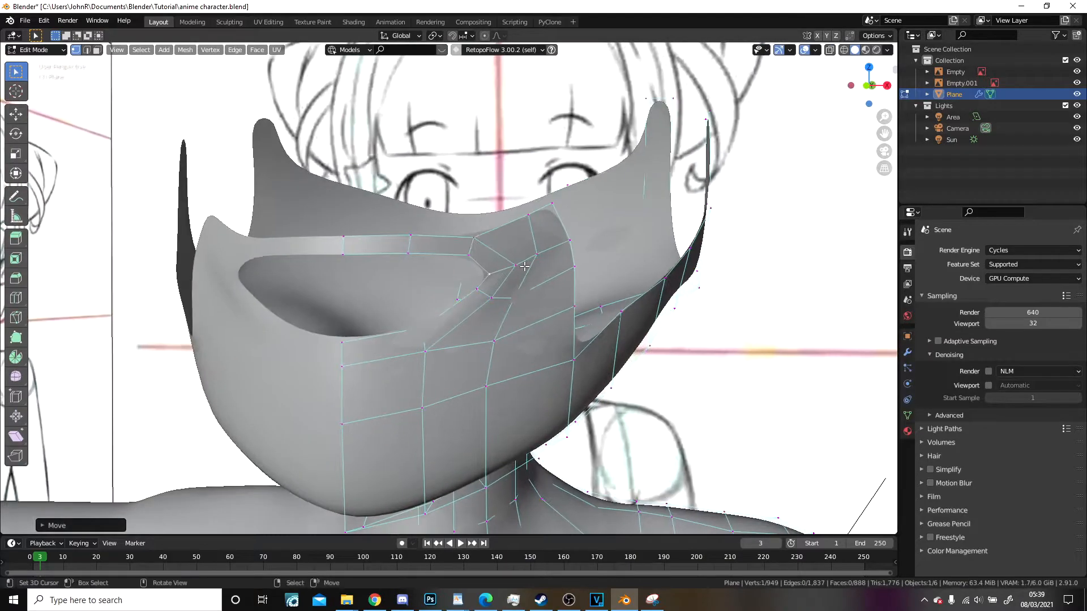
scroll(423, 331, "down", 2)
key("KP_1")
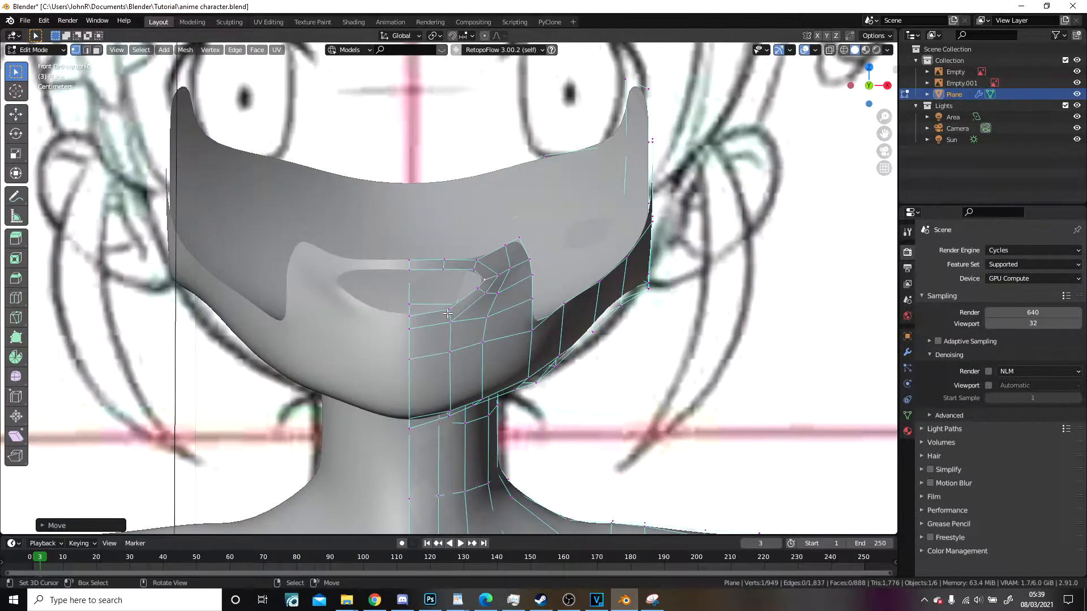
left_click(405, 270)
key("z")
left_click(526, 322)
key("z")
left_click(475, 301)
scroll(447, 300, "up", 2)
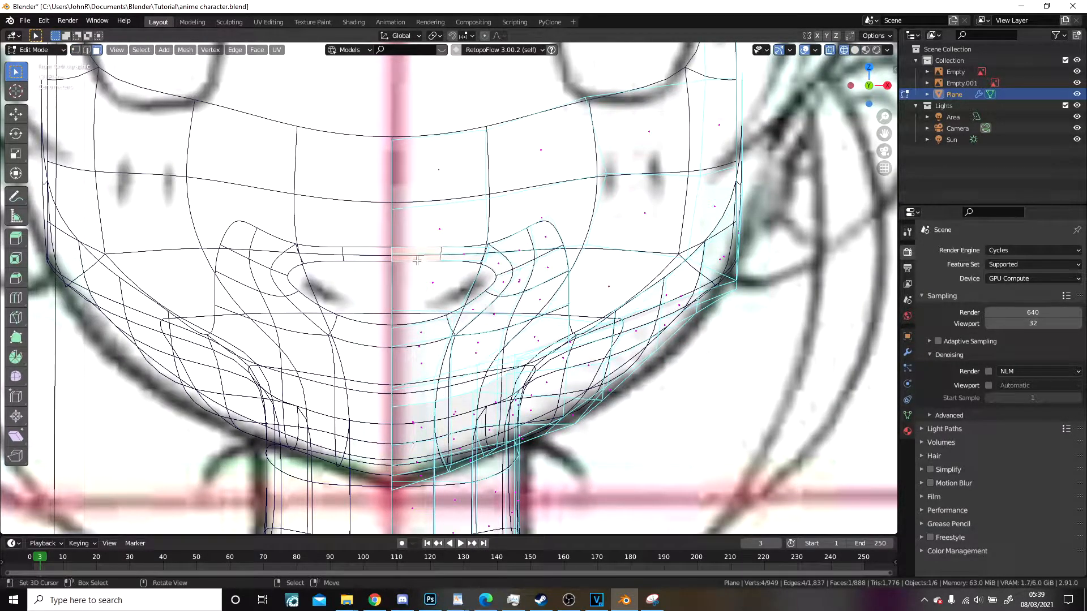
key("g")
scroll(417, 281, "down", 5)
left_click(417, 297)
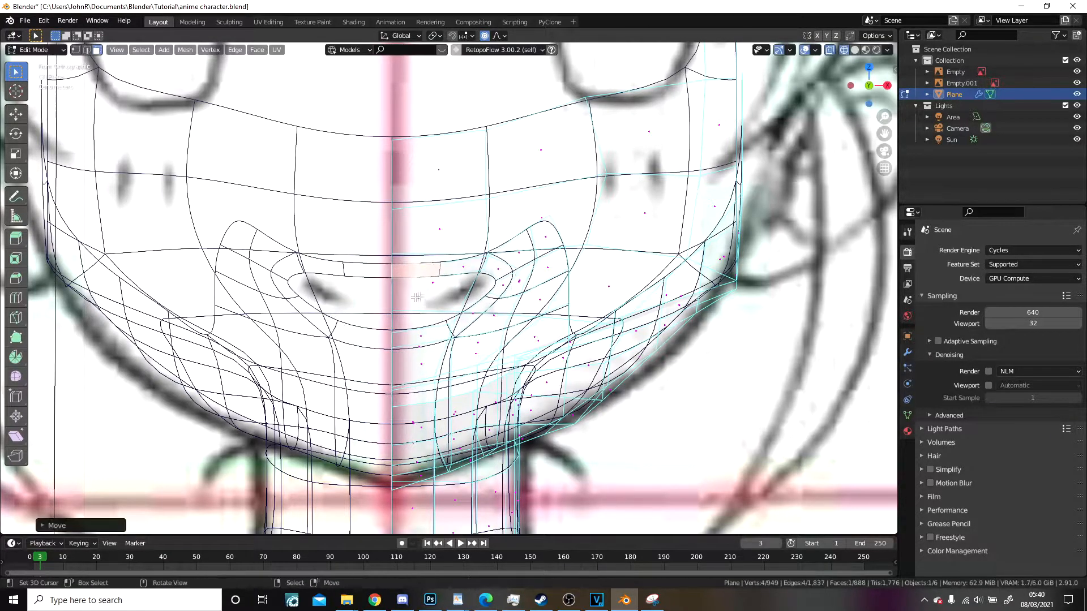
Step: Reposition the cheek patch's upper corner face and its outer vertices with proportional editing
key("g")
left_click(567, 236)
key("z")
left_click(707, 240)
middle_click_drag(707, 240, 298, 180)
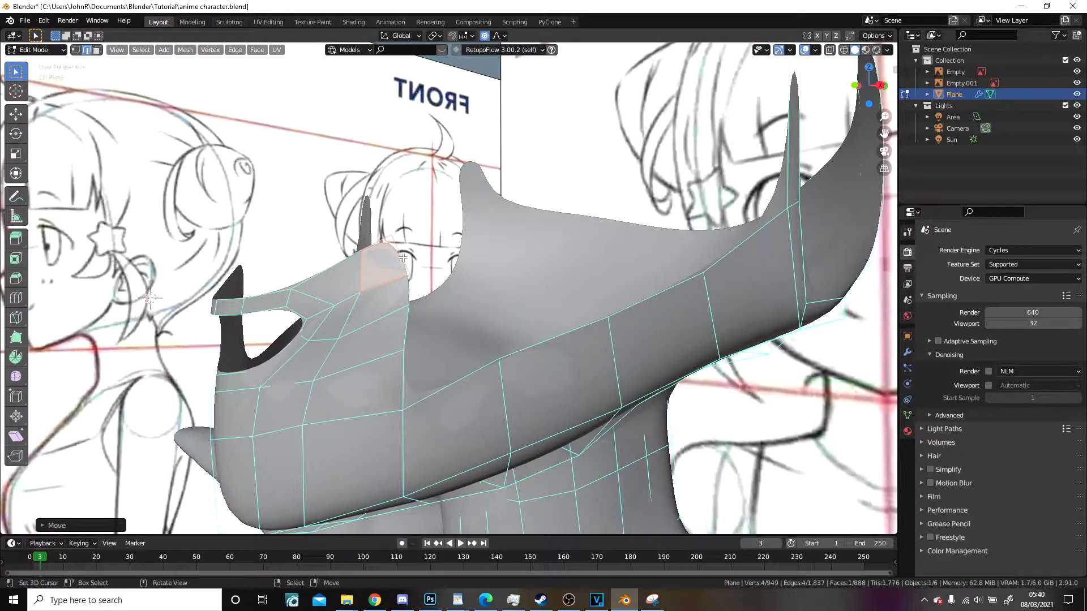
scroll(374, 275, "up", 1)
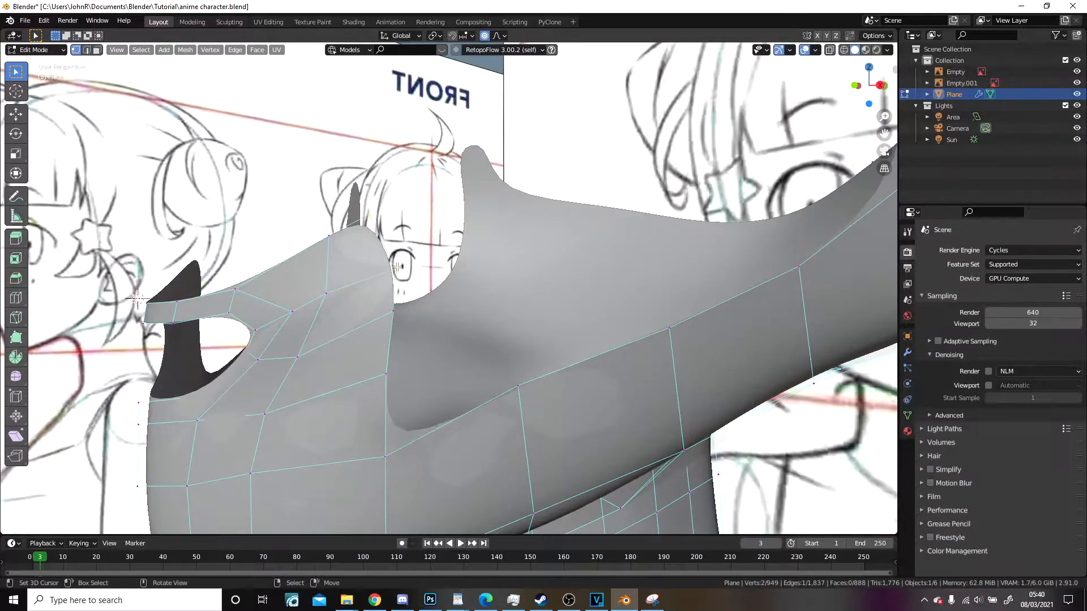
key("g")
left_click(474, 311)
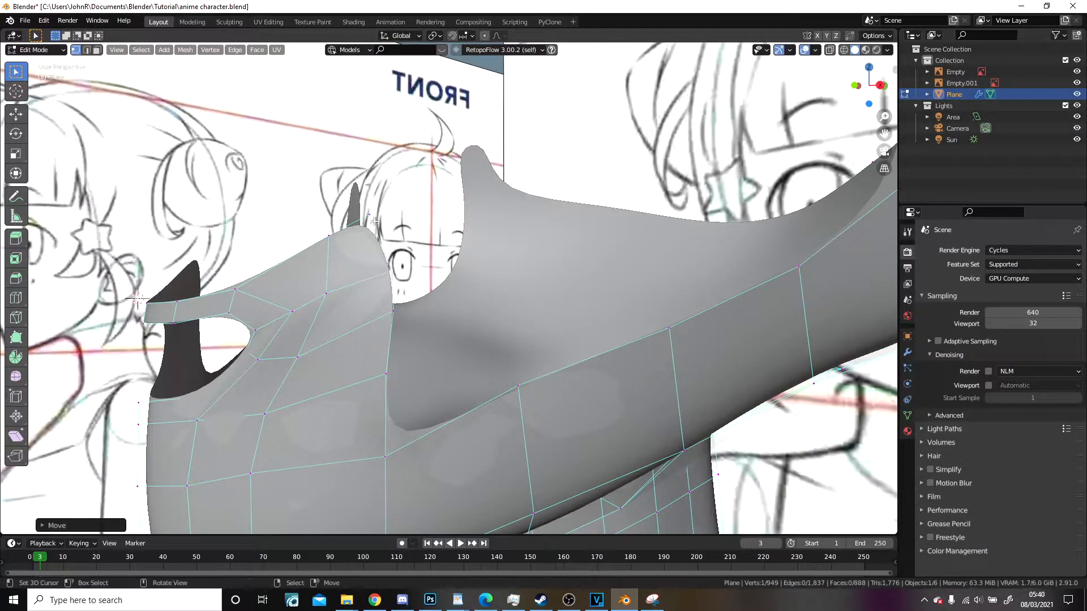
Step: Move single vertices along the cheek patch's open rear edge to even out their spacing
mouse_move(368, 200)
middle_mouse_down()
mouse_move(292, 288)
mouse_move(363, 262)
middle_mouse_up()
right_click_drag(494, 219, 485, 221)
mouse_move(516, 169)
right_mouse_down()
mouse_move(504, 171)
mouse_move(496, 139)
mouse_move(510, 165)
mouse_move(498, 166)
right_mouse_up()
mouse_move(393, 175)
middle_mouse_down()
mouse_move(505, 142)
mouse_move(469, 137)
middle_mouse_up()
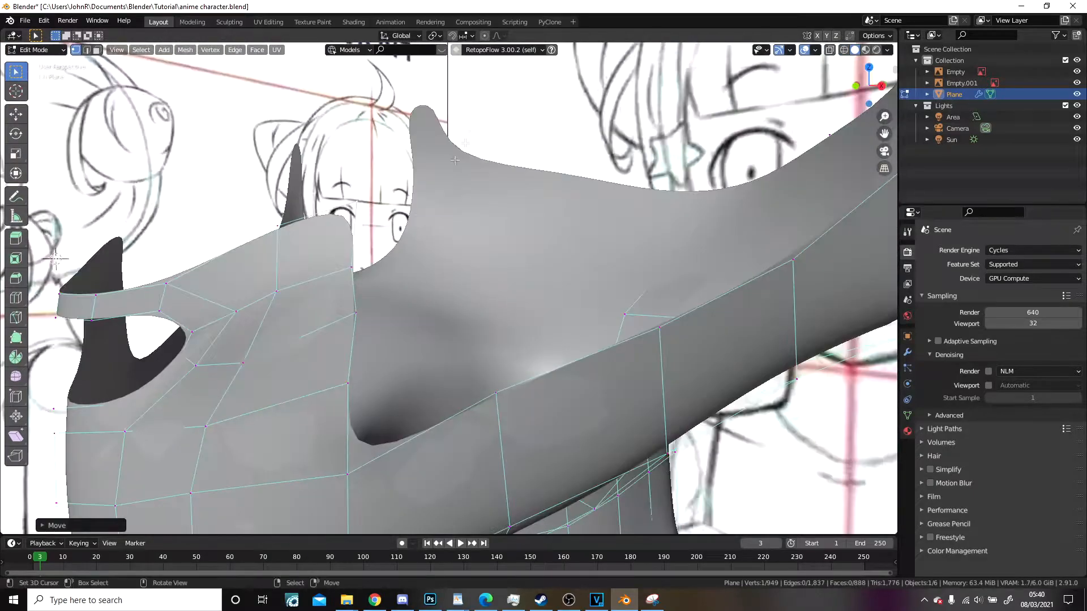
right_click_drag(360, 314, 357, 325)
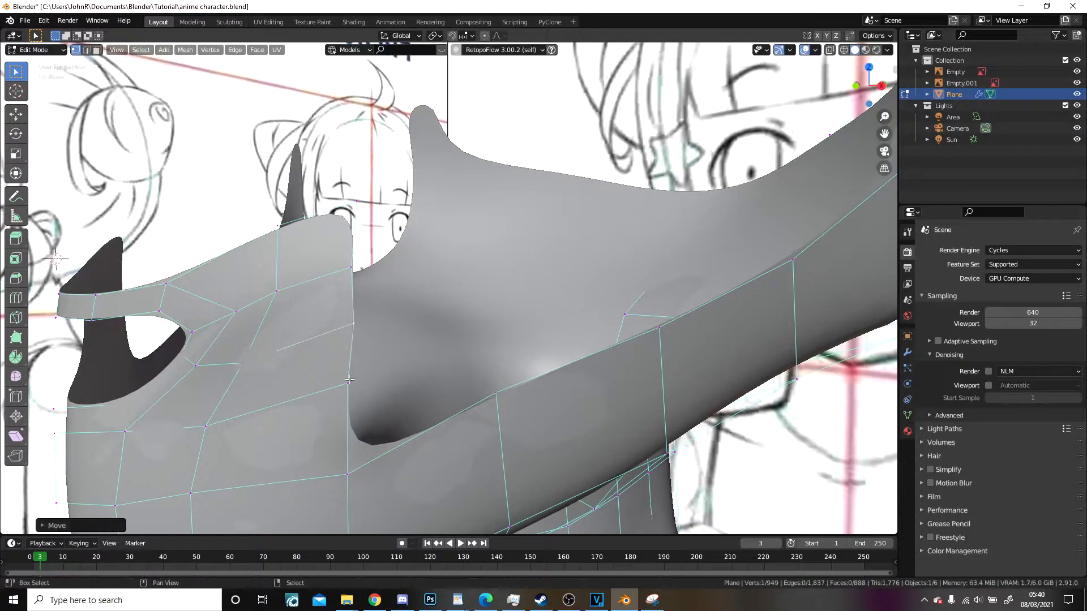
Step: Extrude the cheek's open rear edge backward in three sections, rotating it to follow the jaw's direction
middle_click_drag(352, 199, 286, 183, "shift")
key("e")
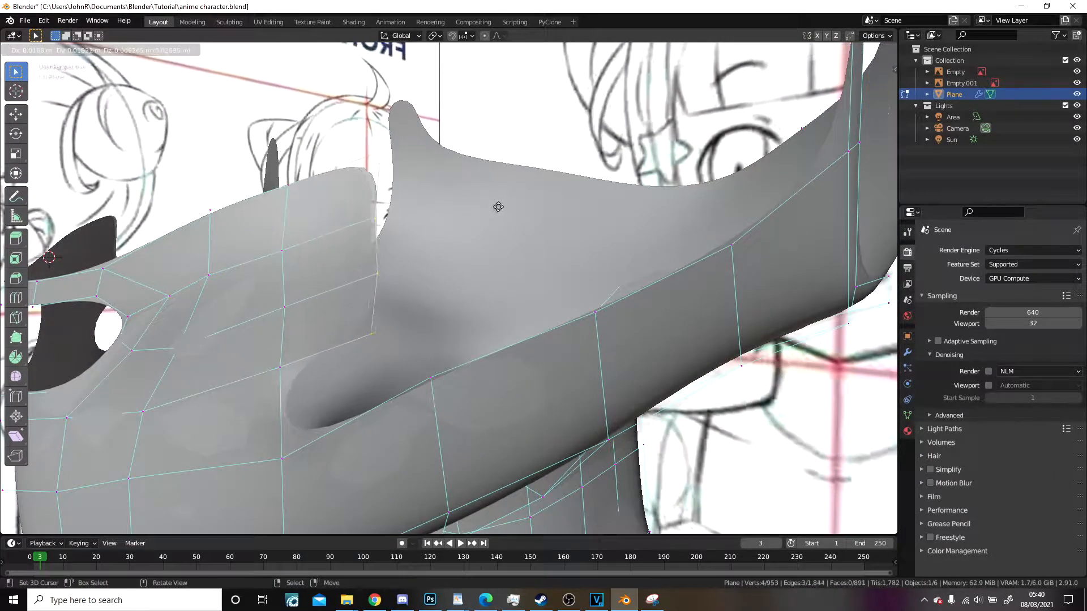
left_click(541, 188)
middle_click_drag(540, 189, 409, 249)
key("e")
left_click(538, 209)
key("r")
left_click(552, 193)
middle_click_drag(550, 194, 383, 280, "shift")
key("e")
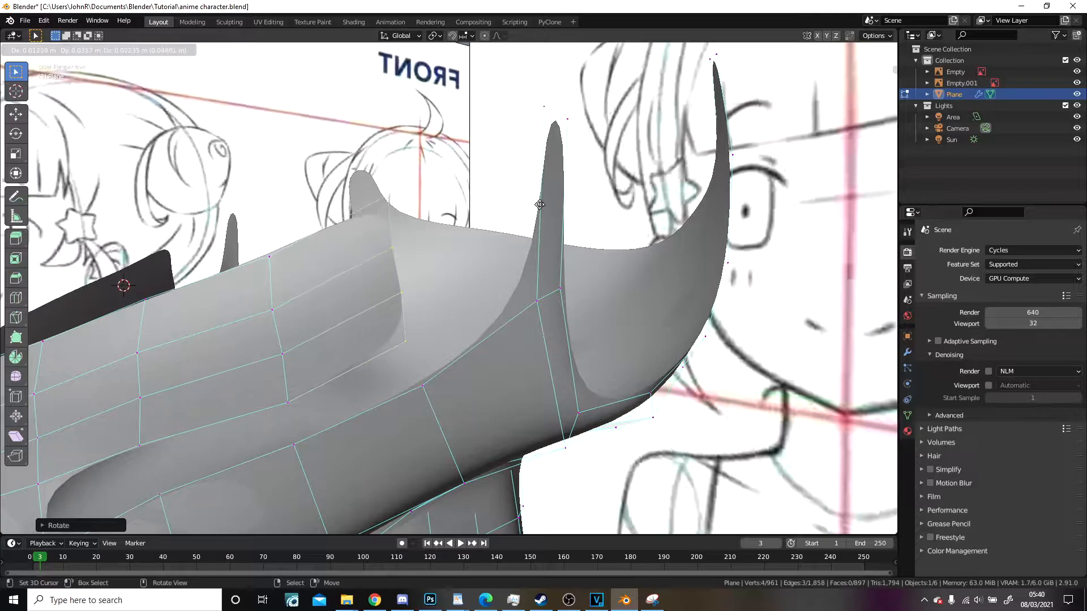
left_click(543, 203)
Step: Fill the gap between the extruded cheek strip and the jaw with faces, and check the smoothed shape
scroll(530, 216, "down", 3)
middle_click_drag(577, 228, 348, 353)
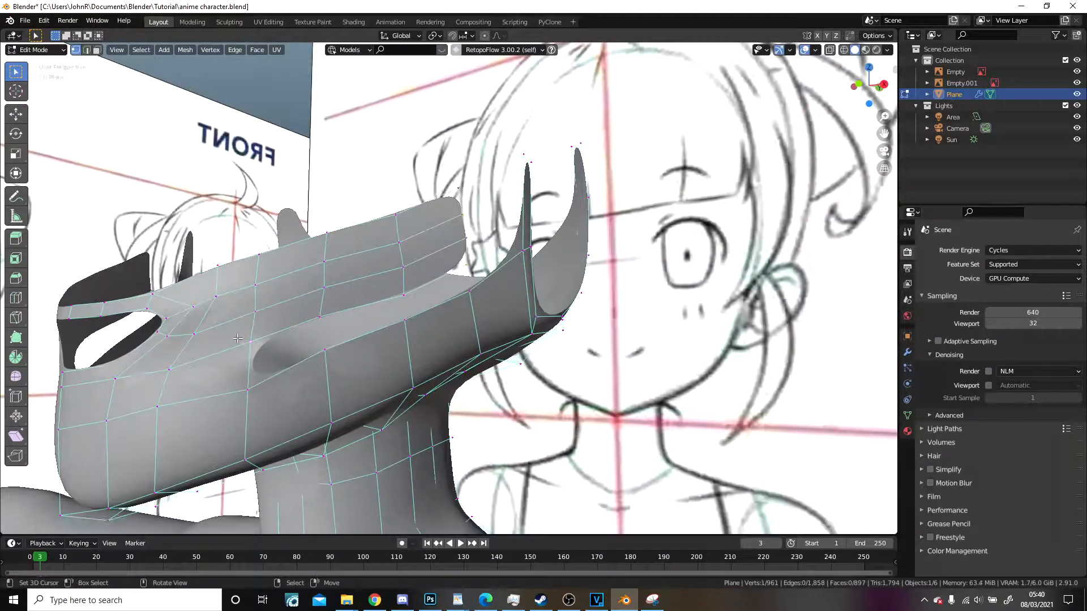
middle_click_drag(332, 311, 490, 328)
scroll(441, 320, "down", 6)
key("Tab")
scroll(510, 327, "up", 4)
scroll(490, 324, "up", 3)
key("Tab")
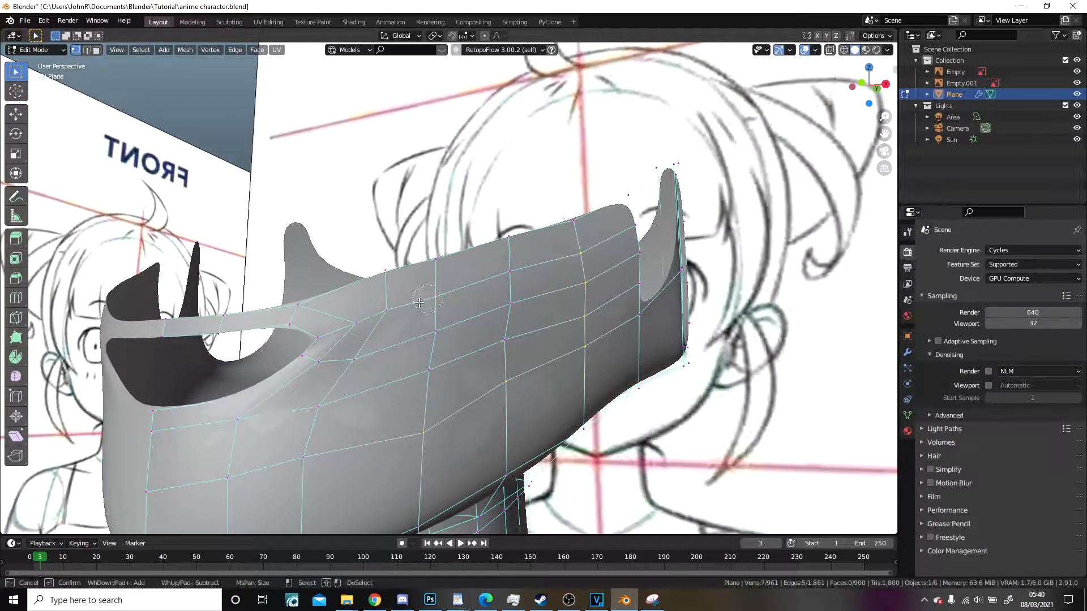
Step: Select the inner cheek vertices, check the shape from several angles, and apply Smooth Vertices repeatedly to relax them
mouse_move(541, 279)
left_mouse_down()
mouse_move(490, 368)
mouse_move(426, 373)
left_mouse_up()
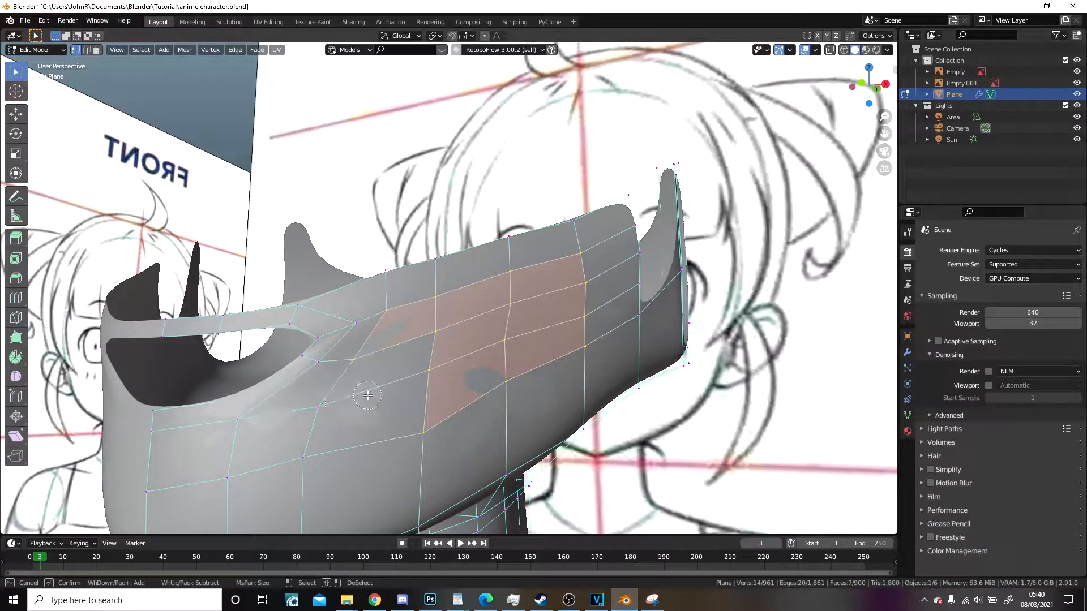
key("Escape")
scroll(390, 385, "down", 5)
middle_click_drag(390, 385, 497, 380)
key("z")
left_click(406, 308)
scroll(406, 308, "down", 4)
middle_click_drag(405, 308, 578, 393)
key("z")
left_click(764, 392)
mouse_move(764, 391)
middle_mouse_down()
mouse_move(503, 287)
mouse_move(453, 295)
middle_mouse_up()
scroll(503, 287, "up", 5)
right_click(453, 294)
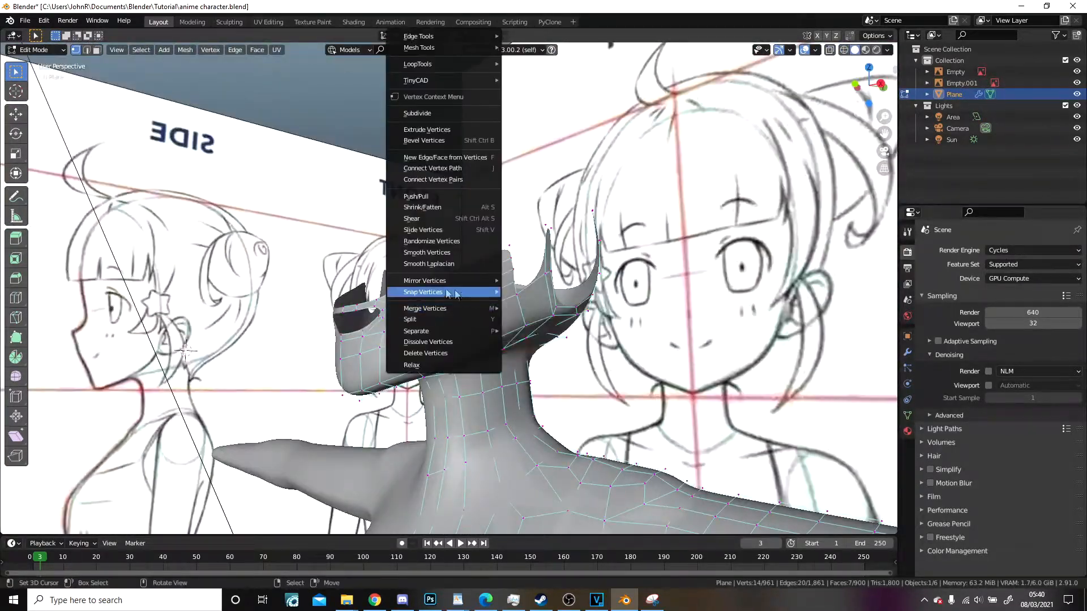
left_click(447, 253)
scroll(657, 294, "up", 2)
right_click(657, 294)
left_click(657, 293)
right_click(657, 294)
left_click(657, 294)
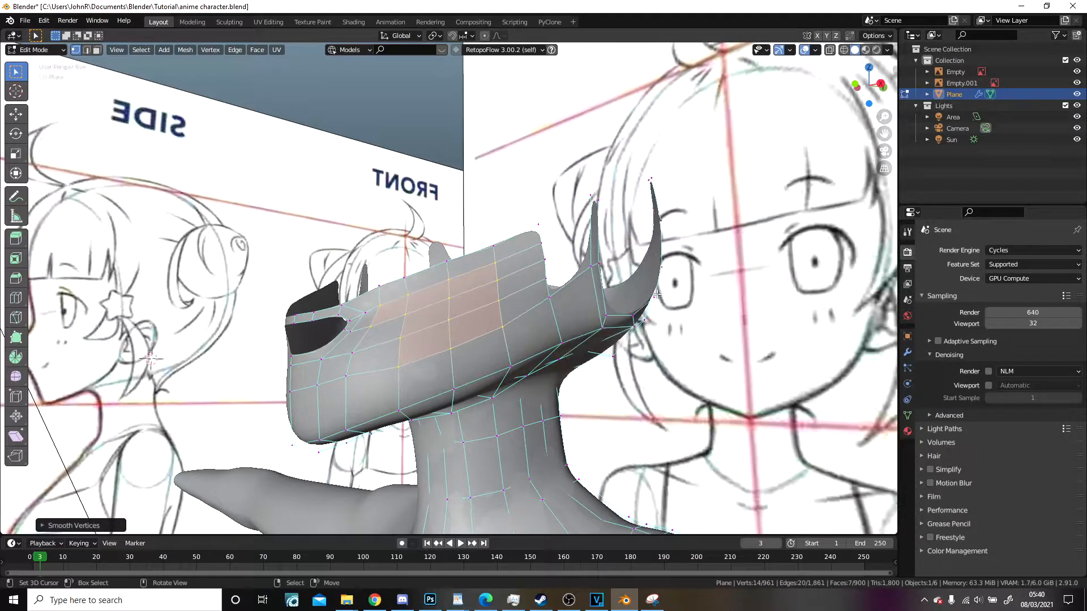
Step: Slide the upper jaw vertex behind the cheek strip along its edge to even out the topology
right_click(562, 301)
key("KP_Decimal")
scroll(484, 299, "up", 3)
key("g")
key("g")
left_click(480, 310)
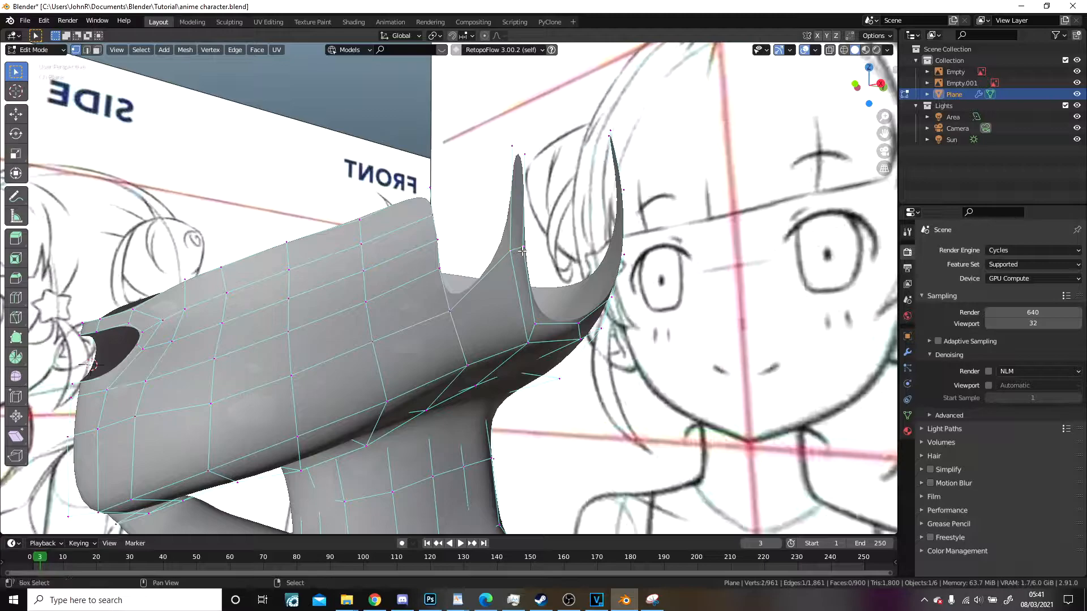
Step: Slide the vertices behind the cheek strip and on its rear edge along their edges to even out the spacing
key("g")
key("g")
left_click(531, 286)
right_click(440, 272)
key("KP_Decimal")
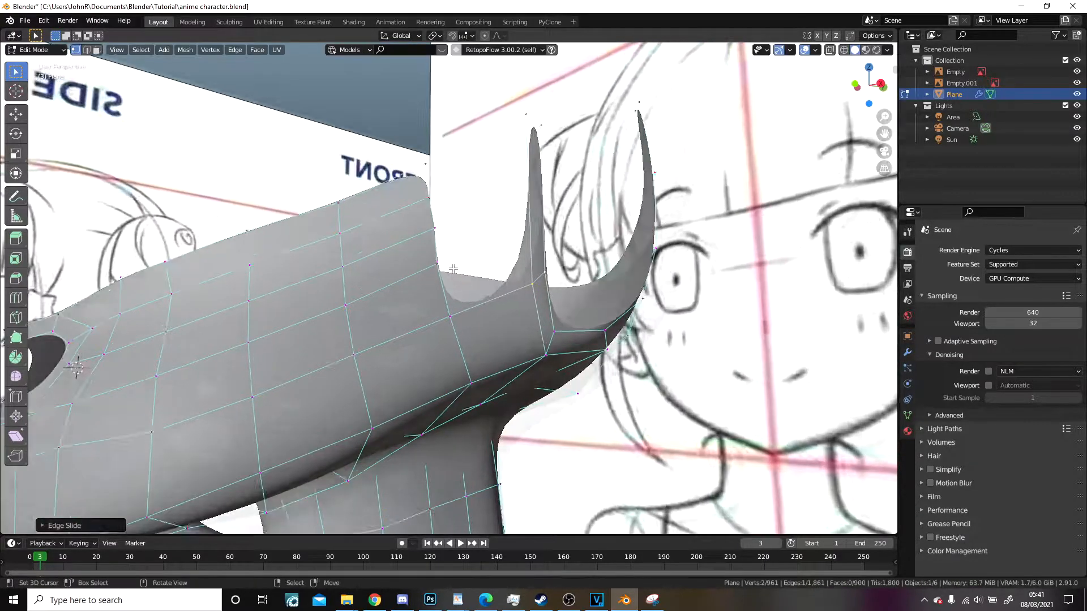
key("g")
key("g")
left_click(436, 263)
middle_click_drag(436, 264, 495, 242)
Step: Fill the gap between the cheek's rear edge and the strip behind it with four faces, and inspect the cheek
left_click(495, 241)
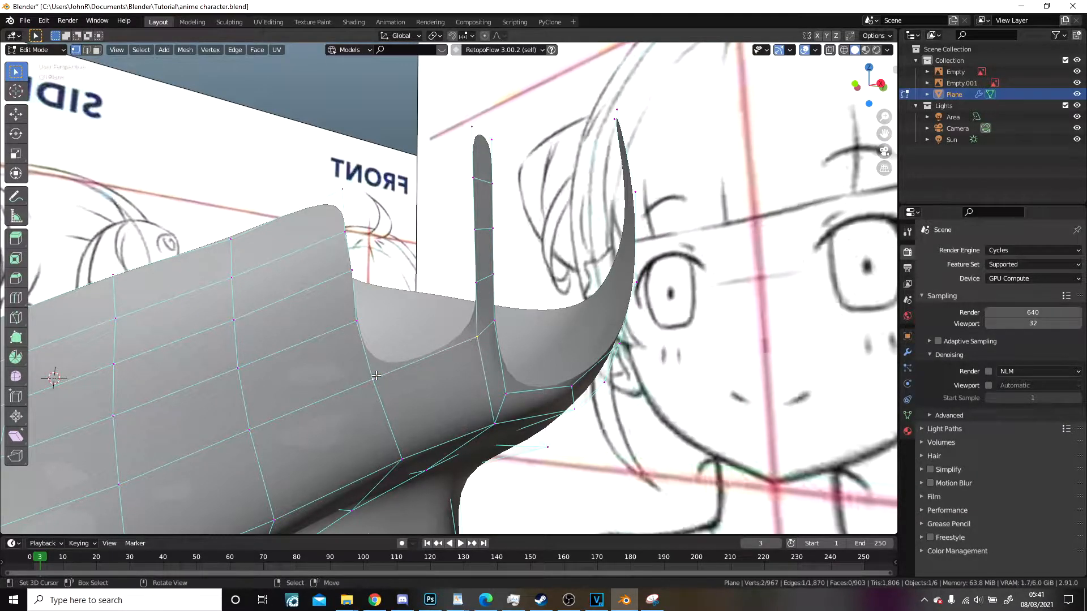
key("f")
key("f")
key("f")
key("f")
key("alt+a")
scroll(377, 372, "down", 3)
middle_click_drag(378, 372, 446, 309)
scroll(446, 308, "up", 4)
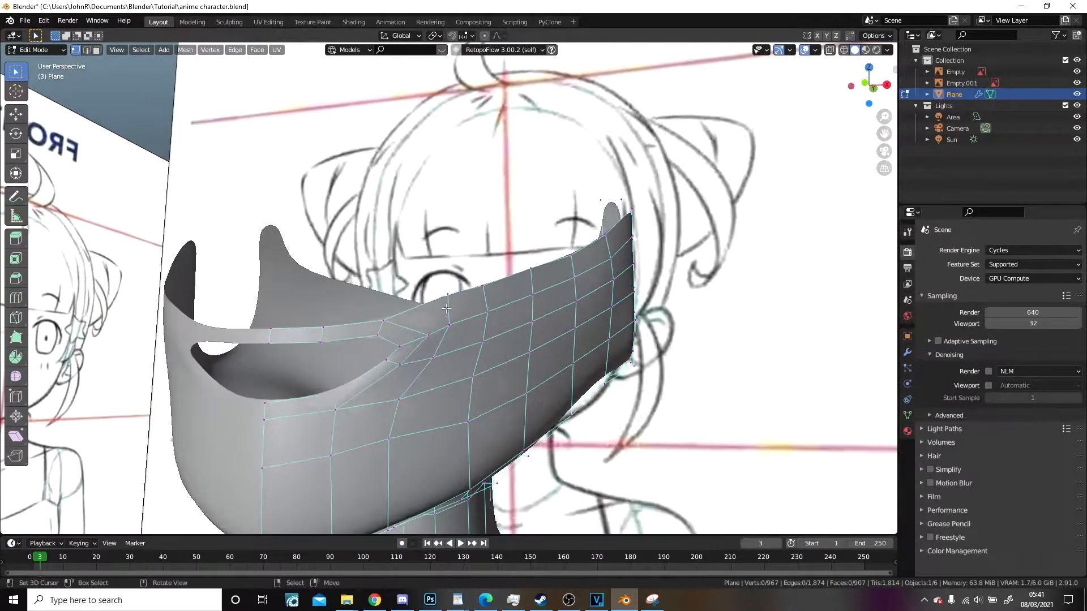
Step: Move the top-row cheek vertex behind the mouth corner, and check the smoothed shape against the side reference
left_click(447, 309)
key("g")
left_click(488, 272)
key("Tab")
scroll(601, 232, "down", 4)
middle_click_drag(601, 232, 471, 314)
scroll(584, 276, "down", 5)
scroll(493, 328, "up", 6)
key("KP_3")
key("Tab")
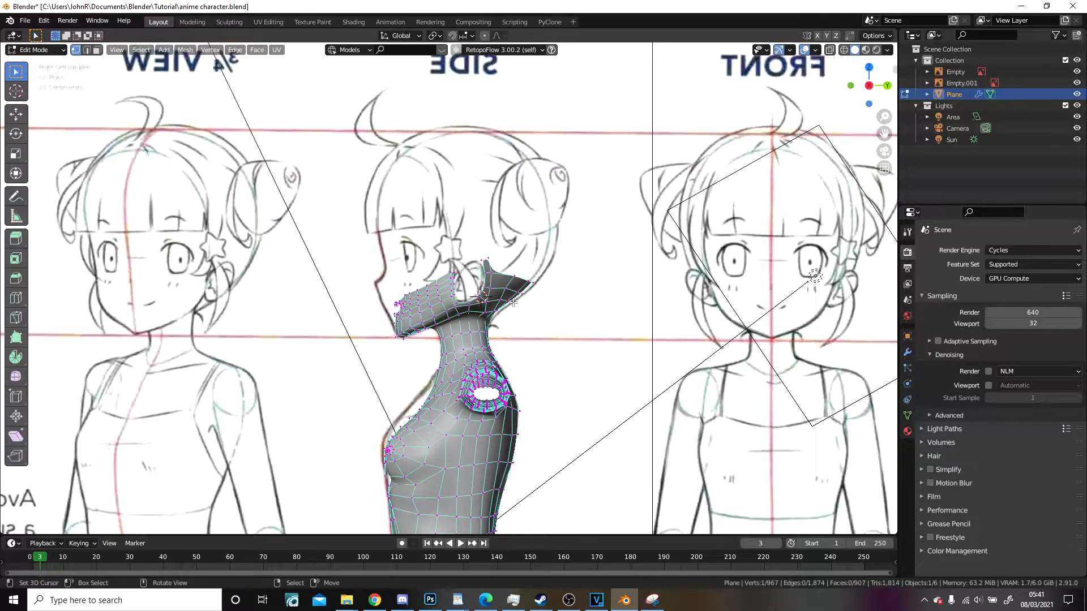
Step: In side view, slide the second-row cheek vertices along their edges to even out the row below the upper border
scroll(481, 297, "up", 8)
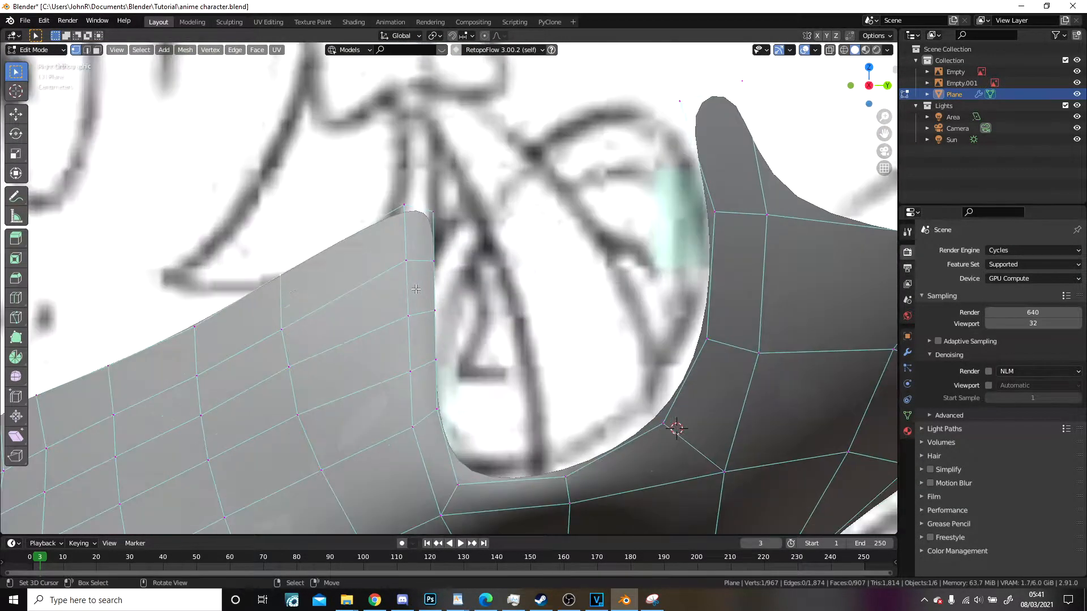
left_click(196, 375)
middle_click_drag(198, 376, 513, 291, "shift")
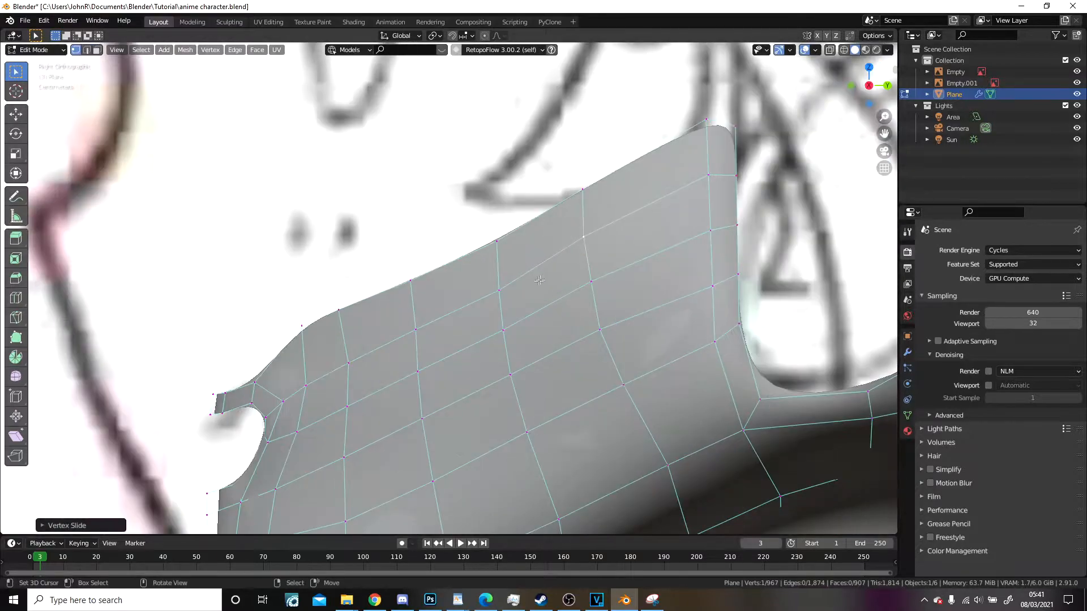
key("g")
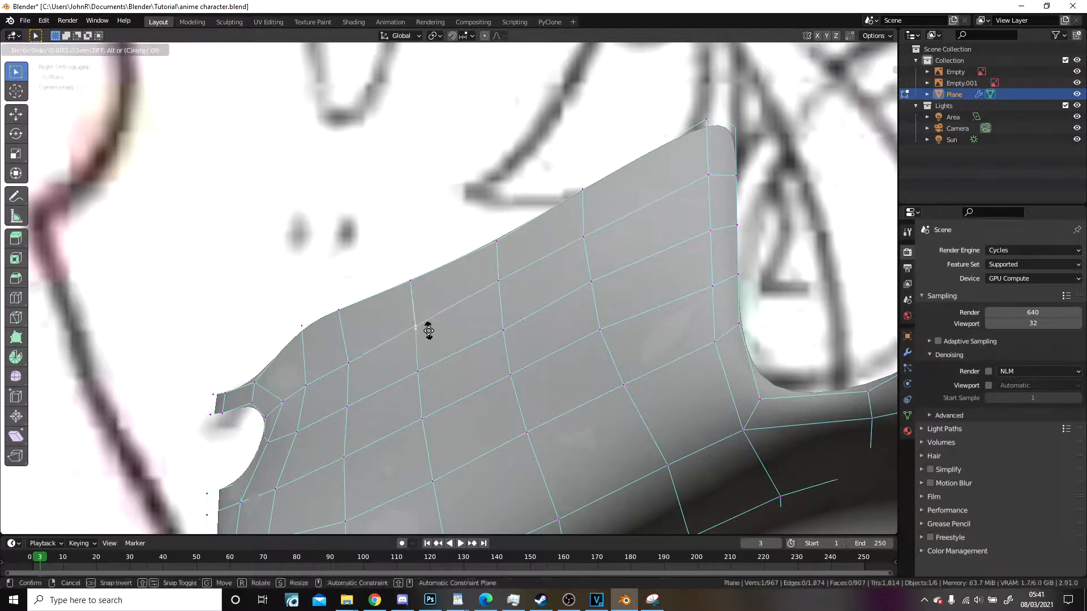
left_click(428, 329)
middle_click_drag(429, 328, 539, 249, "shift")
key("g")
key("g")
left_click(459, 287)
Step: Slide a vertex at the front of the lower cheek along its edge, and check the smoothed head shape
middle_click_drag(458, 287, 410, 362)
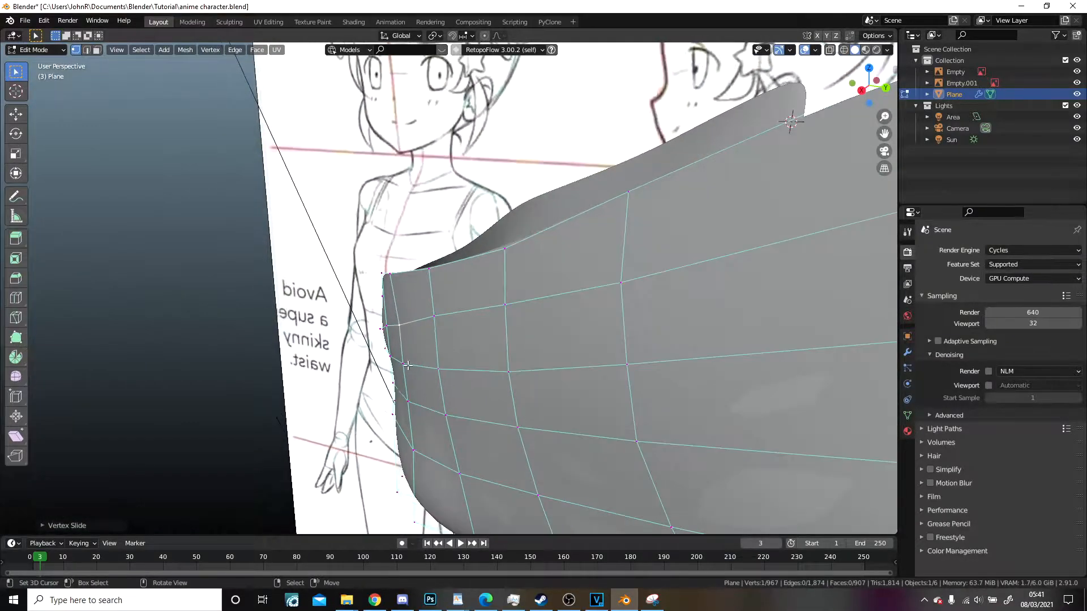
key("g")
left_click(387, 390)
scroll(414, 374, "down", 5)
middle_click_drag(414, 374, 597, 337)
scroll(688, 346, "down", 5)
key("Tab")
scroll(648, 354, "down", 2)
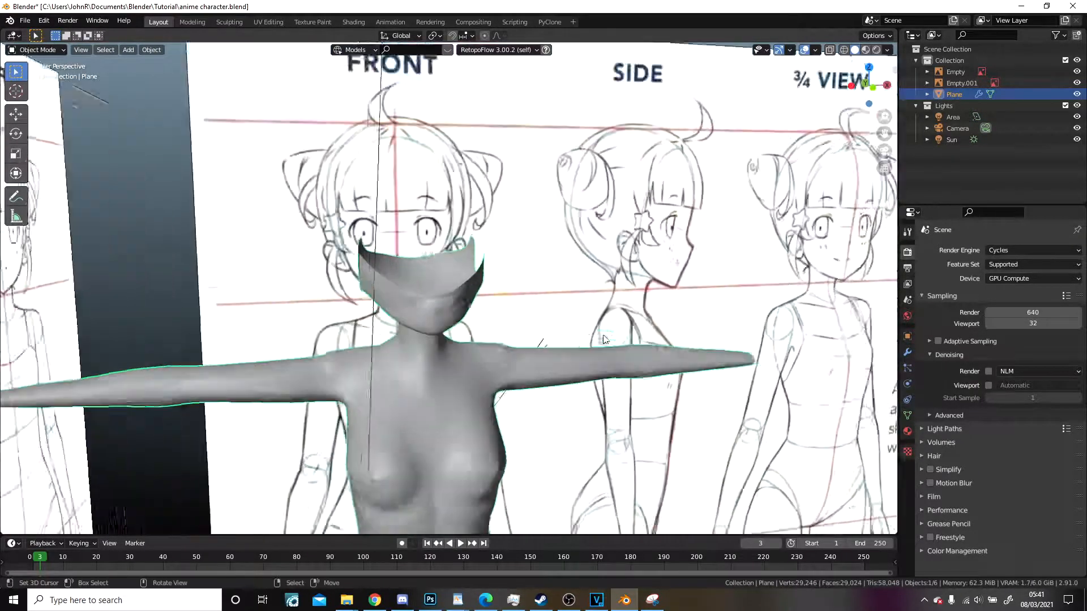
Step: In front wireframe view, move the jaw corner and the vertex below it onto the sketched face outline with proportional editing
scroll(589, 323, "up", 4)
key("Tab")
key("KP_1")
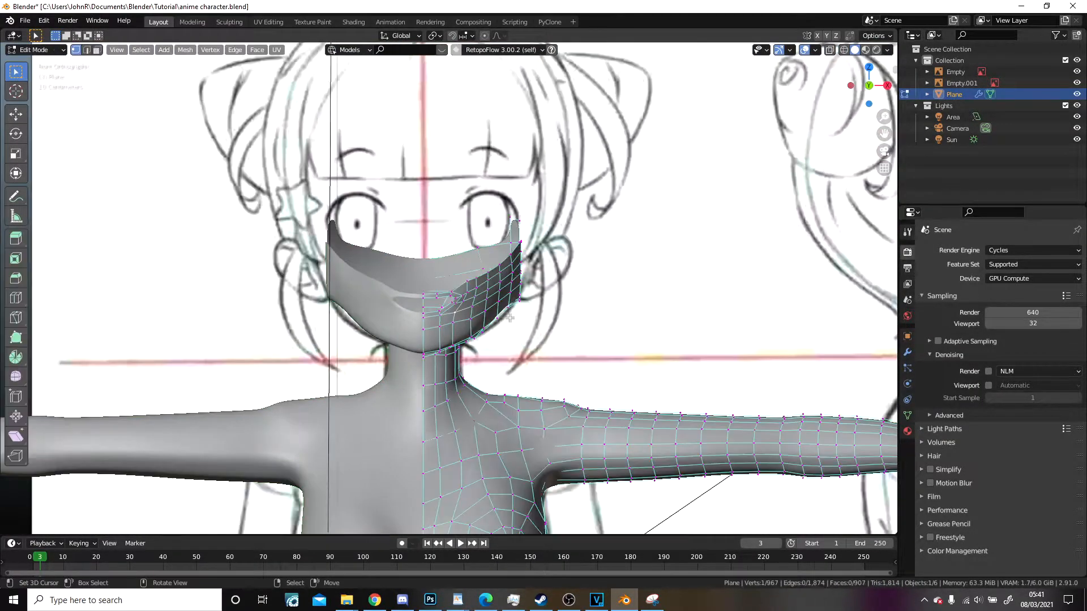
scroll(467, 279, "up", 8)
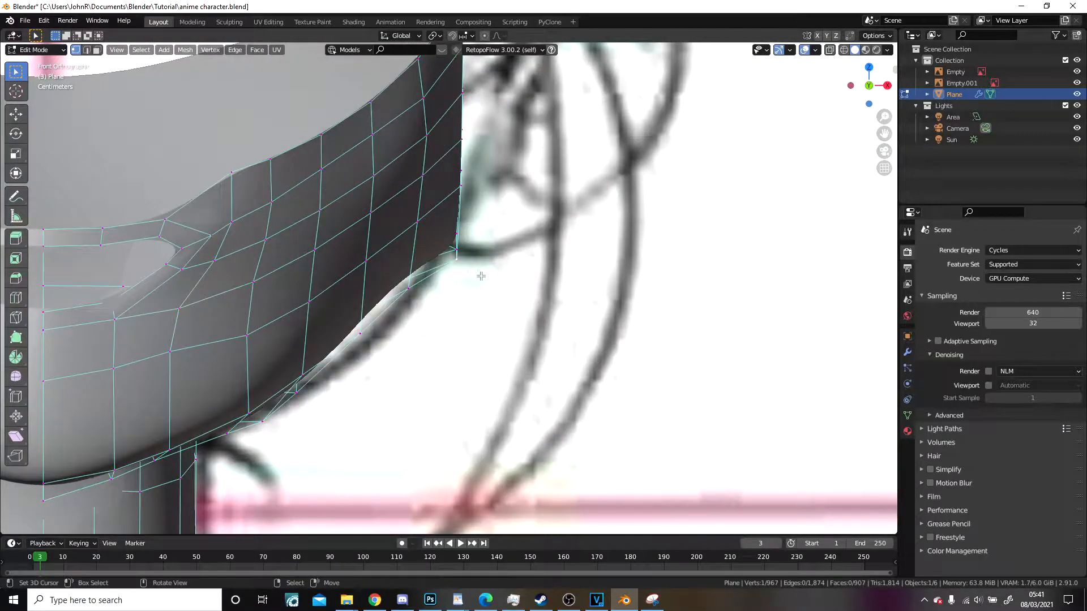
key("shift+z")
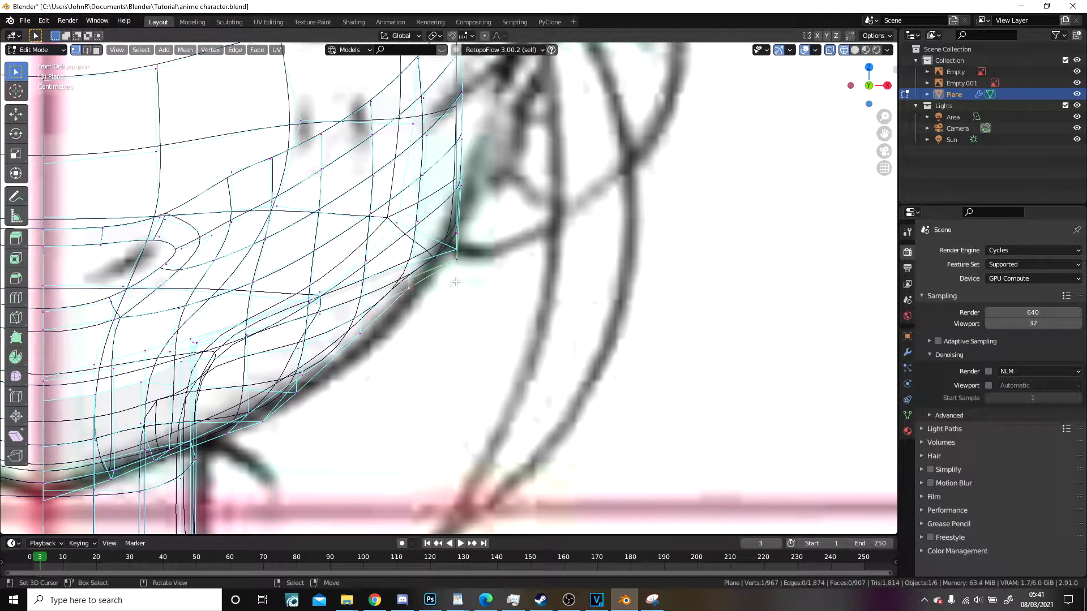
key("g")
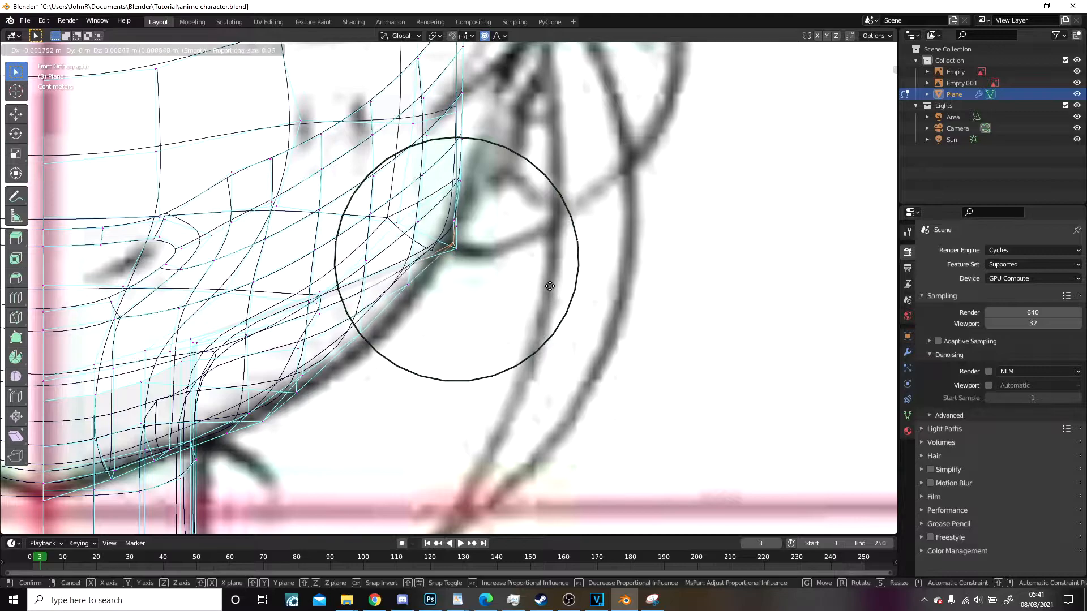
scroll(550, 285, "down", 3)
left_click(546, 277)
right_click(424, 288)
key("g")
left_click(433, 302)
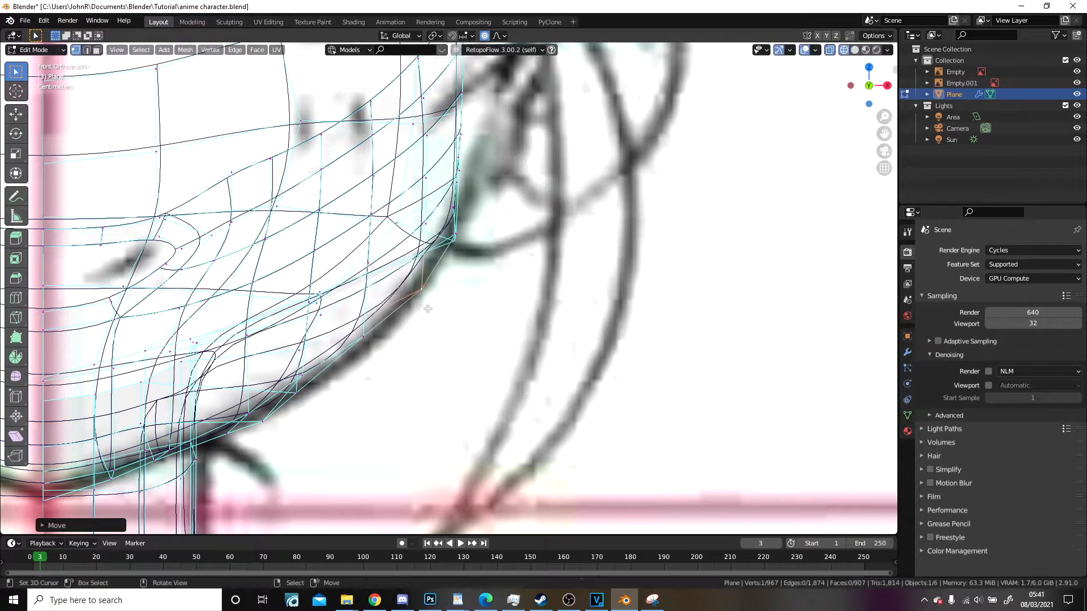
Step: Fit the next lower jawline vertex to the sketched outline and readjust the jaw corner with proportional editing
right_click(387, 345)
key("g")
left_click(390, 346)
right_click(452, 243)
key("g")
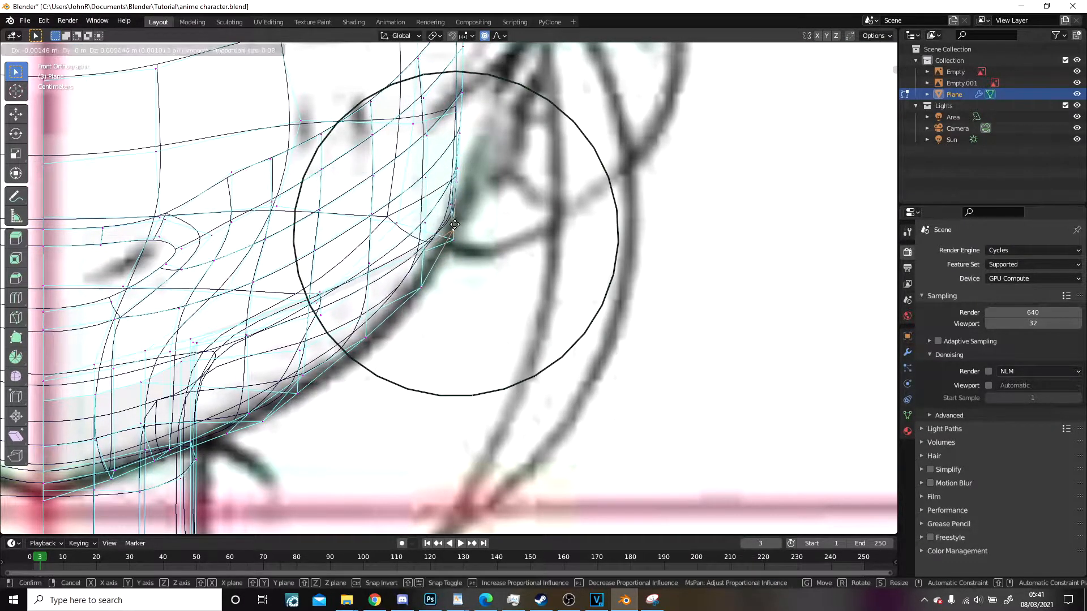
left_click(447, 249)
scroll(447, 249, "down", 1)
scroll(447, 249, "down", 1)
Step: Adjust the lower jawline, chin tip and cheek outline vertices with proportional editing to follow the front sketch
middle_click_drag(429, 314, 545, 310, "shift")
key("g")
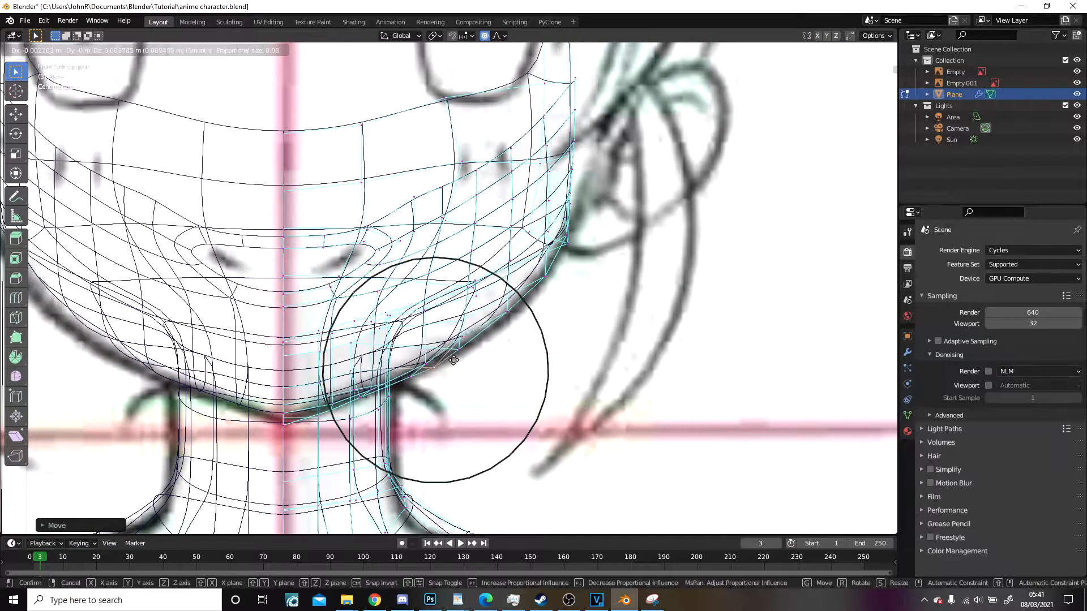
left_click(453, 358)
key("g")
scroll(285, 420, "down", 5)
left_click(286, 416)
key("g")
left_click(465, 357)
key("g")
left_click(546, 286)
Step: Return to solid shading and examine the jaw and cheek shape from several angles
key("z")
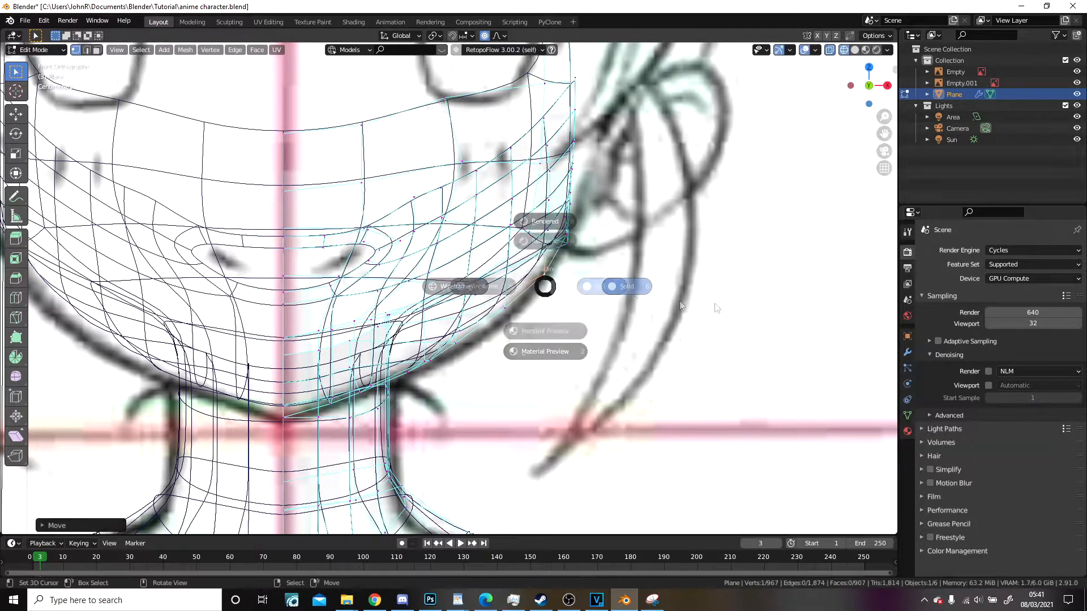
left_click(716, 308)
scroll(568, 298, "down", 6)
key("Tab")
key("Tab")
scroll(521, 308, "up", 3)
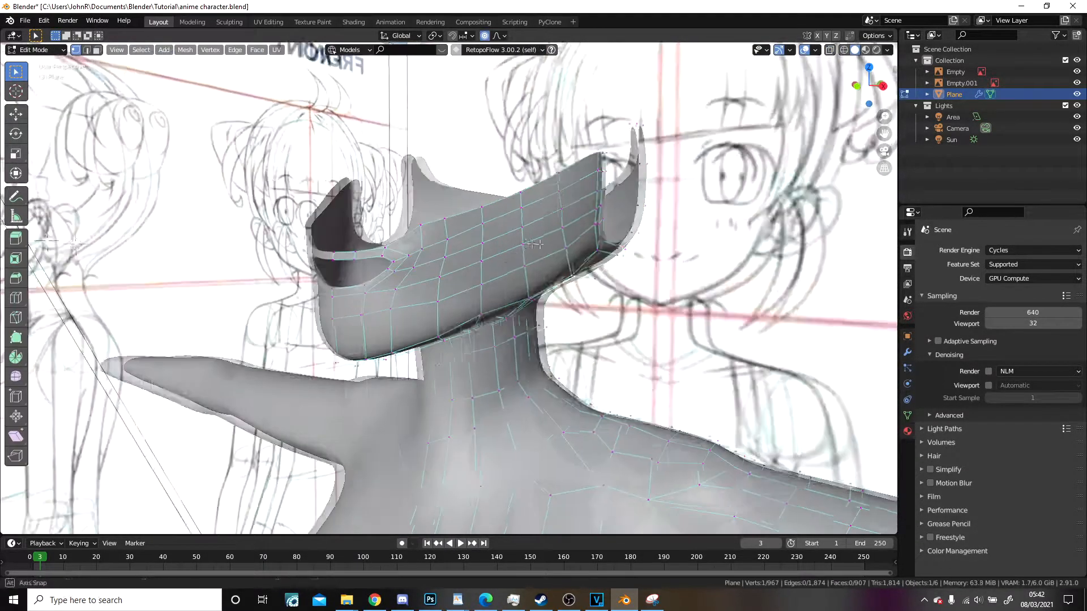
middle_click_drag(522, 308, 595, 298)
scroll(566, 226, "up", 1)
middle_click_drag(533, 216, 583, 215)
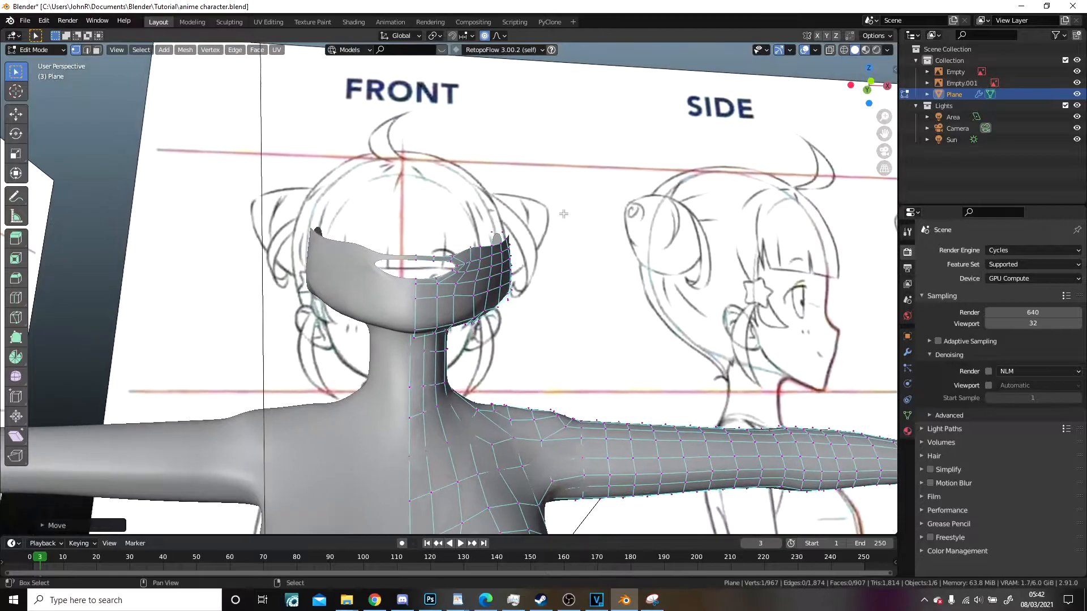
Step: Slide the upper cheek vertex beside the mouth corner along its edge, and reposition it with a smaller proportional influence
scroll(583, 226, "up", 5)
middle_click_drag(546, 236, 481, 238)
key("g")
key("g")
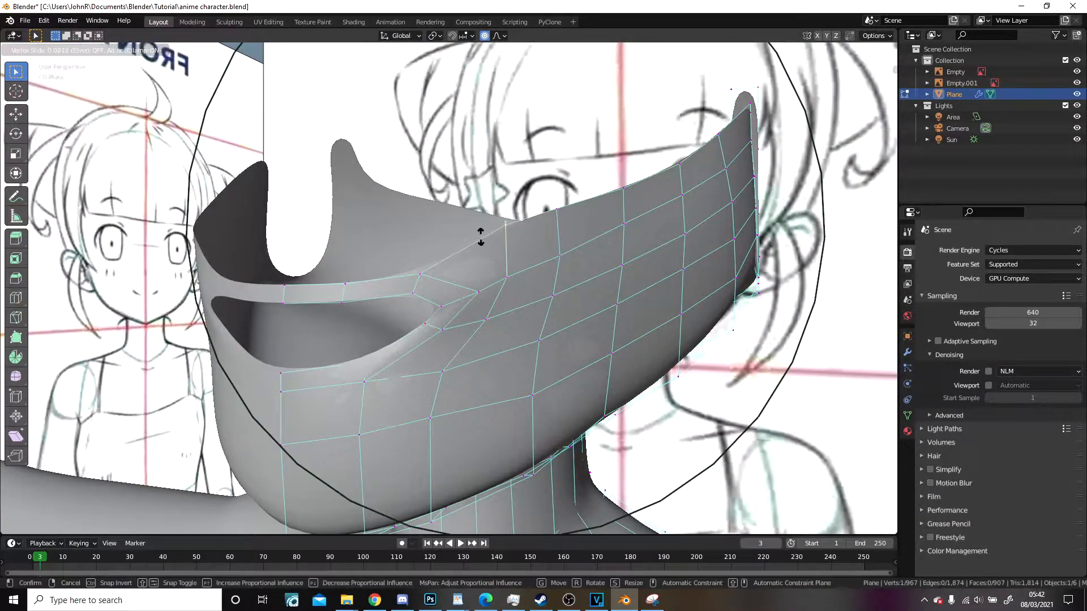
left_click(480, 237)
scroll(480, 236, "up", 2)
key("g")
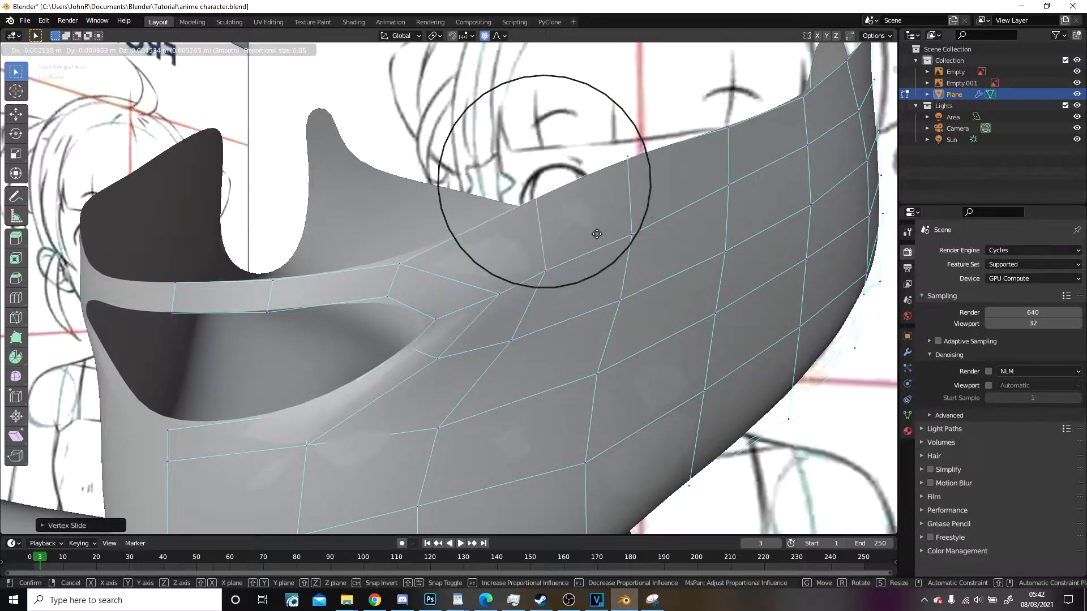
left_click(597, 234)
Step: Compare the lower face with the front reference in wireframe and with the side reference in solid shading
scroll(553, 253, "down", 8)
middle_click_drag(553, 253, 497, 326)
scroll(532, 244, "up", 5)
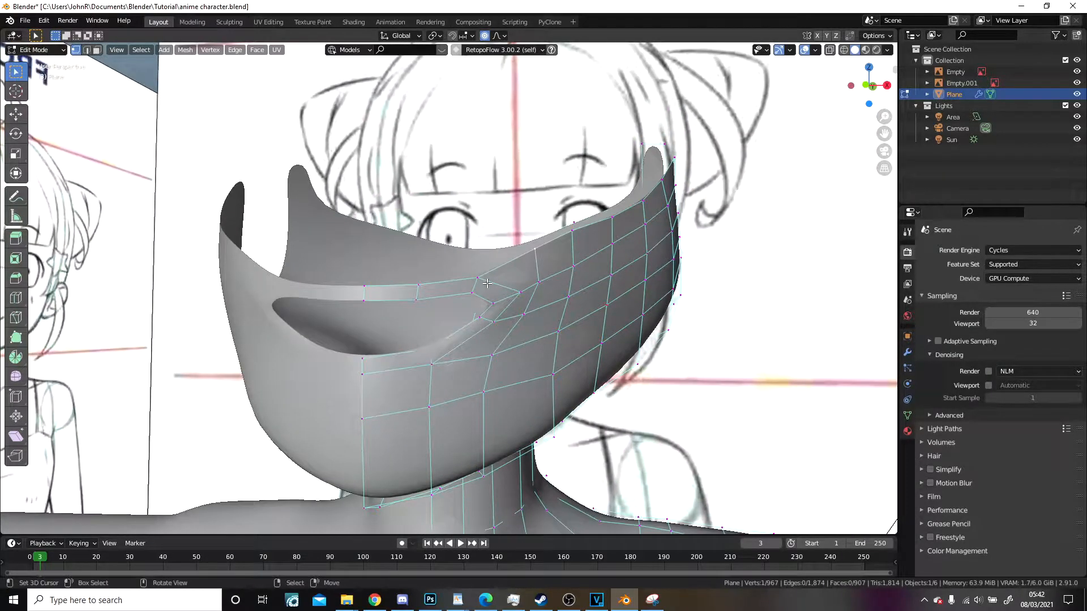
key("KP_1")
left_click(431, 284)
scroll(432, 283, "down", 6)
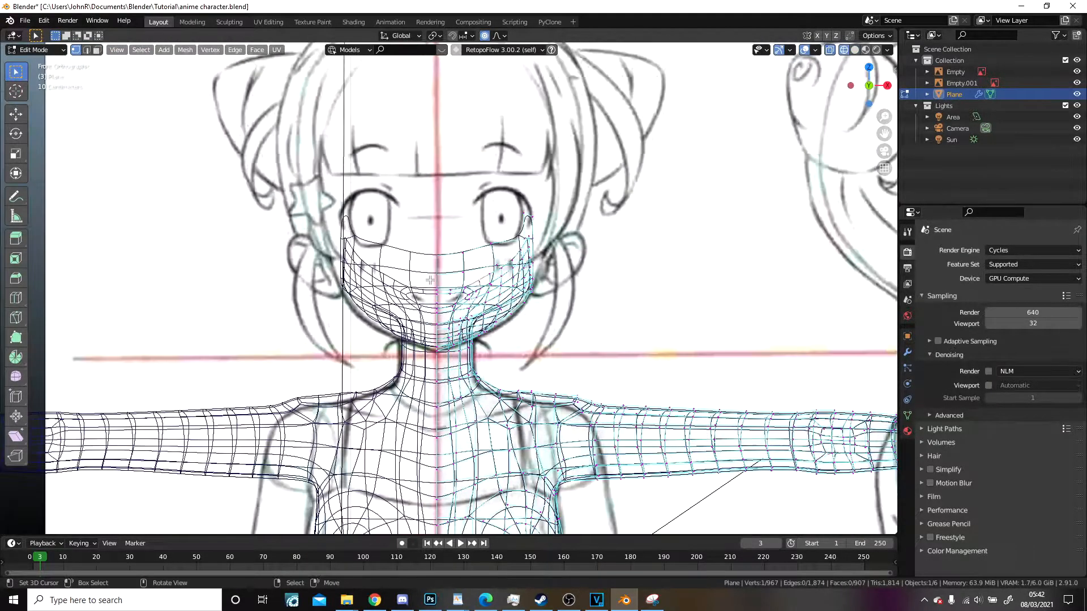
key("z")
left_click(631, 292)
key("KP_3")
Step: In side view, pull the upper lip's front face forward to the profile line with proportional editing, and rotate it to match
scroll(423, 267, "up", 6)
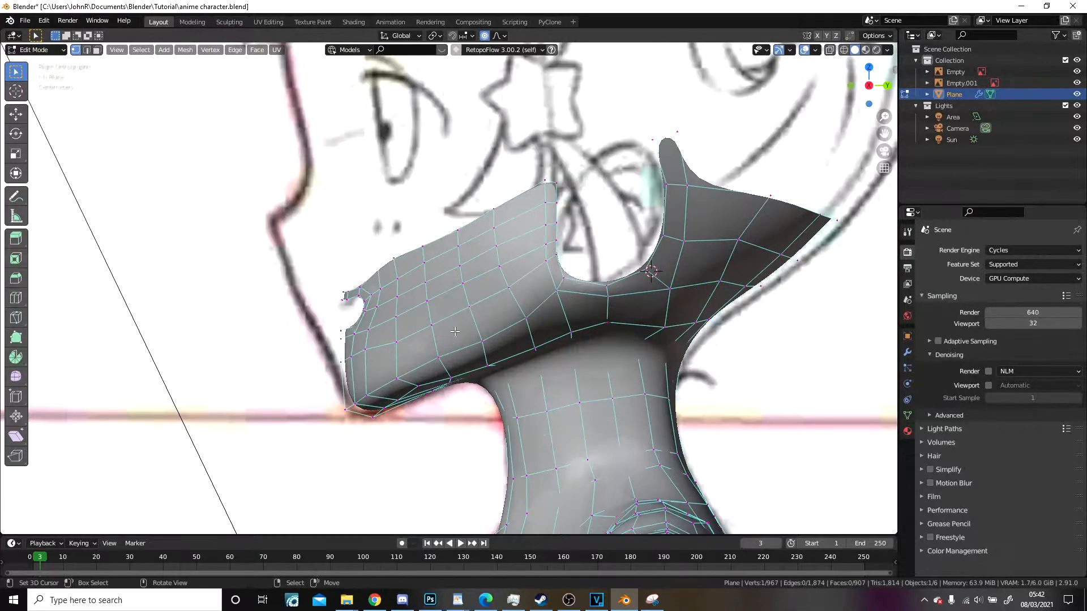
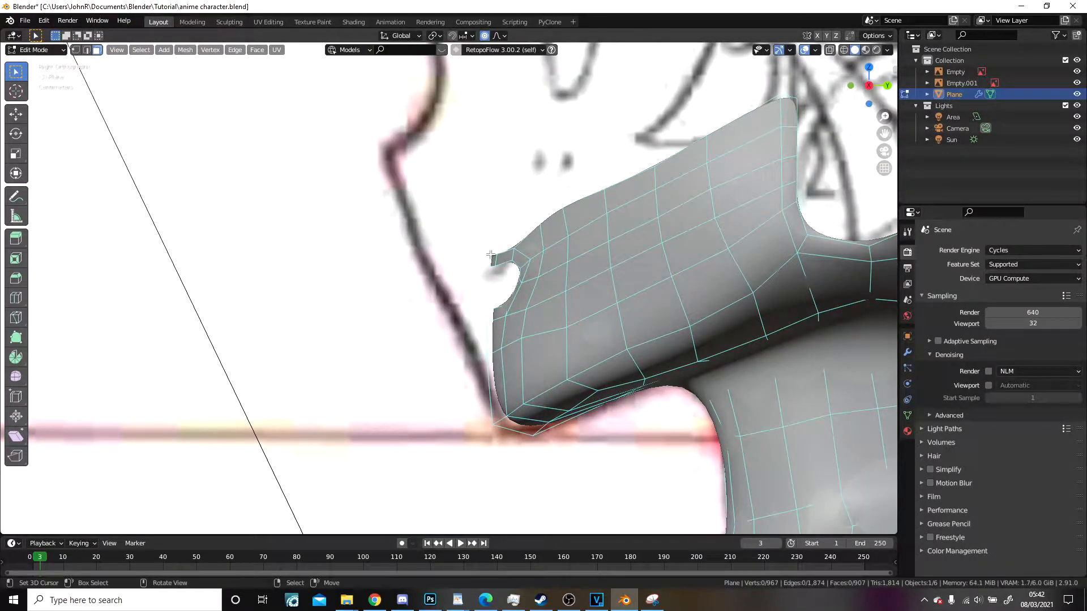
key("g")
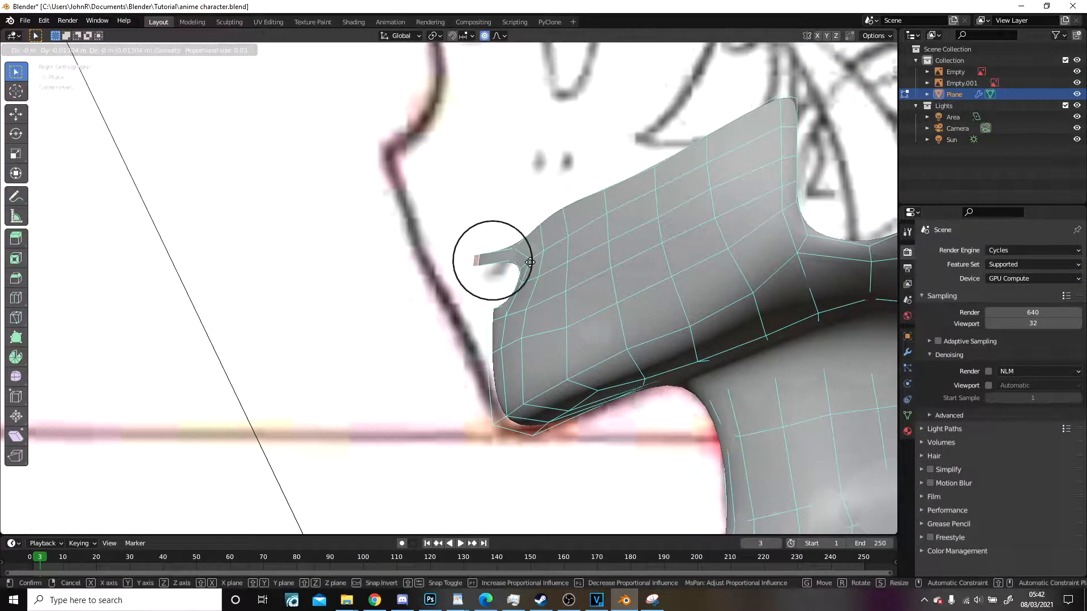
scroll(513, 257, "down", 14)
left_click(558, 218)
key("r")
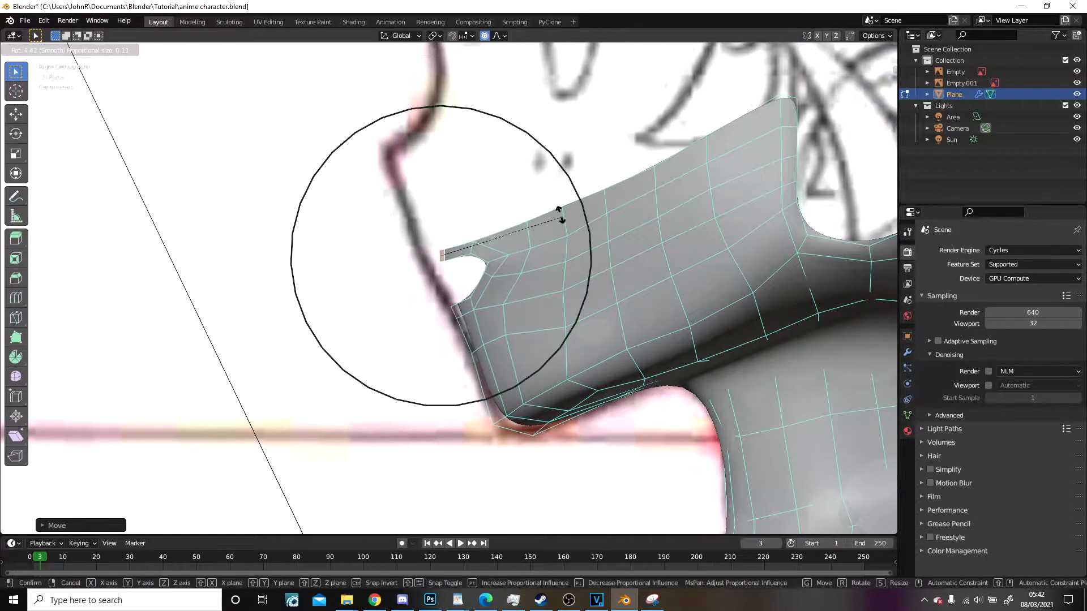
left_click(552, 201)
key("g")
left_click(539, 210)
key("g")
left_click(514, 247)
Step: Refine the lip's front position, and move the tip face of the upright strip behind the ear with proportional editing
scroll(510, 255, "down", 6)
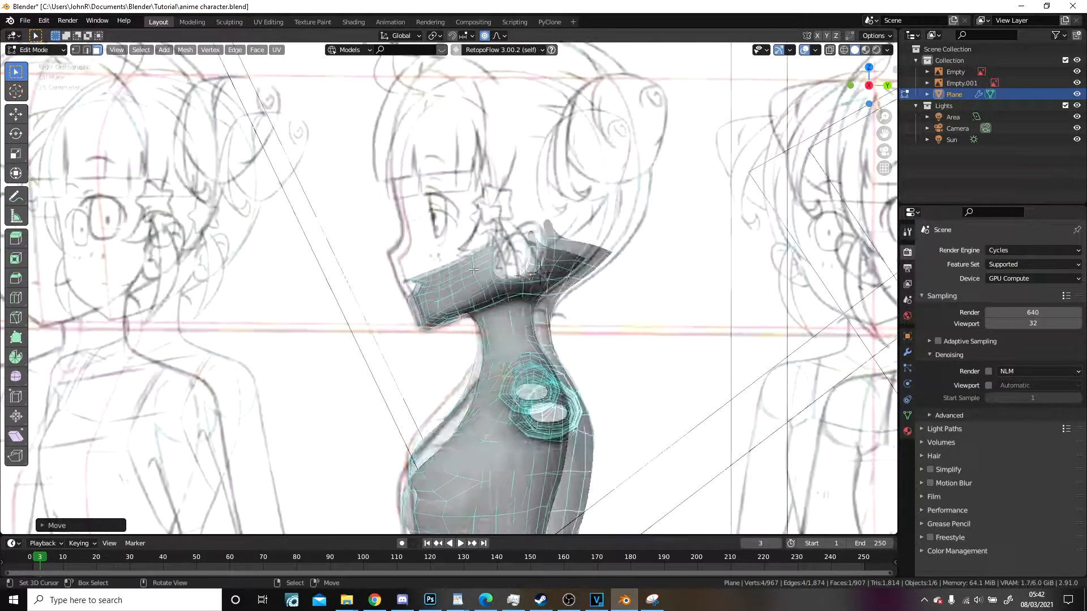
scroll(558, 233, "up", 5)
key("g")
left_click(548, 274)
left_click(656, 173)
key("g")
left_click(653, 177)
Step: Adjust the front of the lower face against the side profile line, and check the smoothed shape from below
middle_click_drag(654, 177, 773, 151, "shift")
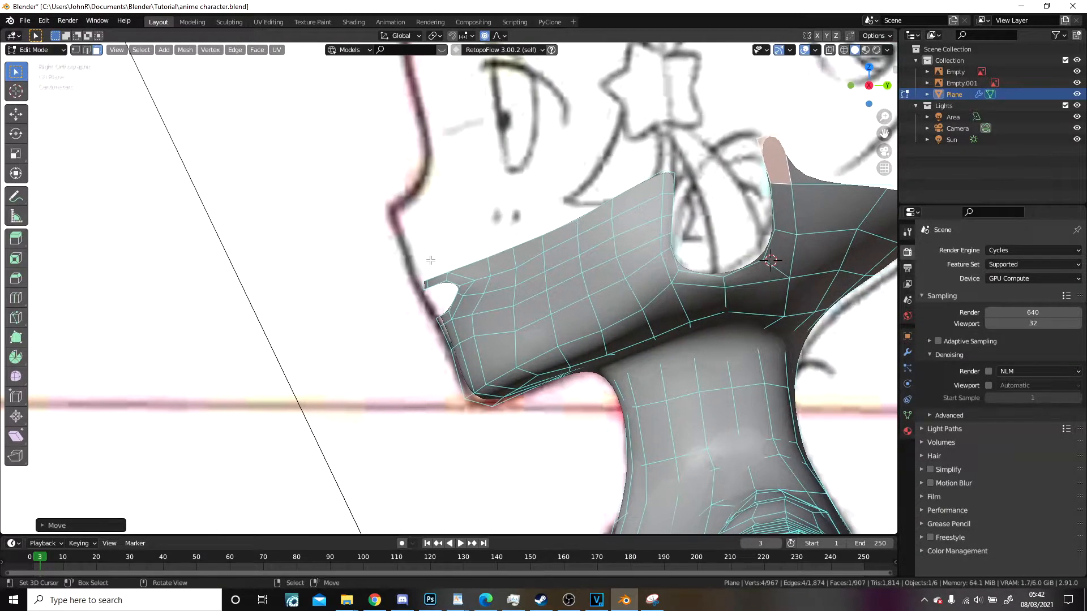
scroll(454, 376, "up", 4)
key("g")
left_click(447, 384)
middle_click_drag(447, 384, 342, 226, "shift")
key("shift+z")
key("shift+z")
scroll(498, 272, "down", 5)
key("Tab")
middle_click_drag(531, 317, 464, 306)
scroll(740, 323, "up", 2)
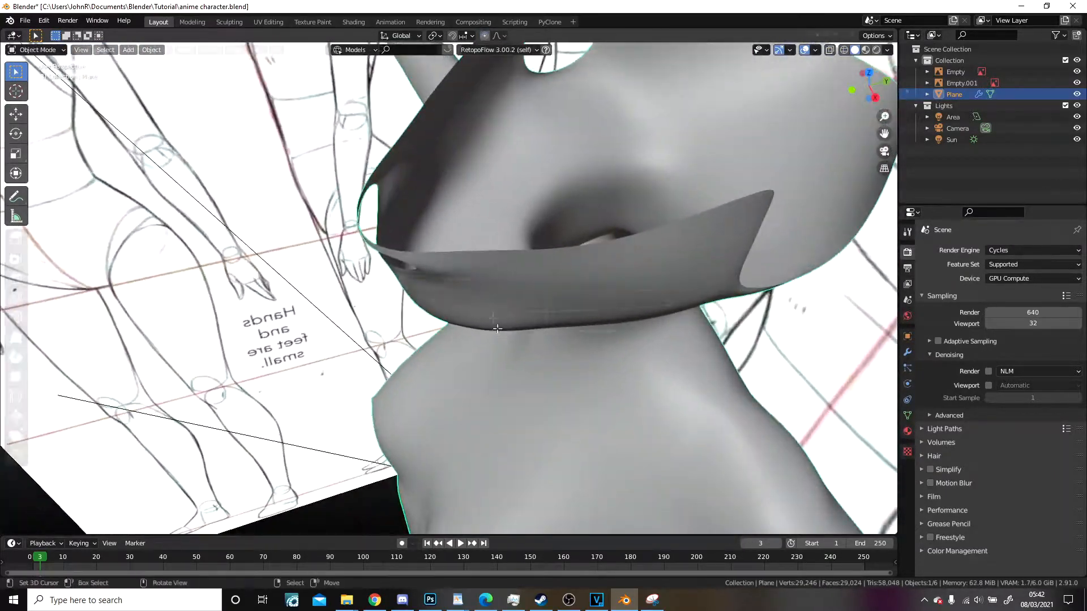
Step: Select the face beside the chin on the lower cheek and move it with proportional editing to round the surface
key("Tab")
scroll(394, 279, "up", 4)
scroll(394, 279, "down", 5)
left_click(439, 245)
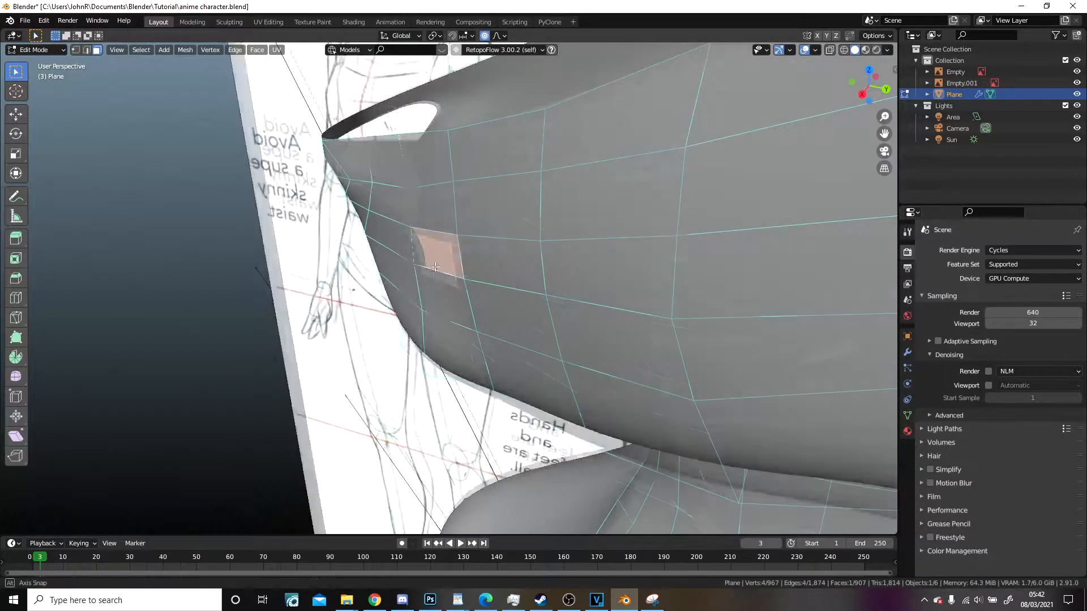
scroll(422, 288, "up", 3)
key("g")
left_click(416, 293)
Step: Reshape the cheek further by moving the selected face and another cheek face with proportional editing
scroll(417, 293, "down", 4)
middle_click_drag(418, 293, 587, 274)
scroll(642, 295, "up", 2)
key("g")
scroll(653, 280, "up", 4)
left_click(659, 279)
left_click(613, 304)
key("g")
left_click(685, 303)
Step: Examine the smoothed head and body from the side and from several perspective angles
key("KP_3")
key("Tab")
scroll(555, 271, "down", 8)
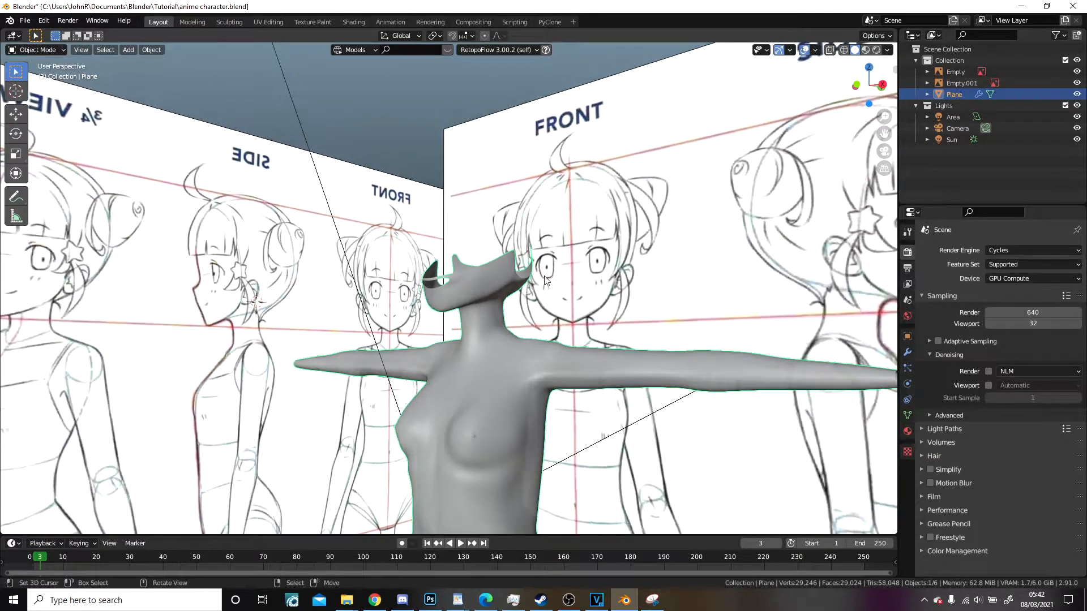
scroll(220, 325, "up", 5)
middle_click_drag(351, 325, 753, 205)
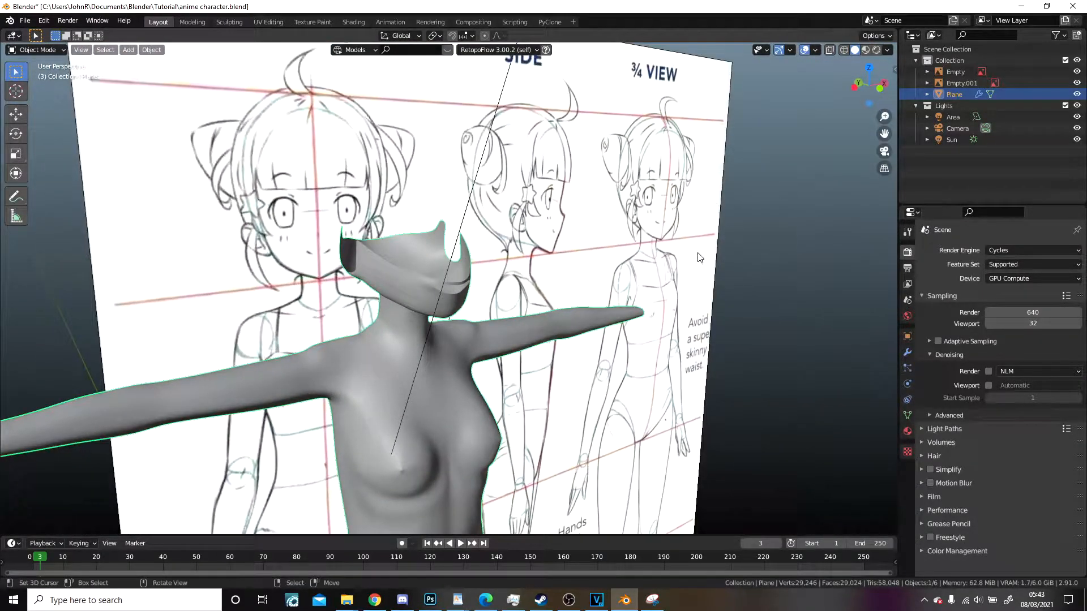
scroll(563, 279, "up", 4)
middle_click_drag(559, 274, 513, 246)
Step: Select a face midway along the side of the cheek and move it slightly with proportional editing
key("Tab")
scroll(527, 249, "up", 3)
left_click_drag(583, 249, 579, 254)
key("g")
scroll(581, 249, "down", 3)
left_click(583, 255)
middle_click_drag(584, 255, 557, 247)
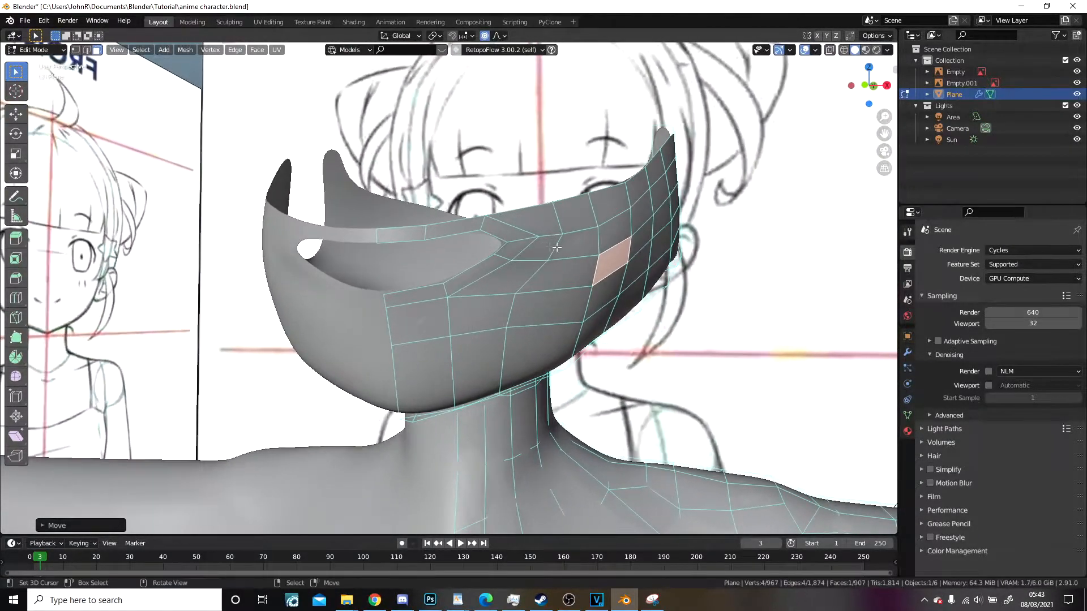
Step: Select another face toward the rear of the cheek and move it slightly with proportional editing
right_click(674, 256)
key("g")
left_click(670, 257)
Step: Examine the smoothed cheek shape and the whole body against the reference sheets
scroll(640, 287, "down", 6)
key("Tab")
mouse_move(640, 287)
middle_mouse_down()
mouse_move(660, 325)
mouse_move(657, 354)
mouse_move(617, 286)
mouse_move(636, 291)
middle_mouse_up()
scroll(616, 286, "down", 4)
scroll(629, 290, "up", 5)
key("Tab")
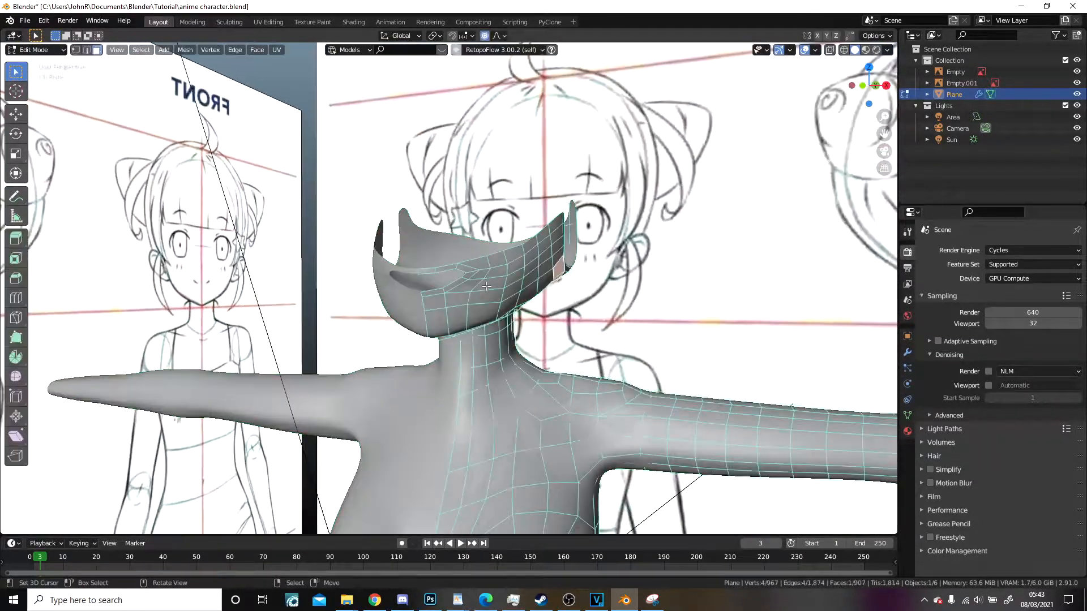
scroll(487, 286, "down", 7)
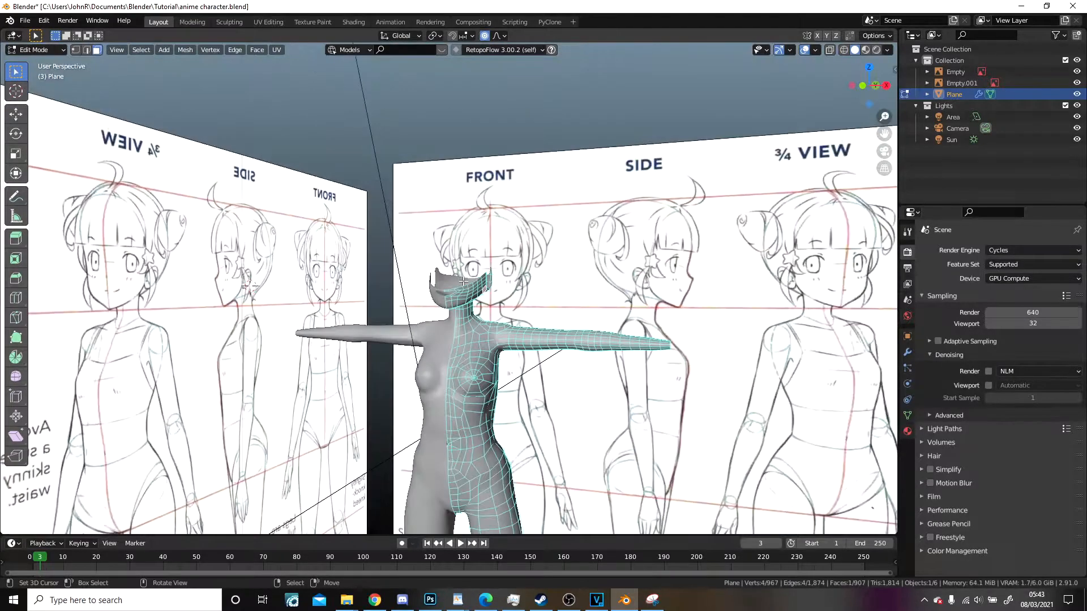
scroll(463, 280, "up", 4)
scroll(599, 288, "up", 2)
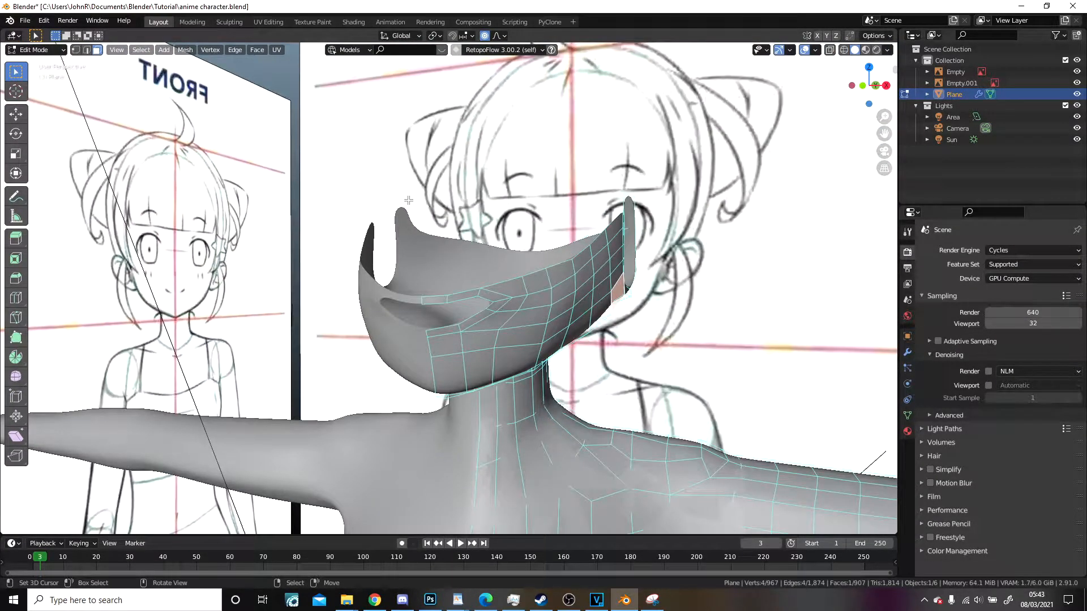
Step: In the side view with wireframe shading, extrude the cheek edge above the mouth corner upward in stages toward the nose
key("KP_1")
key("z")
left_click(358, 200)
scroll(459, 227, "up", 1)
scroll(460, 226, "down", 3)
key("KP_3")
scroll(188, 141, "up", 5)
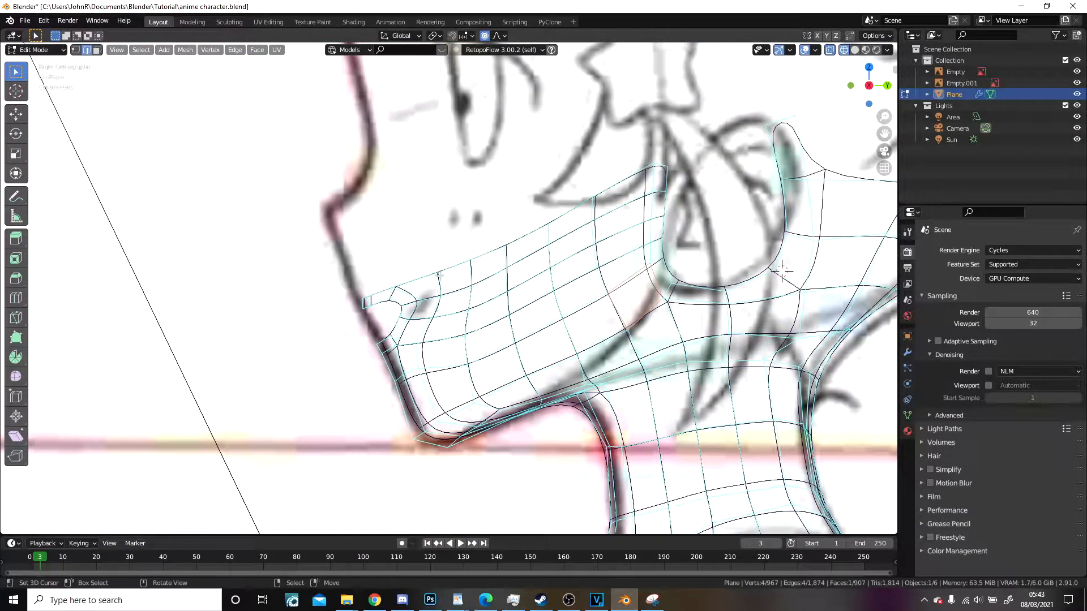
key("e")
left_click(408, 226)
key("e")
left_click(387, 171)
Step: Rotate and move the extruded end edge with proportional editing to follow the slope of the nose profile
key("r")
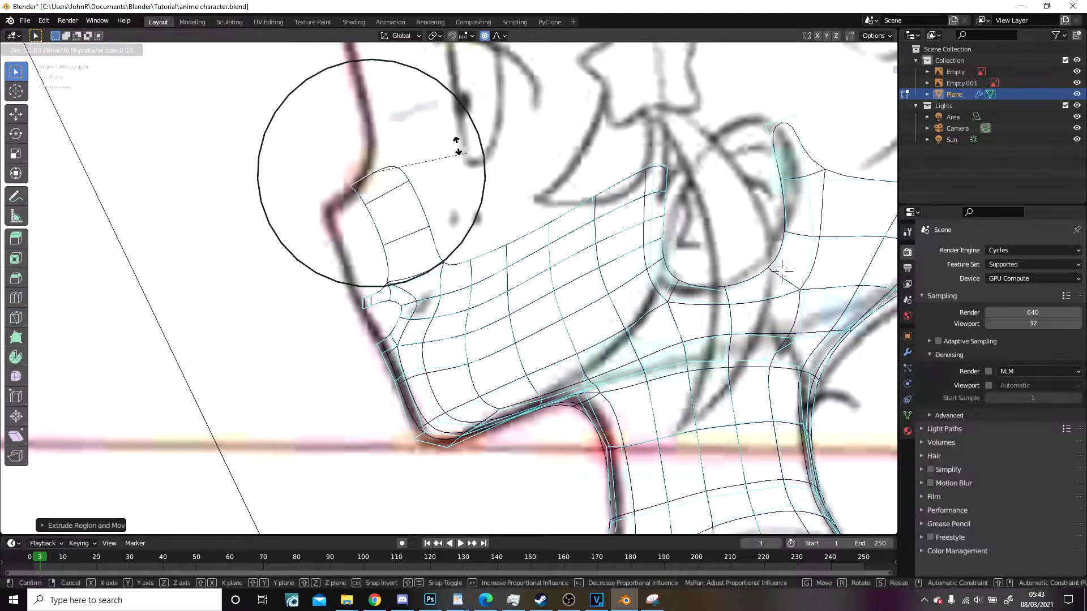
left_click(417, 121)
key("g")
left_click(402, 130)
key("r")
left_click(425, 161)
Step: In the front view, move the extruded strip's end toward the centre line along X and rotate it inward
key("KP_1")
key("z")
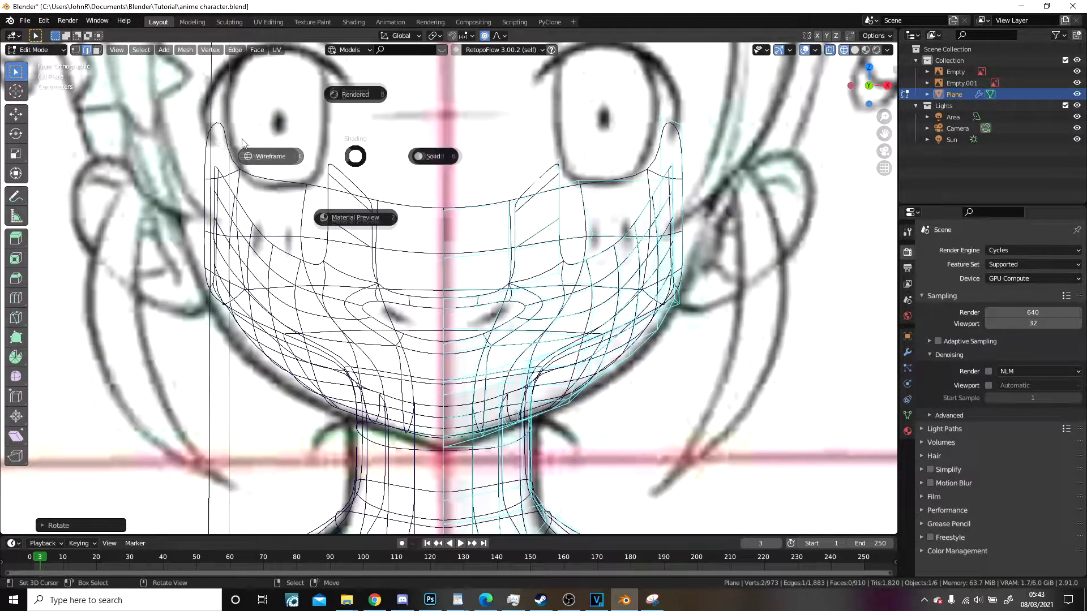
key("z")
middle_click_drag(591, 205, 544, 282, "shift")
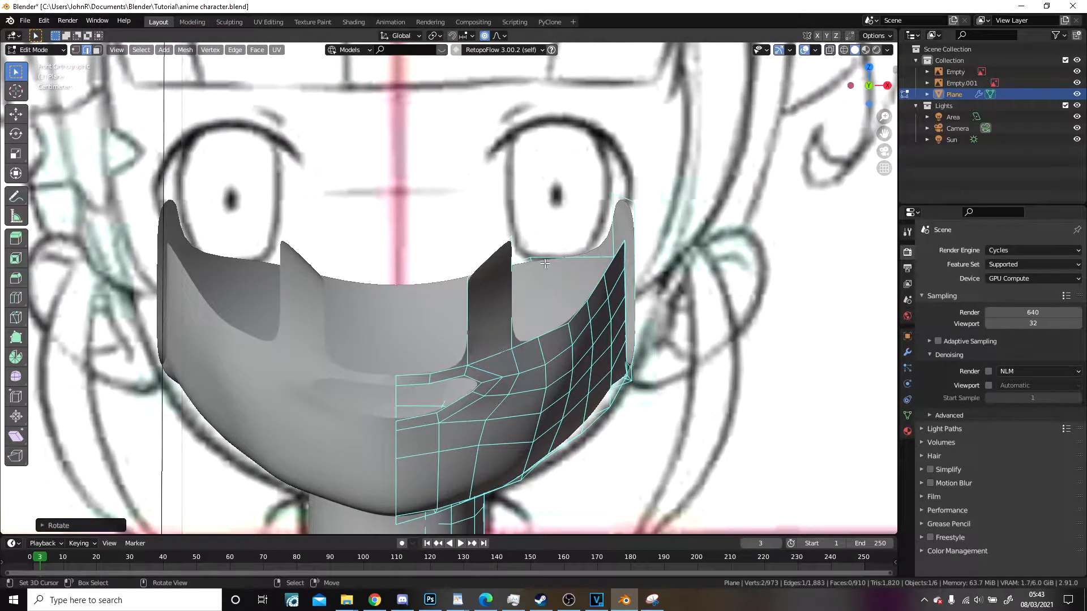
key("g")
key("x")
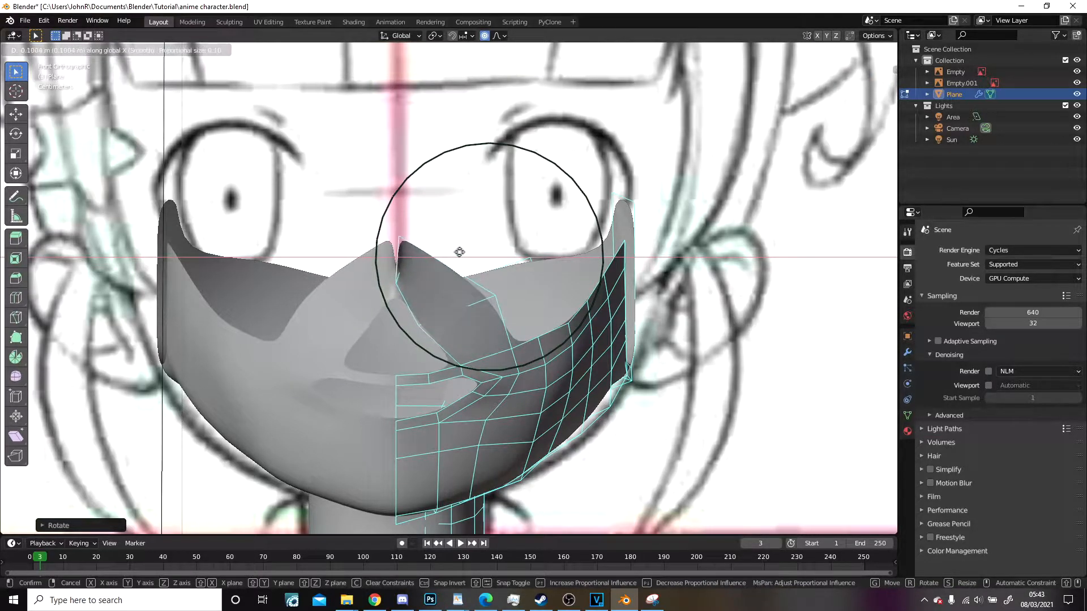
left_click(507, 251)
key("r")
left_click(530, 181)
Step: Move the upper part of the strip until its end meets the centre line and closes the nose arch
key("z")
left_click(477, 232)
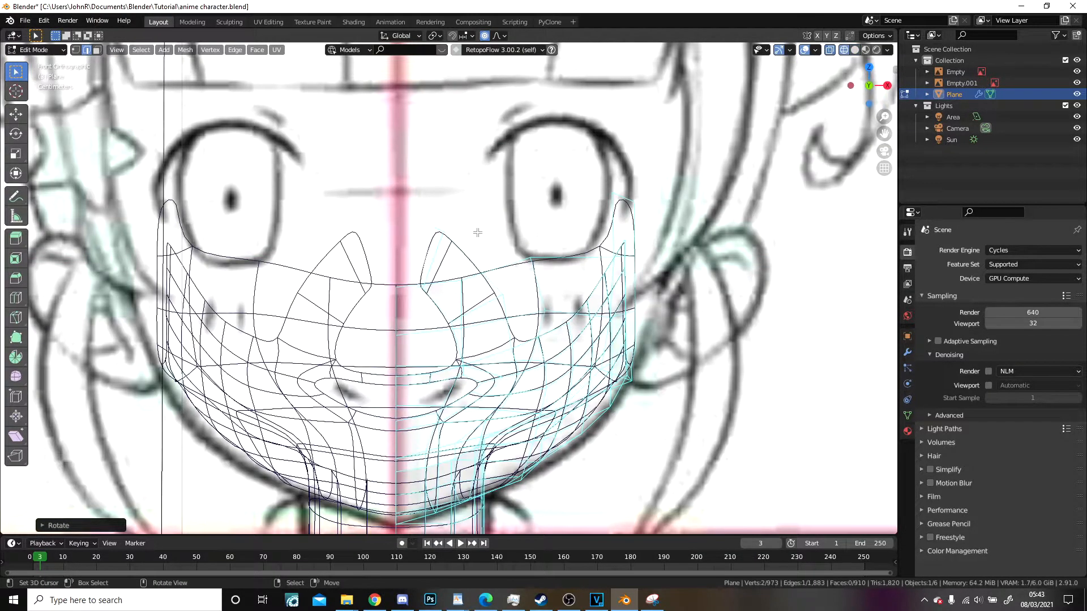
scroll(477, 233, "up", 2)
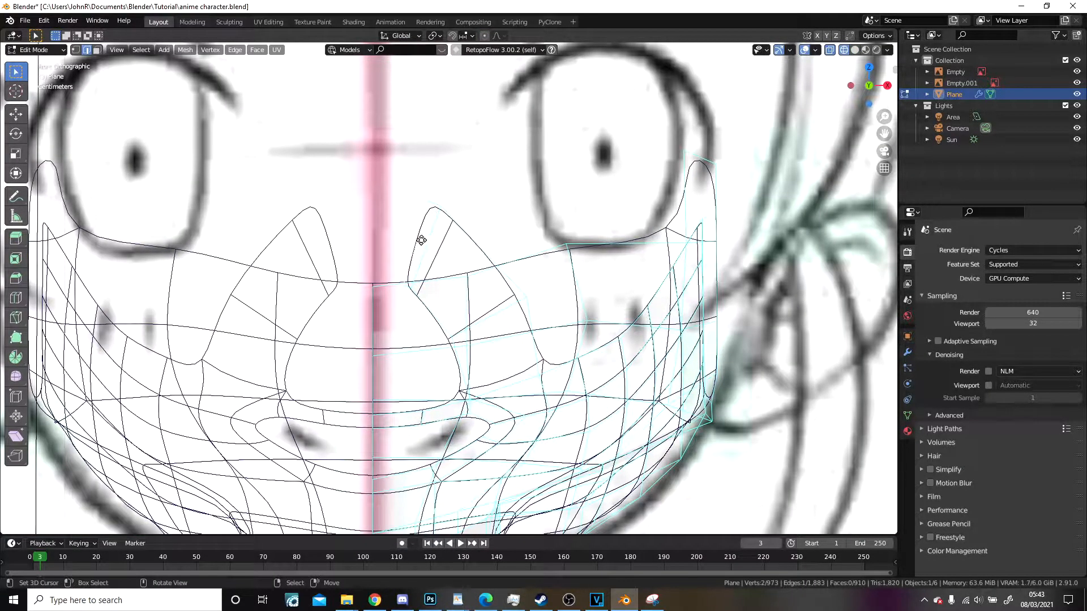
key("g")
left_click(408, 247)
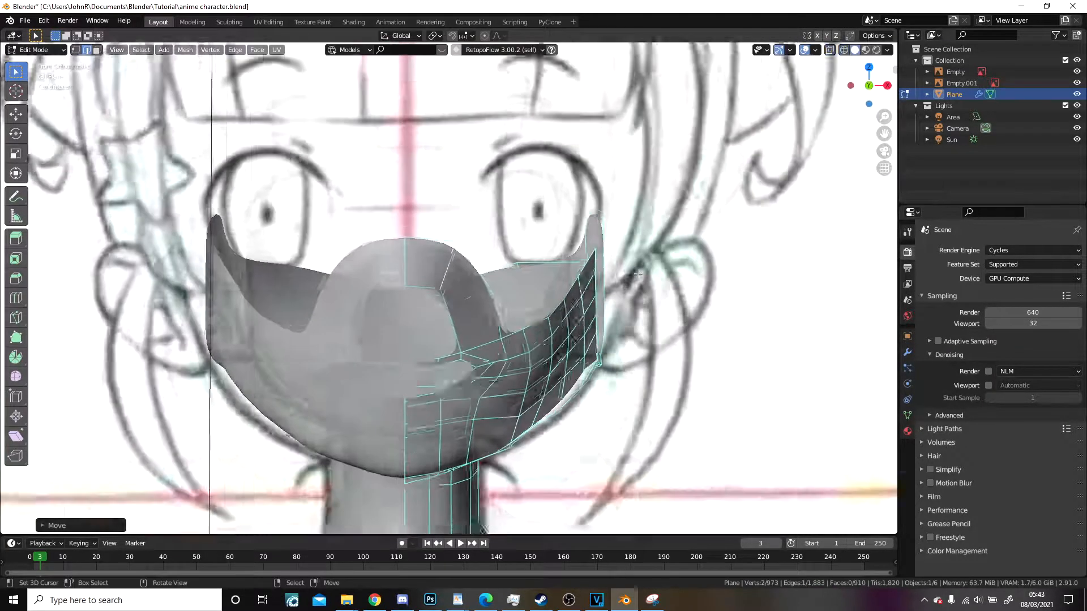
scroll(638, 274, "down", 2)
middle_click_drag(456, 312, 418, 347, "shift")
scroll(462, 270, "up", 6)
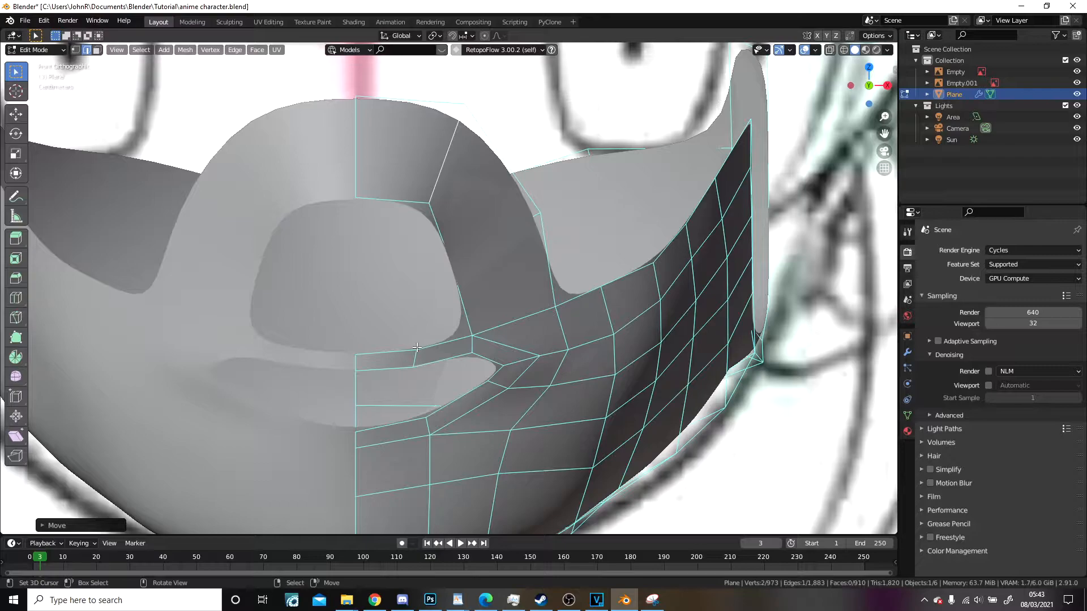
left_click(461, 267)
right_click(461, 267)
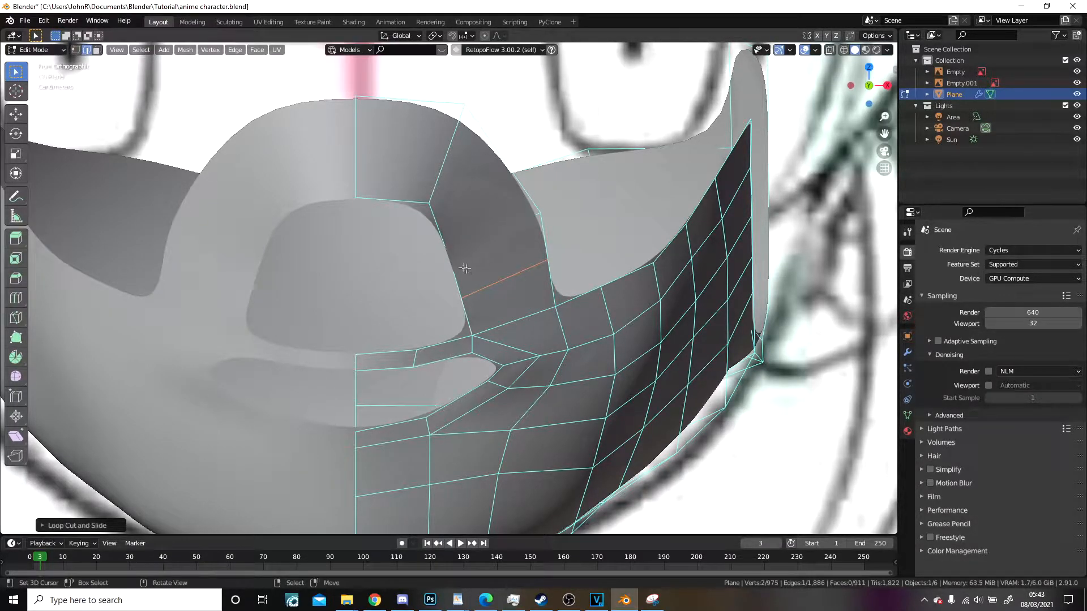
key("x")
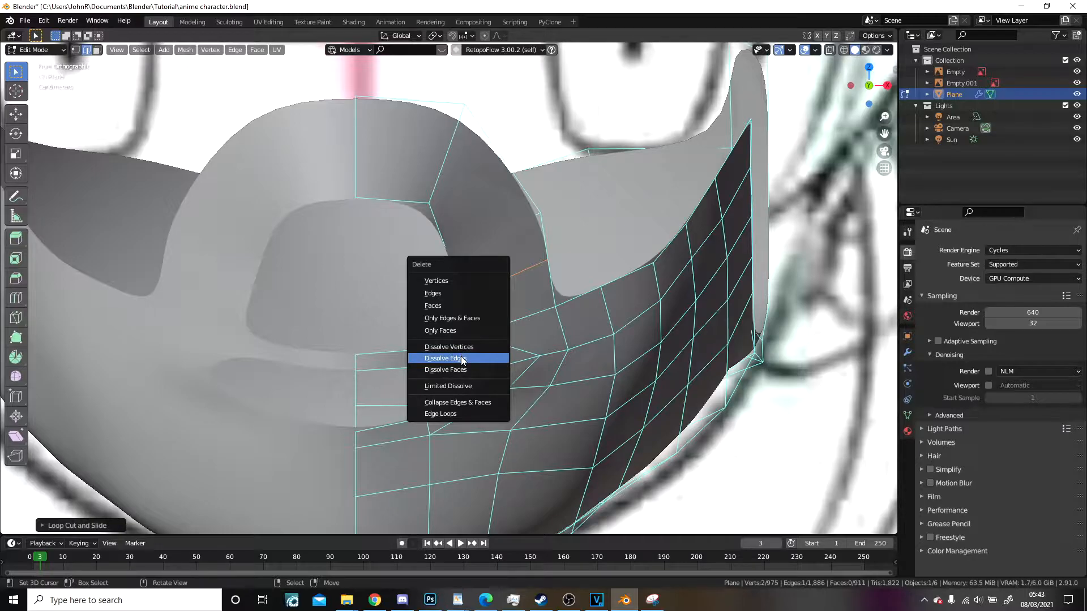
left_click(462, 357)
Step: Move the lower cross edge of the nose arch slightly forward without proportional editing
scroll(505, 239, "down", 3)
middle_click_drag(504, 240, 447, 281)
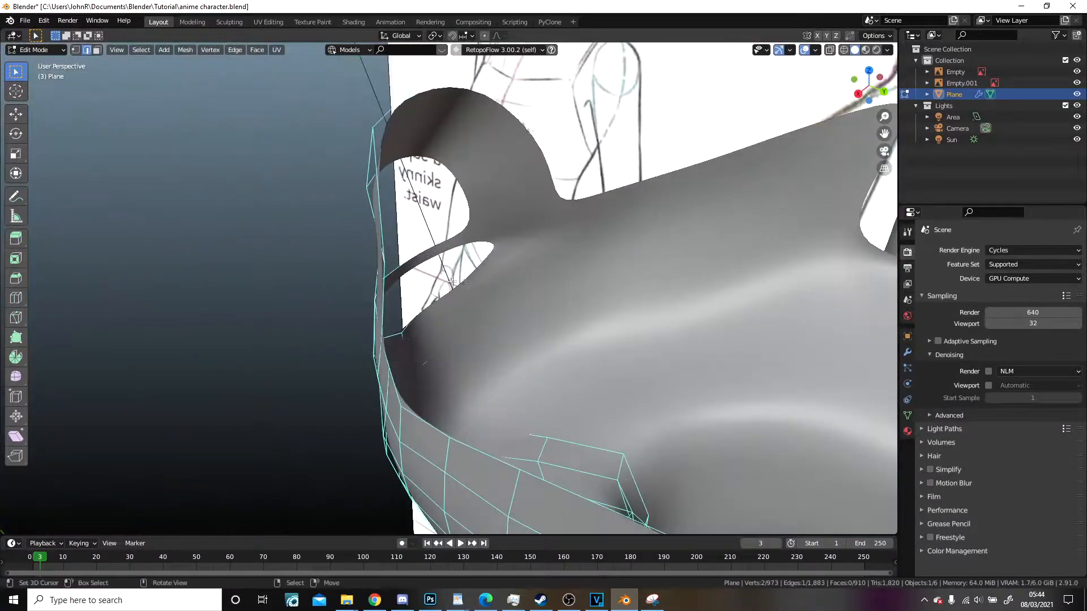
key("g")
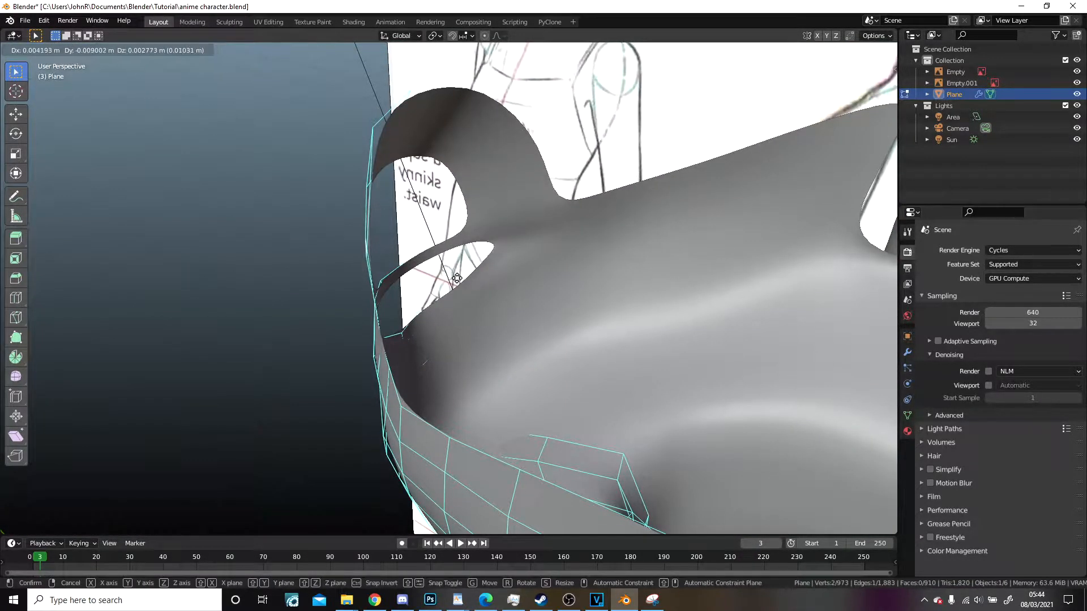
left_click(457, 278)
key("KP_1")
scroll(479, 271, "down", 5)
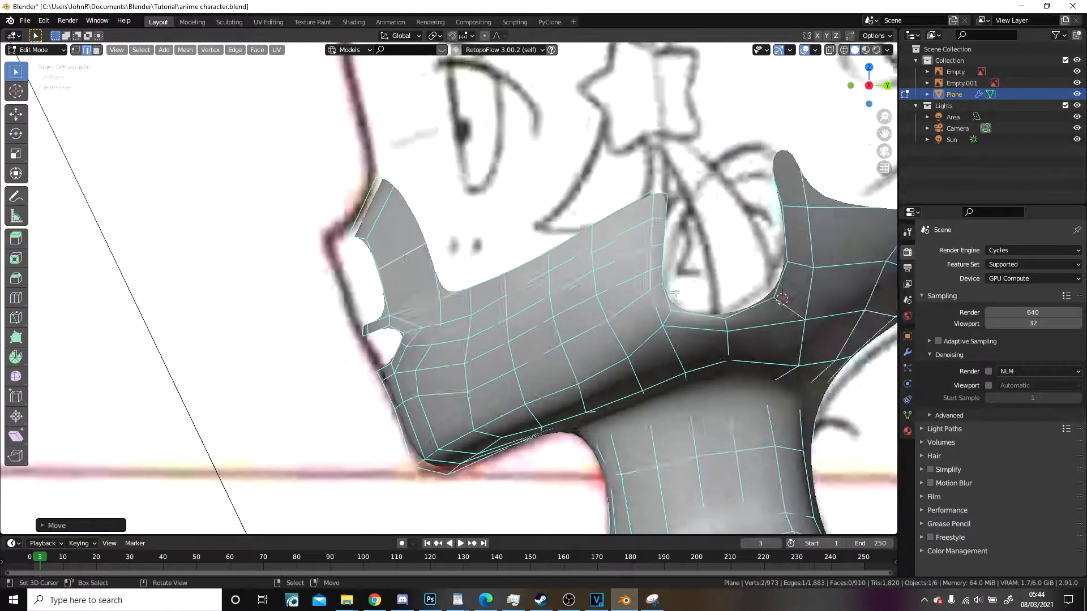
Step: In the side view, rotate and move the arch's cross edge beside the centre line to match the nose slope
scroll(413, 246, "up", 7)
scroll(412, 246, "up", 1)
left_click(361, 214)
key("r")
left_click(545, 293)
key("g")
left_click(529, 289)
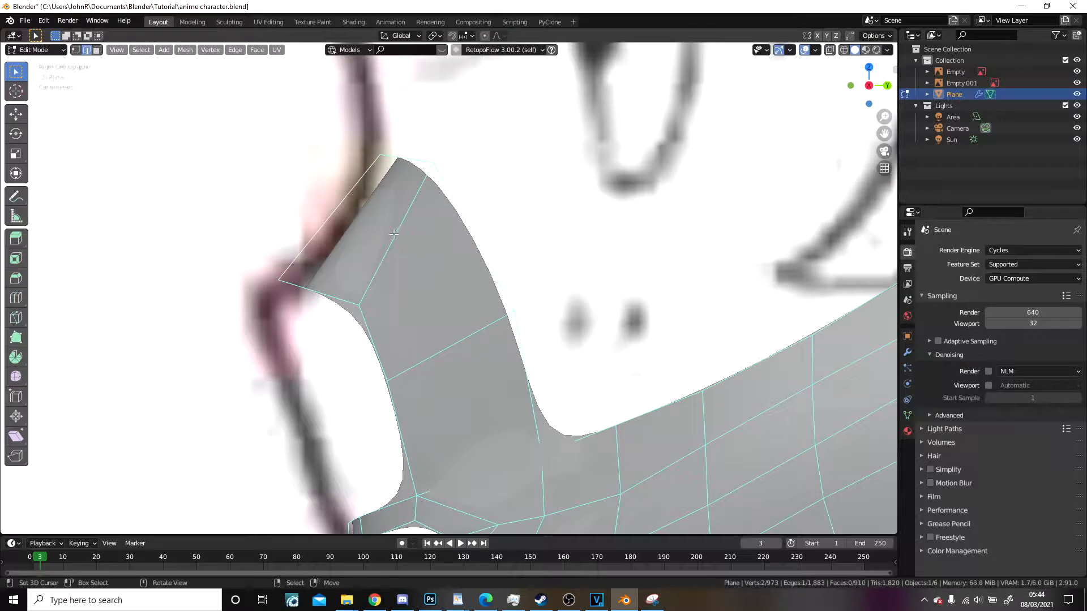
key("r")
left_click(518, 279)
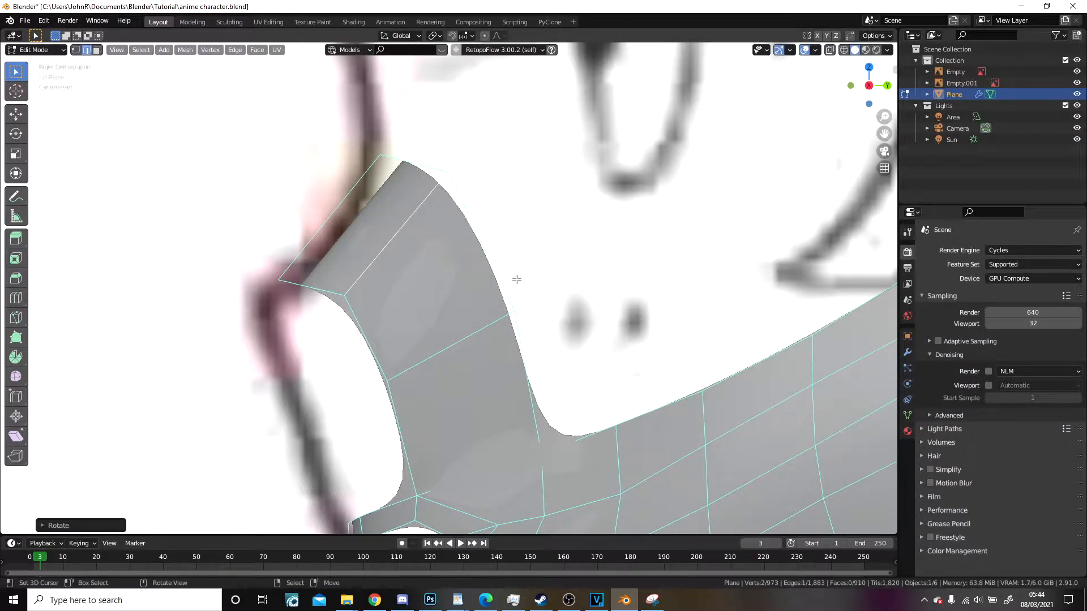
Step: Extrude the upper lip vertex beside the mouth corner upward and fill a face between it and the nose arch
scroll(517, 288, "down", 3)
key("z")
mouse_move(680, 317)
middle_mouse_down()
mouse_move(691, 309)
mouse_move(567, 245)
middle_mouse_up()
scroll(566, 244, "up", 3)
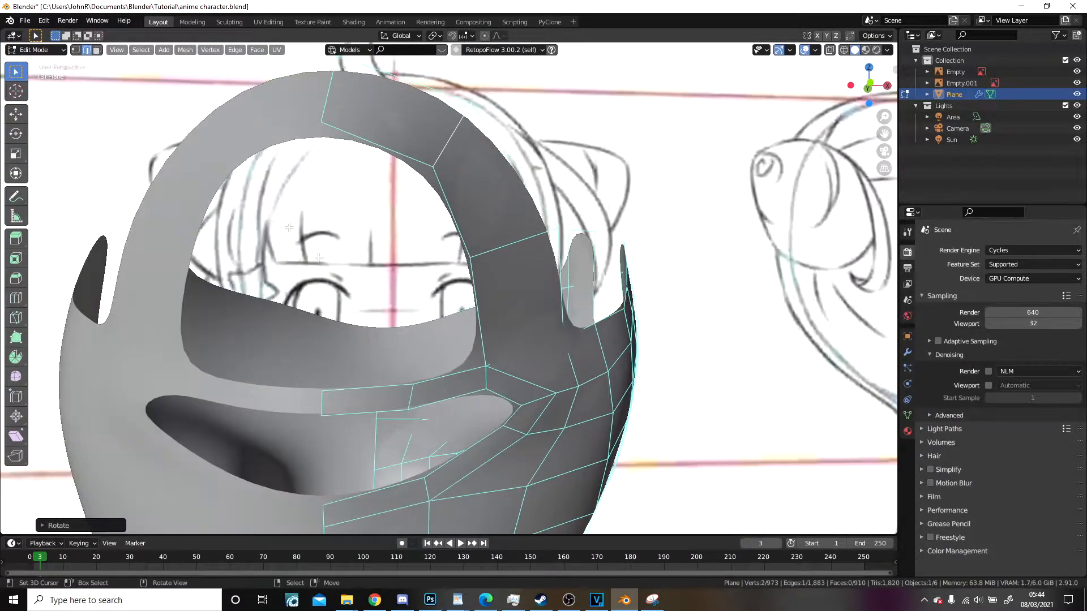
right_click(423, 382)
key("e")
left_click(410, 273)
right_click(494, 258, "shift")
key("f")
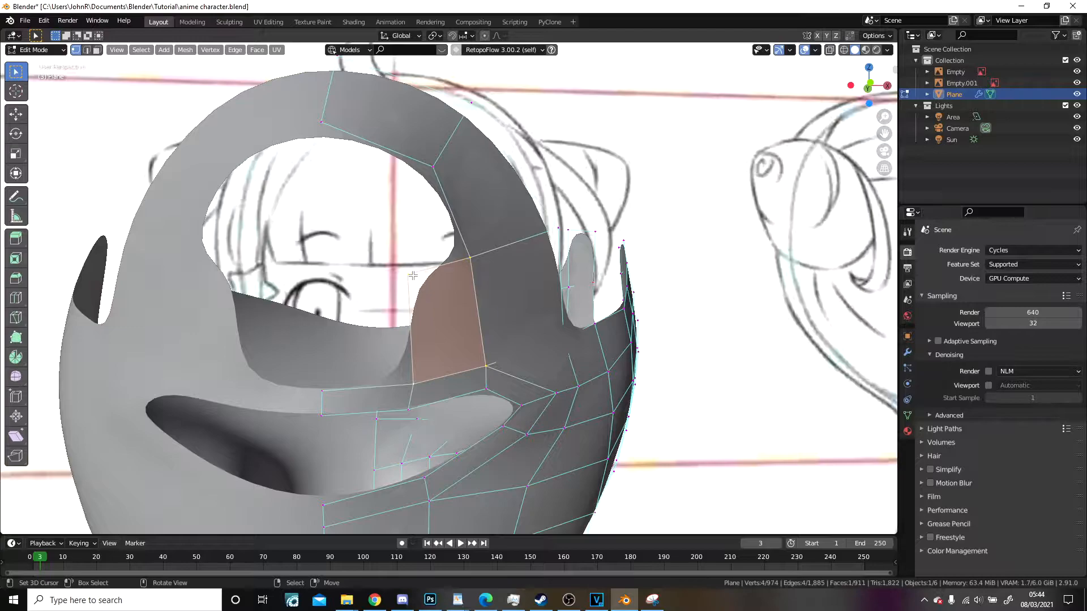
Step: Extrude the upper lip's centre vertex upward and fill the face between it and the neighbouring column
right_click(322, 390)
key("e")
left_click(419, 272)
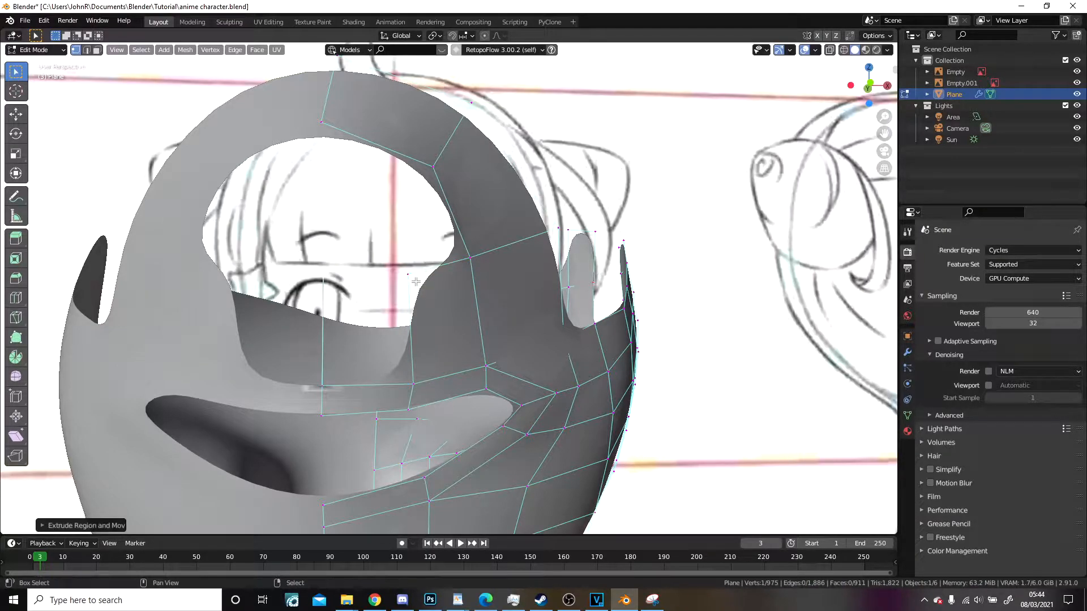
key("f")
Step: Add a loop cut across the top of the nose arch beside the centre line and fill the nose opening
middle_click_drag(339, 339, 396, 170)
left_click(463, 171)
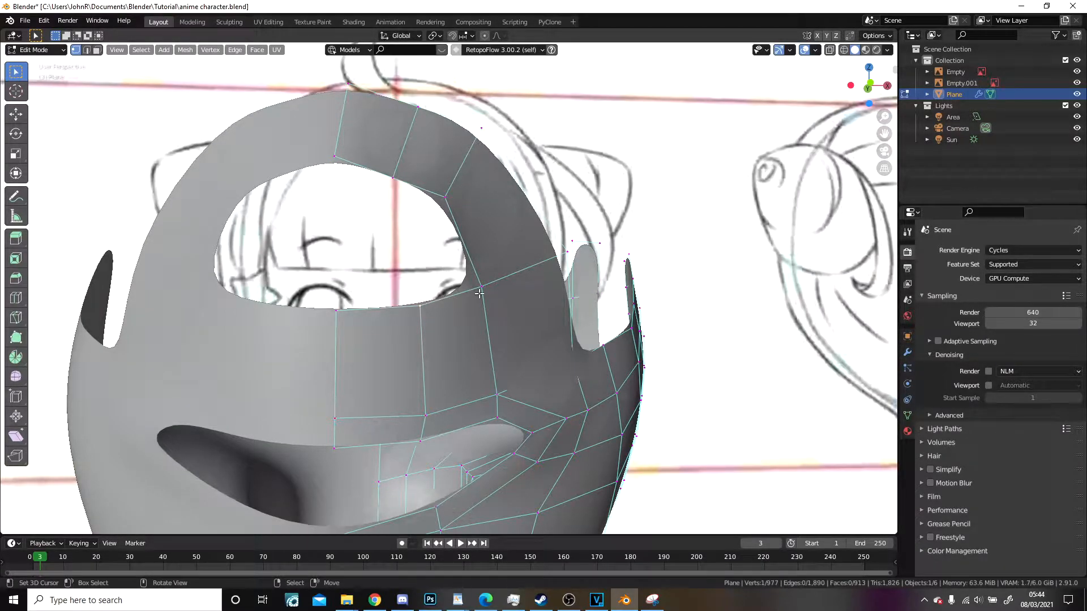
key("f")
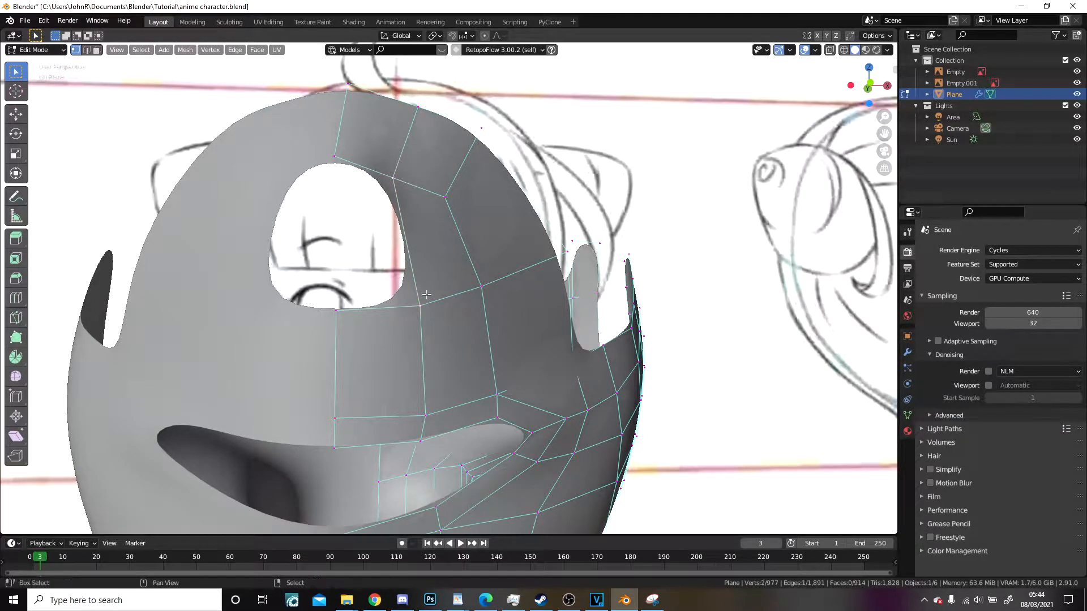
Step: In the side view, move the nose tip and upper nose vertices with proportional editing to fit the reference profile
key("Tab")
scroll(426, 295, "down", 5)
middle_click_drag(426, 294, 442, 325)
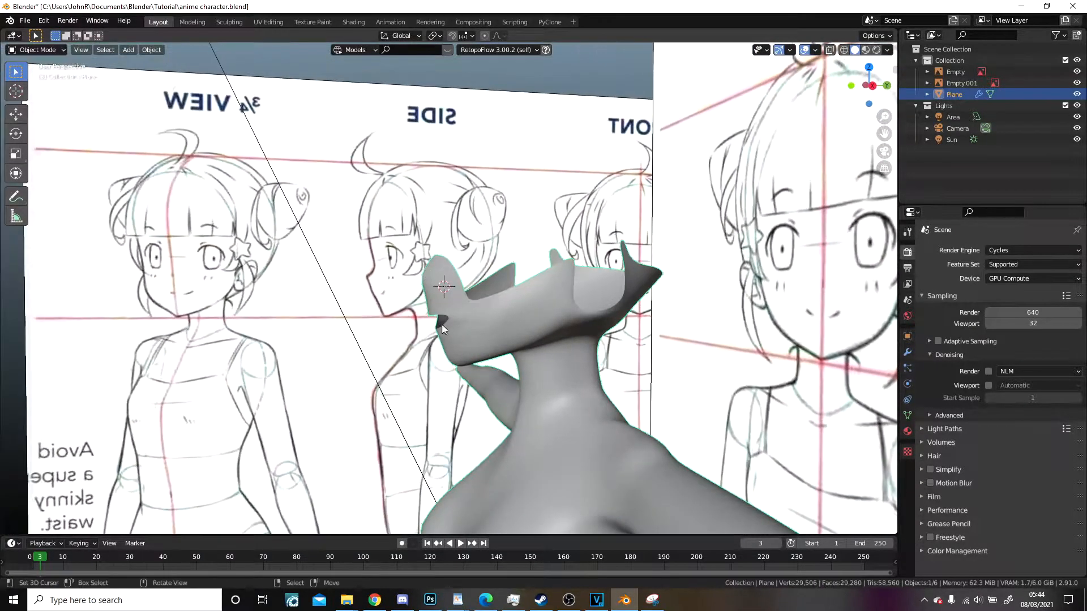
key("KP_3")
scroll(441, 323, "up", 6)
key("Tab")
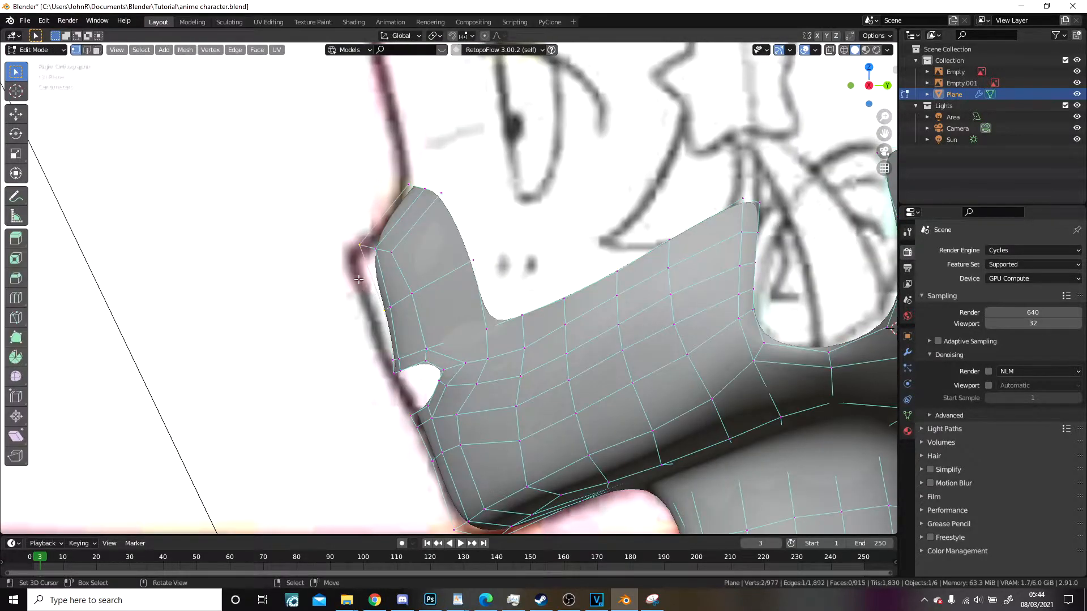
key("g")
left_click(384, 254)
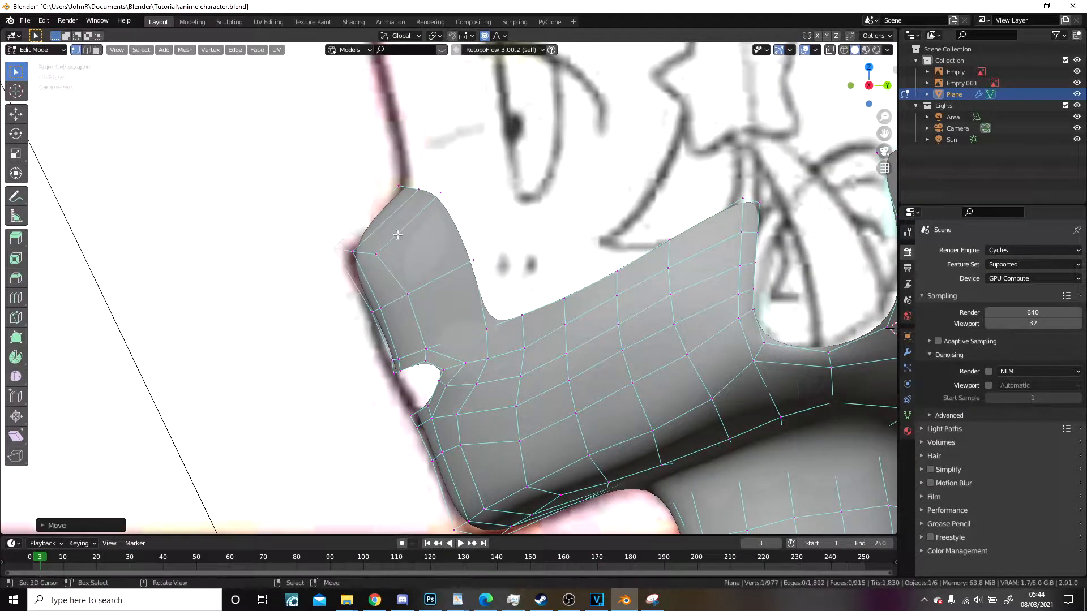
key("g")
left_click(411, 253)
Step: In the front view wireframe, move the outer side and top corner vertices of the nose patch inward with proportional editing
key("Tab")
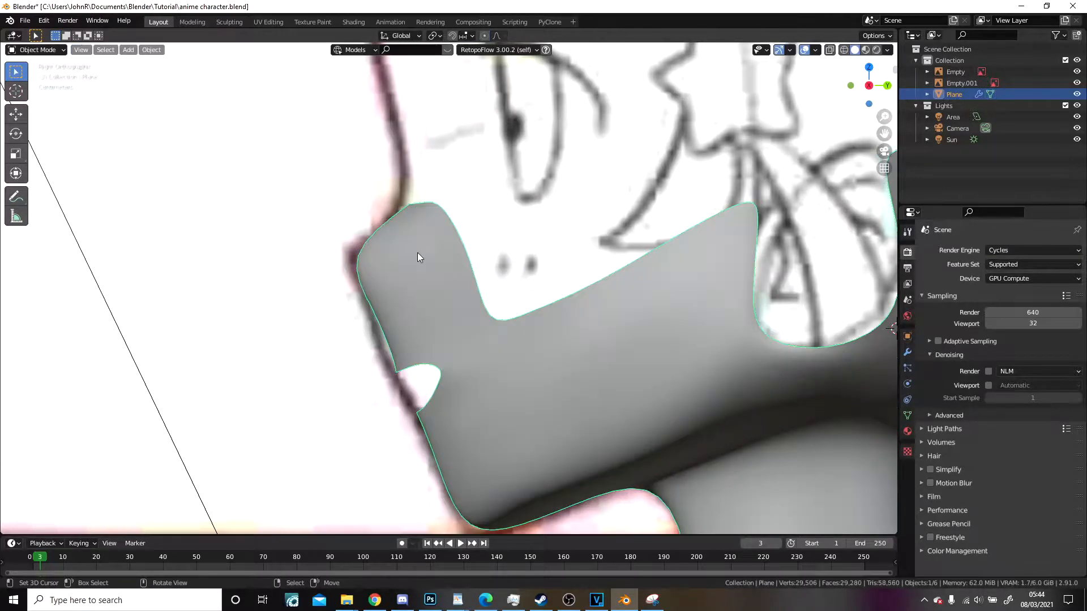
scroll(440, 250, "down", 5)
middle_click_drag(440, 251, 476, 235)
key("Tab")
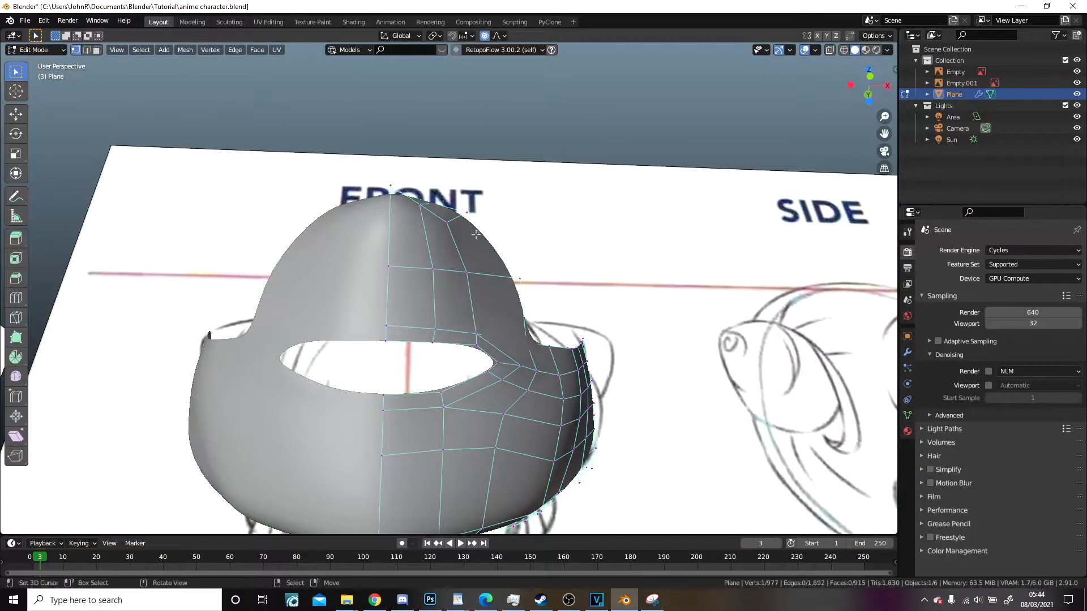
key("KP_1")
key("shift+z")
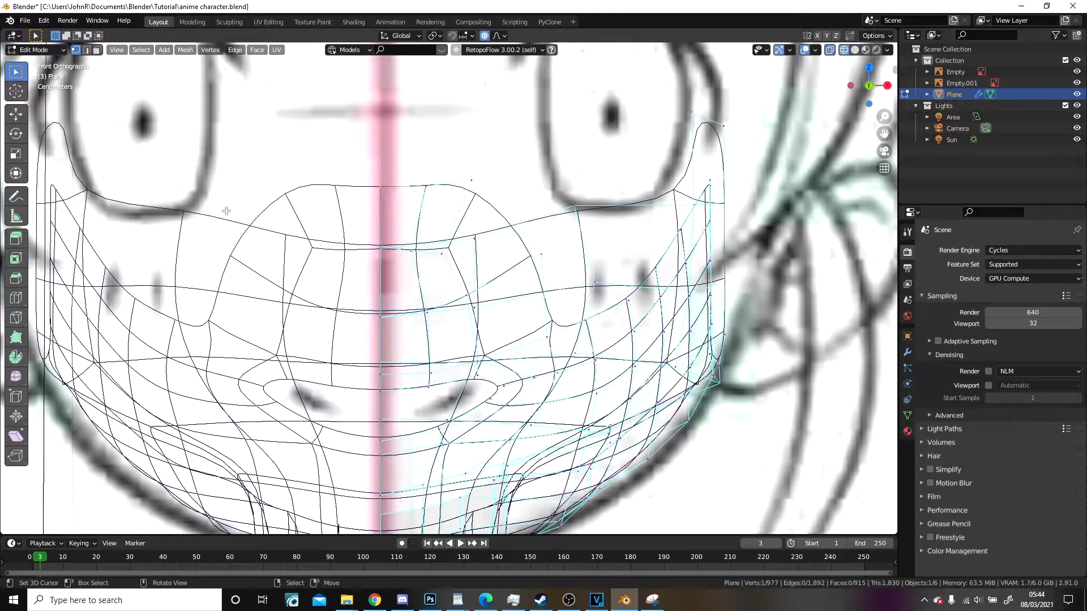
key("g")
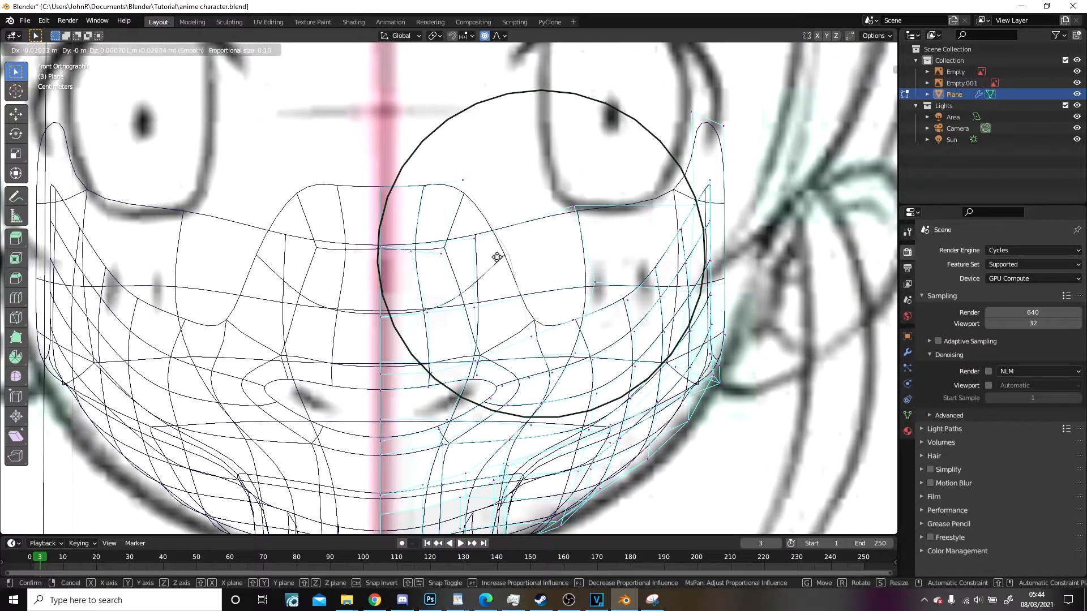
left_click(469, 187)
key("g")
scroll(451, 216, "up", 4)
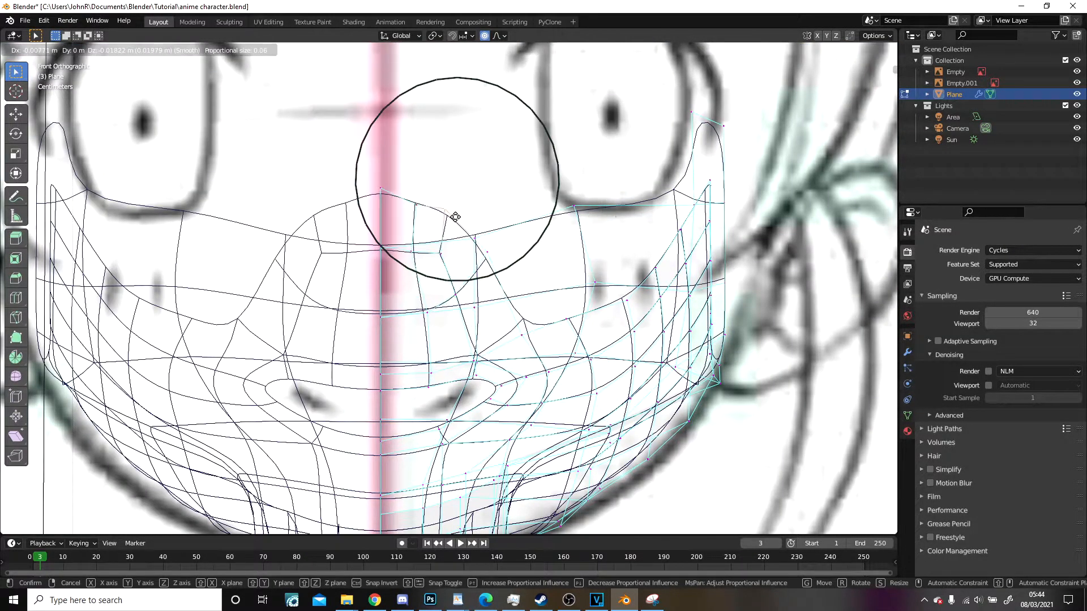
left_click(452, 216)
Step: Move two inner nose vertices closer to the centre line with a smaller proportional radius and check the smoothed shape
key("g")
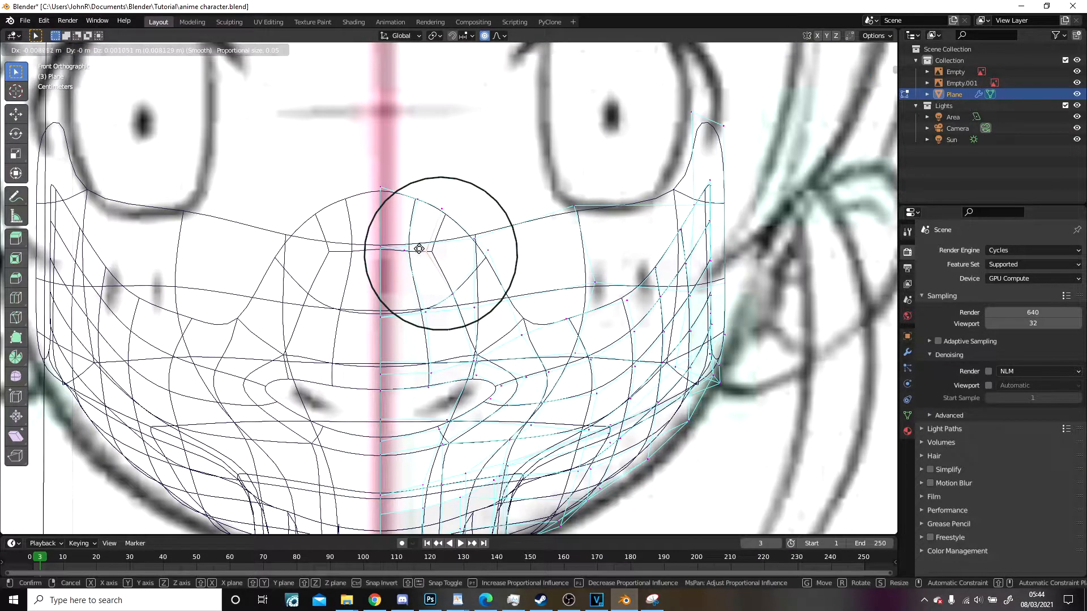
left_click(419, 245)
key("g")
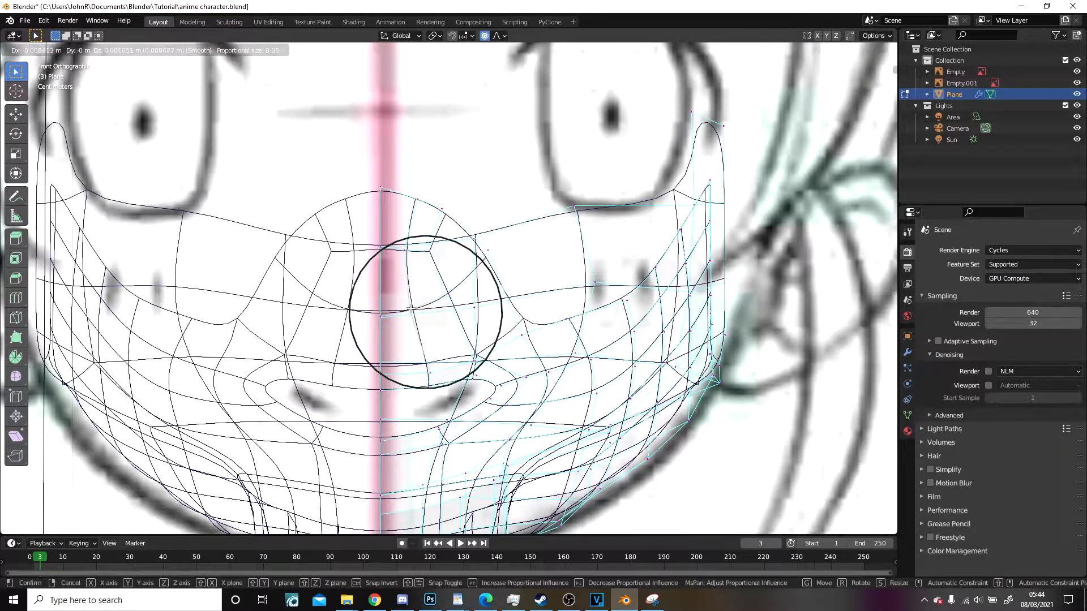
left_click(411, 309)
scroll(453, 360, "down", 5)
key("z")
left_click(607, 348)
key("Tab")
middle_click_drag(607, 321, 461, 314)
key("Tab")
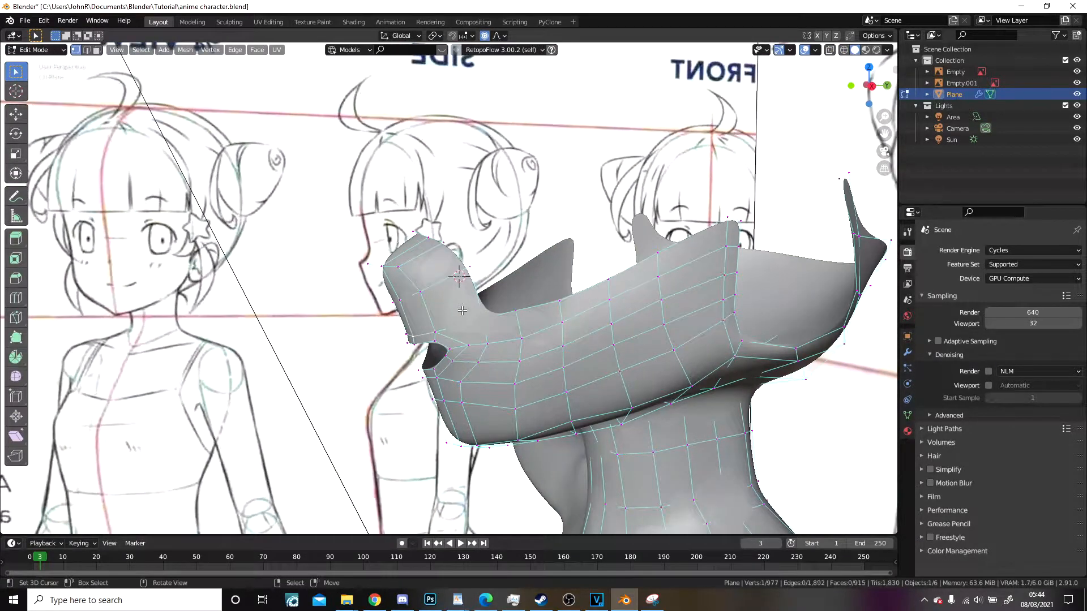
Step: In the side view, extrude the nose's top edge upward in three segments along the reference profile to the fringe line and adjust its upper end
key("KP_3")
scroll(351, 320, "up", 5)
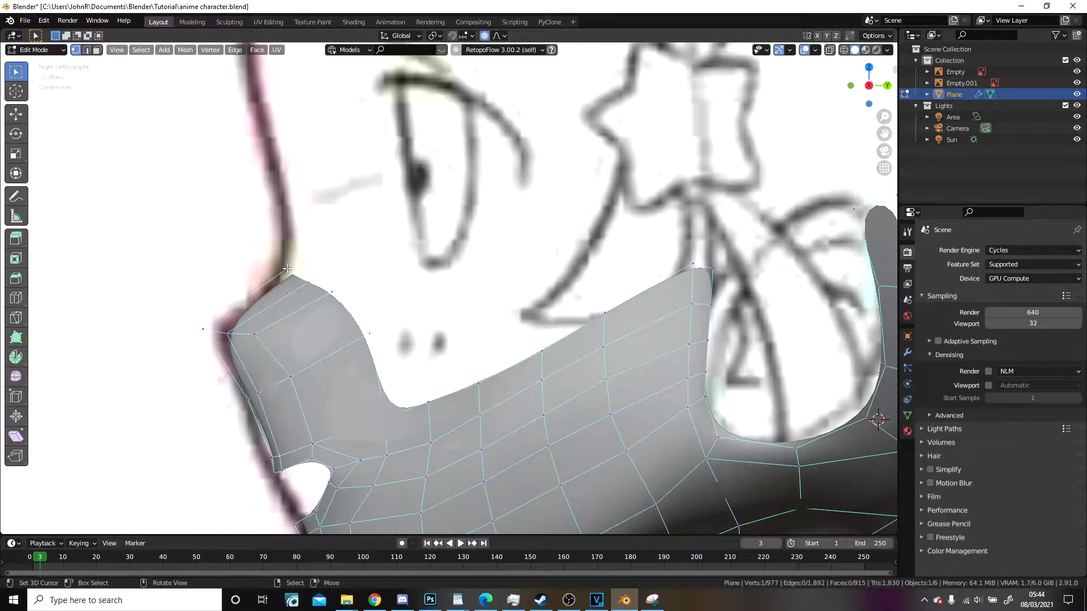
middle_click_drag(293, 269, 306, 293)
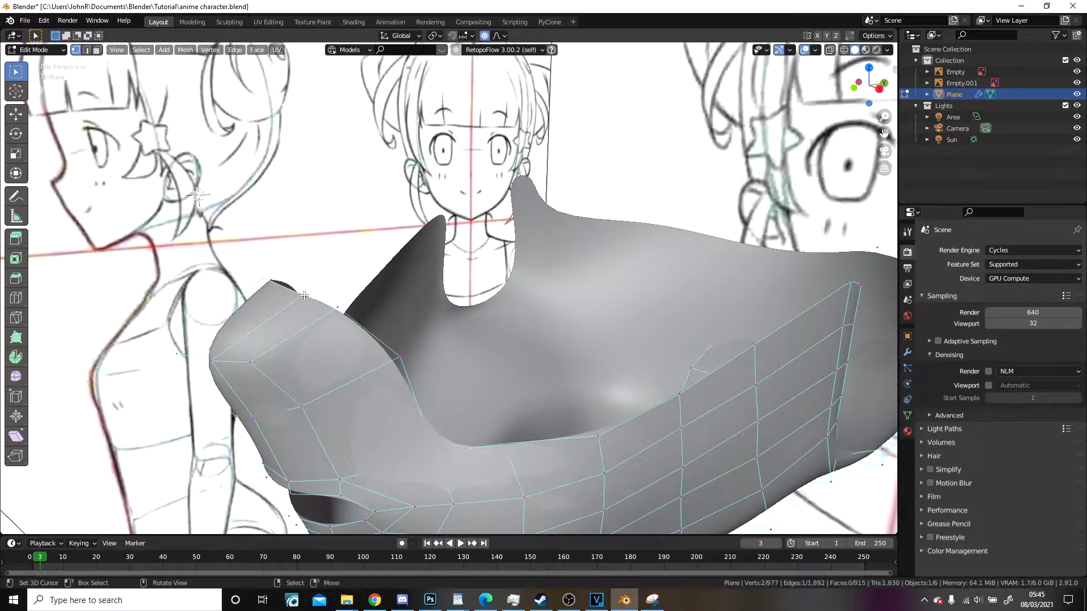
key("KP_3")
middle_click_drag(285, 186, 406, 162)
key("e")
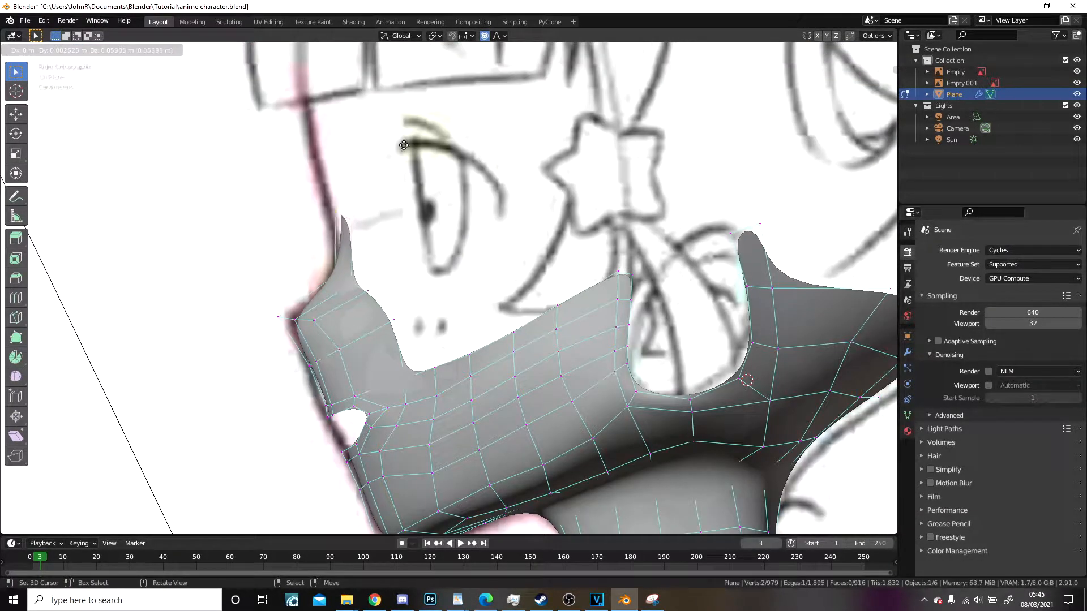
left_click(400, 144)
key("e")
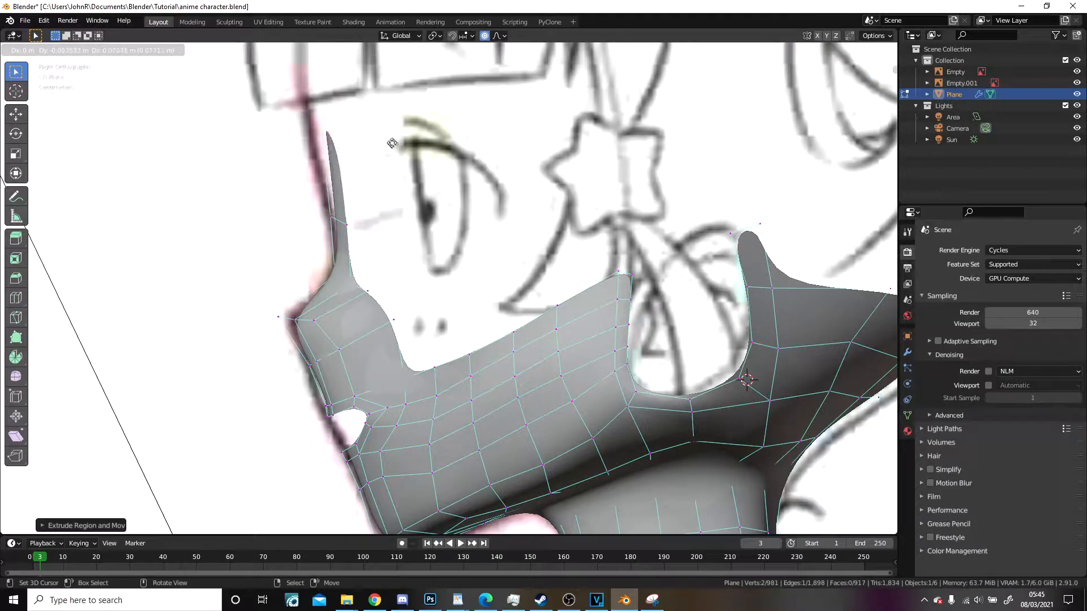
left_click(377, 127)
left_click(323, 158)
key("g")
left_click(405, 186)
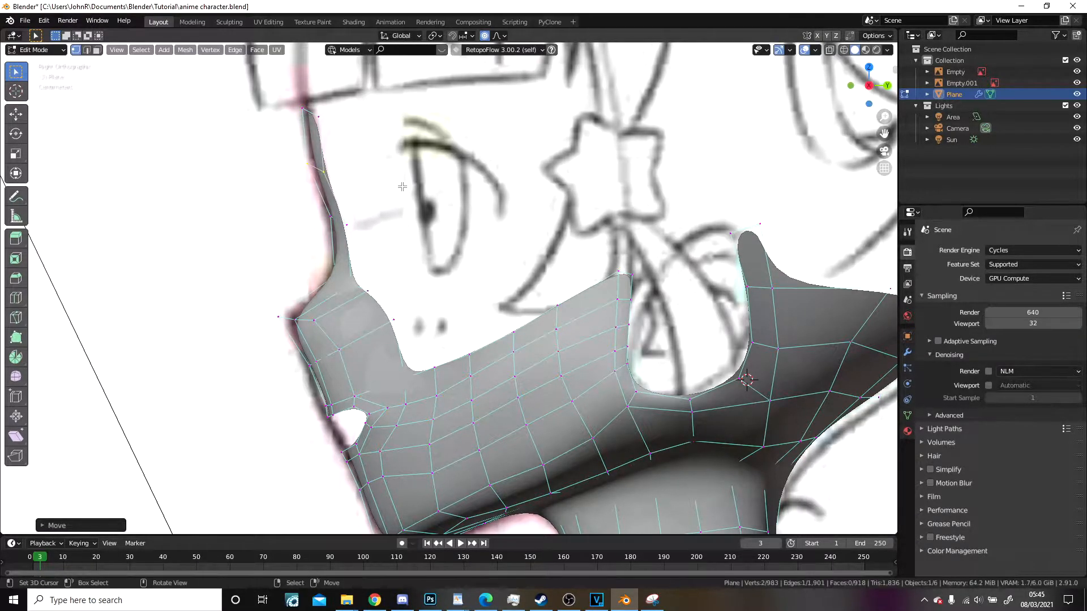
Step: Looking down on the face, move two individual vertices along the cheek edge to even out its contour
key("Tab")
scroll(543, 265, "down", 5)
middle_click_drag(543, 265, 464, 150)
scroll(555, 277, "up", 4)
key("Tab")
scroll(582, 286, "up", 4)
scroll(431, 215, "up", 2)
right_click(399, 243)
middle_click_drag(399, 243, 457, 270)
middle_click_drag(496, 226, 444, 264)
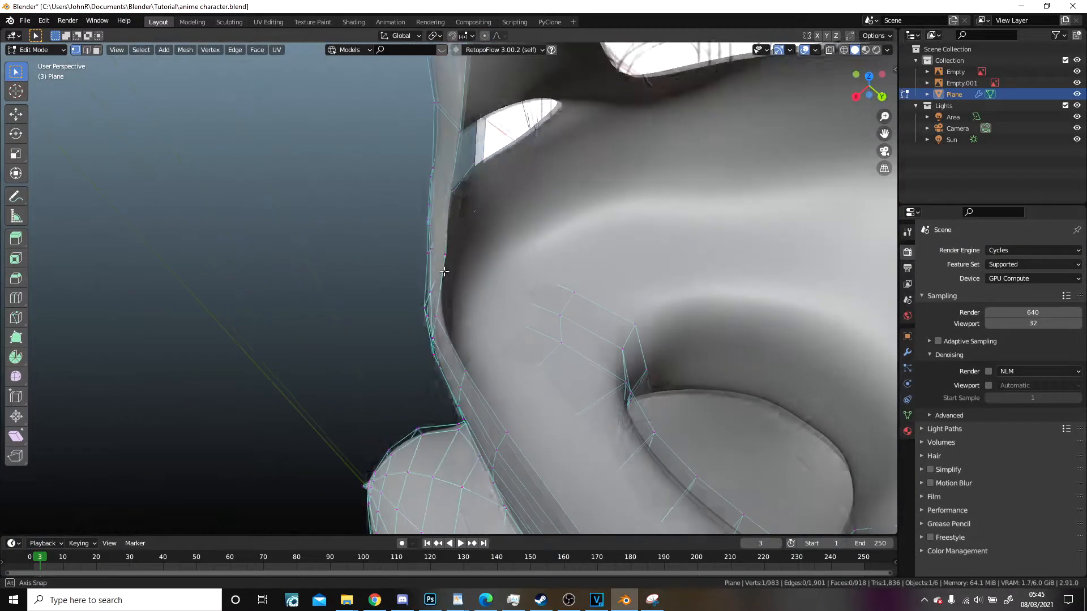
key("g")
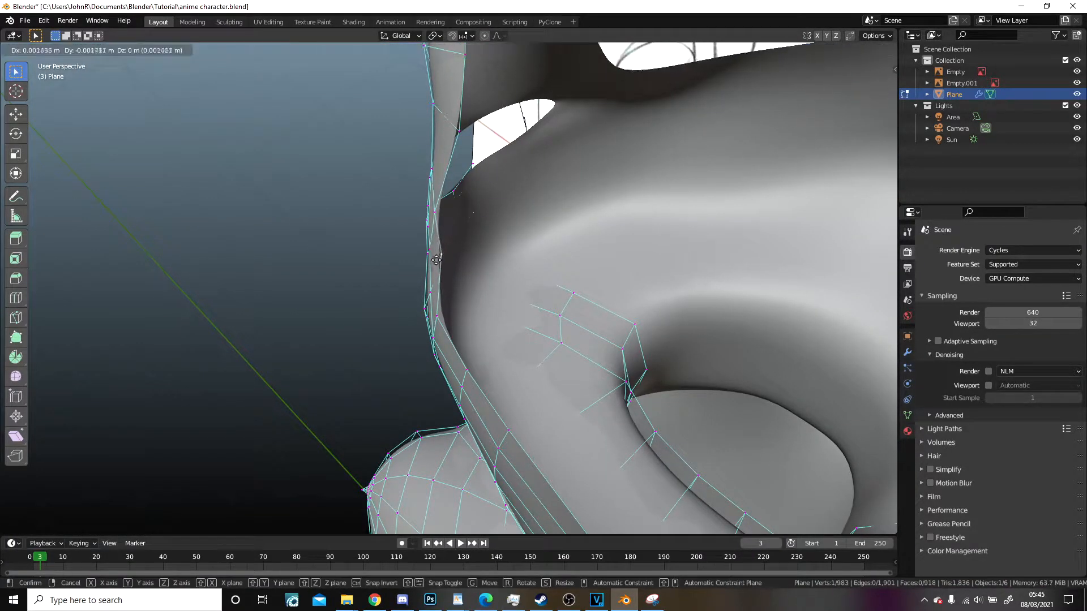
left_click(425, 260)
middle_click_drag(425, 260, 445, 225)
middle_click_drag(444, 265, 380, 218)
key("g")
left_click(569, 331)
Step: Refine the cheek contour by moving further single vertices and check the smoothed shape in Object Mode
middle_click_drag(436, 151, 368, 145)
left_click(403, 327)
mouse_move(414, 324)
middle_mouse_down()
mouse_move(673, 254)
mouse_move(469, 300)
mouse_move(517, 302)
mouse_move(436, 230)
mouse_move(425, 192)
middle_mouse_up()
key("g")
left_click(682, 254)
scroll(681, 253, "down", 7)
key("Tab")
scroll(475, 301, "up", 6)
key("Tab")
key("g")
left_click(507, 300)
scroll(425, 192, "down", 5)
key("Tab")
scroll(391, 198, "up", 5)
scroll(391, 204, "down", 5)
key("Tab")
middle_click_drag(403, 239, 288, 369)
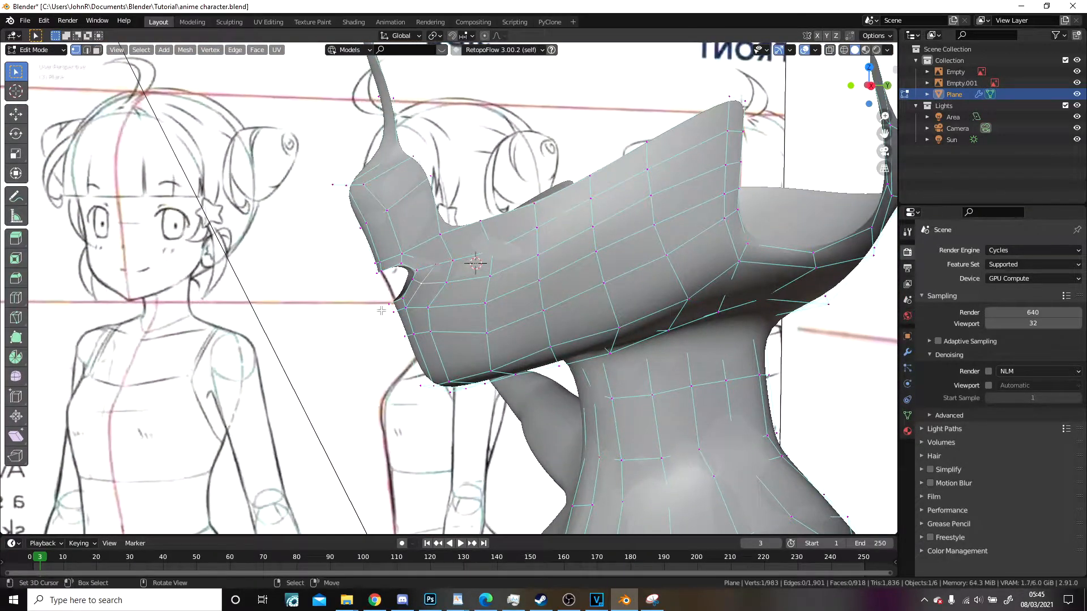
Step: Extrude the nose patch's upper side vertex upward and fill the gap between it and the nose bridge with a face
middle_click_drag(381, 311, 375, 297)
key("KP_3")
scroll(431, 351, "down", 7)
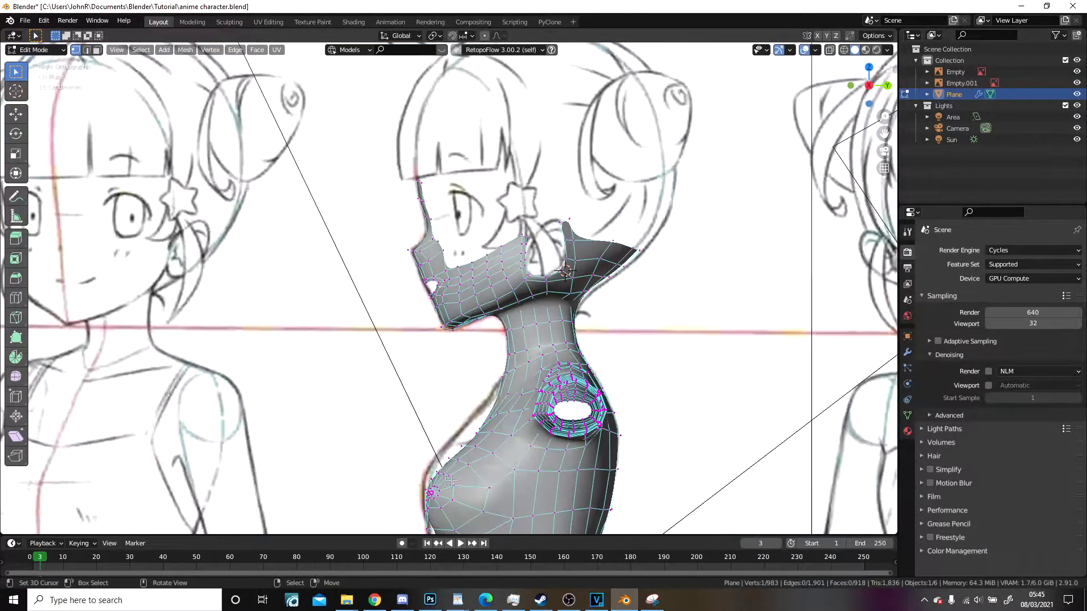
middle_click_drag(463, 388, 422, 456, "shift")
scroll(363, 419, "up", 5)
middle_click_drag(316, 367, 476, 367)
key("e")
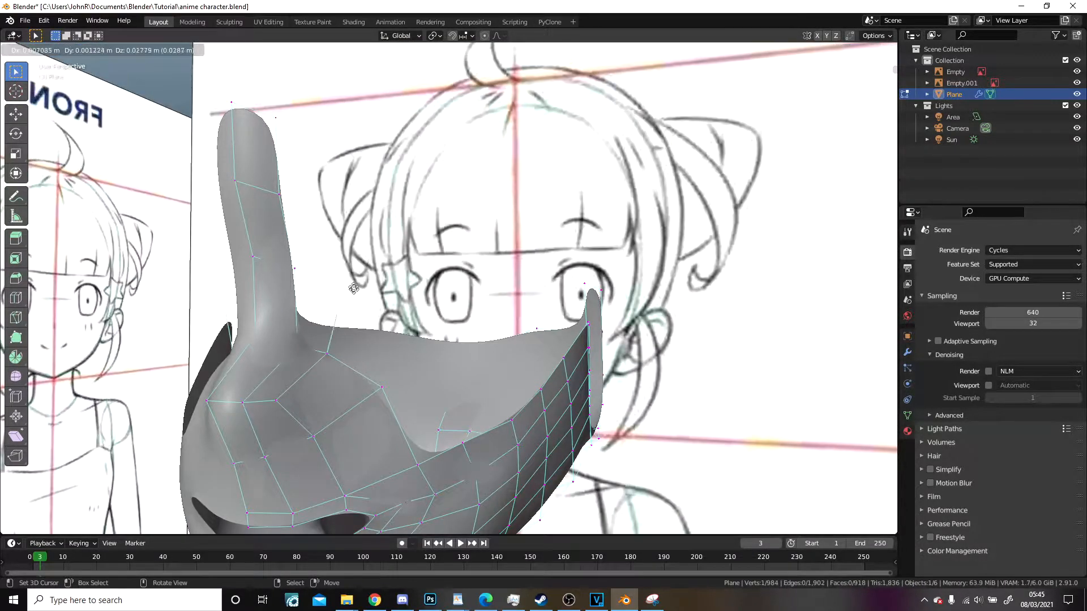
left_click(355, 257)
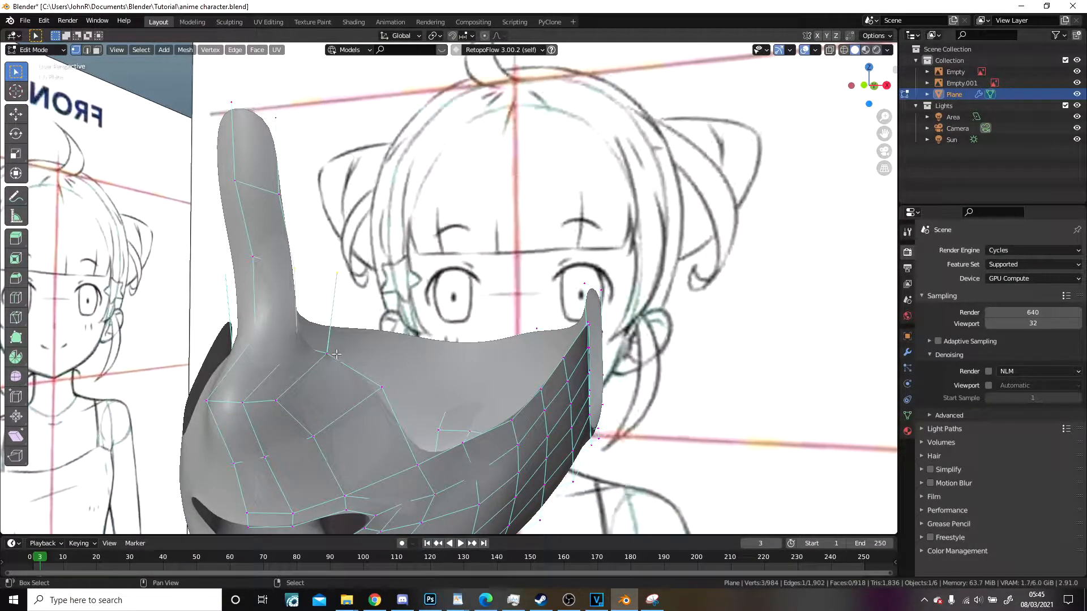
Step: In the front view, extrude the nose patch's side edge outward to the eye's lower inner corner and adjust its end vertices
middle_click_drag(400, 287, 557, 285)
key("KP_1")
scroll(452, 351, "up", 5)
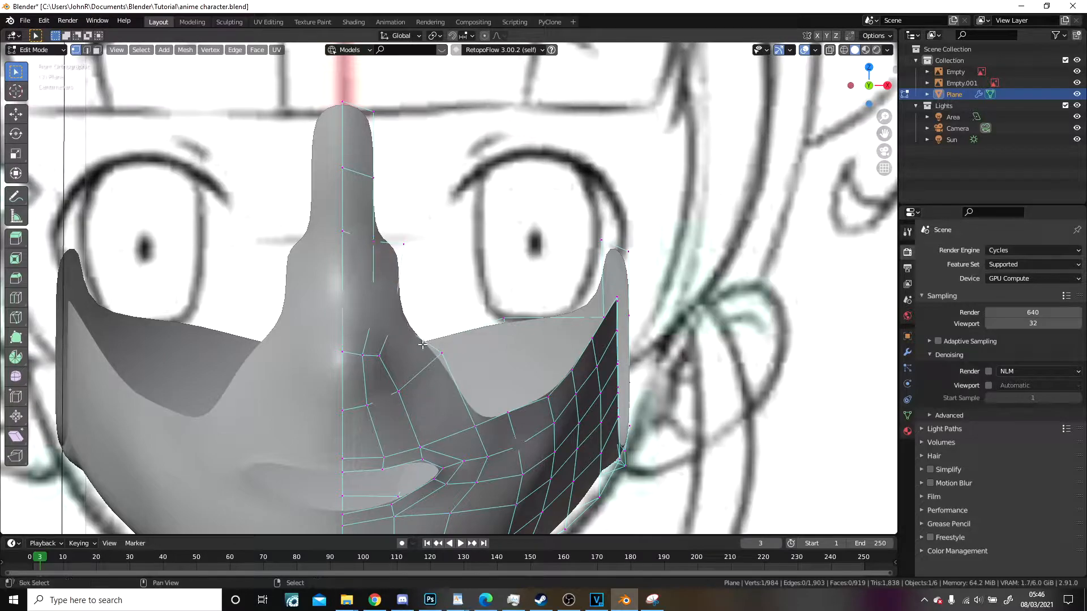
key("e")
left_click(498, 308)
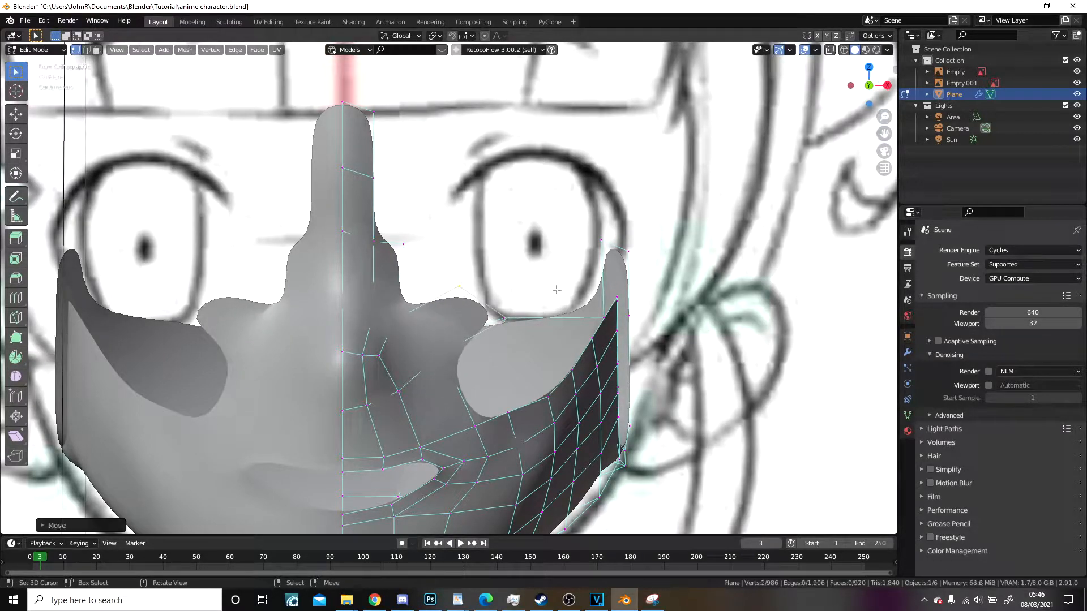
key("r")
key("Escape")
key("g")
left_click(505, 330)
scroll(504, 328, "down", 2)
scroll(492, 314, "up", 3)
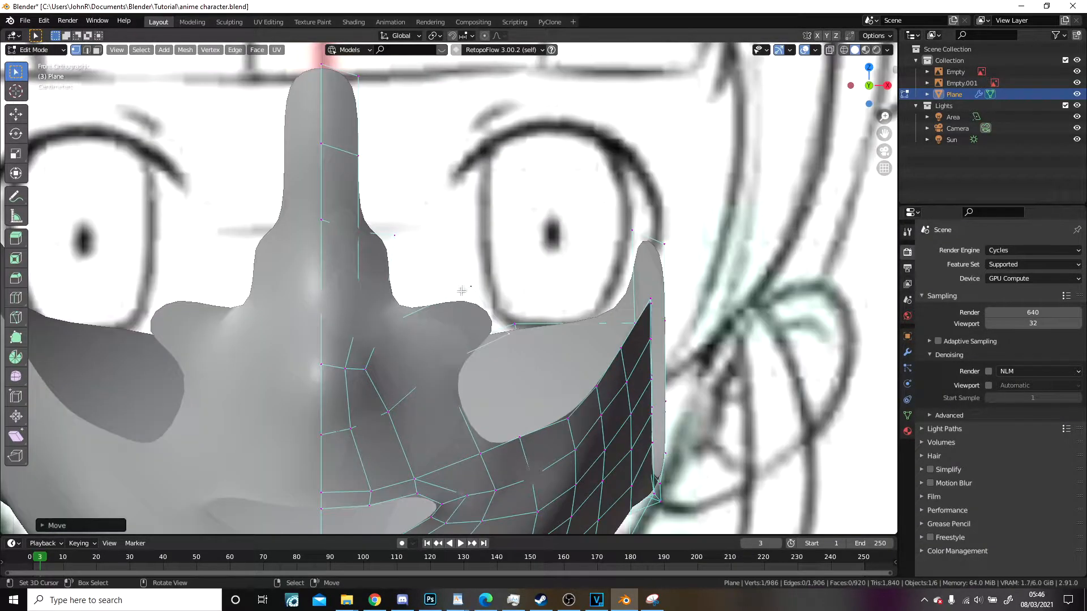
Step: Extrude the new patch's upper outer vertex upward beside the eye and fill a face between it and the nose bridge
right_click(471, 288)
key("e")
left_click(468, 214)
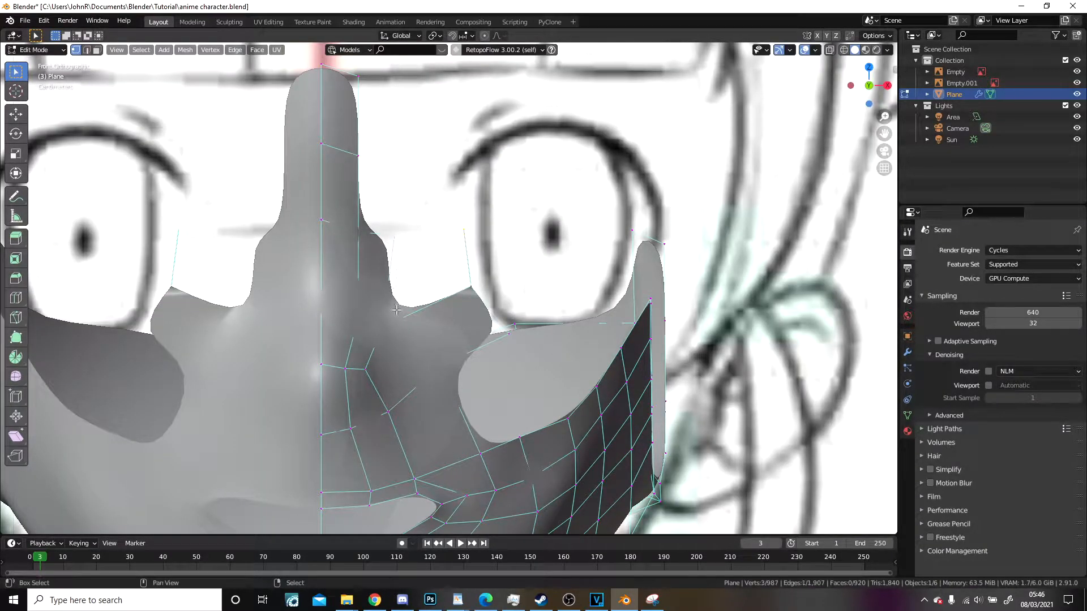
key("f")
scroll(473, 283, "down", 3)
Step: In the side view, move the inner eye-area vertices backward so the patch curves around the face toward the reference eye
key("KP_3")
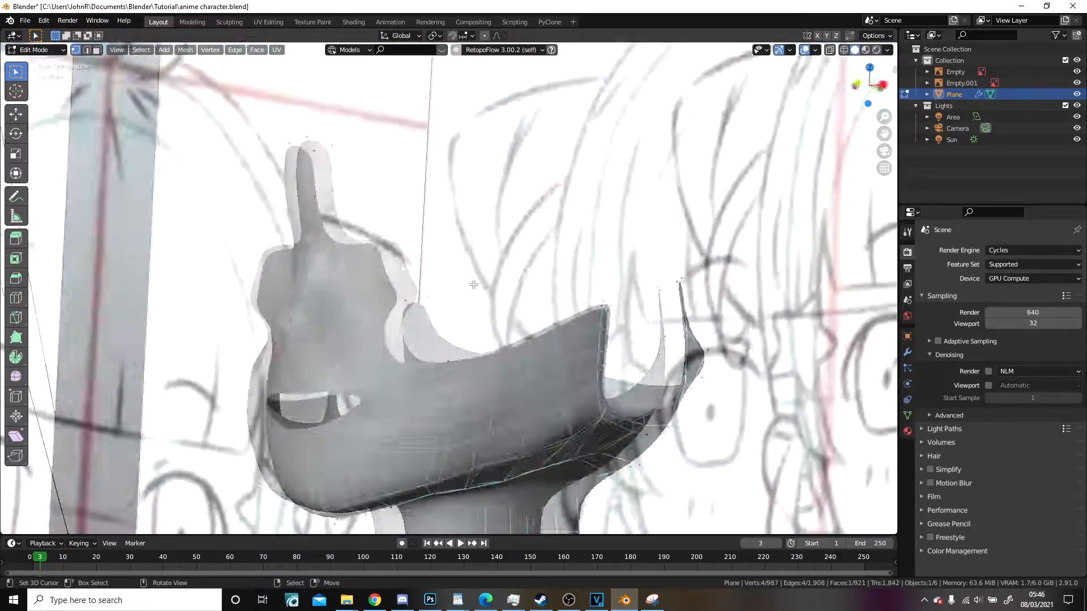
scroll(474, 285, "up", 3)
scroll(474, 284, "up", 4)
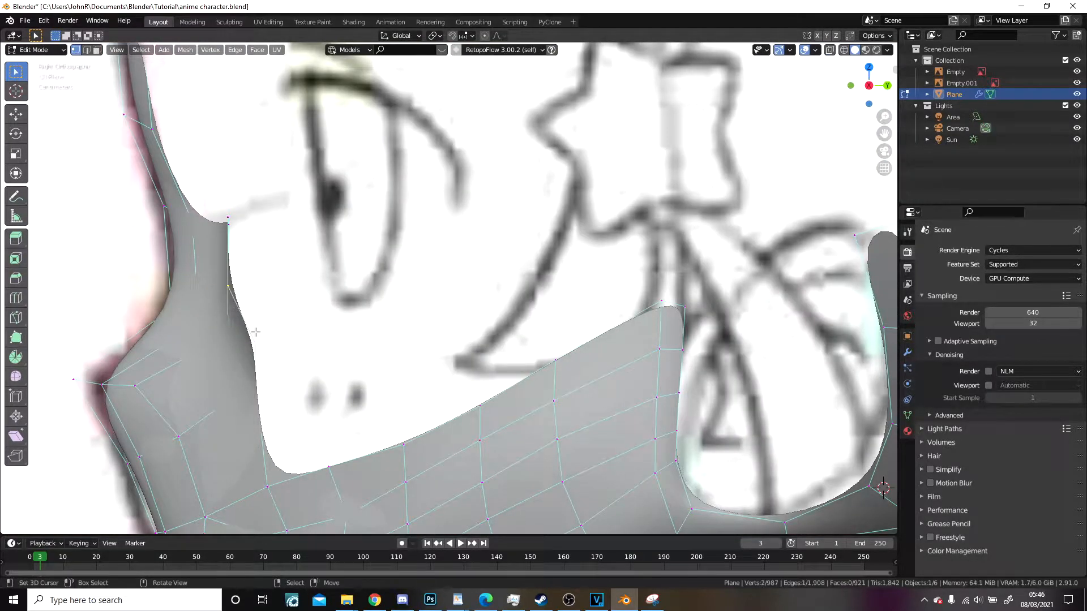
key("g")
left_click(341, 304)
left_click(250, 221)
key("g")
left_click(244, 225)
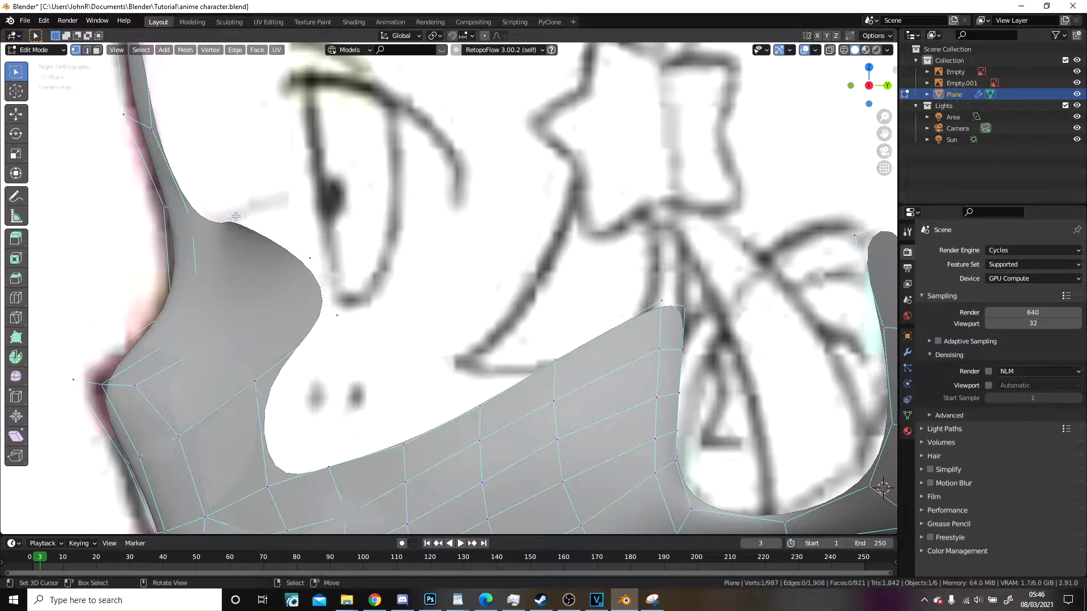
key("g")
left_click(316, 197)
Step: Move the patch's outer vertices to follow the eye's inner outline in the front view and check the shape in perspective
scroll(312, 209, "down", 4)
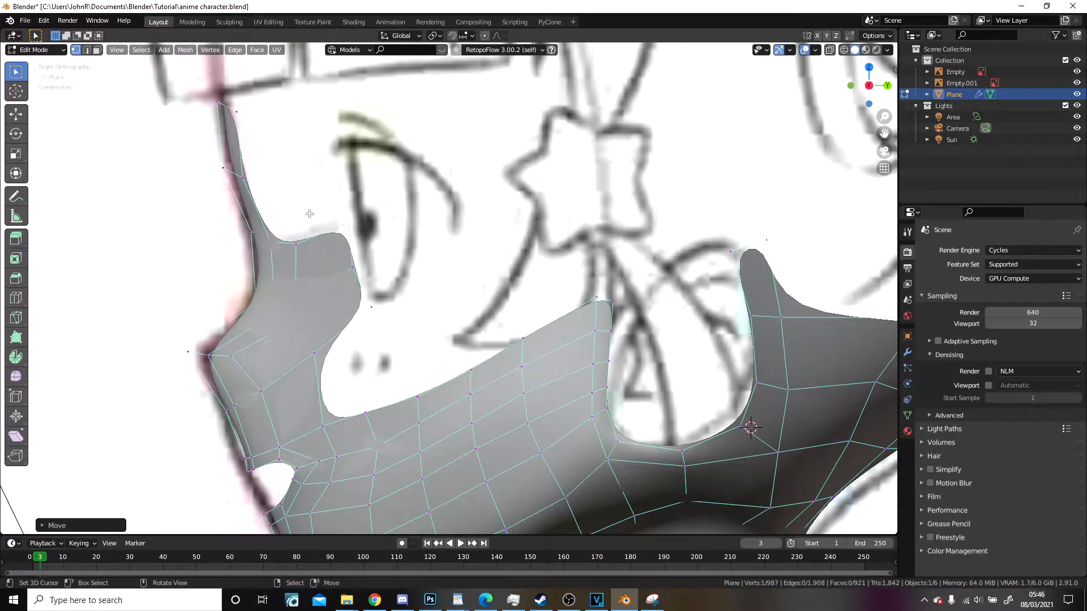
scroll(482, 263, "up", 2)
key("g")
left_click(487, 252)
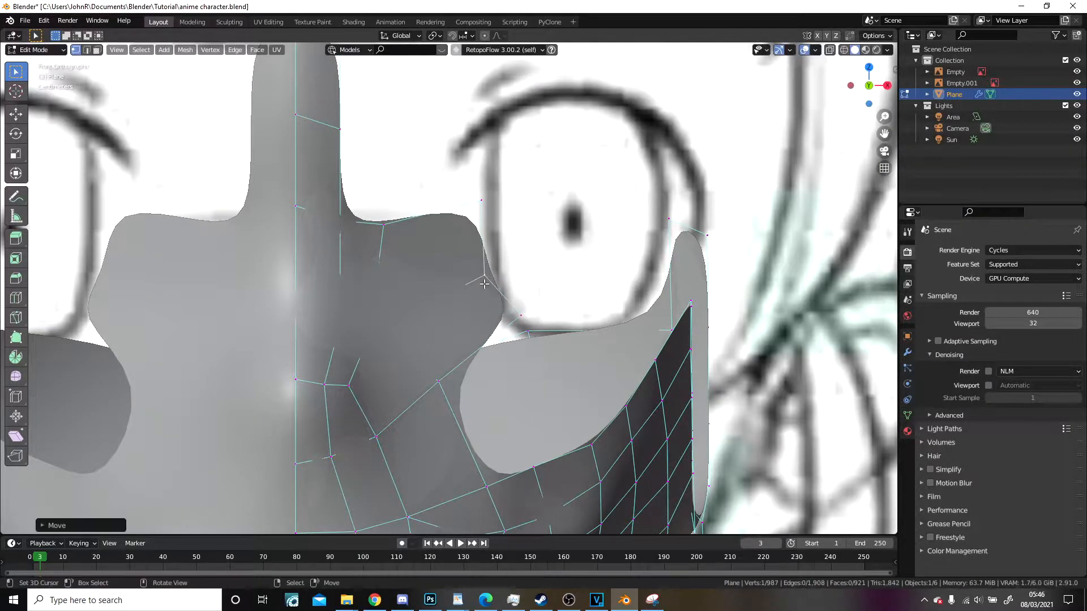
scroll(521, 332, "down", 4)
key("z")
left_click(709, 343)
scroll(639, 317, "down", 4)
middle_click_drag(572, 295, 449, 302)
scroll(448, 302, "up", 4)
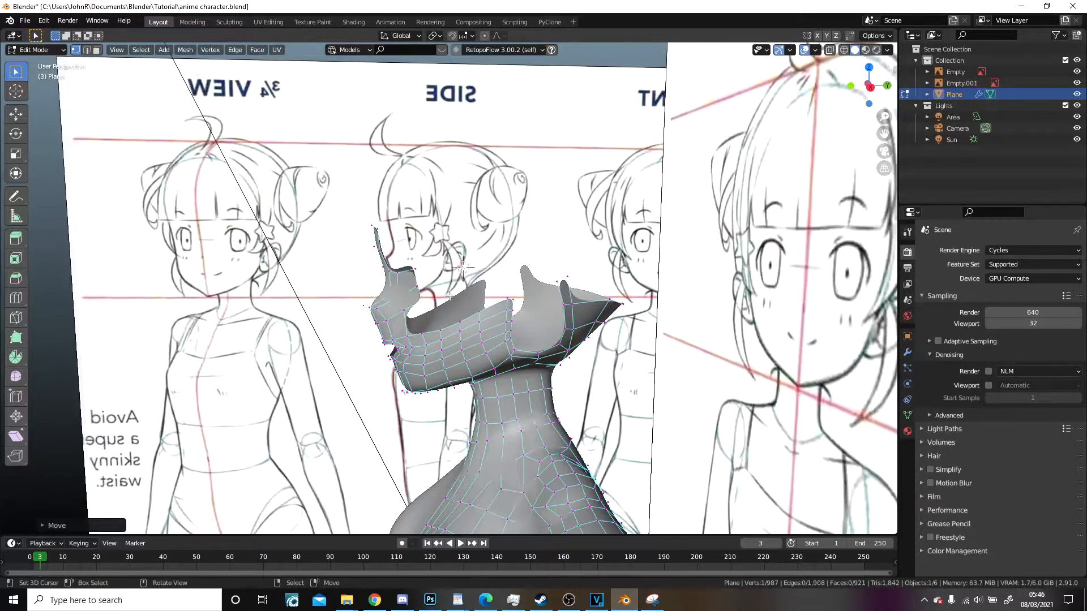
Step: In the front view, extrude the vertex at the eye's lower inner corner outward along the lower eyelid
key("KP_1")
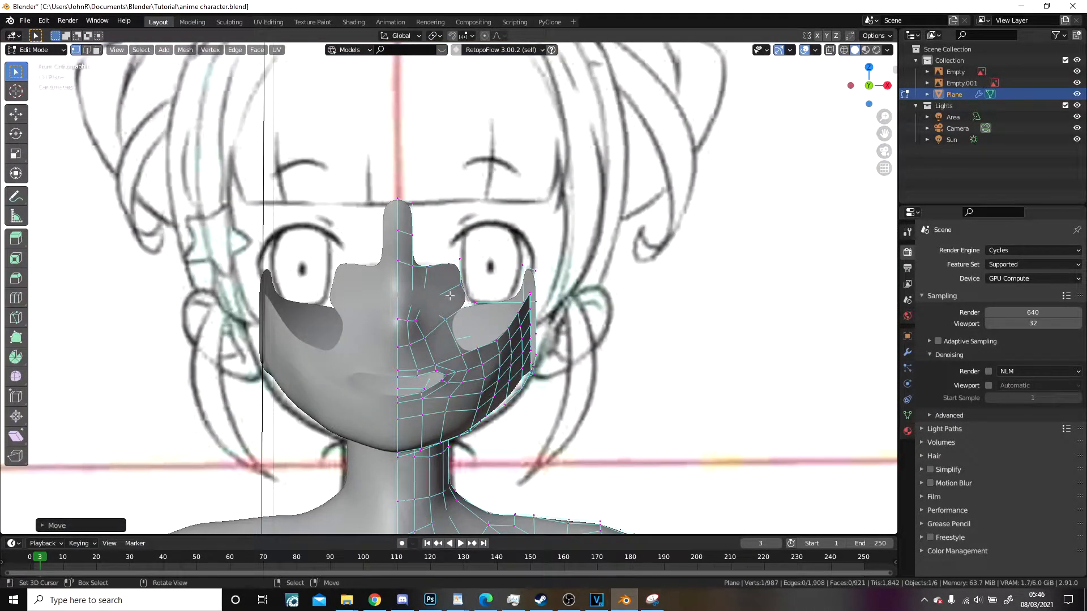
key("KP_3")
scroll(430, 314, "up", 5)
middle_click_drag(492, 323, 461, 232)
key("KP_1")
scroll(613, 332, "up", 1)
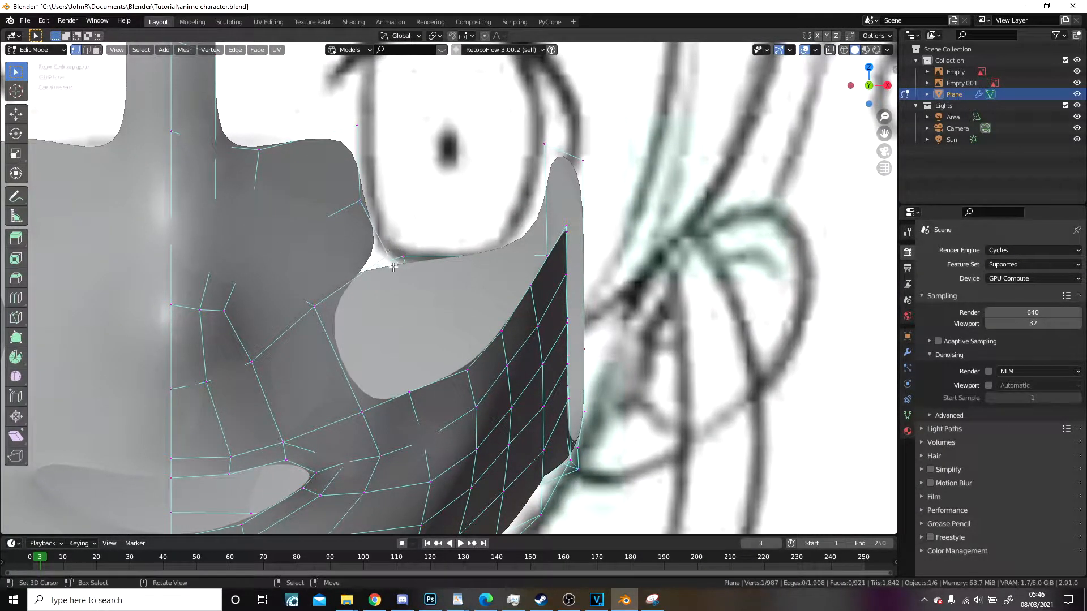
key("e")
left_click(476, 267)
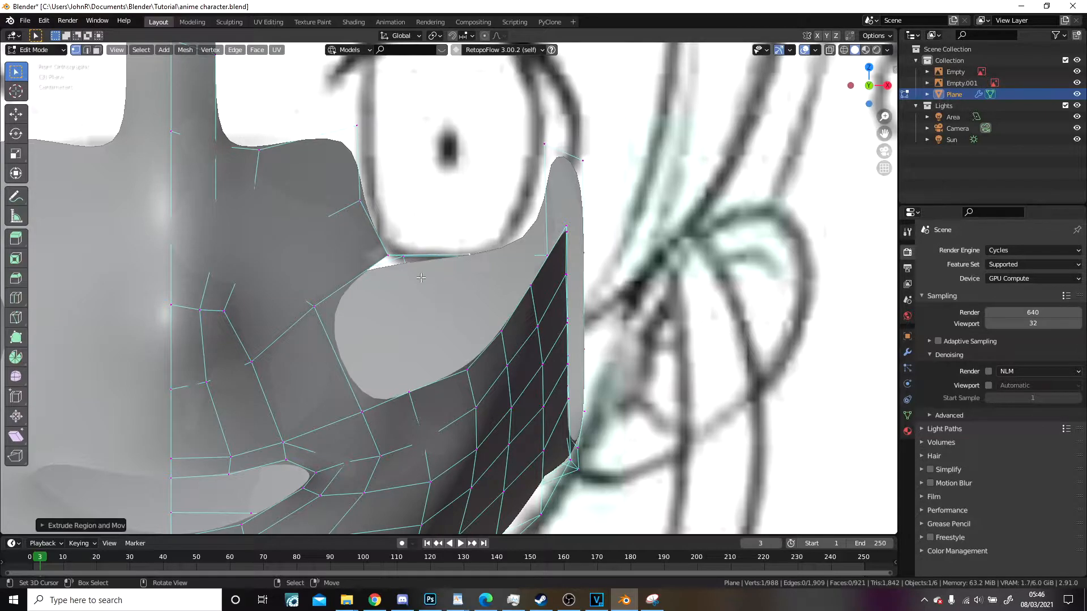
Step: Extrude the lower inner eye corner vertex down to the cheek rim and merge it with the rim vertex there
left_click(389, 253)
key("e")
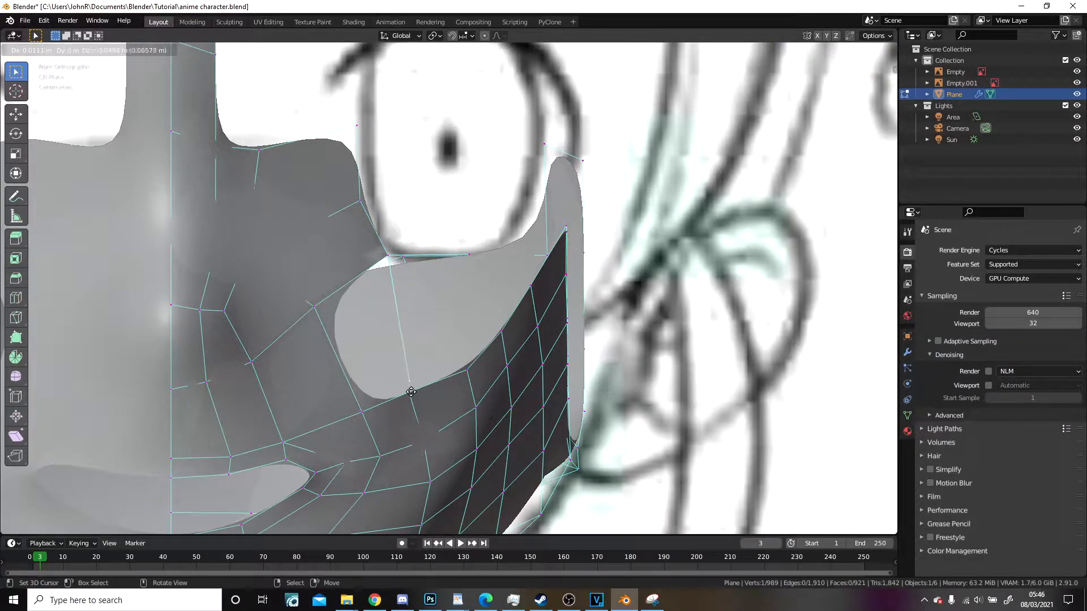
left_click(410, 390)
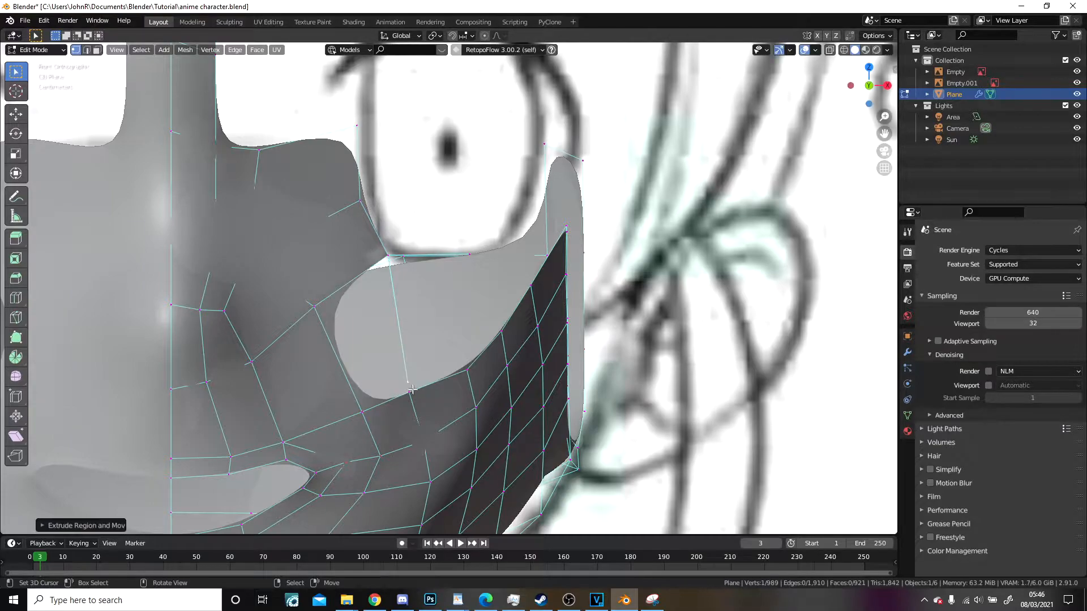
right_click(414, 397)
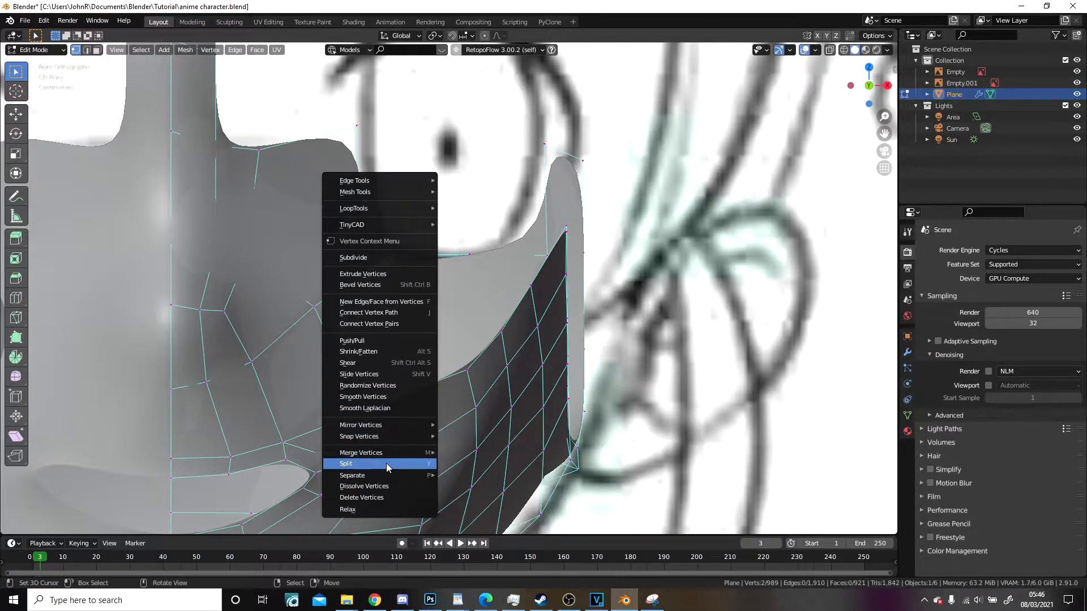
mouse_move(389, 454)
left_click(463, 464)
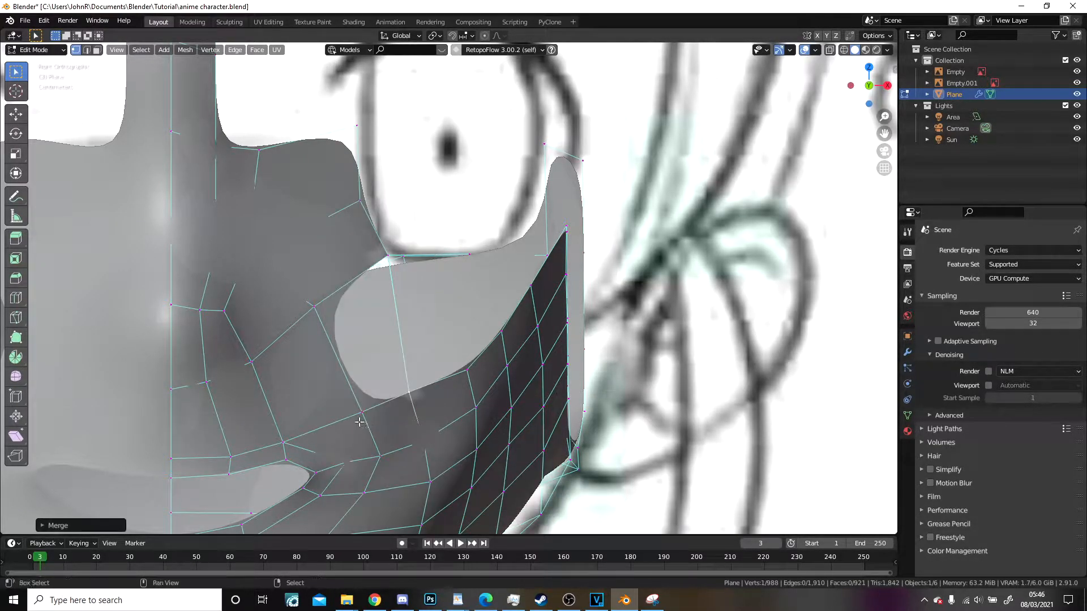
Step: Fill the face between the nose patch, the new vertical edge and the cheek, and check the smoothed result in Object Mode
scroll(387, 256, "down", 4)
key("f")
scroll(512, 301, "down", 2)
key("Tab")
key("Tab")
middle_click_drag(529, 310, 504, 307)
scroll(473, 317, "up", 3)
key("alt+a")
key("Tab")
key("Tab")
middle_click_drag(473, 310, 443, 301)
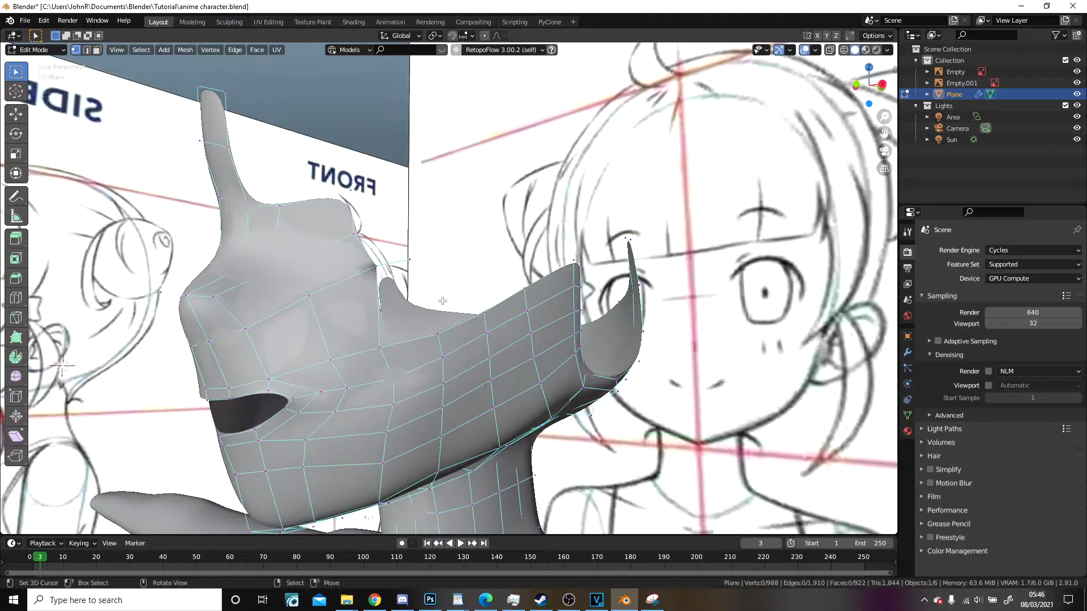
Step: Reposition the lower eyelid's outer vertex and fill a second face between the eyelid edge and the cheek rim
scroll(412, 265, "up", 3)
key("g")
left_click(416, 223)
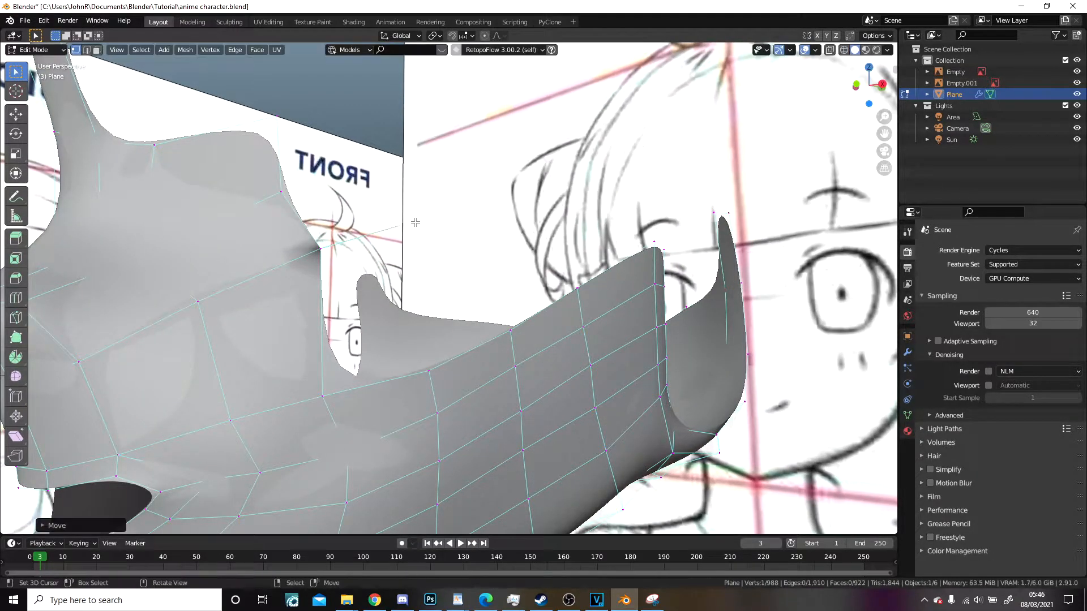
key("f")
scroll(305, 261, "down", 5)
key("Tab")
middle_click_drag(351, 279, 380, 295)
key("Tab")
scroll(372, 313, "up", 1)
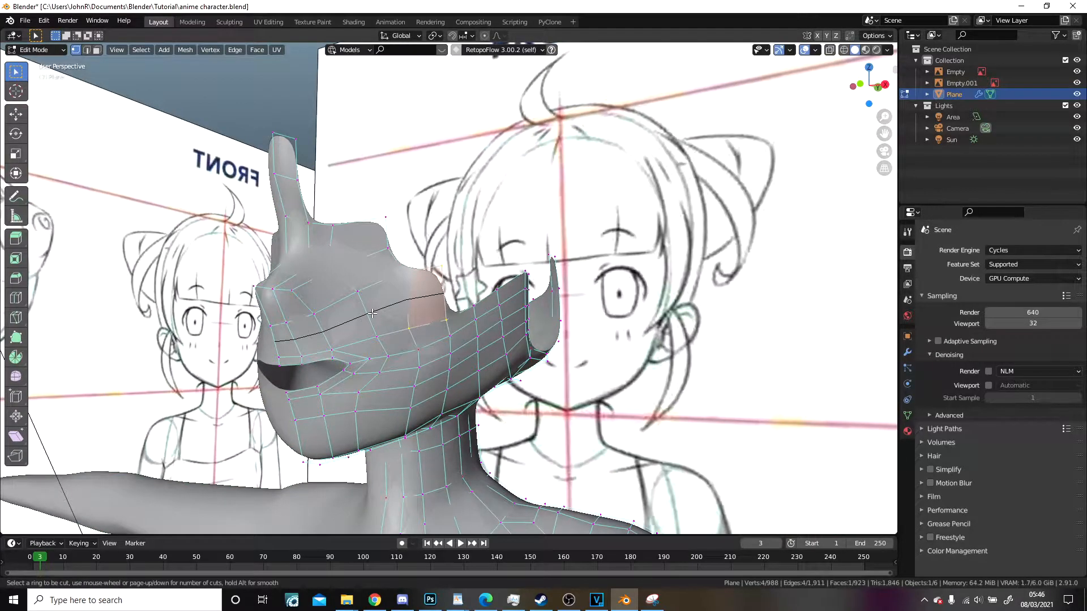
Step: Add a centred loop cut from below the nose across the cheek and move its front vertex with proportional editing to fit the side profile
left_click(372, 313)
right_click(406, 324)
key("KP_3")
scroll(377, 344, "up", 6)
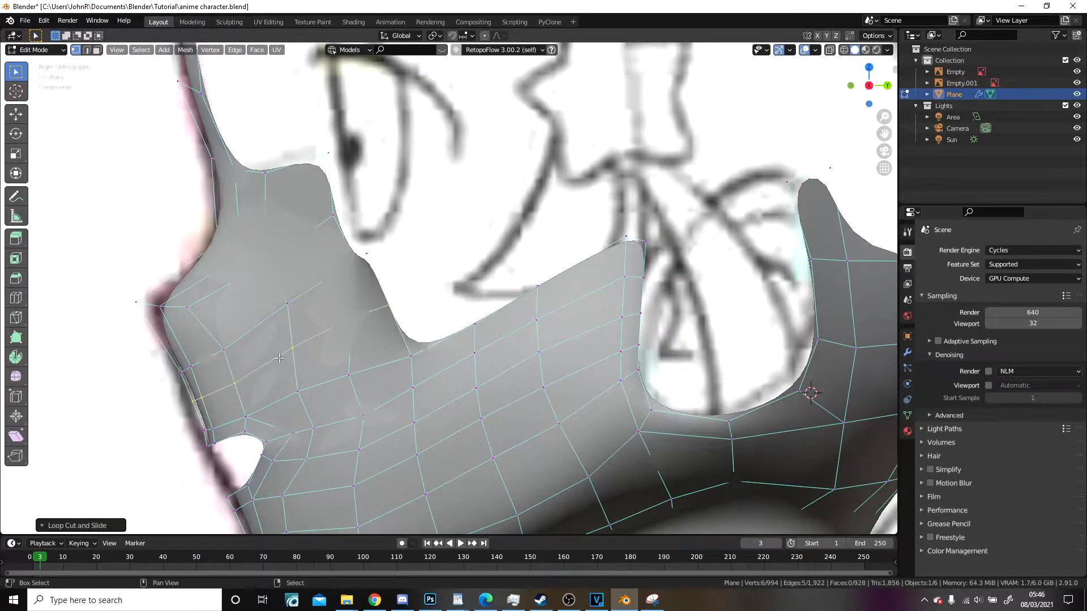
key("g")
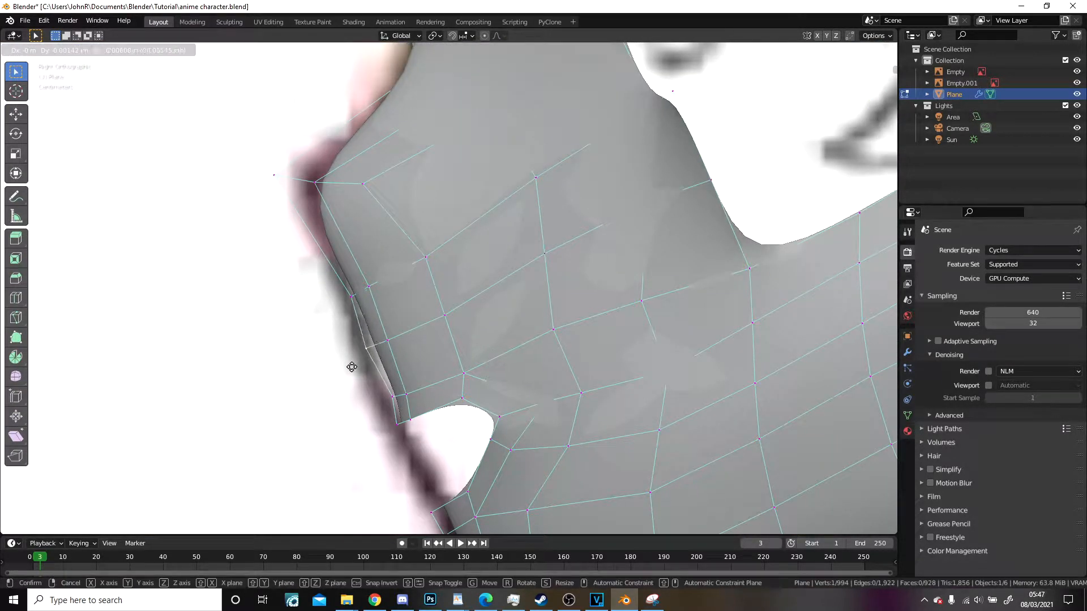
left_click(352, 367)
key("g")
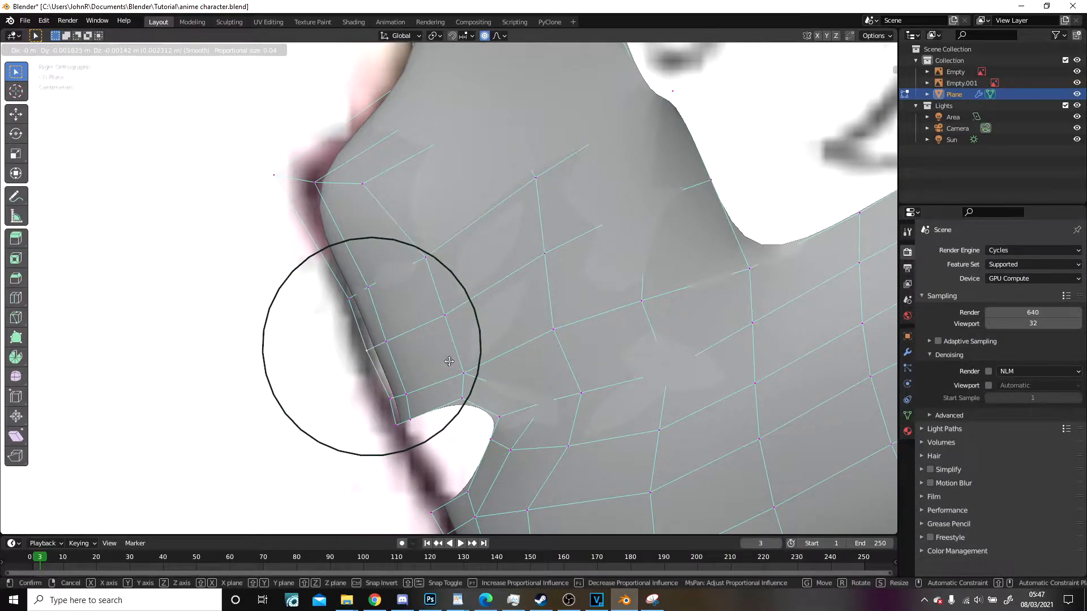
left_click(449, 361)
scroll(442, 351, "down", 4)
scroll(417, 328, "up", 2)
mouse_move(601, 328)
middle_mouse_down()
mouse_move(454, 299)
mouse_move(674, 366)
mouse_move(659, 390)
middle_mouse_up()
key("p")
key("Escape")
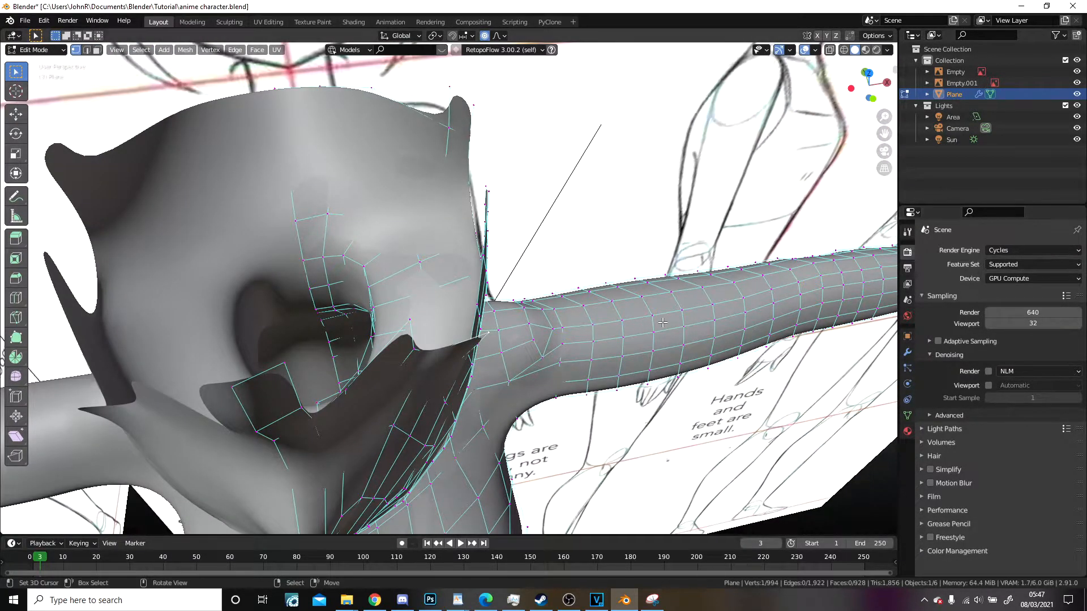
Step: Reposition the selected face vertex in several small moves, checking it from above and from the side
middle_click_drag(611, 335, 619, 376)
key("g")
left_click(580, 336)
key("g")
left_click(578, 339)
middle_click_drag(577, 339, 418, 180)
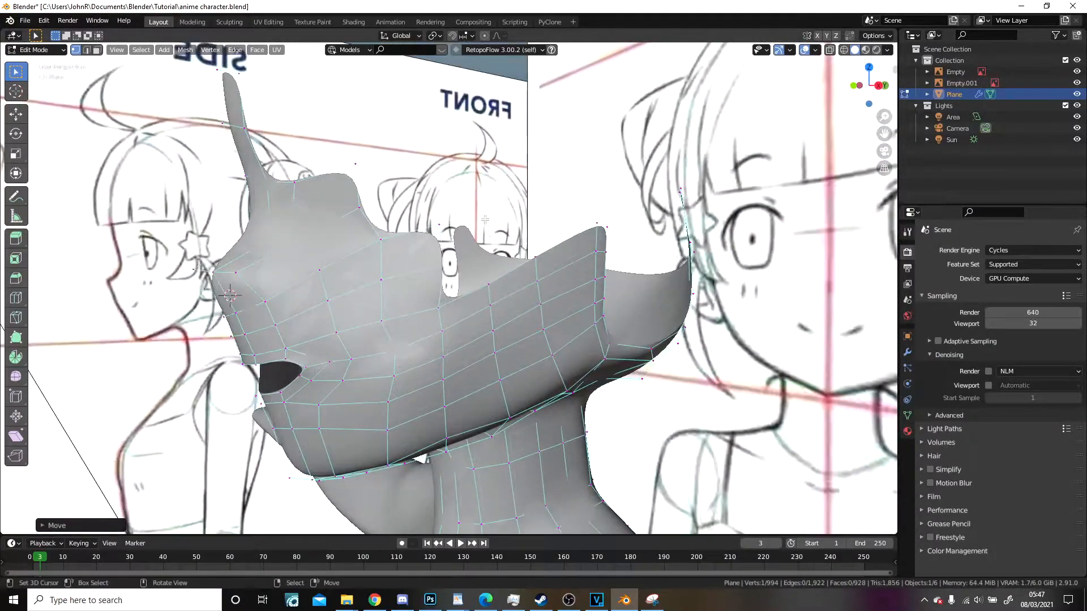
scroll(418, 178, "up", 3)
key("g")
left_click(419, 174)
key("g")
left_click(415, 175)
Step: Raise individual vertices along the cheek's upper rim slightly to even out its edge
left_click(422, 325)
key("g")
left_click(419, 310)
left_click(505, 281)
key("g")
left_click(500, 266)
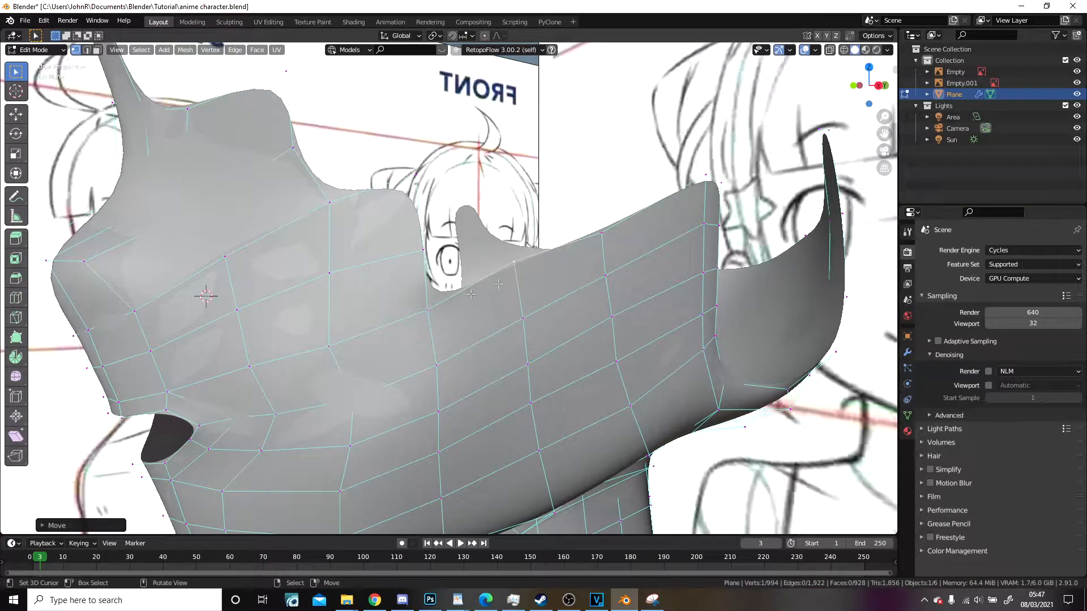
right_click_drag(444, 296, 446, 286)
middle_click_drag(447, 286, 326, 337, "shift")
right_click_drag(490, 279, 492, 265)
scroll(498, 268, "down", 5)
Step: Check the smoothed head in Object Mode and reposition a single vertex at the back of the jaw
key("Tab")
scroll(501, 272, "down", 4)
middle_click_drag(501, 272, 570, 253)
scroll(566, 255, "up", 4)
middle_click_drag(404, 278, 569, 271, "shift")
key("Tab")
middle_click_drag(447, 267, 481, 310)
key("g")
left_click(479, 393)
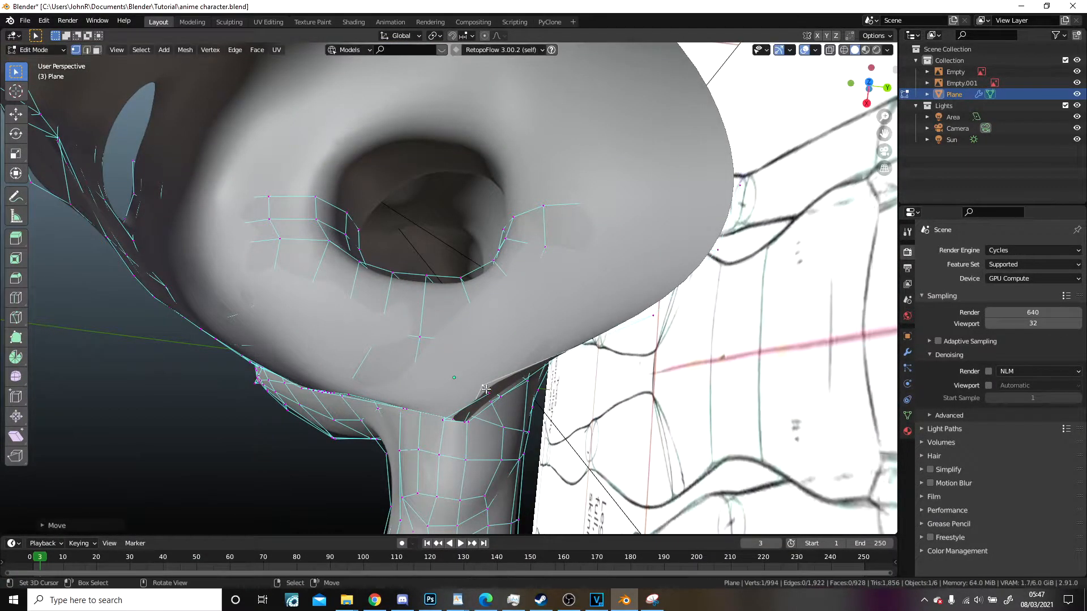
Step: Move the strip of faces rising behind the ear gap to reshape the back of the head, and check it in Object Mode
middle_click_drag(470, 368, 427, 236)
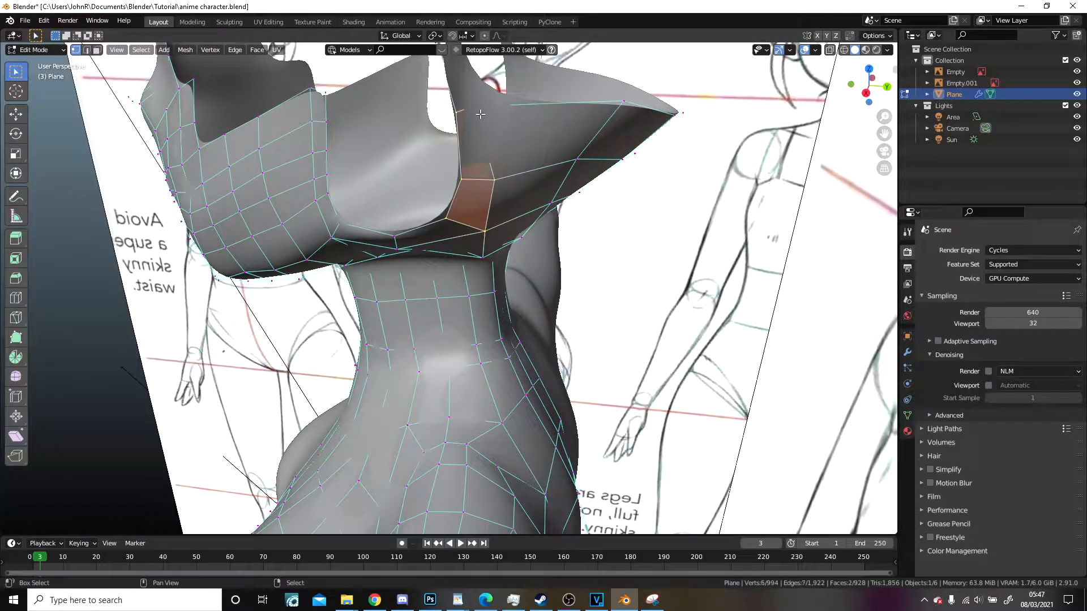
middle_click_drag(441, 95, 419, 249)
key("g")
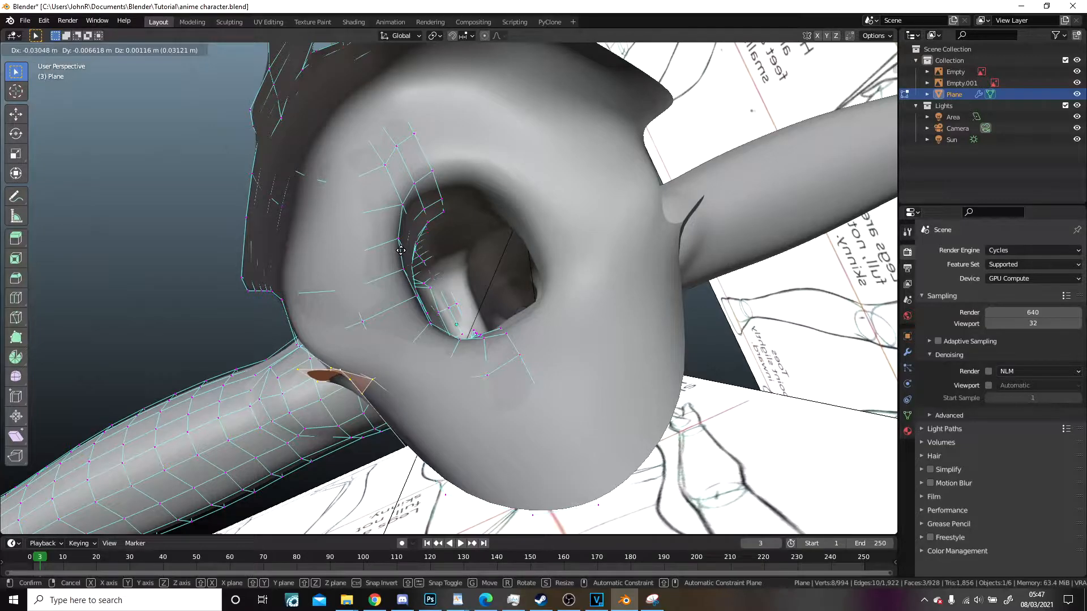
left_click(400, 250)
mouse_move(401, 250)
middle_mouse_down()
mouse_move(532, 172)
mouse_move(361, 219)
mouse_move(513, 238)
mouse_move(402, 310)
mouse_move(415, 297)
mouse_move(458, 307)
mouse_move(531, 295)
middle_mouse_up()
left_click(360, 202, "shift")
key("g")
left_click(507, 240)
key("Tab")
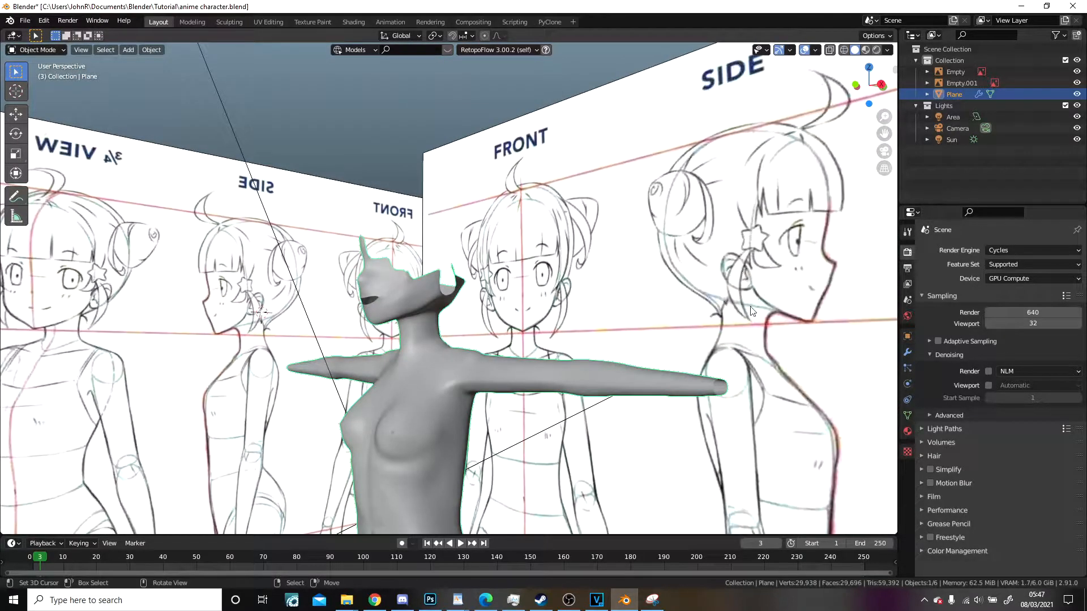
scroll(566, 329, "up", 7)
mouse_move(426, 334)
middle_mouse_down()
mouse_move(297, 335)
mouse_move(441, 328)
middle_mouse_up()
key("Tab")
scroll(440, 328, "up", 3)
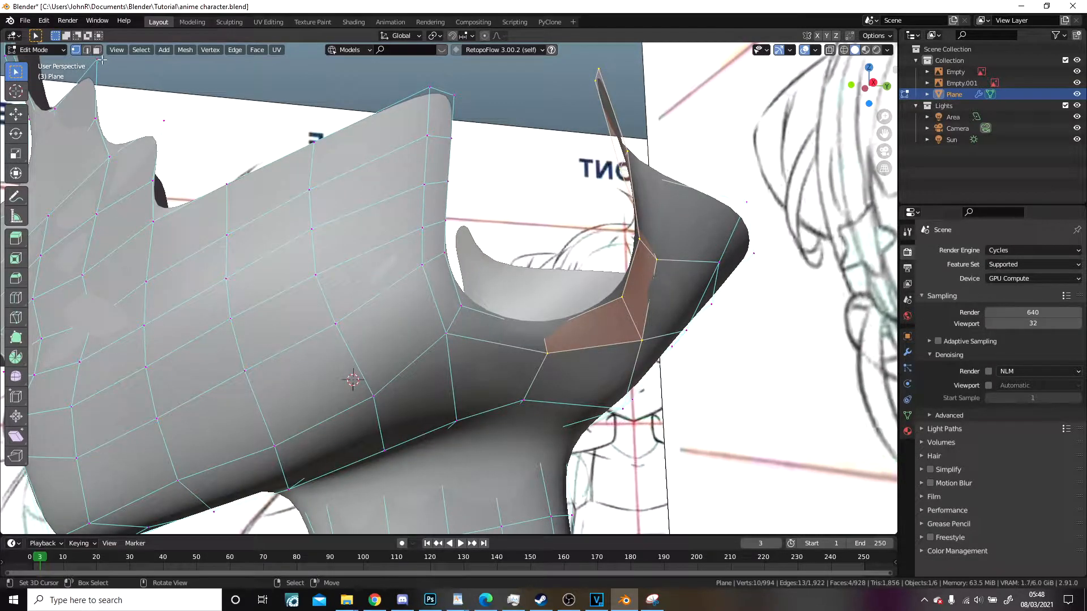
Step: Rotate and move the single face on the jaw rim below the ear gap
middle_click_drag(507, 338, 482, 243)
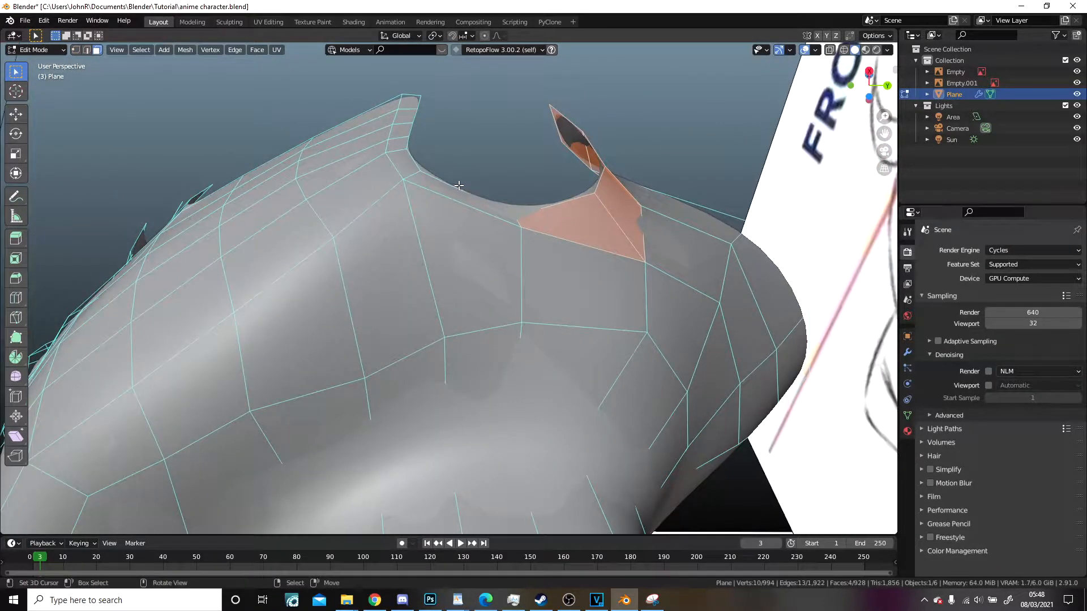
right_click_drag(462, 188, 464, 192)
middle_click_drag(464, 192, 516, 158)
key("r")
left_click(538, 221)
key("g")
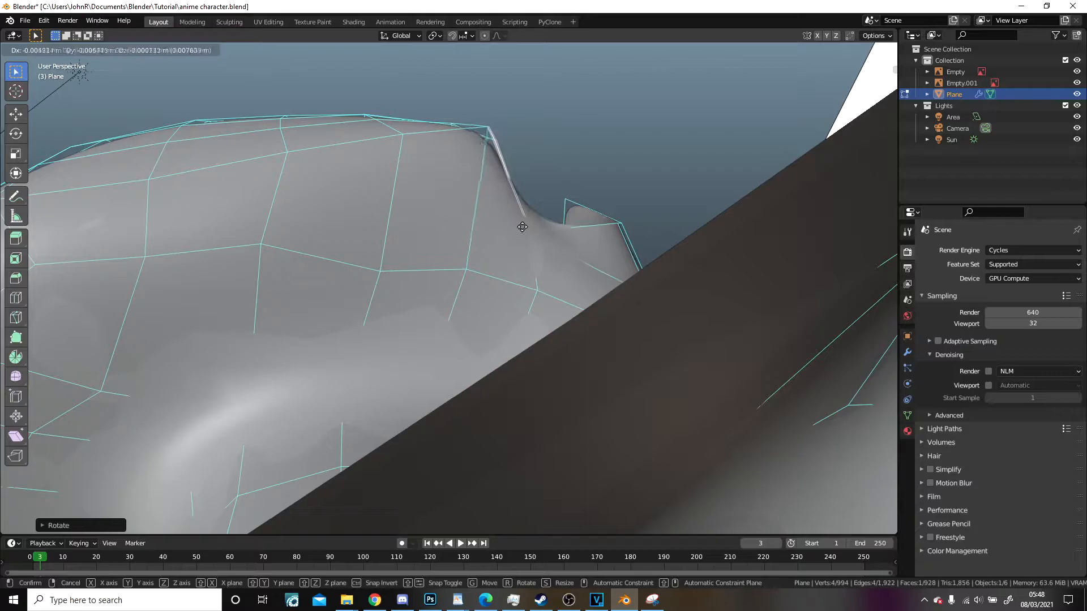
left_click(508, 235)
middle_click_drag(508, 234, 553, 382)
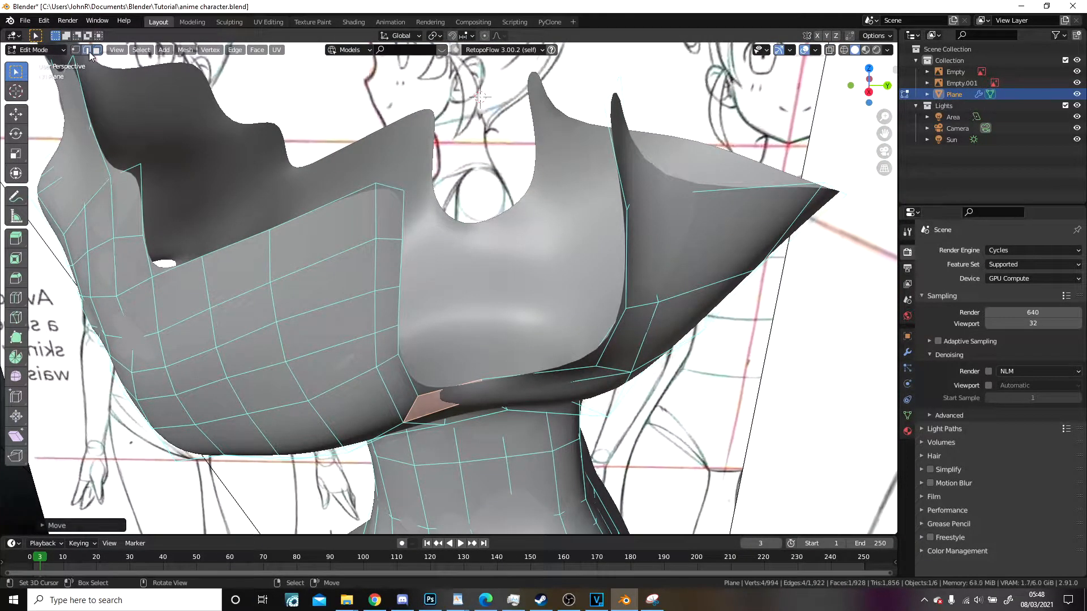
Step: Examine the smoothed head from the front in Object Mode
left_click(608, 371)
middle_click_drag(608, 372, 575, 276)
key("Tab")
key("Tab")
scroll(395, 243, "down", 6)
scroll(501, 304, "down", 4)
key("Tab")
scroll(518, 287, "up", 6)
scroll(542, 285, "down", 4)
scroll(638, 272, "up", 4)
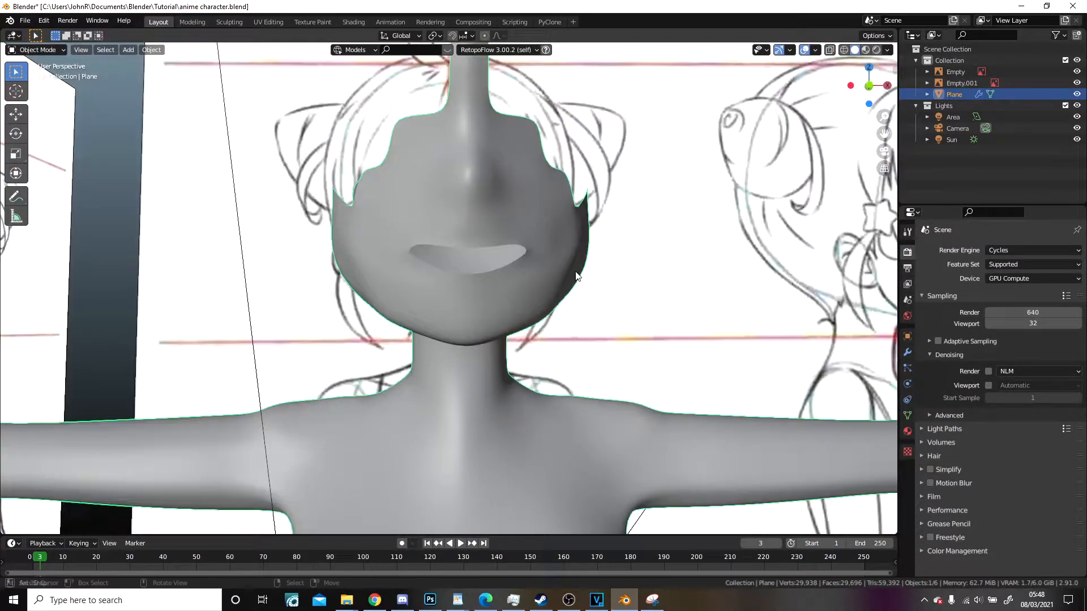
Step: Try to reposition the vertex at the mouth's corner and undo the move
key("Tab")
scroll(562, 272, "up", 5)
middle_click_drag(562, 272, 407, 325)
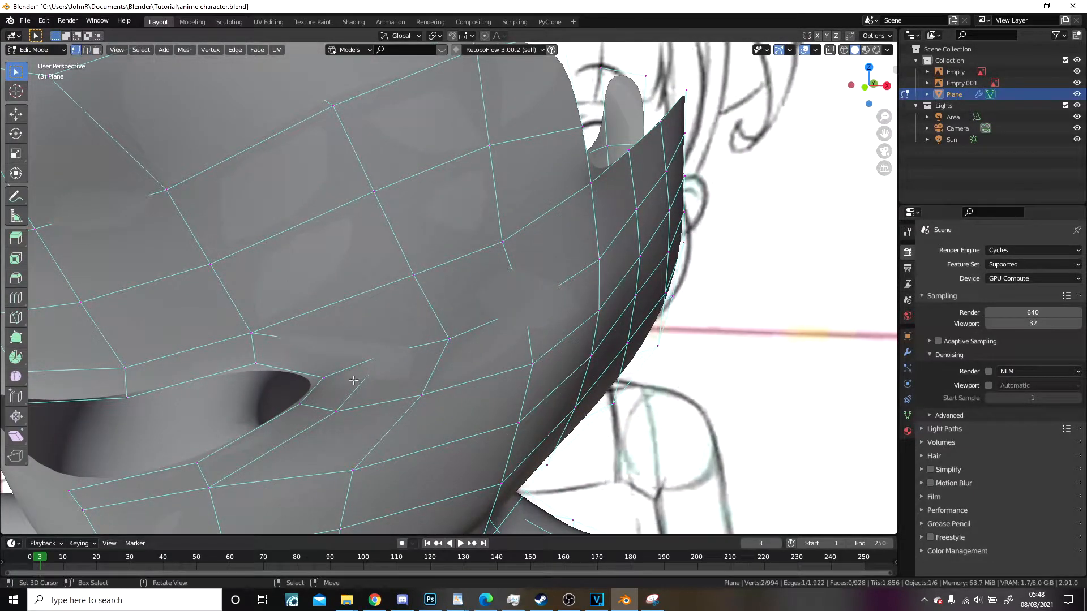
left_click(324, 378)
scroll(307, 378, "down", 2)
middle_click_drag(306, 378, 273, 361)
scroll(272, 361, "up", 2)
left_click(333, 336)
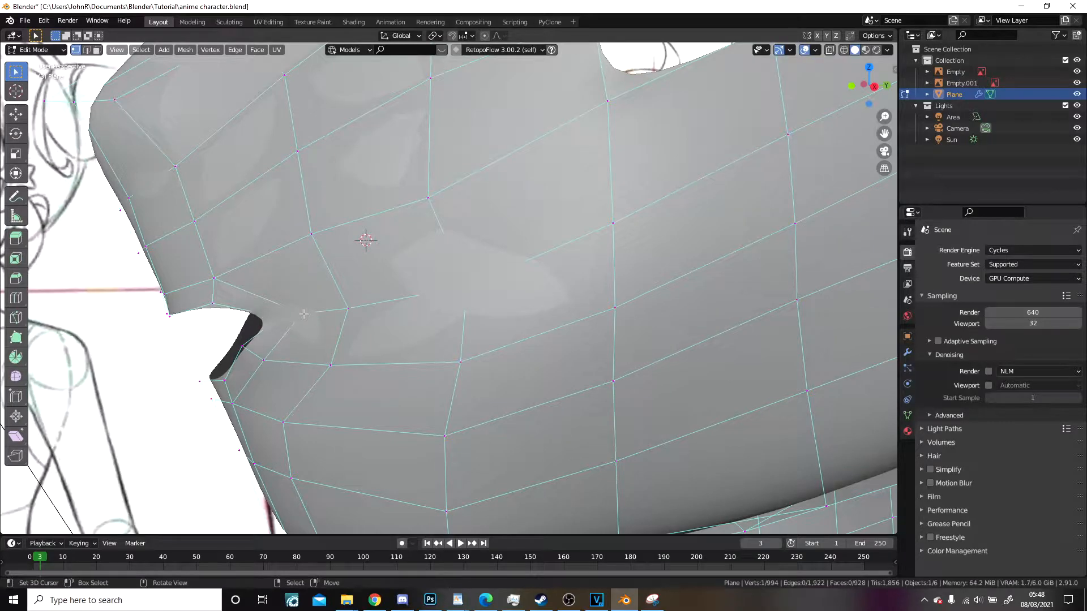
middle_click_drag(333, 336, 370, 310)
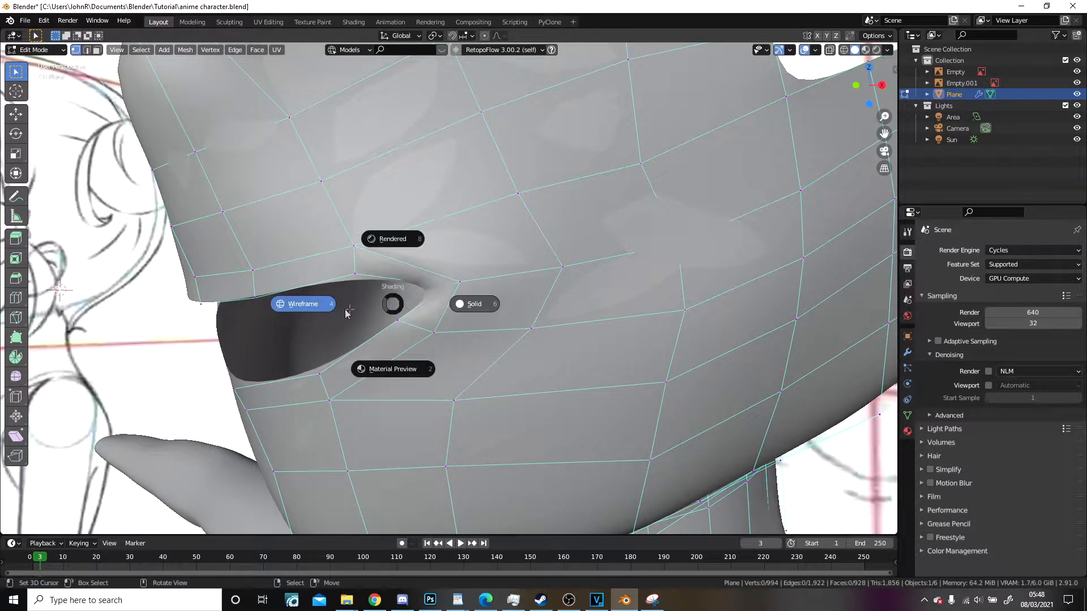
left_click(348, 314)
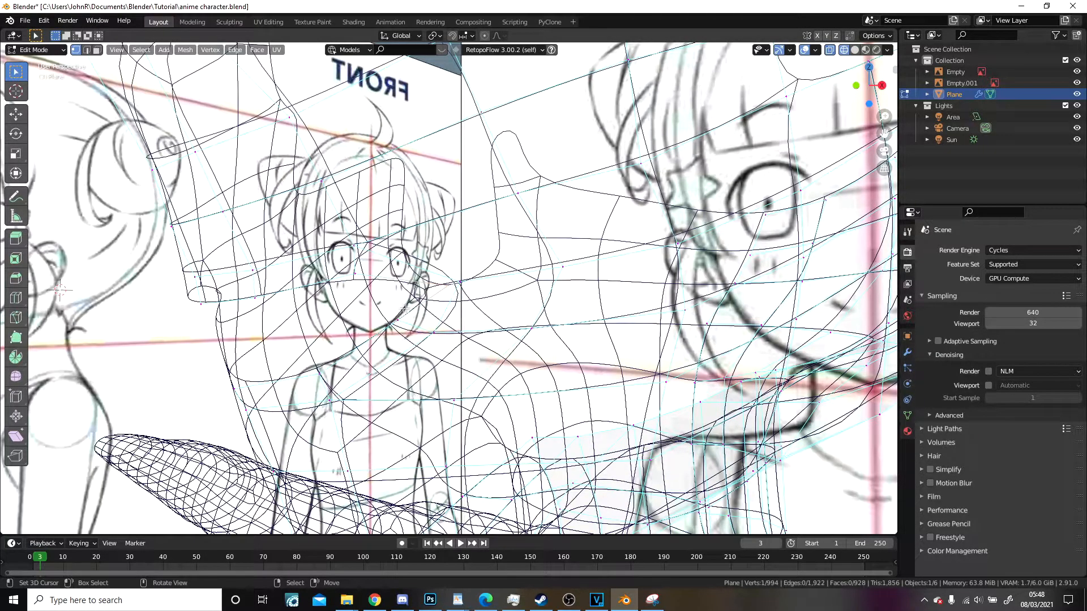
key("shift+z")
key("g")
scroll(474, 284, "down", 8)
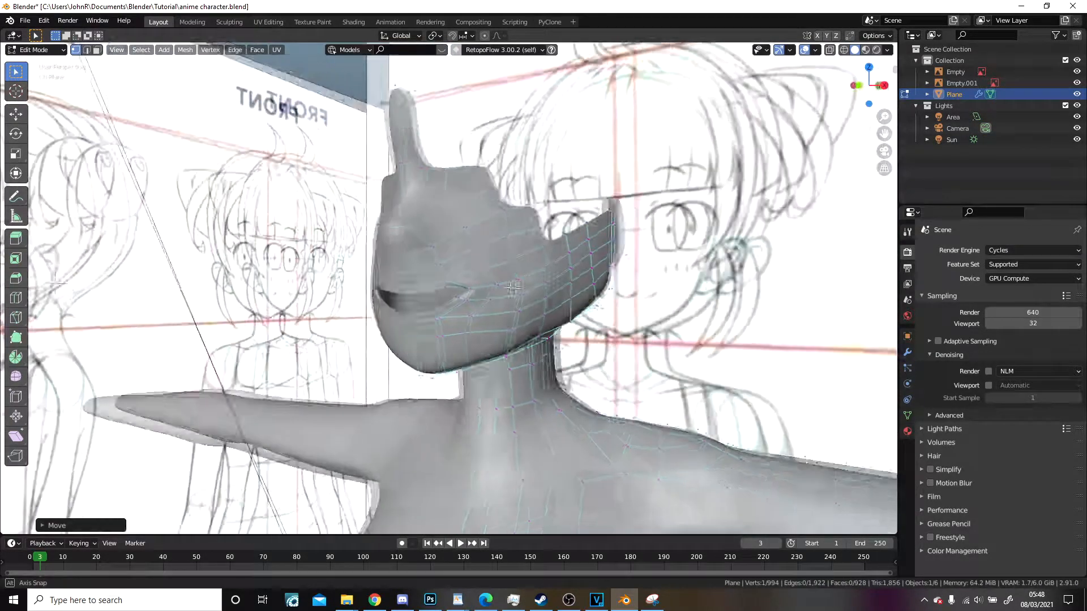
middle_click_drag(481, 285, 557, 282)
scroll(557, 283, "up", 5)
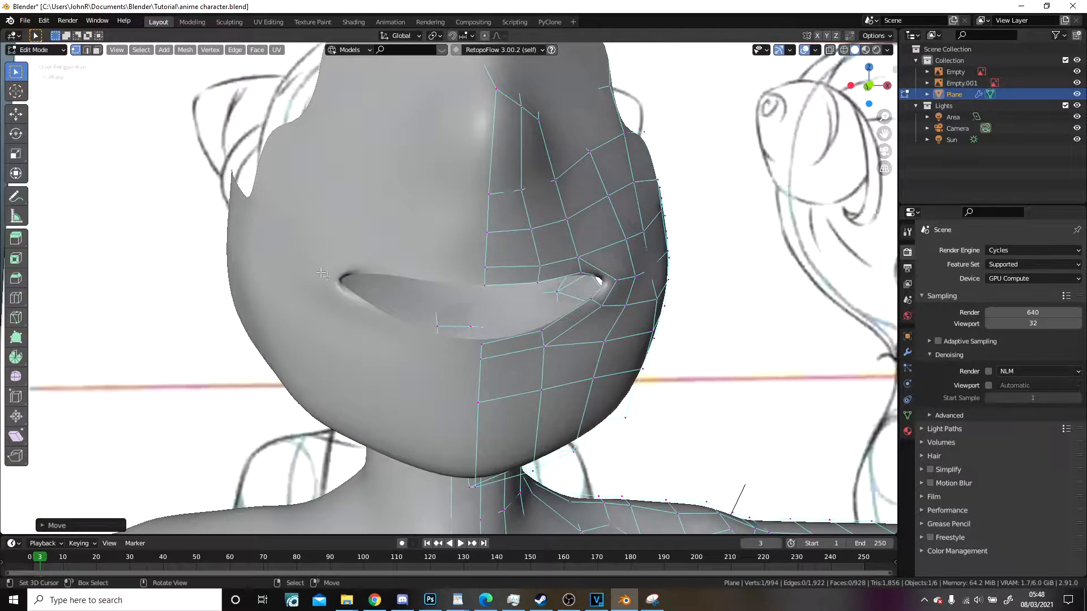
key("ctrl+z")
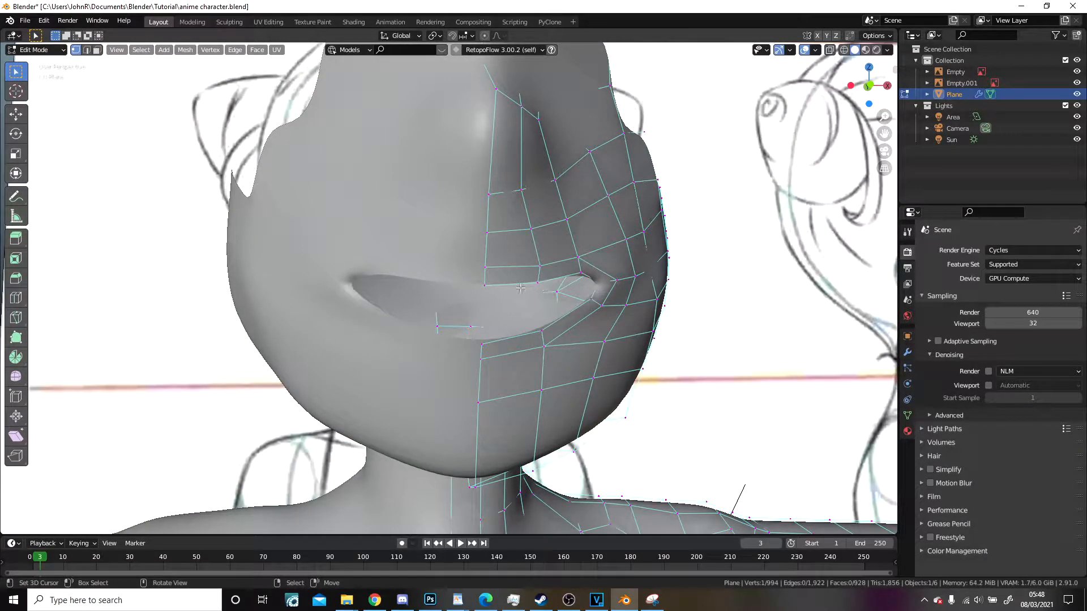
Step: Extrude the edge loop around the mouth opening and scale it inward to about 0.73 in the front wireframe view
left_click(547, 284, "shift")
key("KP_1")
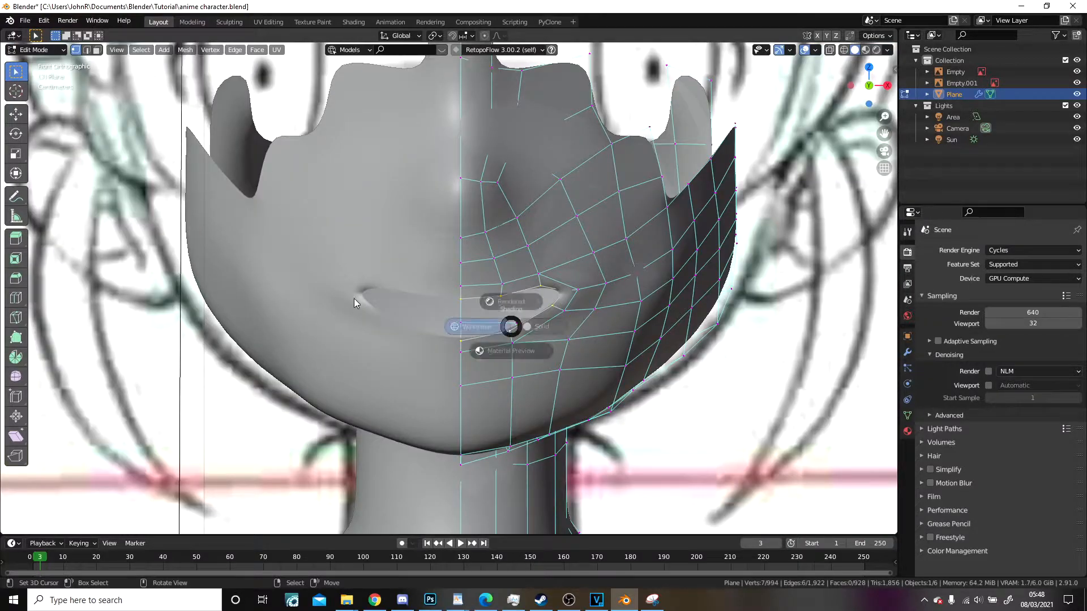
left_click(411, 310)
scroll(563, 376, "up", 3)
key("e")
right_click(728, 358)
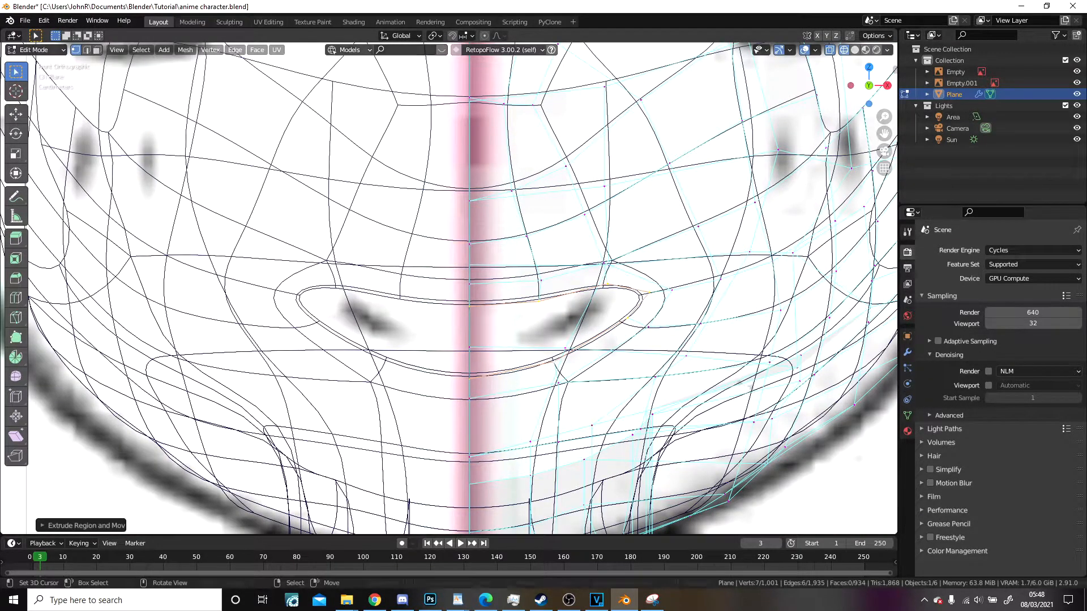
key("s")
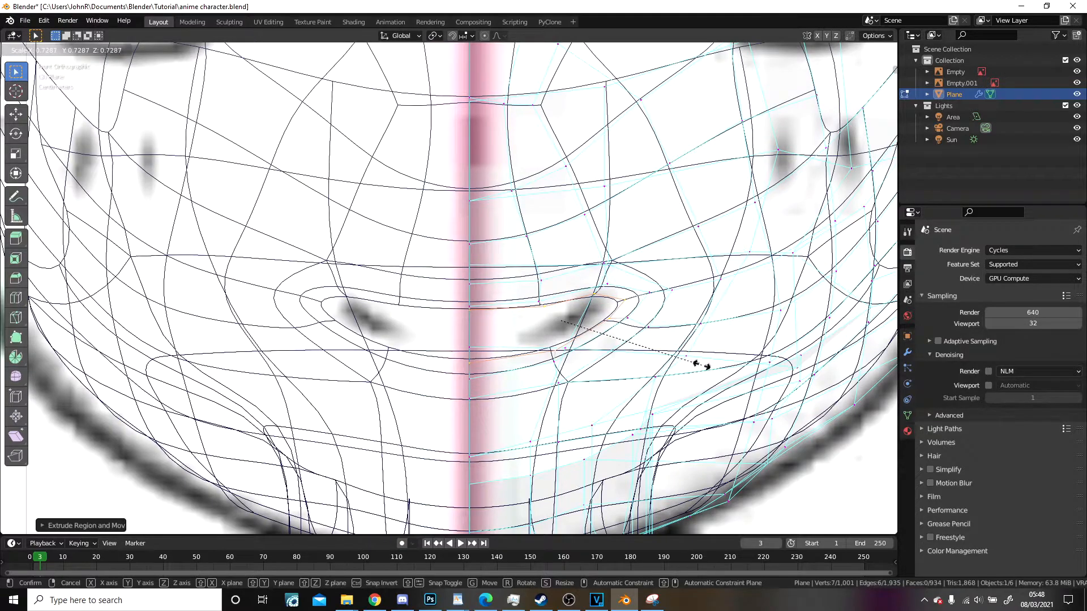
left_click(702, 365)
Step: Move the inner lips' centre-line vertices toward each other, leaving a narrow gap, and return to solid shading
scroll(702, 366, "up", 3)
left_click(300, 284)
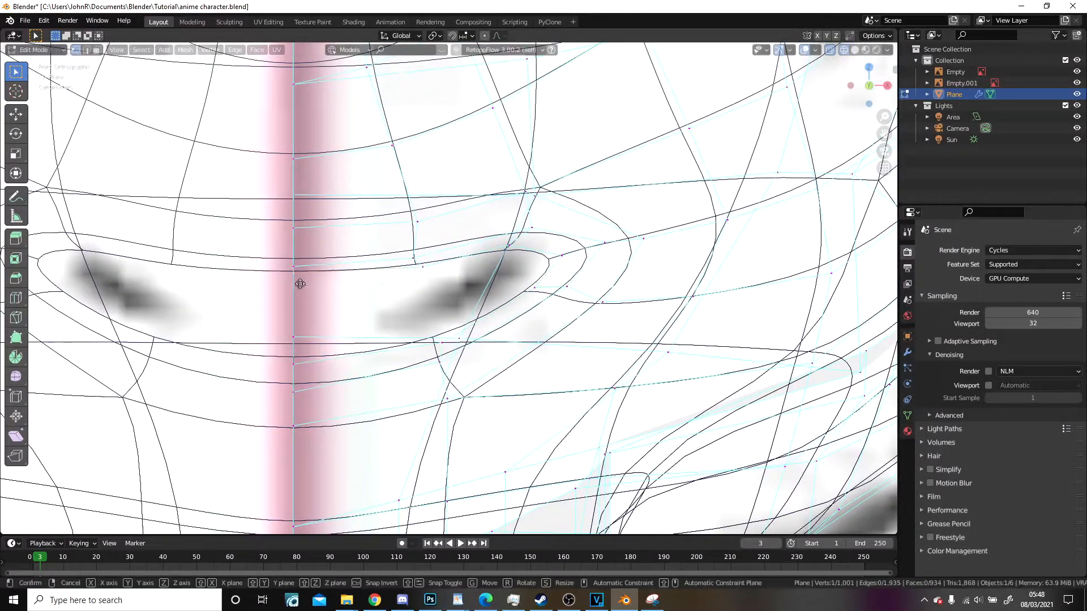
left_click(300, 319)
key("z")
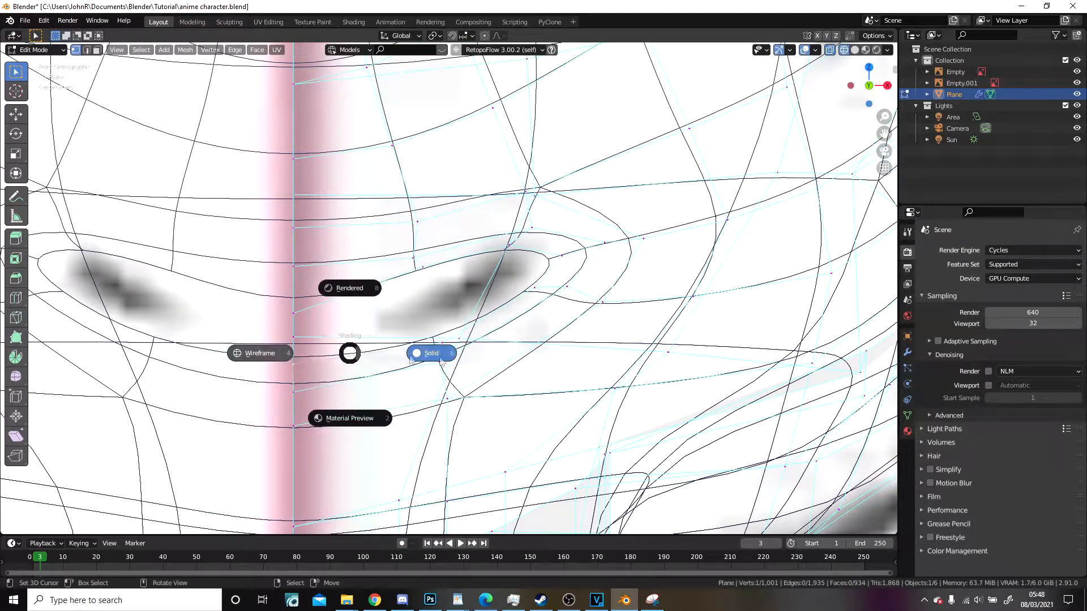
left_click(422, 352)
Step: Move the remaining upper and lower inner lip vertices together to form a thin upward-curving mouth slit
key("g")
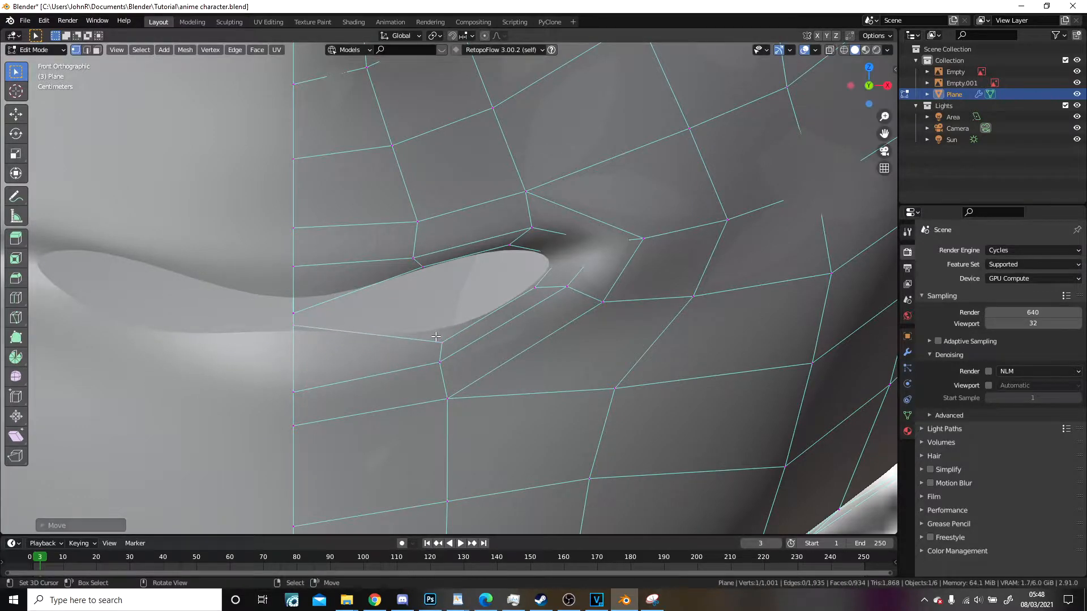
left_click(426, 287)
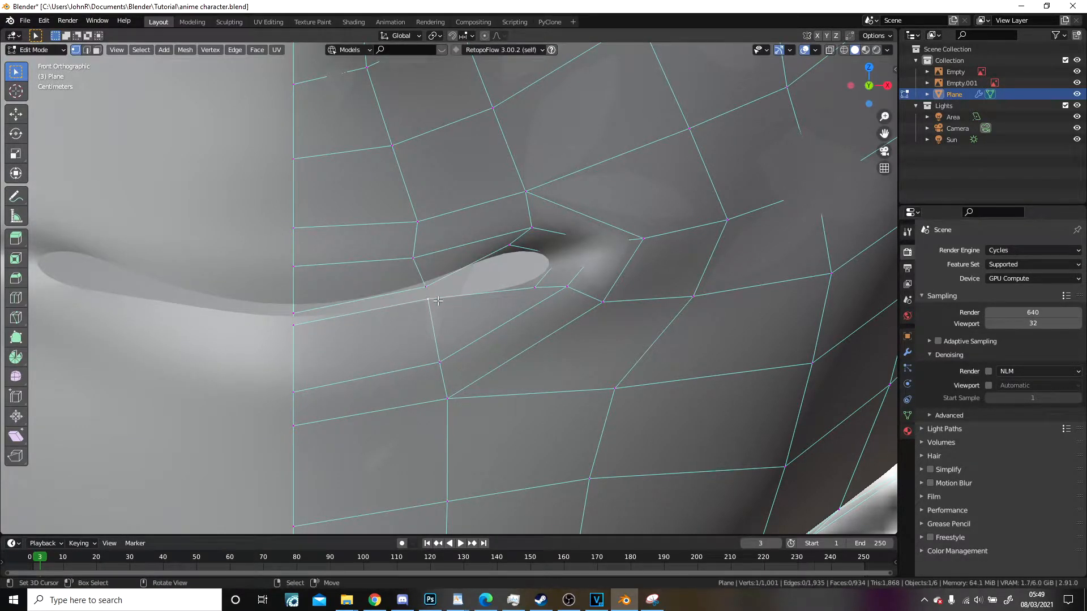
key("g")
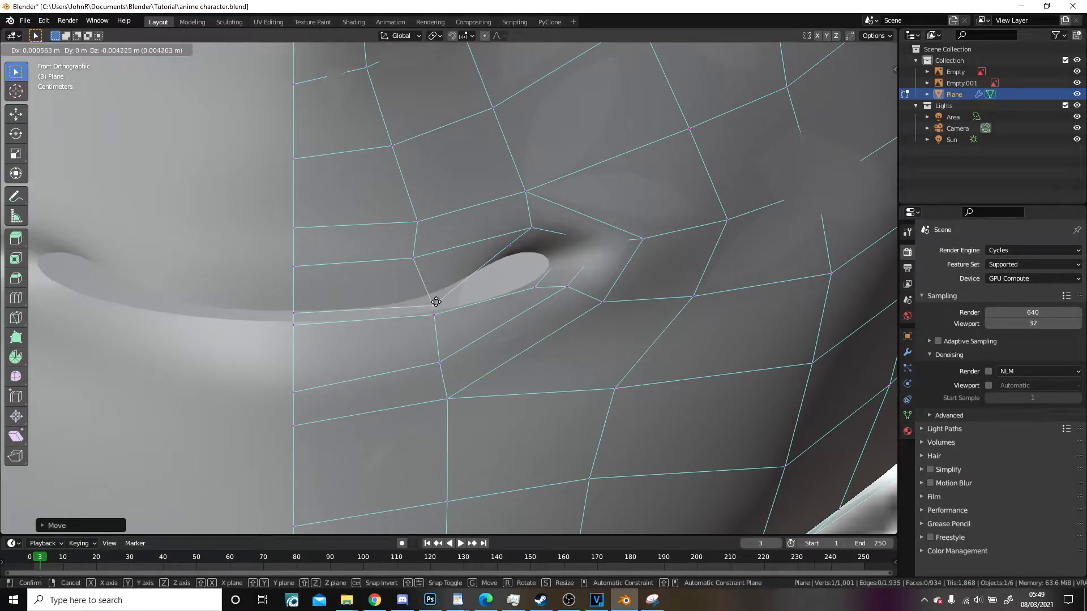
left_click(436, 301)
key("g")
left_click(514, 253)
key("alt+z")
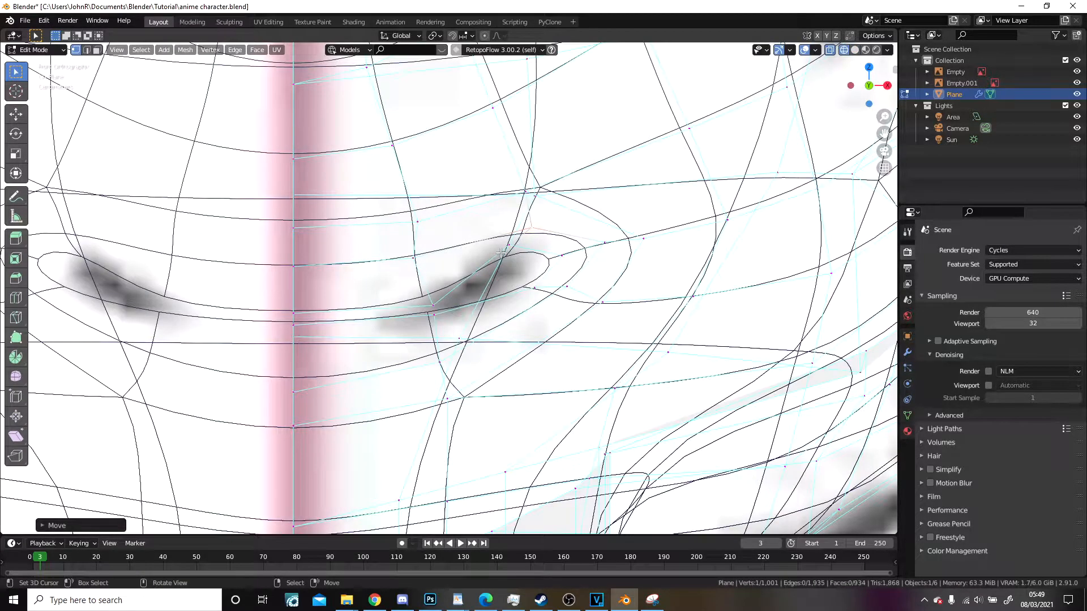
key("alt+z")
key("g")
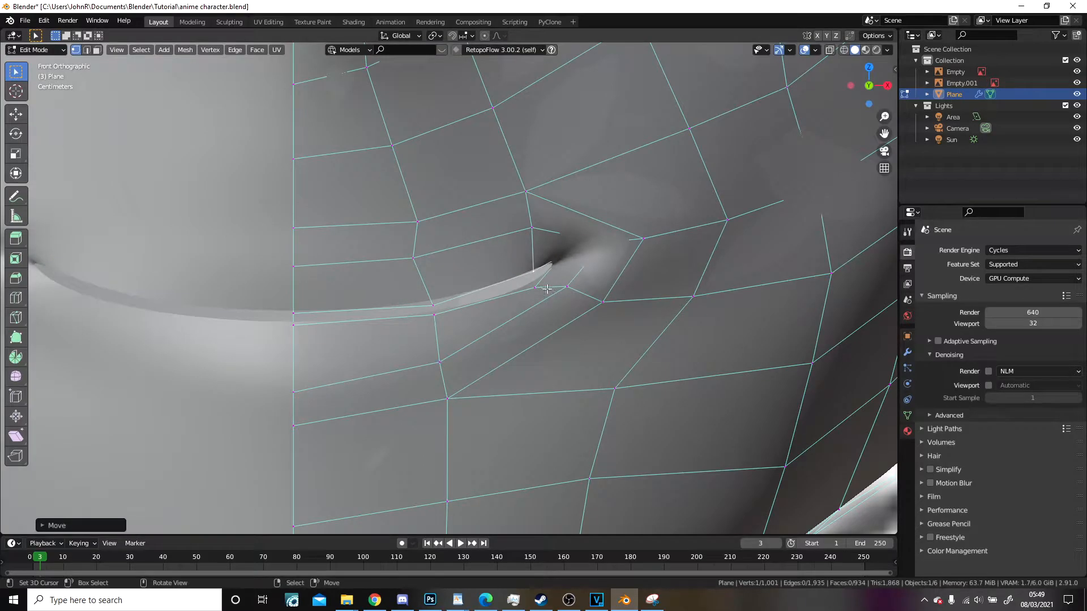
left_click(543, 269)
Step: Check the mouth in Object Mode and adjust the mouth corner vertices using proportional editing
mouse_move(546, 266)
middle_mouse_down()
mouse_move(548, 279)
mouse_move(529, 270)
mouse_move(560, 266)
middle_mouse_up()
scroll(529, 270, "down", 12)
key("Tab")
scroll(485, 276, "up", 10)
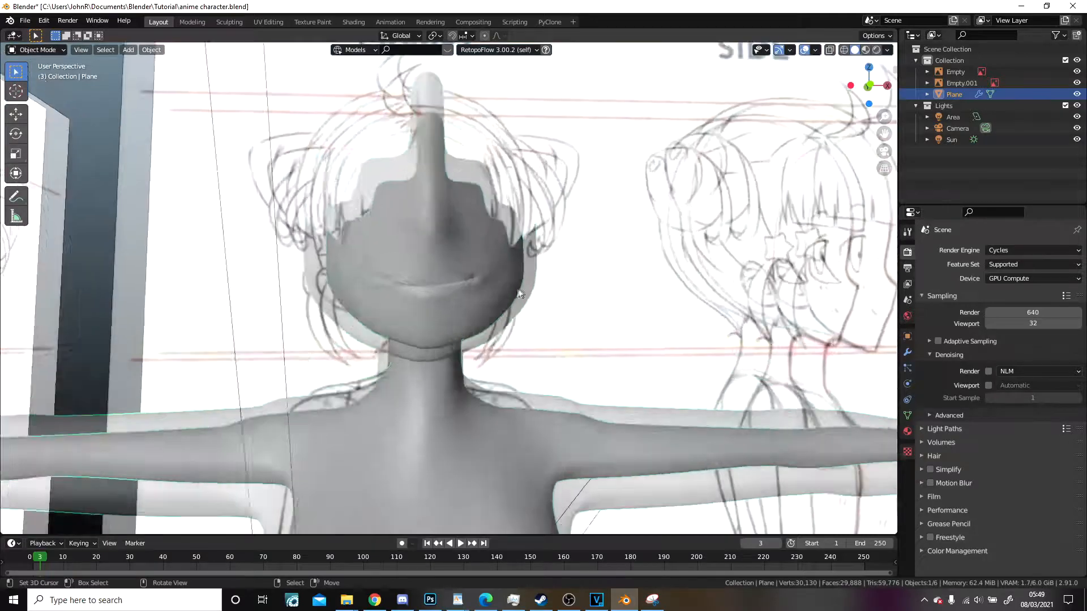
key("Tab")
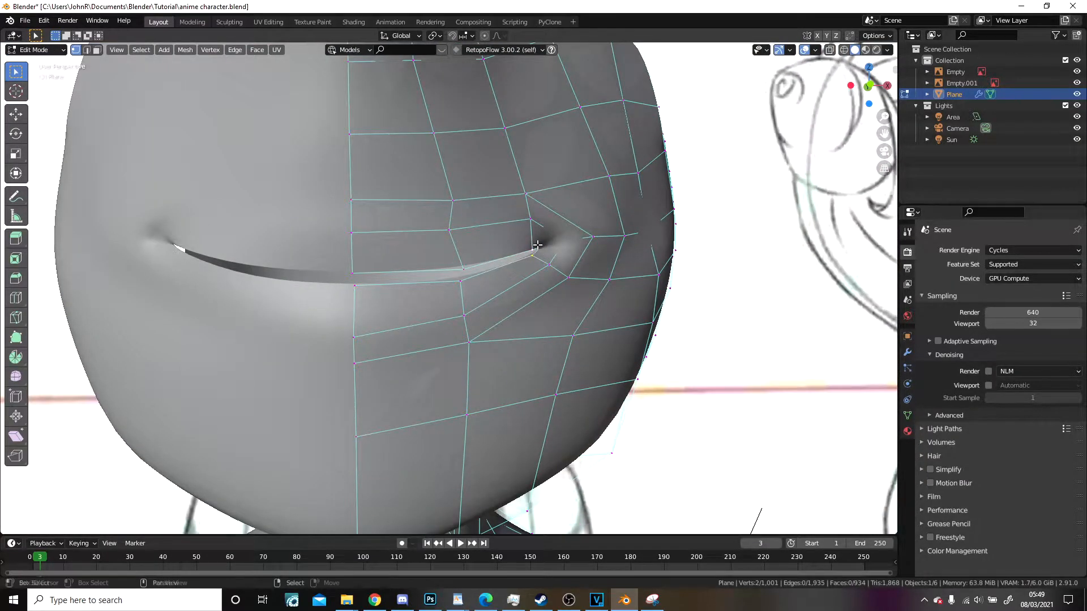
middle_click_drag(537, 245, 565, 244)
key("g")
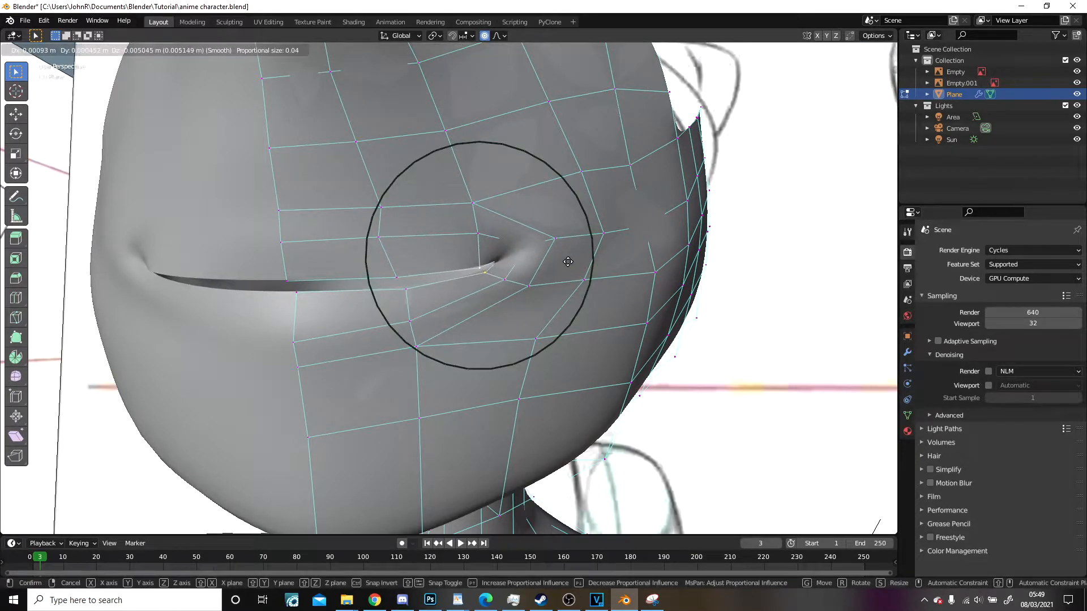
left_click(568, 258)
Step: Fine-tune the mouth corner from a three-quarter view and check the smoothed face in Object Mode
middle_click_drag(566, 259, 439, 264)
right_click(438, 264)
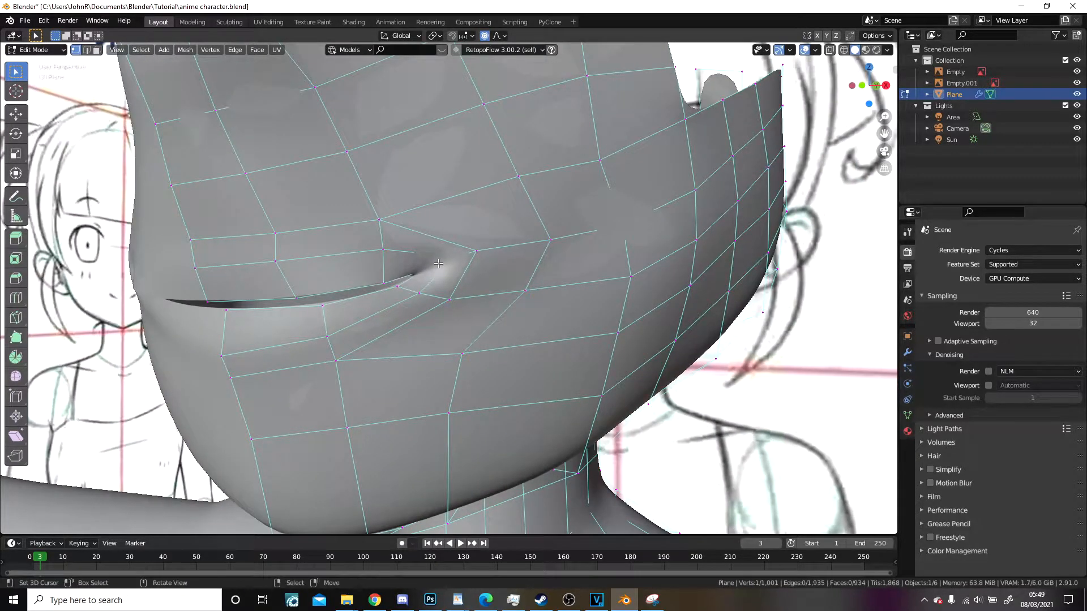
key("g")
left_click(446, 271)
scroll(453, 273, "down", 11)
key("Tab")
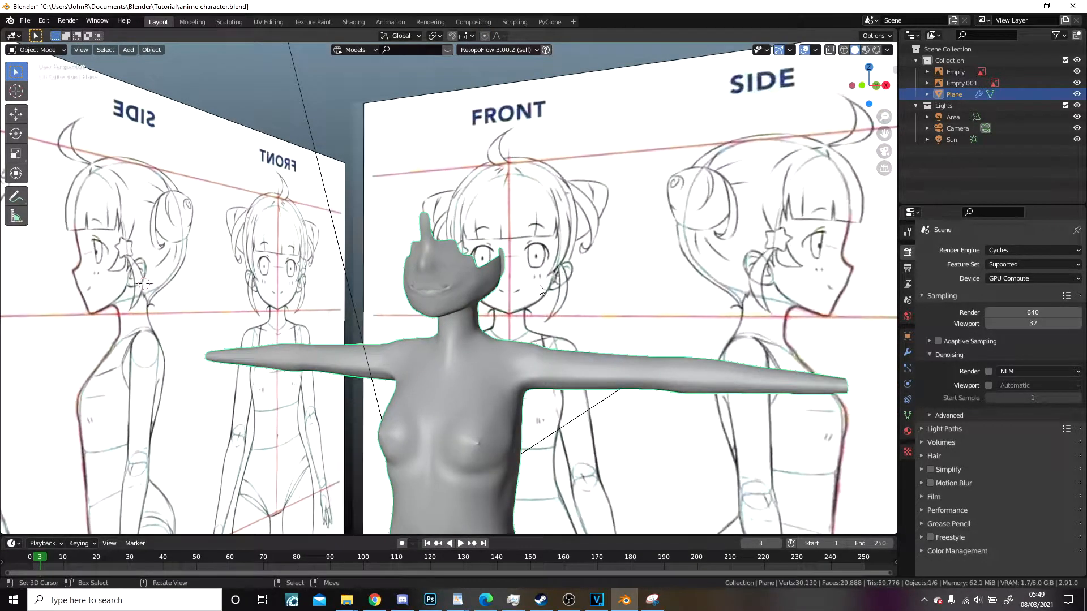
Step: Move the inner lip vertex in front wireframe view with proportional editing to follow the reference mouth line, and return to solid shading
middle_click_drag(461, 275, 541, 296)
scroll(532, 292, "up", 6)
key("Tab")
key("KP_1")
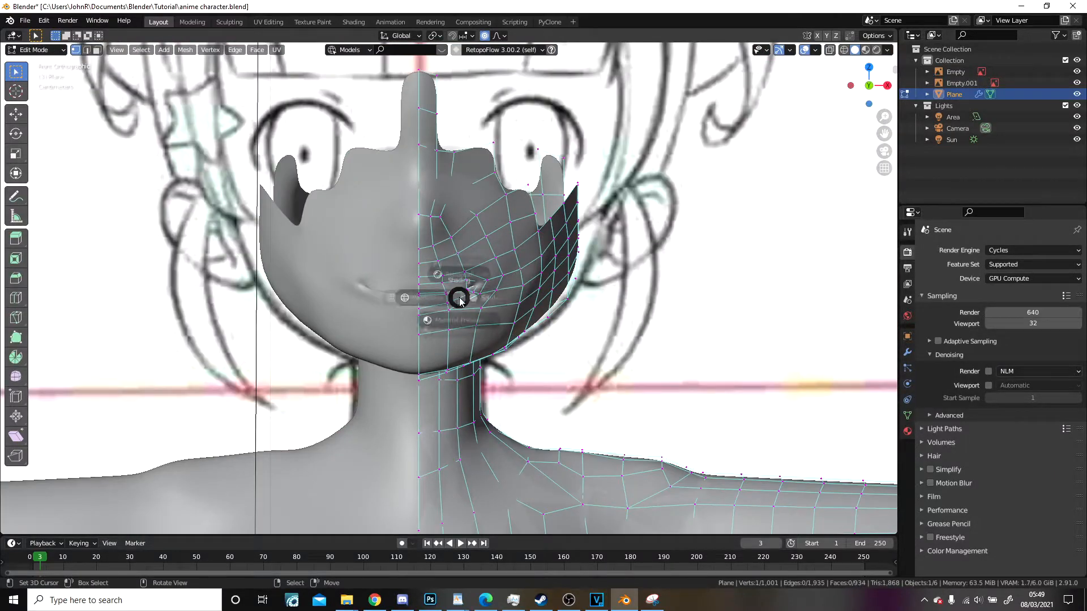
key("shift+z")
scroll(441, 307, "up", 4)
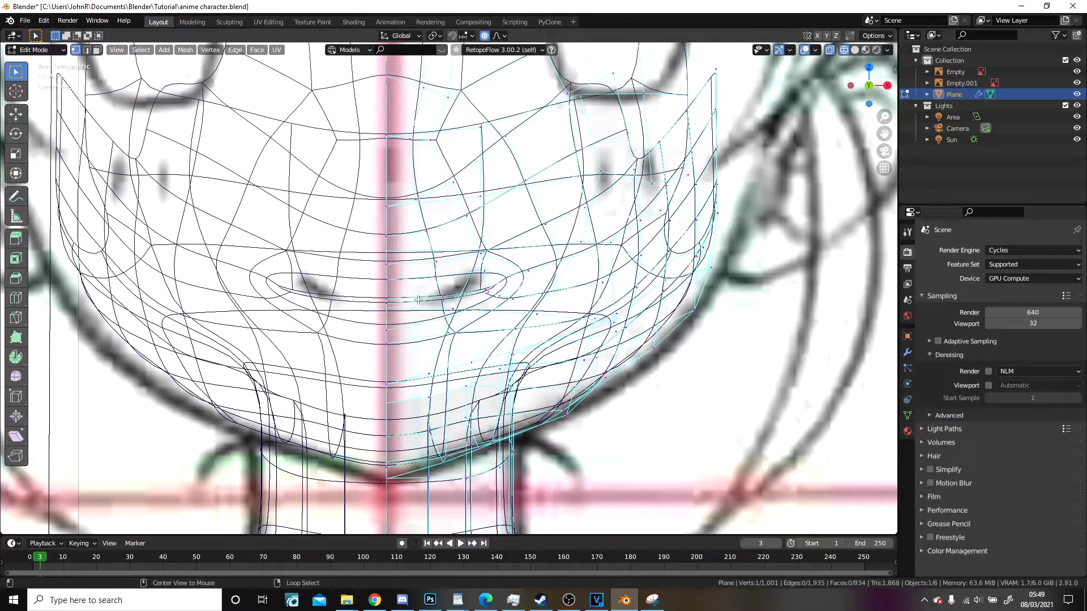
key("g")
scroll(427, 303, "down", 8)
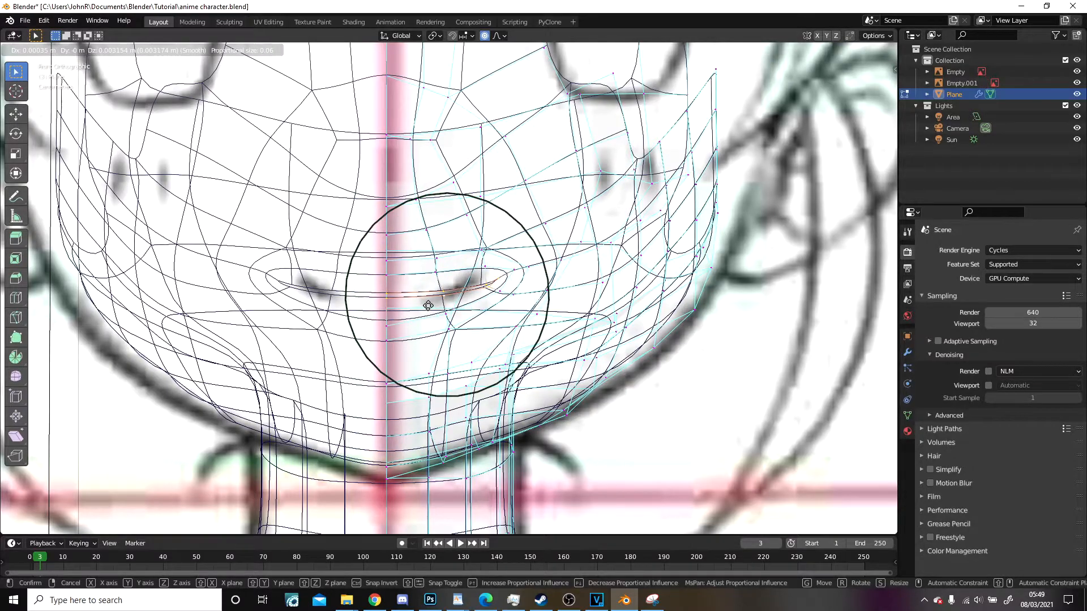
left_click(428, 302)
key("z")
left_click(519, 303)
Step: Check the mouth in Object Mode and move the lower and upper lip vertices beside the mouth corner
scroll(588, 309, "down", 9)
key("Tab")
mouse_move(601, 310)
middle_mouse_down()
mouse_move(517, 322)
mouse_move(506, 296)
middle_mouse_up()
scroll(506, 295, "up", 10)
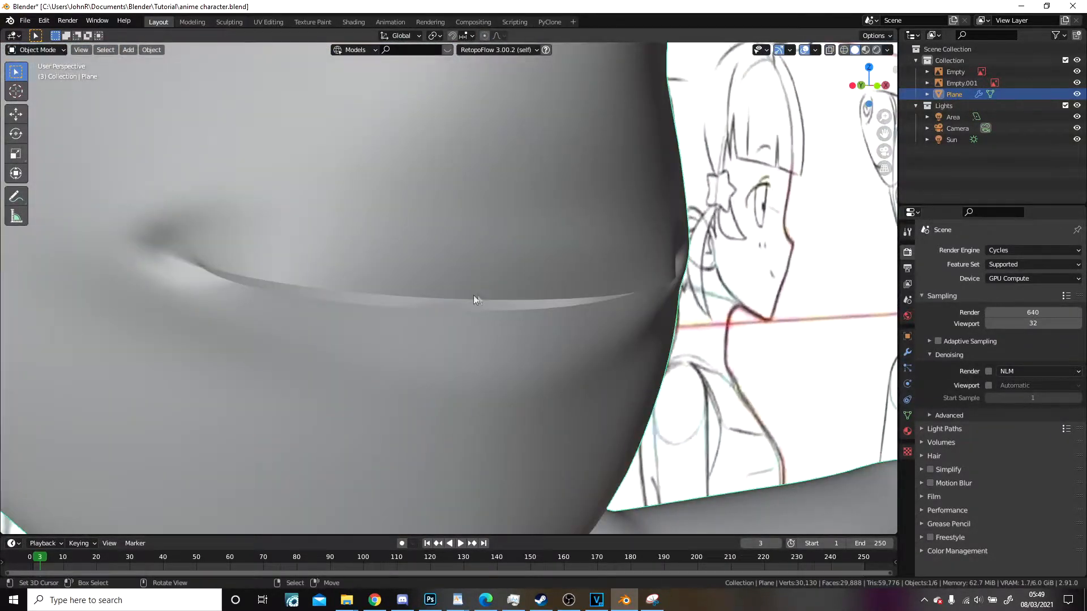
key("Tab")
middle_click_drag(314, 294, 258, 292)
scroll(535, 244, "up", 3)
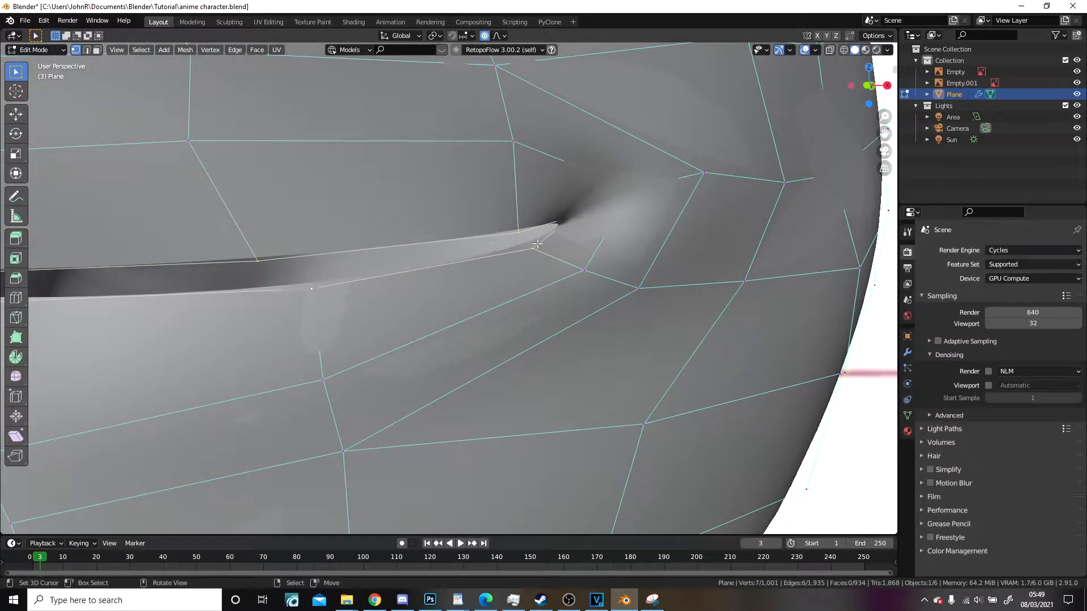
key("g")
left_click(530, 268)
right_click(514, 233)
key("g")
left_click(516, 231)
scroll(458, 247, "down", 5)
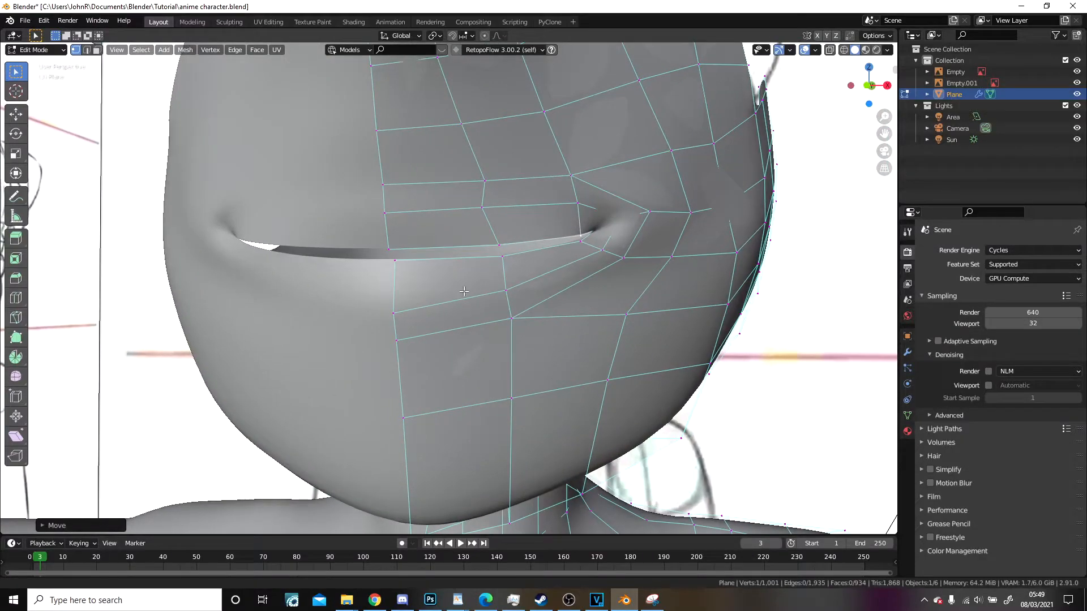
Step: Move an inner lip vertex near the middle of the mouth and inspect the opening from a three-quarter view
right_click(456, 228)
key("g")
left_click(470, 228)
middle_click_drag(470, 227, 324, 264)
middle_click_drag(343, 224, 418, 227)
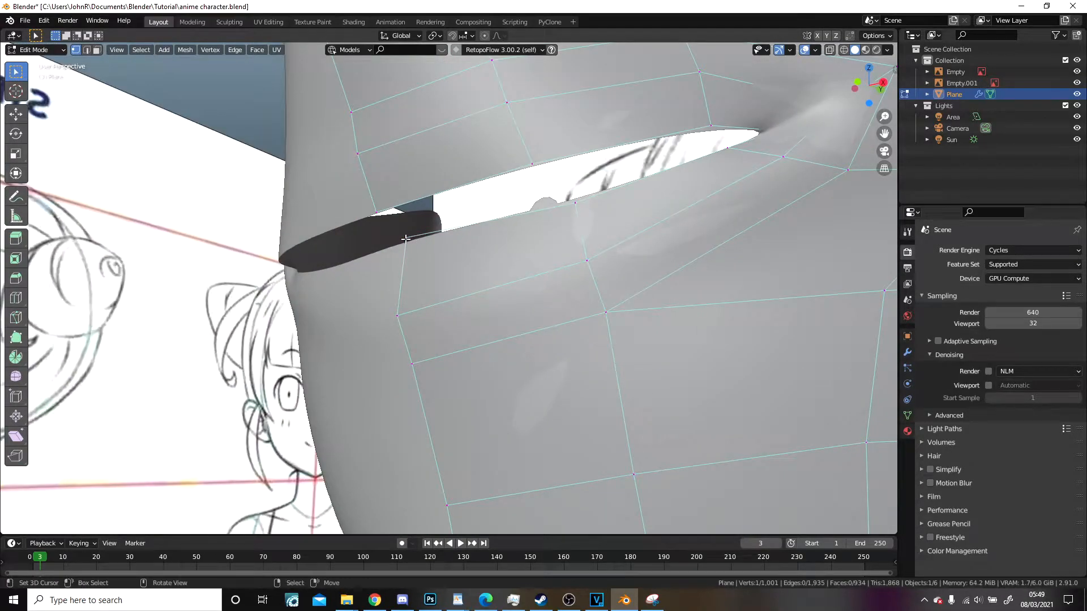
Step: Reshape the lower lip's centre-line profile in side view, pushing the lip edge forward and adjusting the vertices below it
key("KP_3")
key("g")
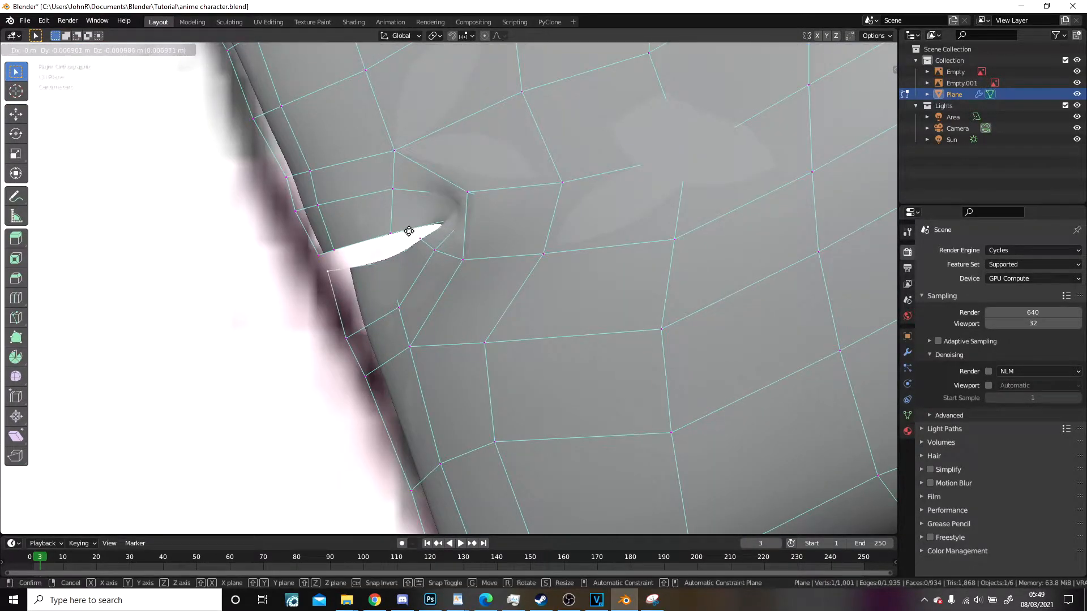
left_click(386, 238)
right_click(344, 326)
key("g")
left_click(306, 287)
right_click(385, 381)
key("g")
left_click(402, 378)
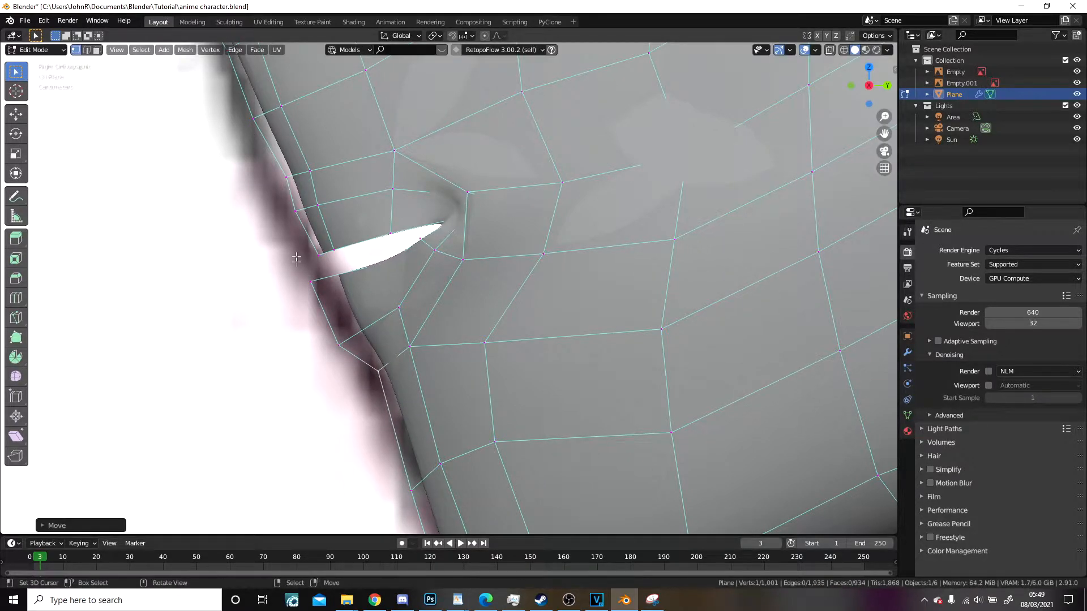
key("g")
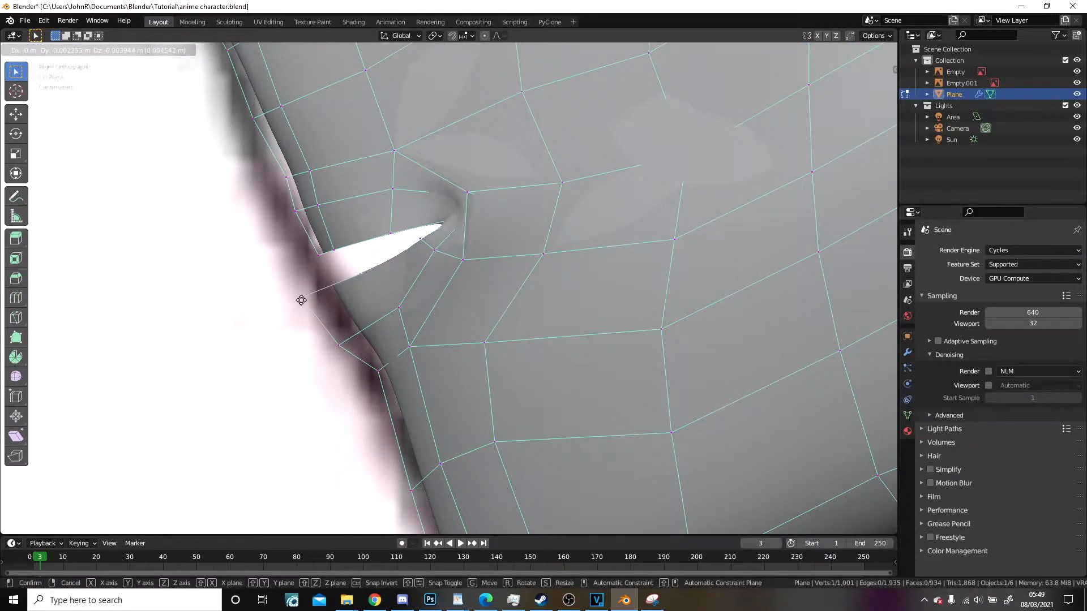
left_click(303, 295)
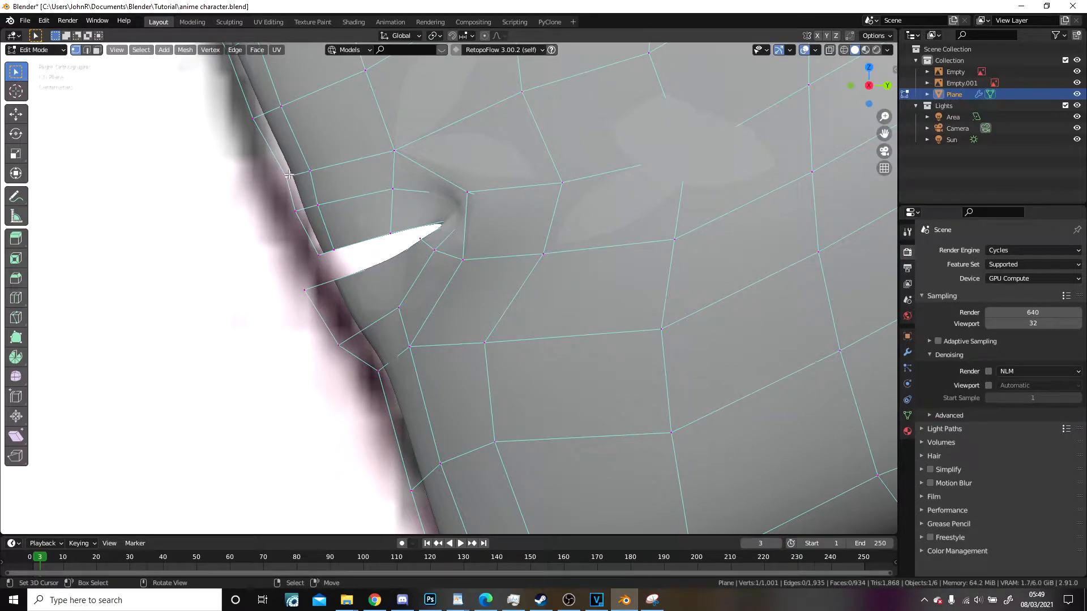
Step: Move the two vertices between the nose and upper lip in side view and check the smoothed face in Object Mode
left_click(308, 171, "shift")
middle_click_drag(312, 170, 319, 180)
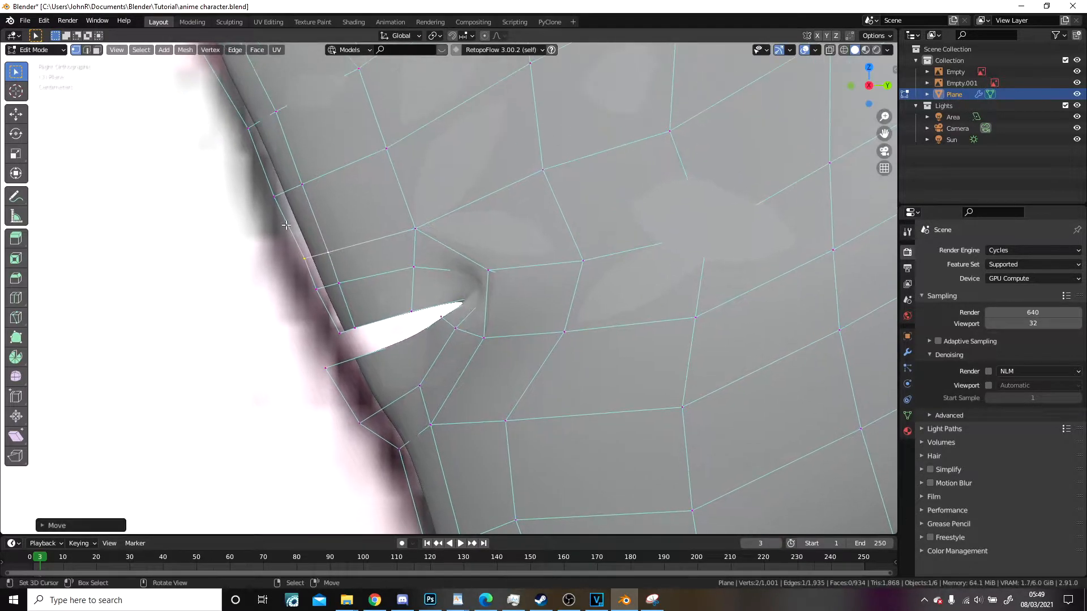
key("g")
left_click(315, 180)
scroll(340, 198, "down", 10)
key("Tab")
middle_click_drag(367, 232, 471, 242)
scroll(515, 239, "up", 3)
key("Tab")
scroll(425, 287, "up", 5)
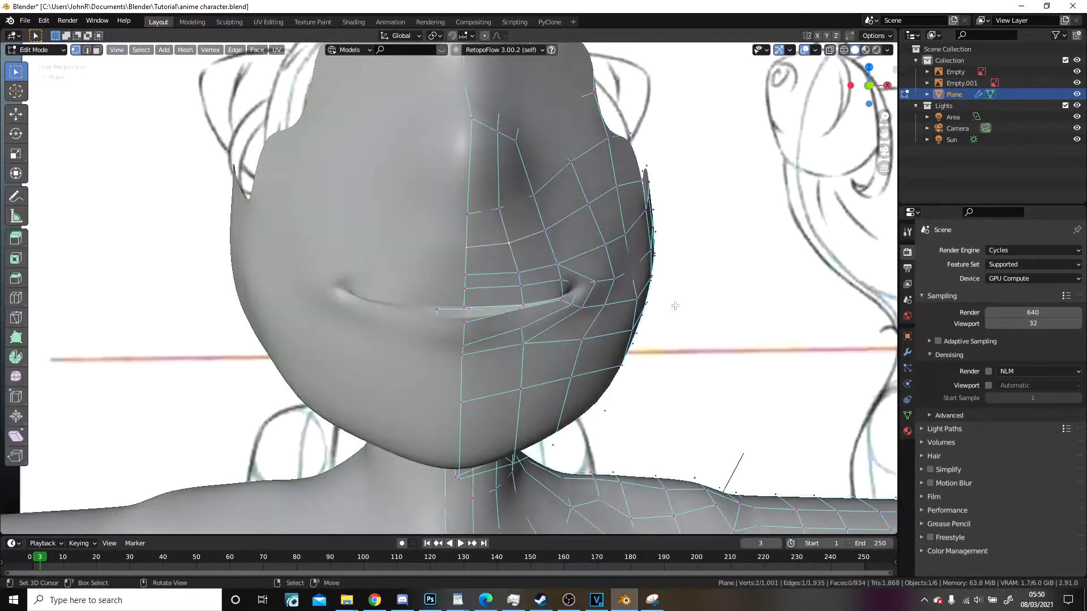
Step: Adjust the lip vertices up close and slide one of them along its edge
scroll(426, 287, "up", 4)
middle_click_drag(436, 270, 431, 294)
right_click_drag(430, 294, 410, 308)
middle_click_drag(422, 302, 375, 262)
right_click_drag(374, 262, 384, 261)
right_click(448, 346)
key("shift+v")
left_click(445, 342)
Step: Reposition the centre lip vertices from the side and three-quarter views and check the result in Object Mode
middle_click_drag(470, 295, 320, 327)
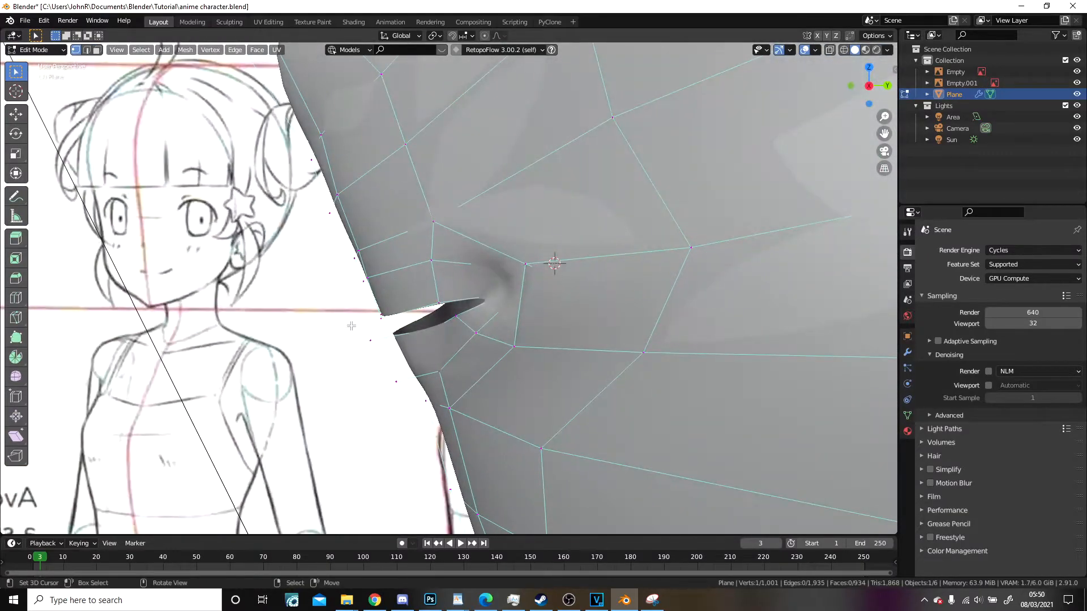
key("g")
left_click(339, 325)
mouse_move(338, 325)
middle_mouse_down()
mouse_move(408, 300)
mouse_move(418, 278)
mouse_move(455, 292)
mouse_move(512, 284)
mouse_move(441, 311)
mouse_move(420, 243)
middle_mouse_up()
key("g")
left_click(375, 272)
scroll(456, 292, "down", 8)
key("Tab")
key("Tab")
scroll(420, 243, "up", 6)
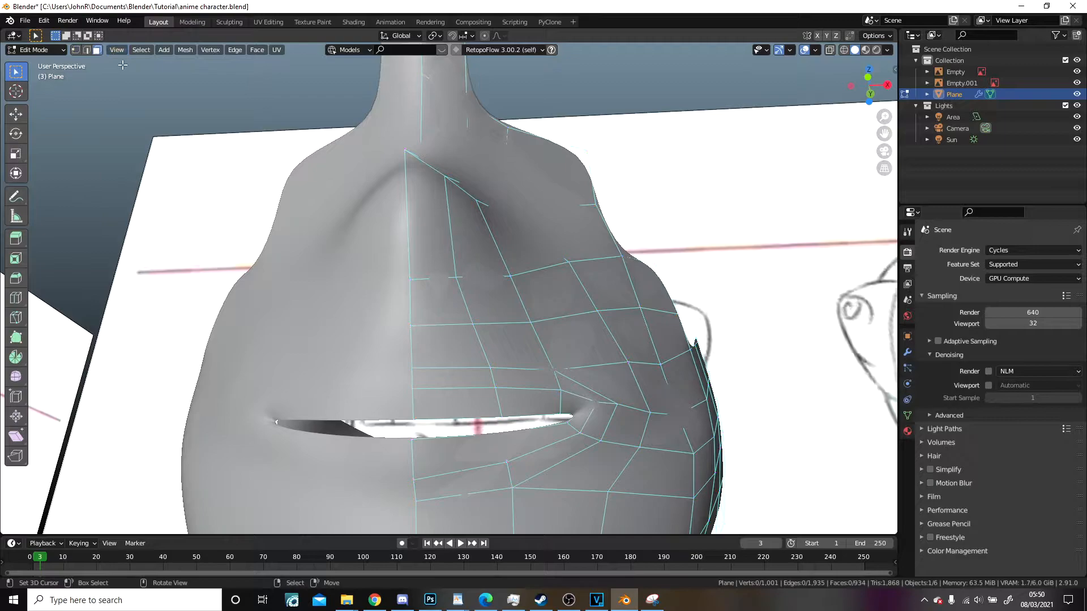
Step: Inset the face on the underside of the nose beside the centre line to start a nostril
left_click(405, 179, "alt")
middle_click_drag(404, 179, 521, 253)
key("i")
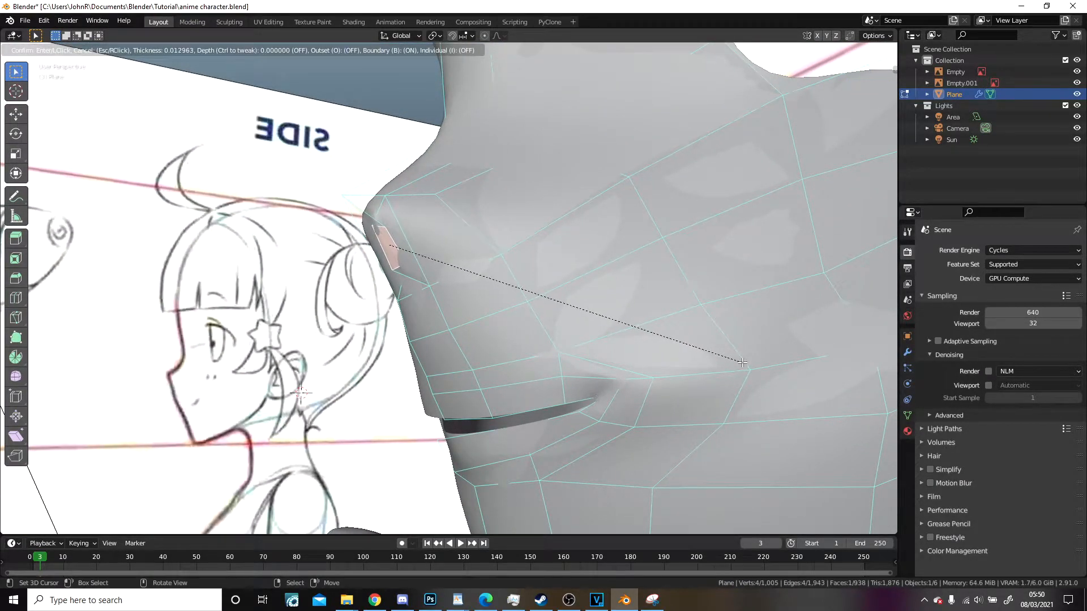
left_click(744, 362)
middle_click_drag(744, 362, 598, 267)
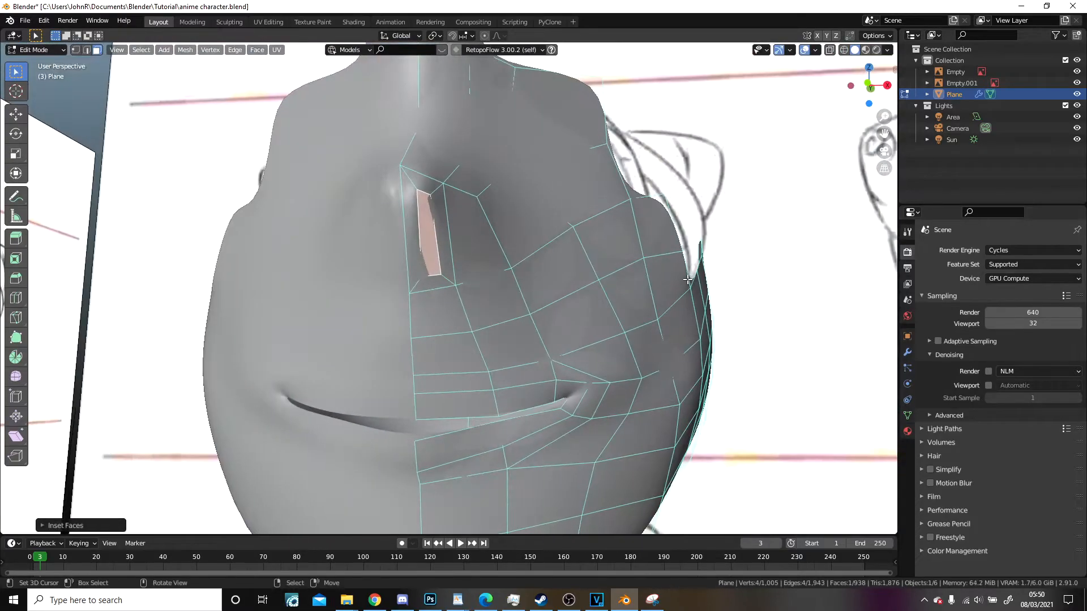
Step: Flatten the inset nostril face along Z, rotate it to follow the nose's underside, and scale it down
key("s")
key("z")
left_click(455, 247)
middle_click_drag(455, 247, 439, 286)
key("r")
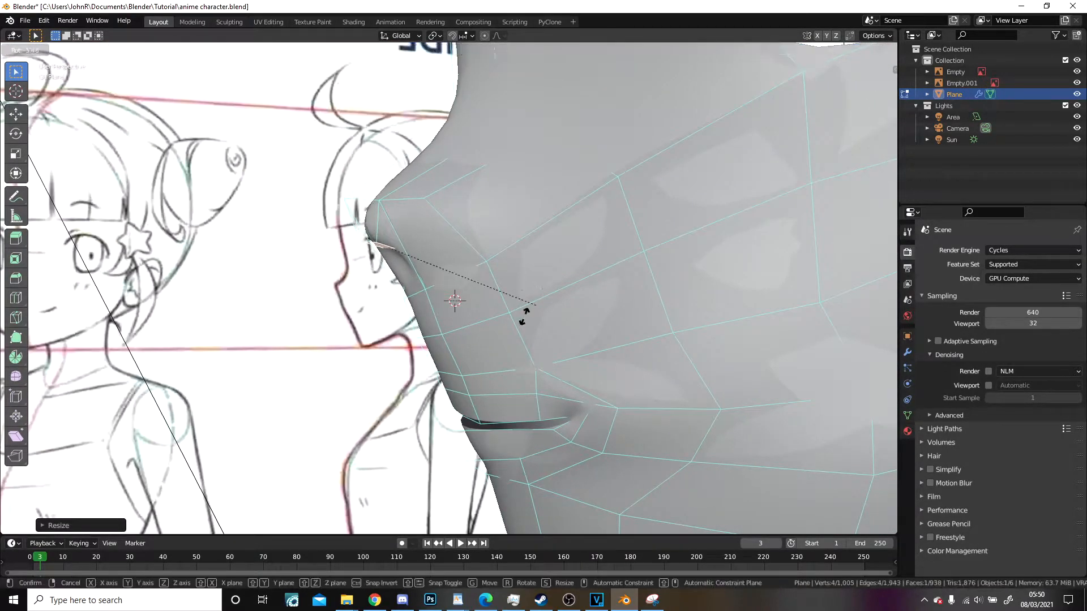
left_click(535, 306)
middle_click_drag(535, 305, 615, 242)
key("r")
left_click(601, 246)
key("s")
left_click(512, 240)
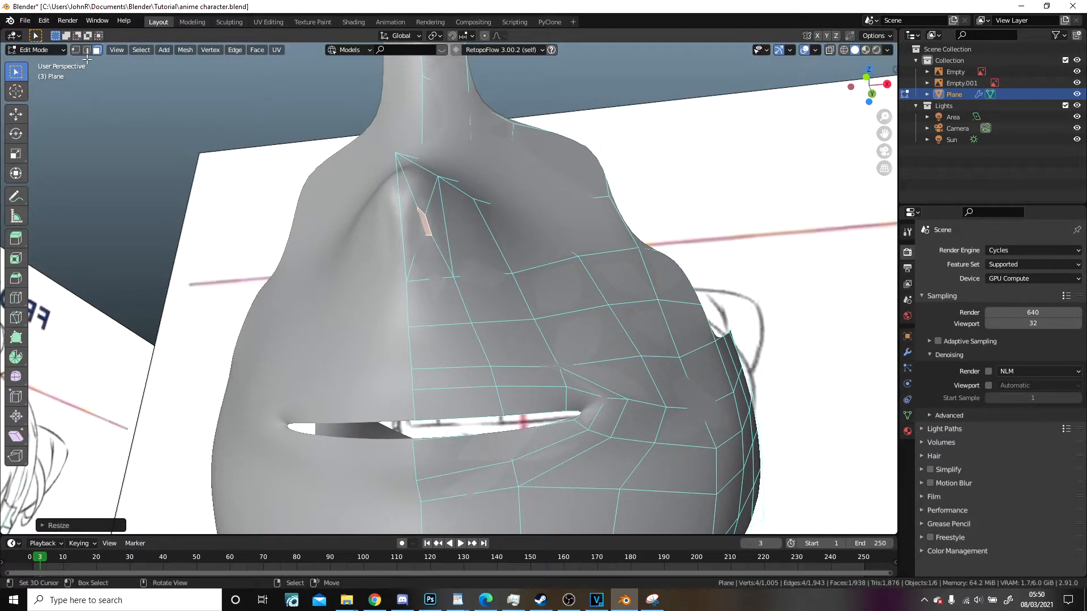
Step: Move the individual nostril vertices to form a small rounded outline under the nose
key("KP_Decimal")
left_click(440, 299)
key("g")
left_click(457, 308)
key("g")
left_click(464, 298)
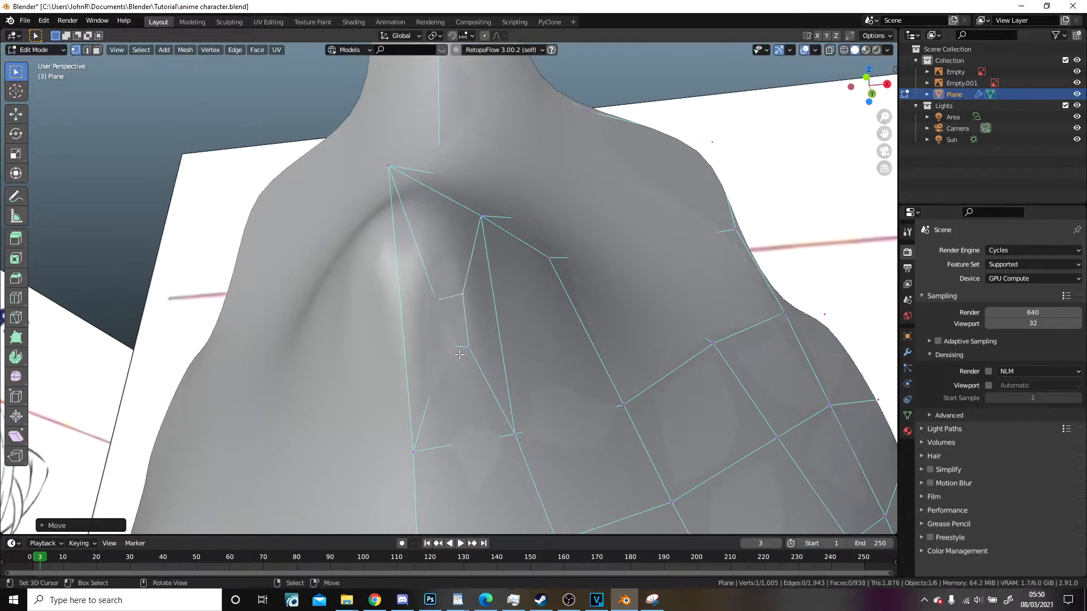
key("g")
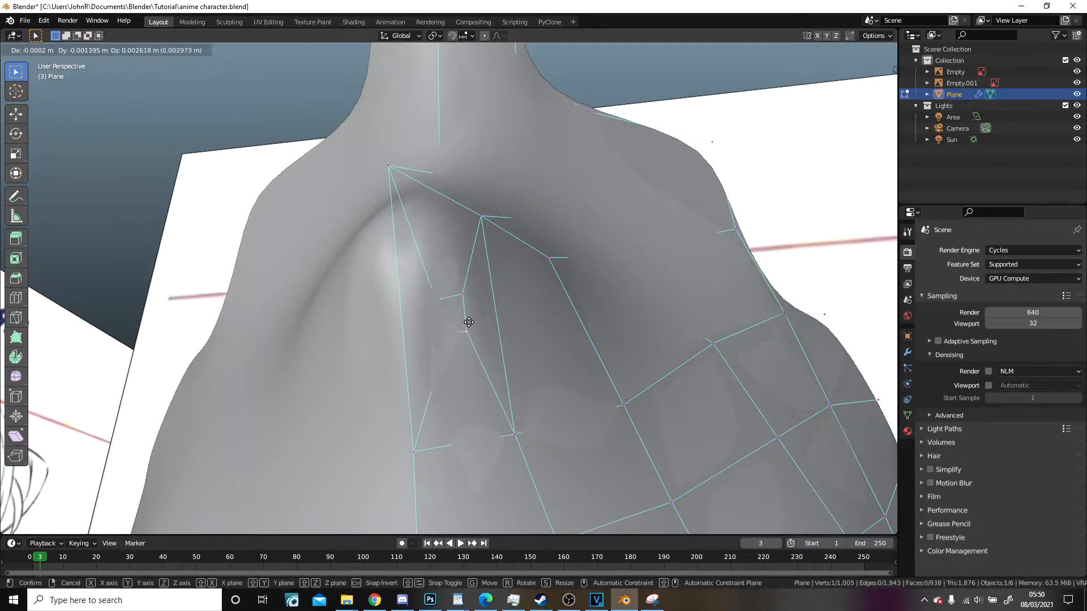
left_click(431, 329)
key("alt+z")
middle_click_drag(445, 334, 563, 364)
key("g")
left_click(569, 369)
Step: Extrude the nostril outline inward into the nose and check the nostrils in Object Mode
mouse_move(498, 327)
middle_mouse_down()
mouse_move(454, 326)
mouse_move(527, 320)
mouse_move(577, 337)
middle_mouse_up()
left_click(471, 348, "shift")
left_click(485, 304, "shift")
key("e")
left_click(730, 303)
key("shift+z")
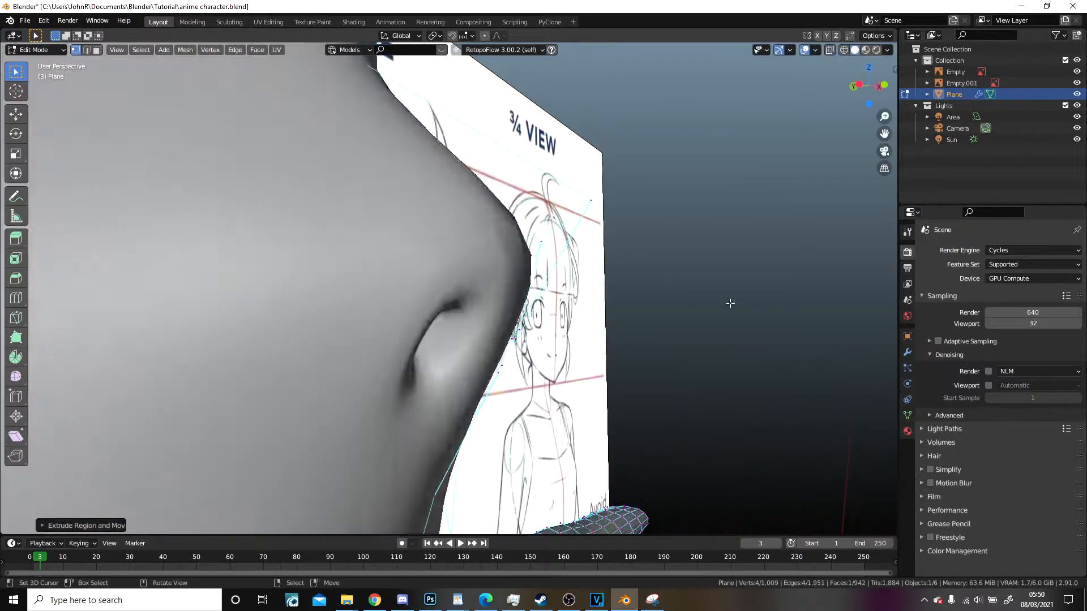
scroll(730, 304, "down", 8)
middle_click_drag(667, 331, 541, 364)
key("Tab")
scroll(544, 364, "up", 6)
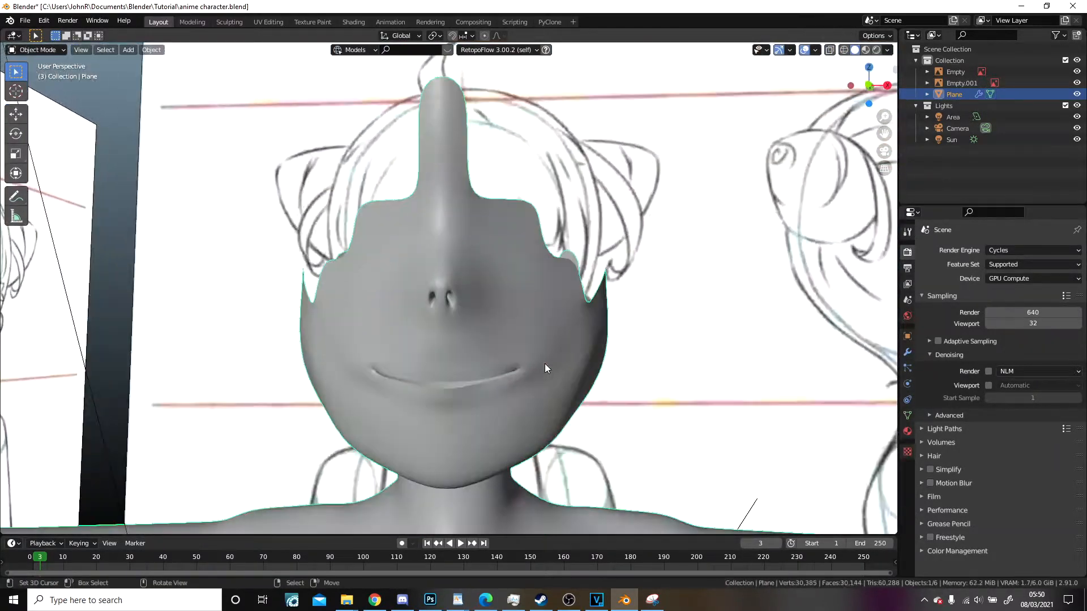
Step: Remove the nostril by undoing its extrusion and dissolving its vertices, and inspect the face in Object Mode
key("Tab")
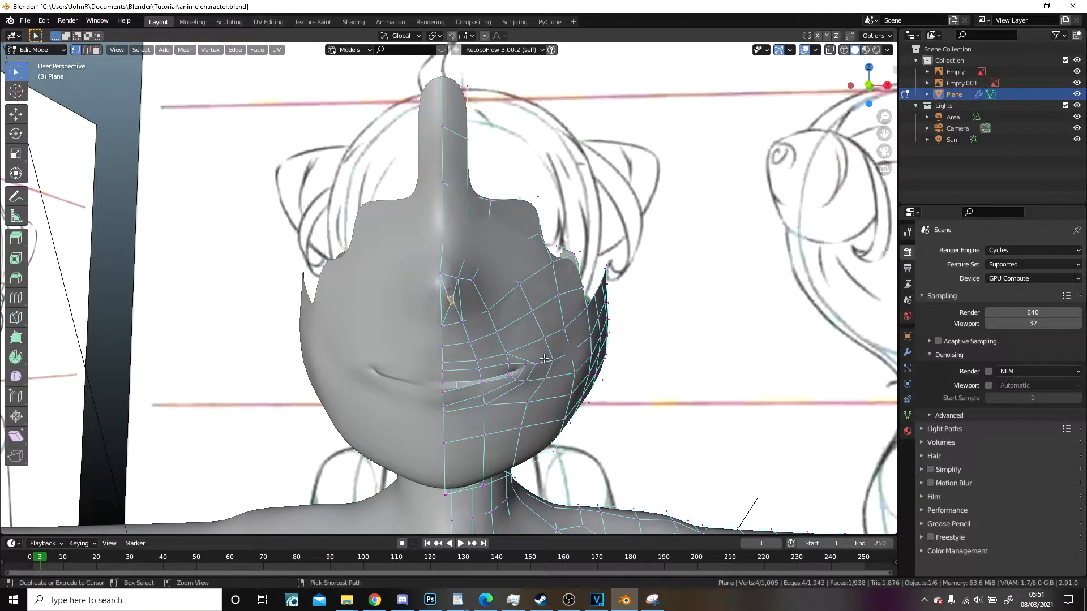
middle_click_drag(538, 348, 539, 341)
key("x")
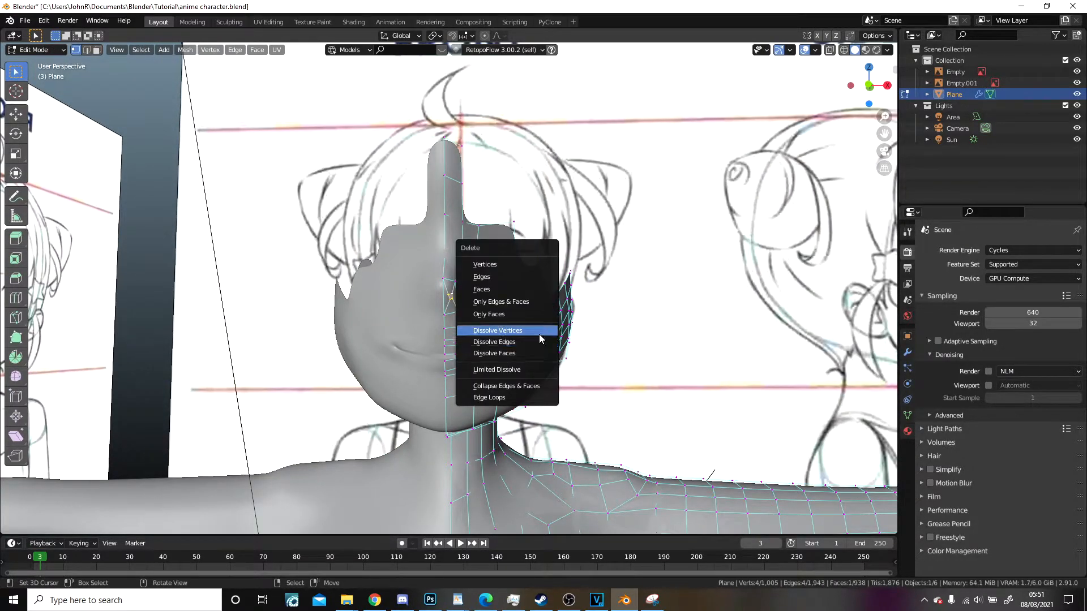
left_click(539, 333)
scroll(541, 331, "down", 5)
key("Tab")
middle_click_drag(592, 317, 503, 311)
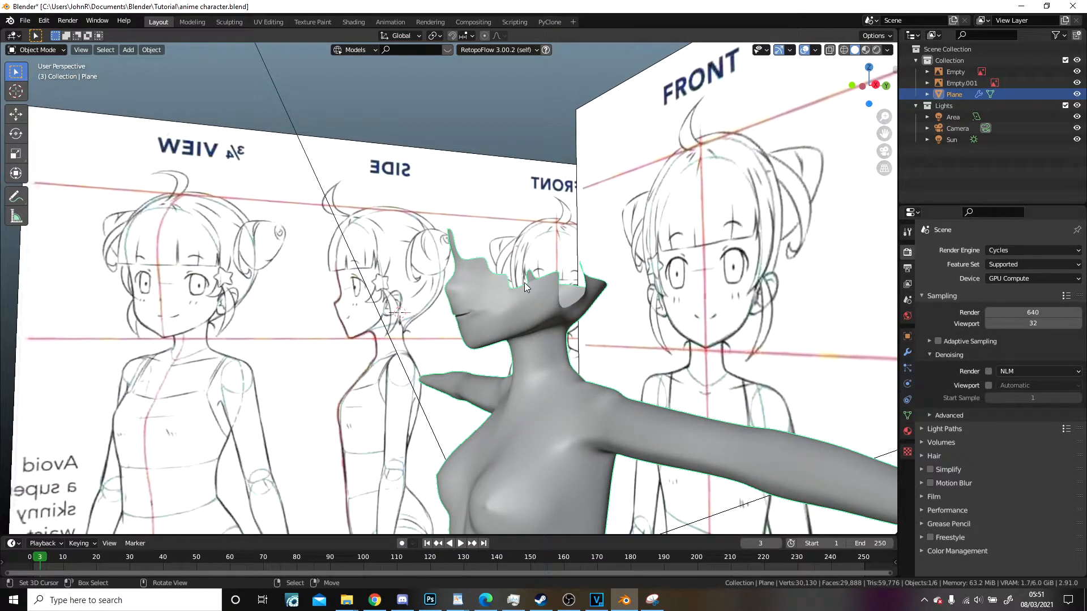
middle_click_drag(524, 283, 479, 274)
scroll(511, 274, "up", 2)
scroll(480, 274, "up", 1)
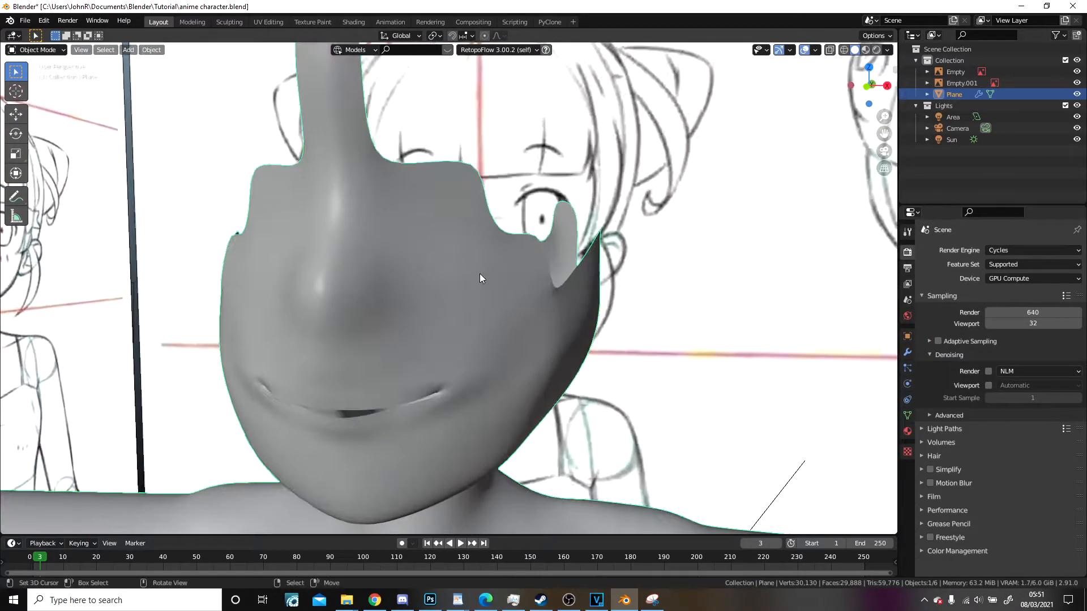